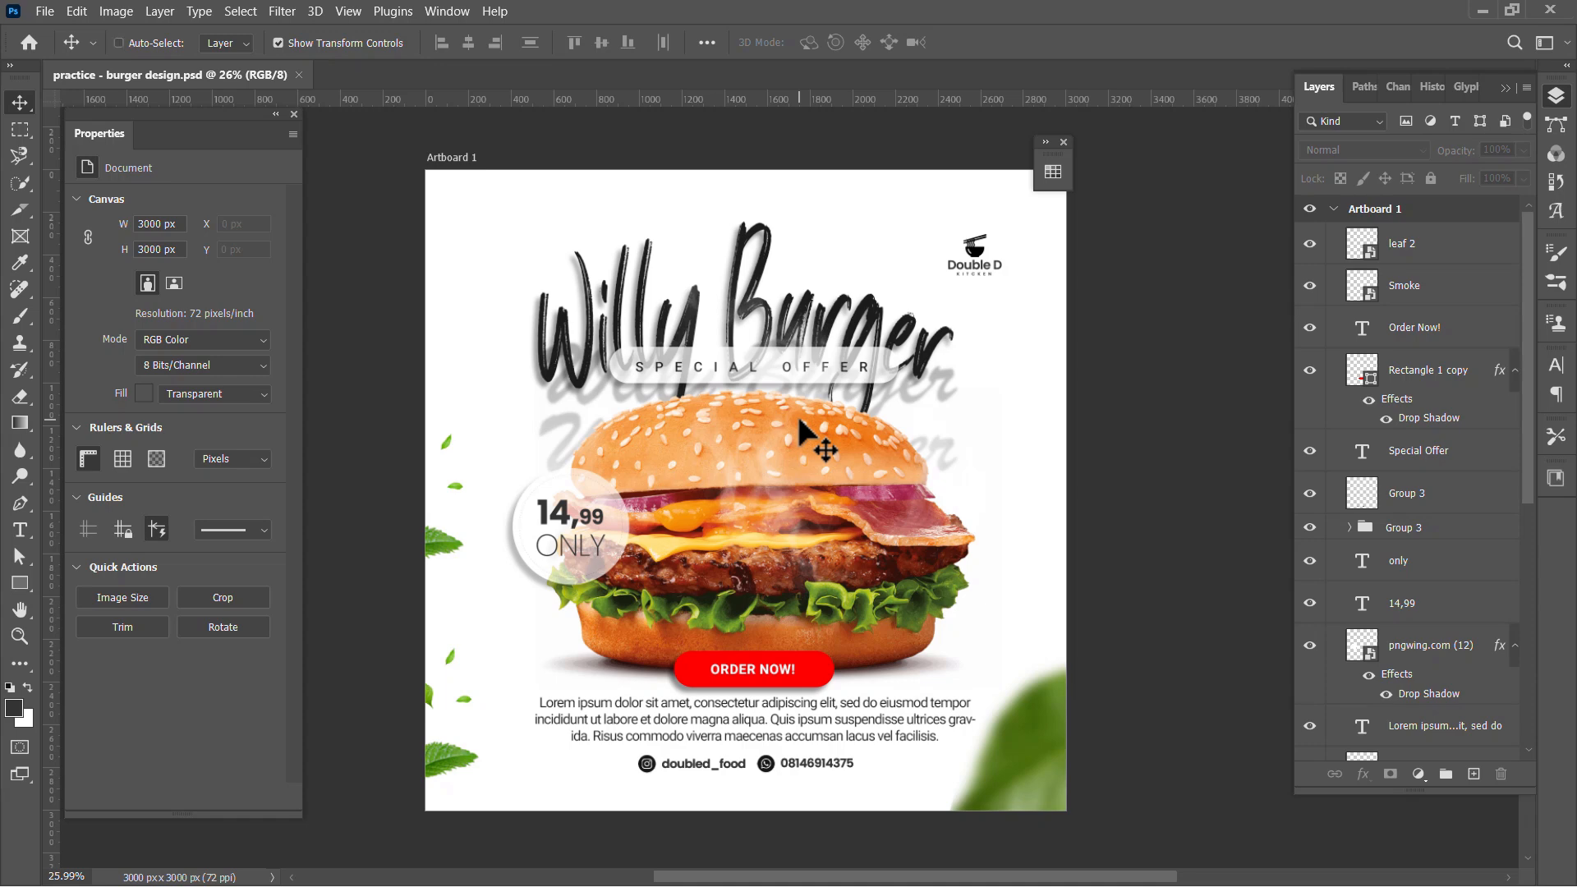
Create a new 3000 x 3000 px artboard document at 72 pixels/inch in RGB with a white background.
key(ctrl+n)
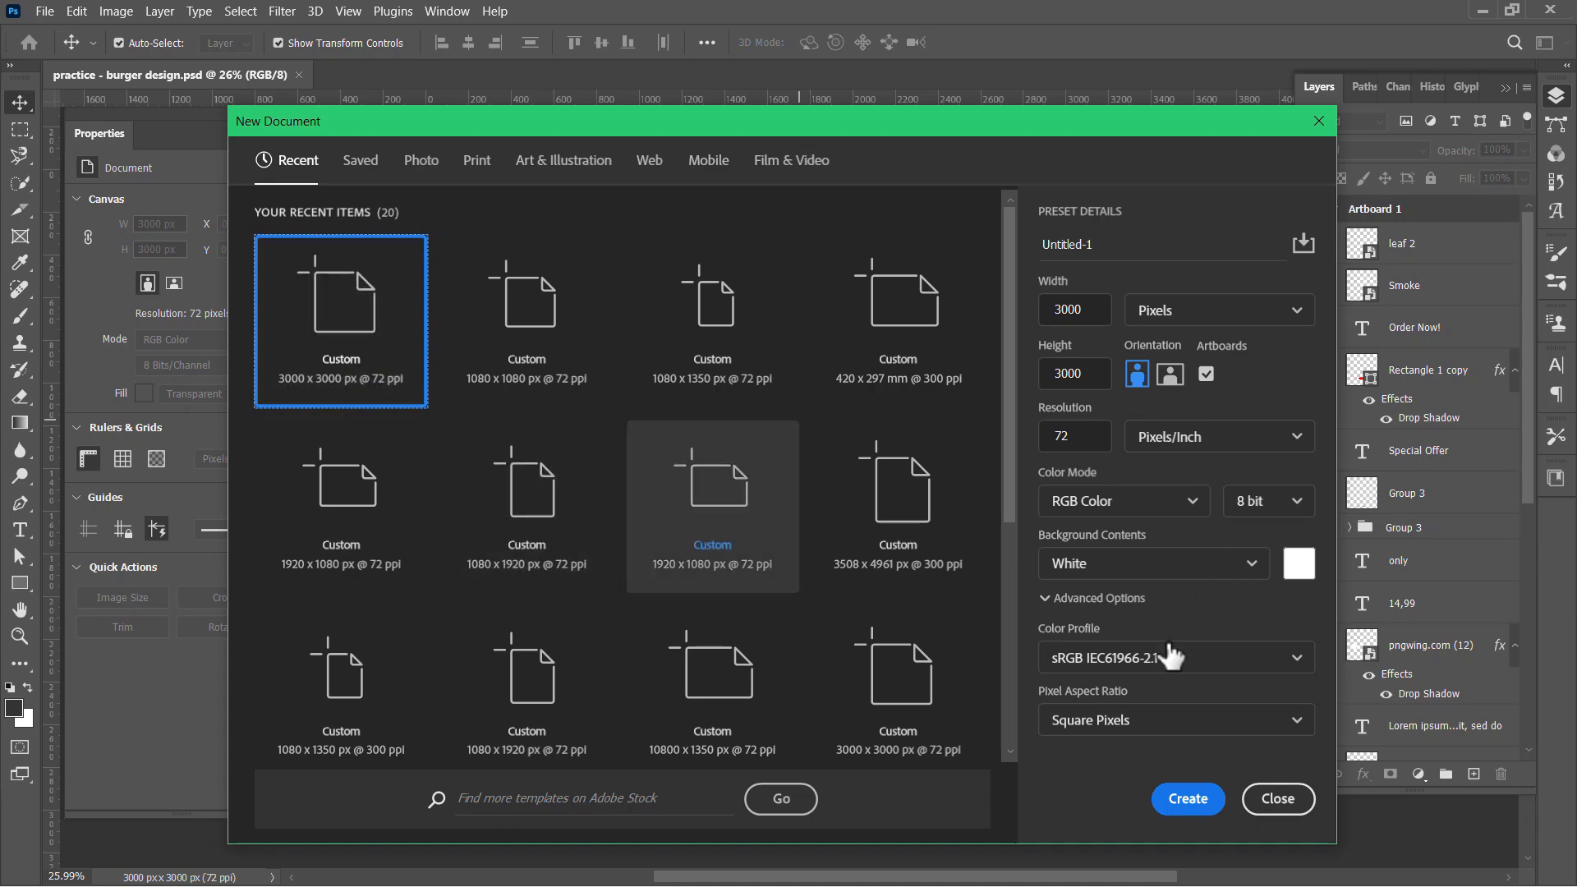
click(1187, 799)
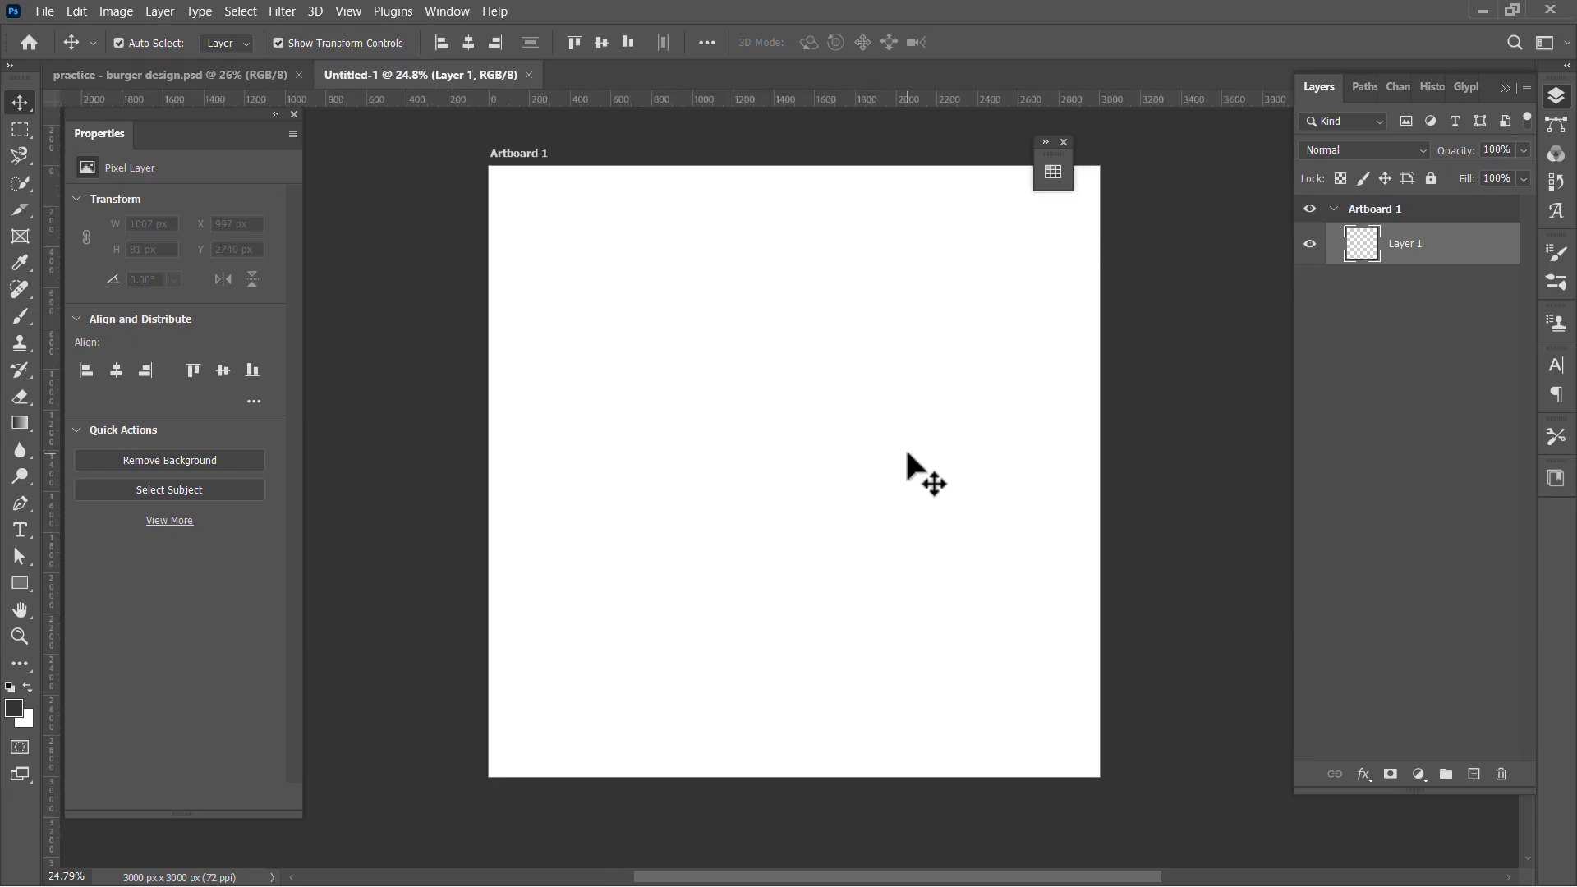
drag(933, 408, 864, 427)
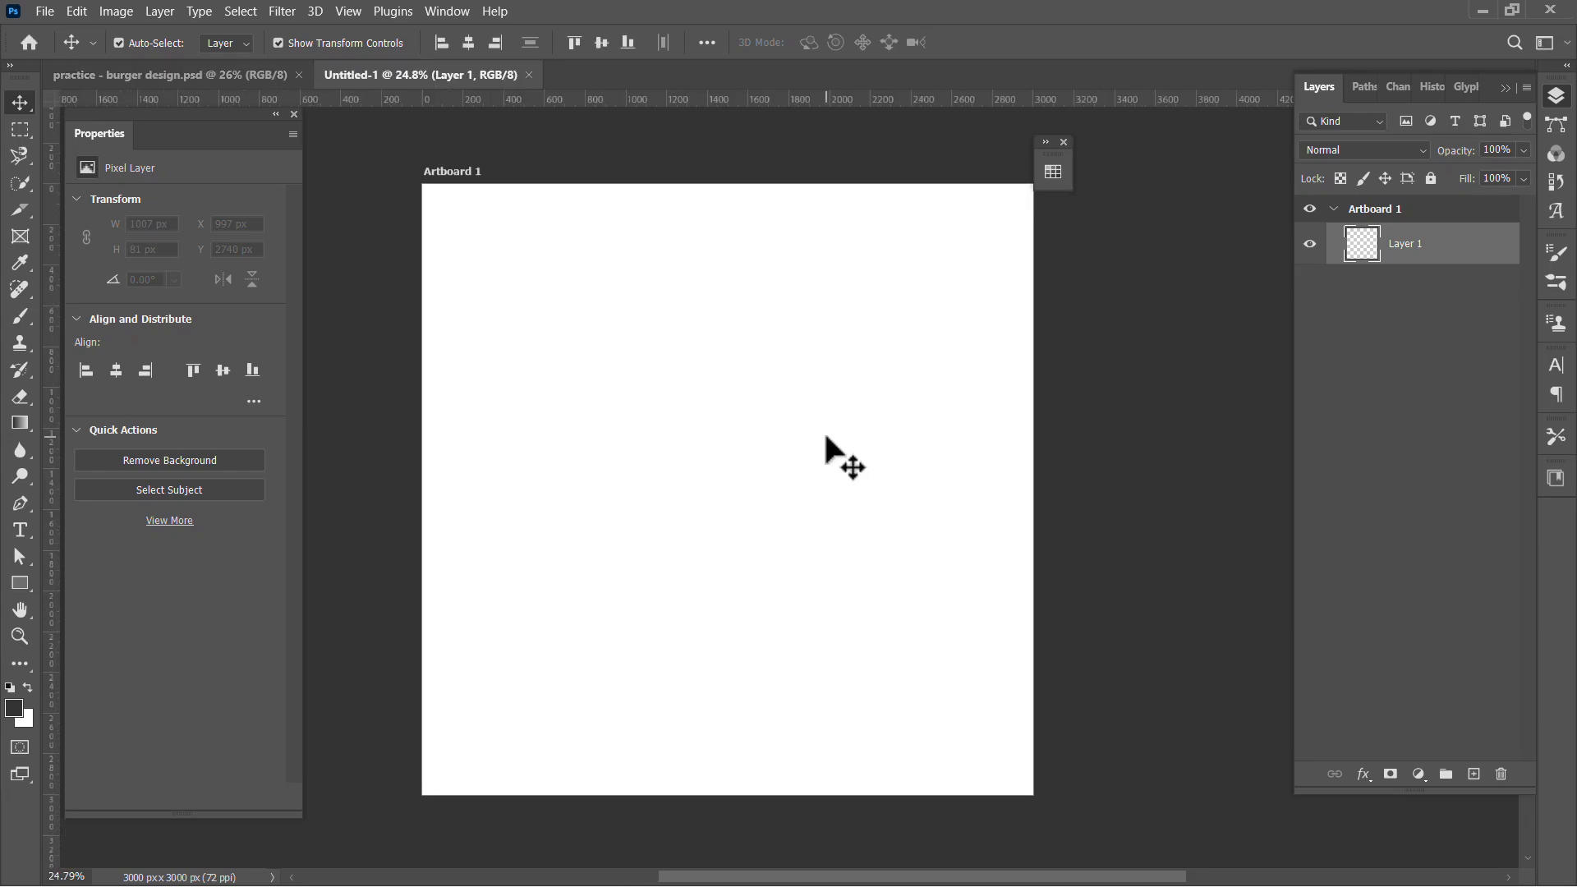
Switch to File Explorer and place all seven image files from New folder (5) onto the new artboard as separate layers.
key(alt+Tab)
click(1148, 411)
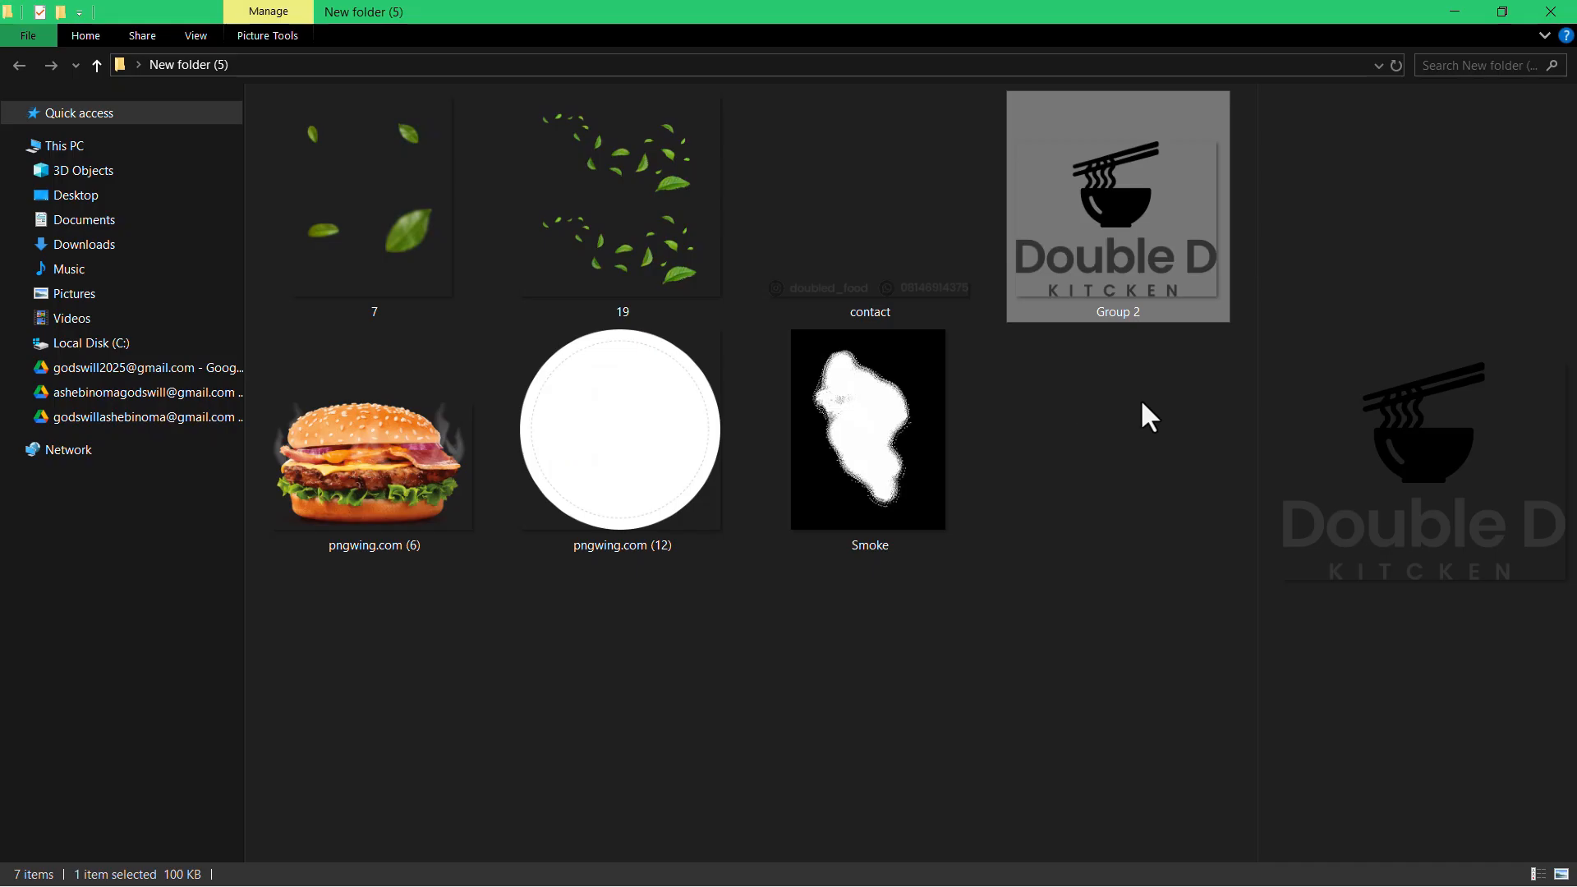
drag(1130, 442, 422, 323)
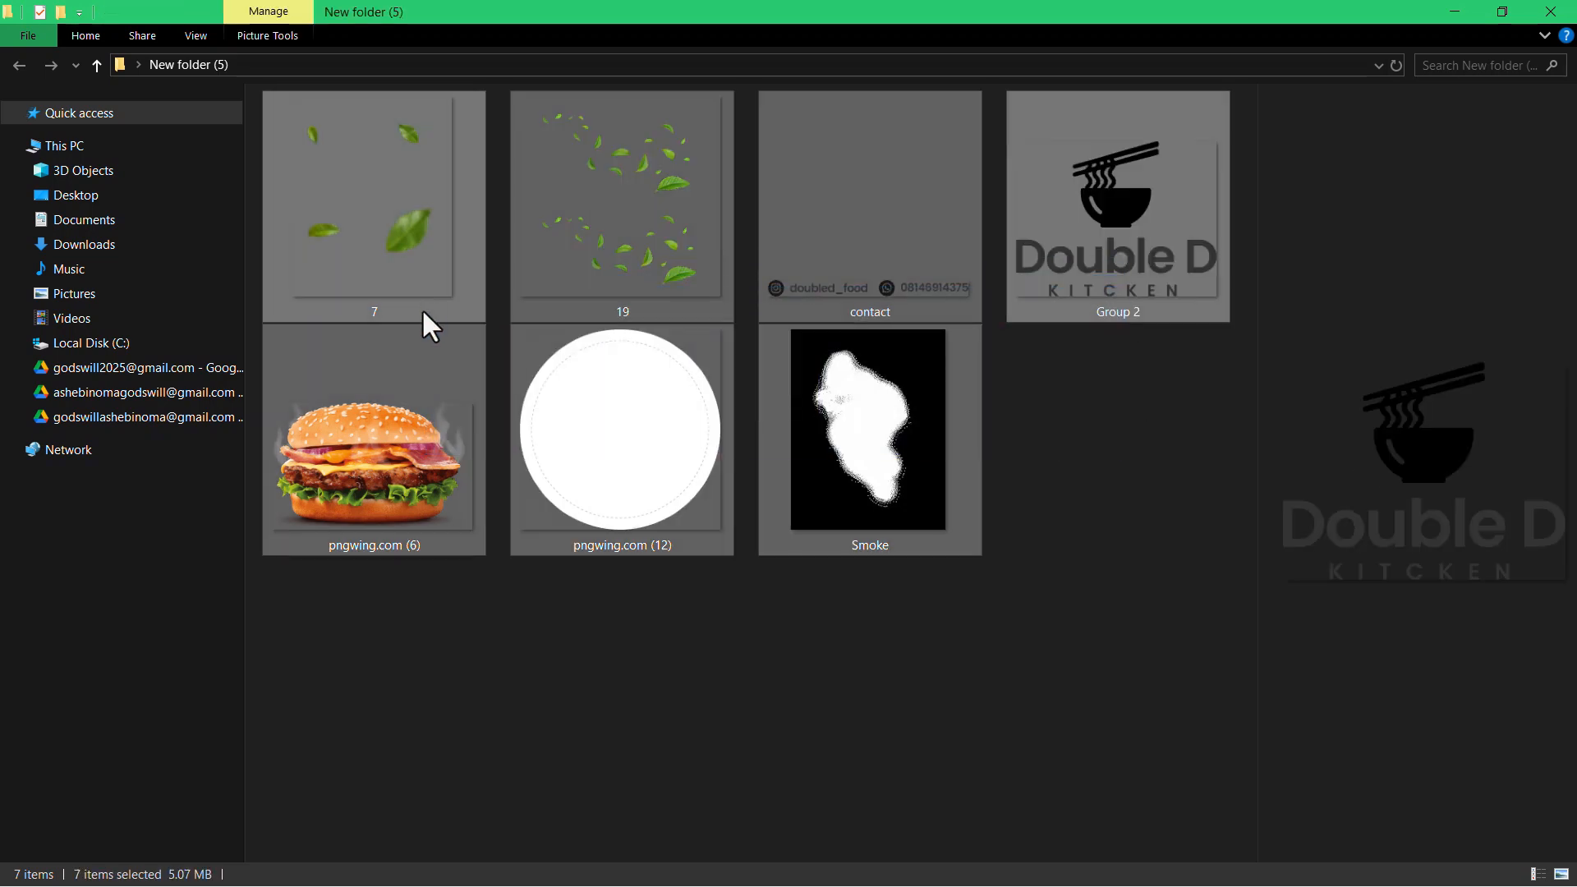
click(1050, 384)
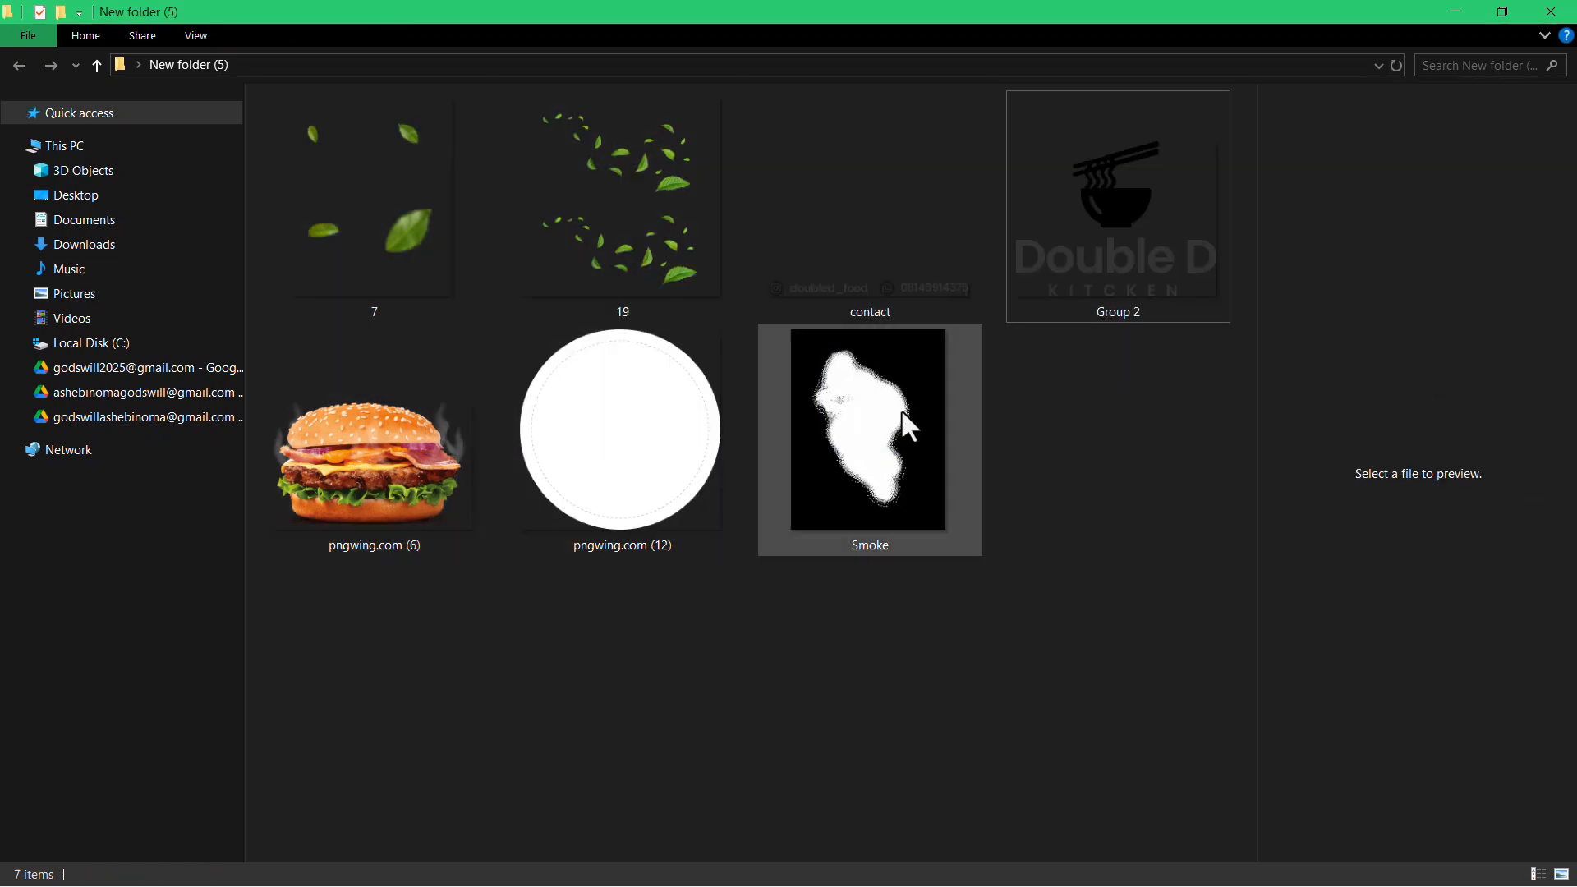
click(904, 457)
shift+click(698, 377)
shift+click(669, 208)
shift+click(399, 264)
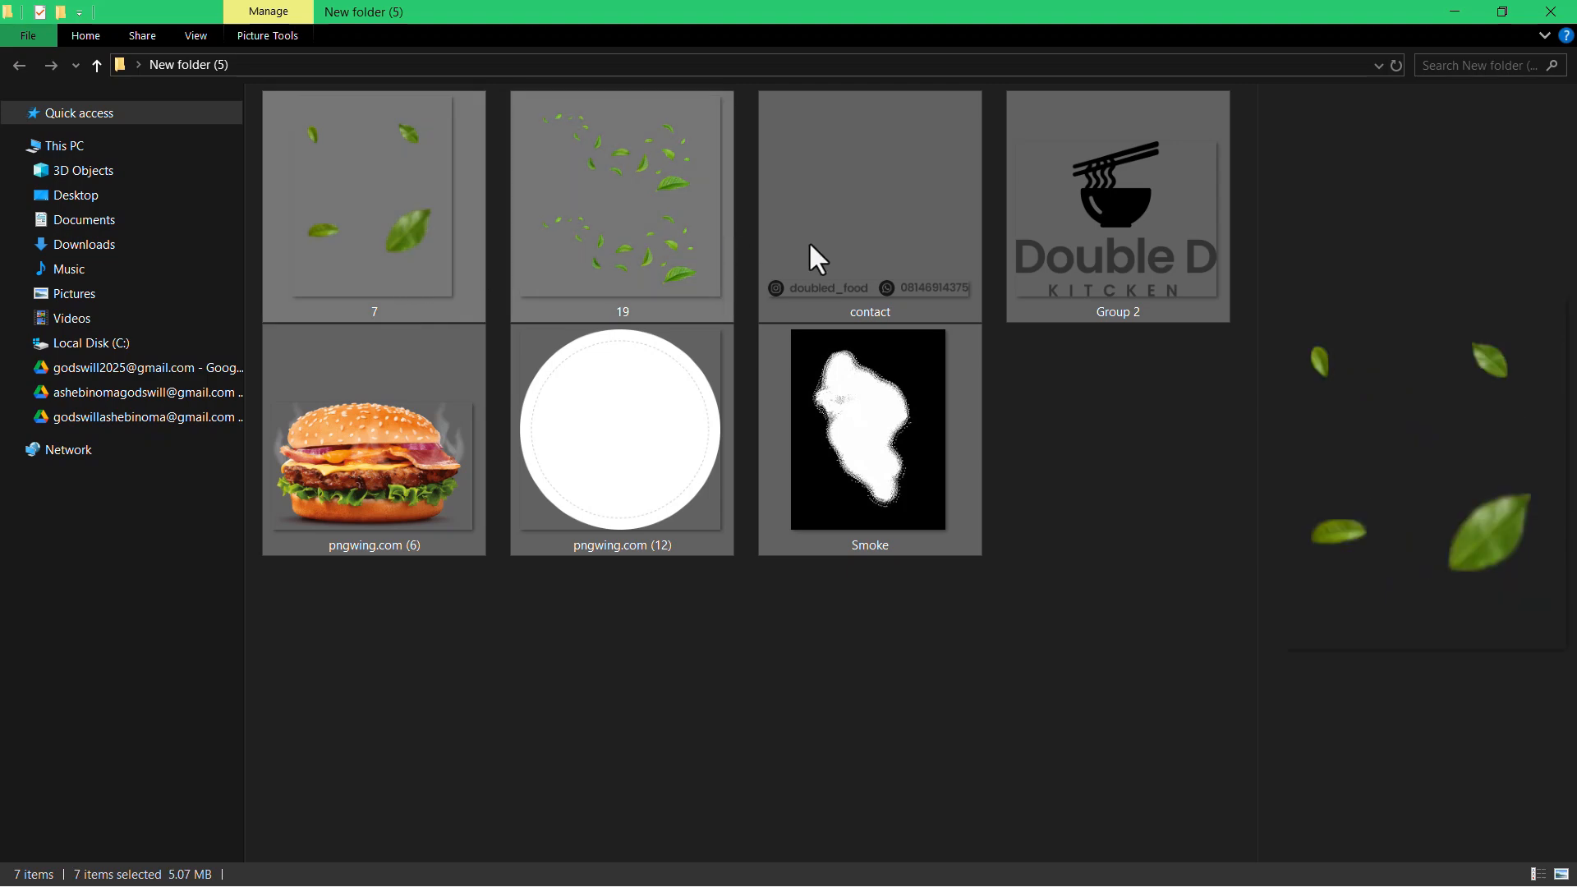
drag(676, 271, 730, 439)
key(alt+Tab)
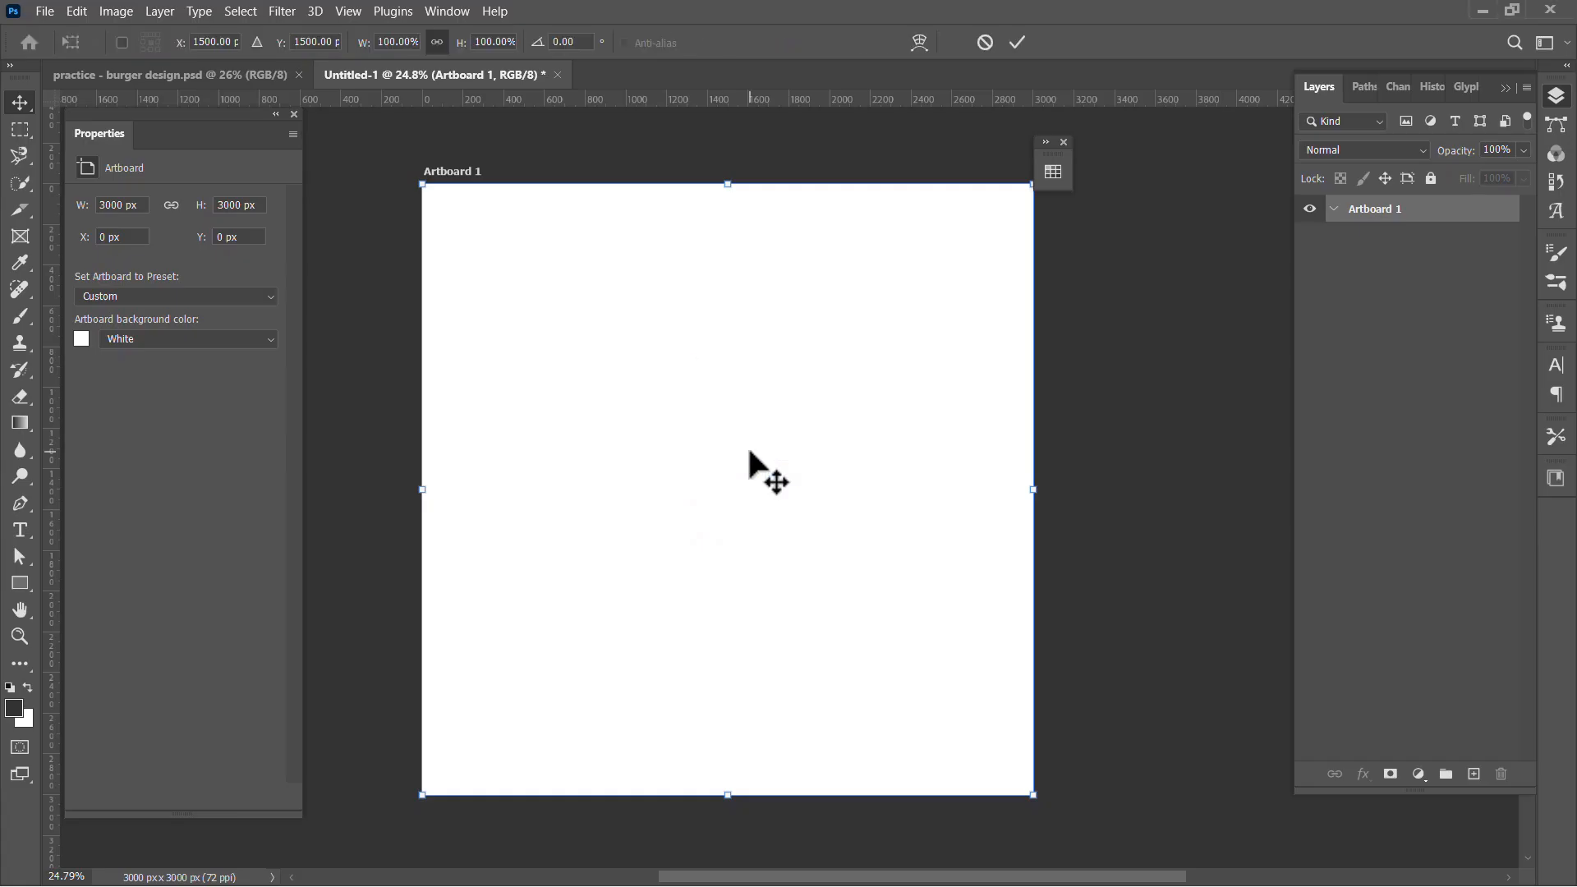
click(1016, 42)
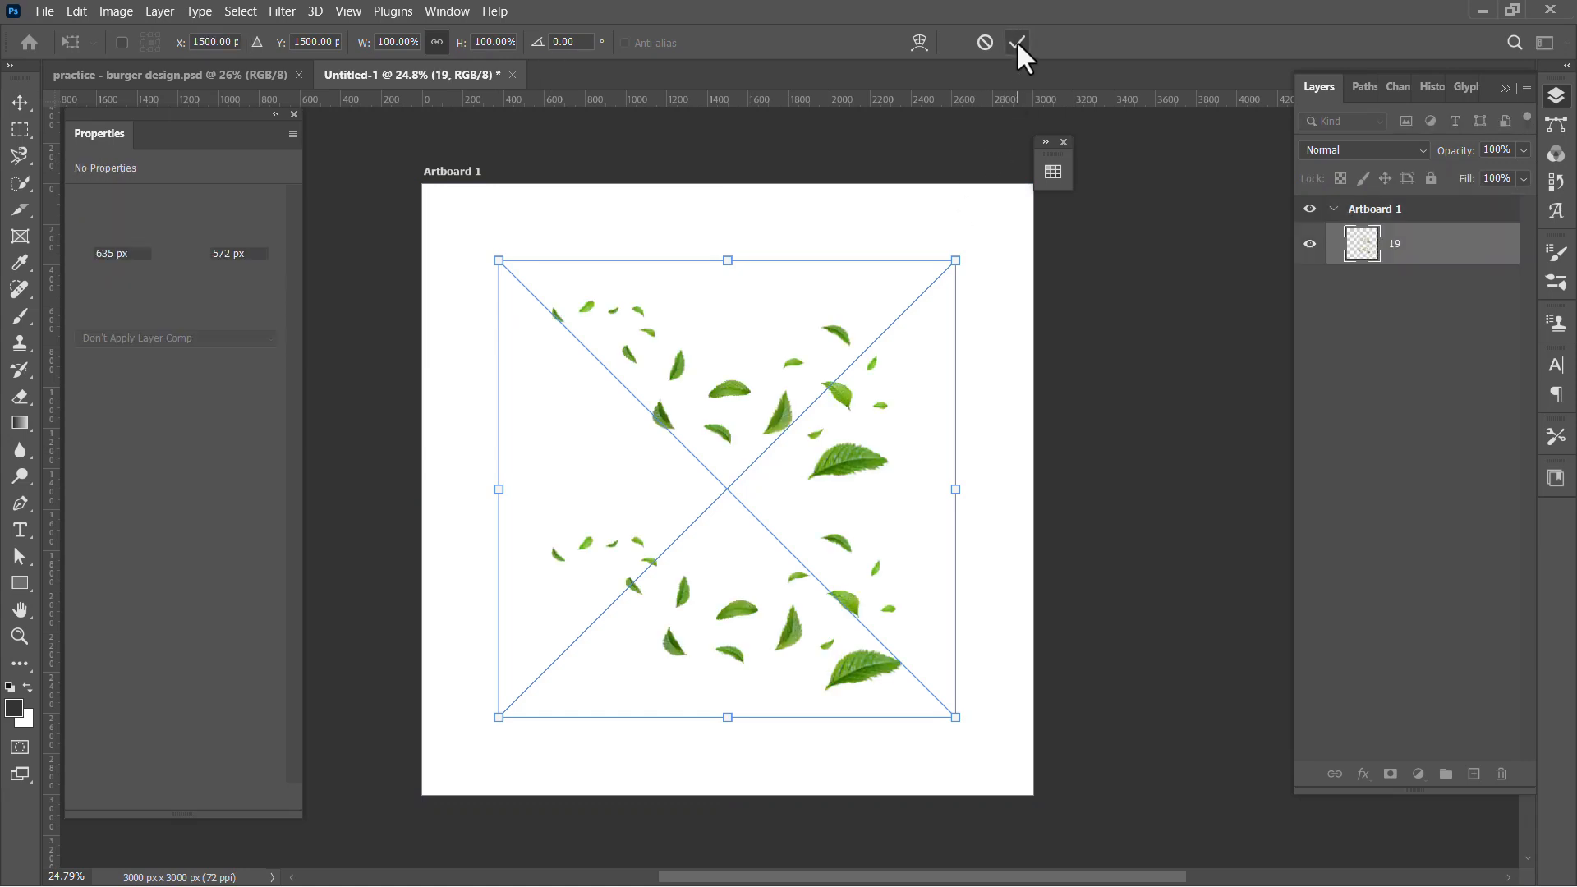
scroll(811, 429, down, 2)
scroll(814, 469, up, 2)
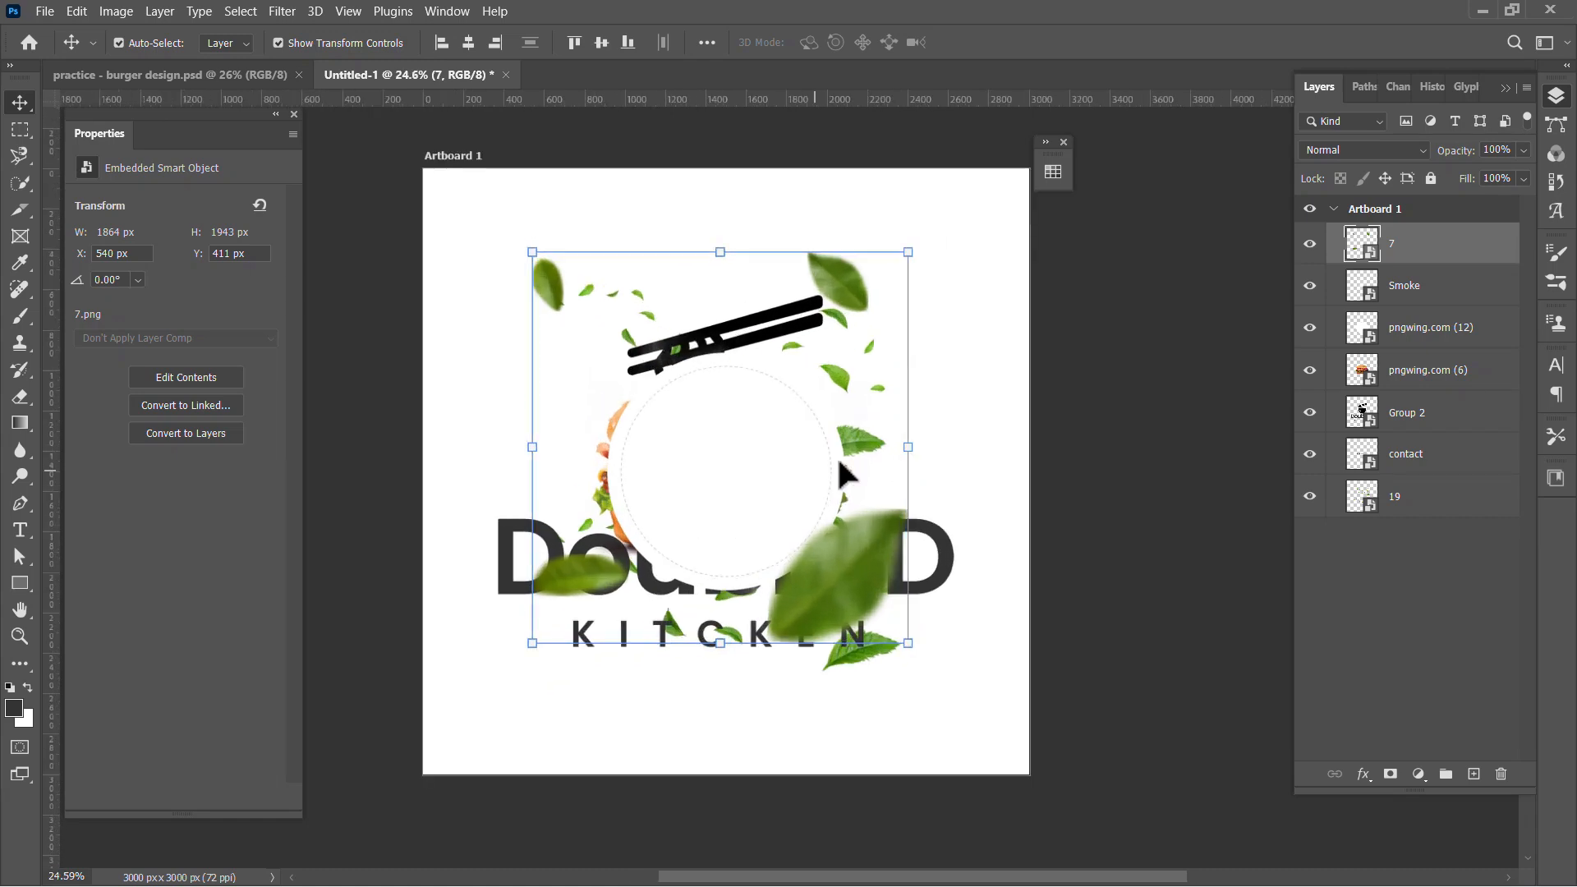
click(1056, 405)
scroll(695, 435, up, 1)
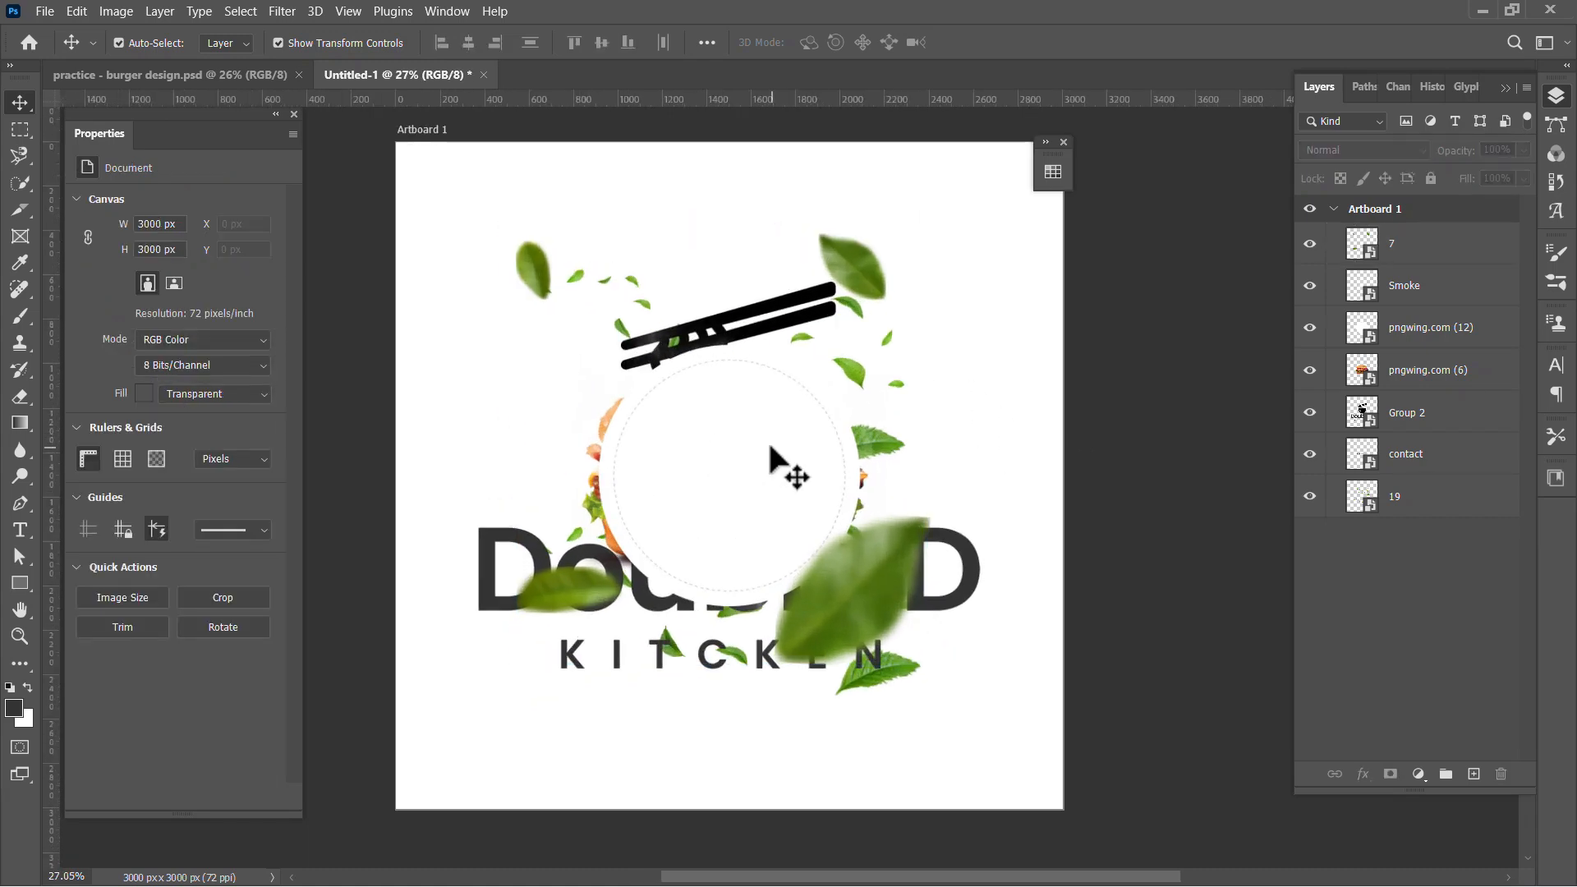
Scale the white circle, layer pngwing.com (12), to about 49% and place it over the burger's upper left edge.
drag(750, 499, 596, 485)
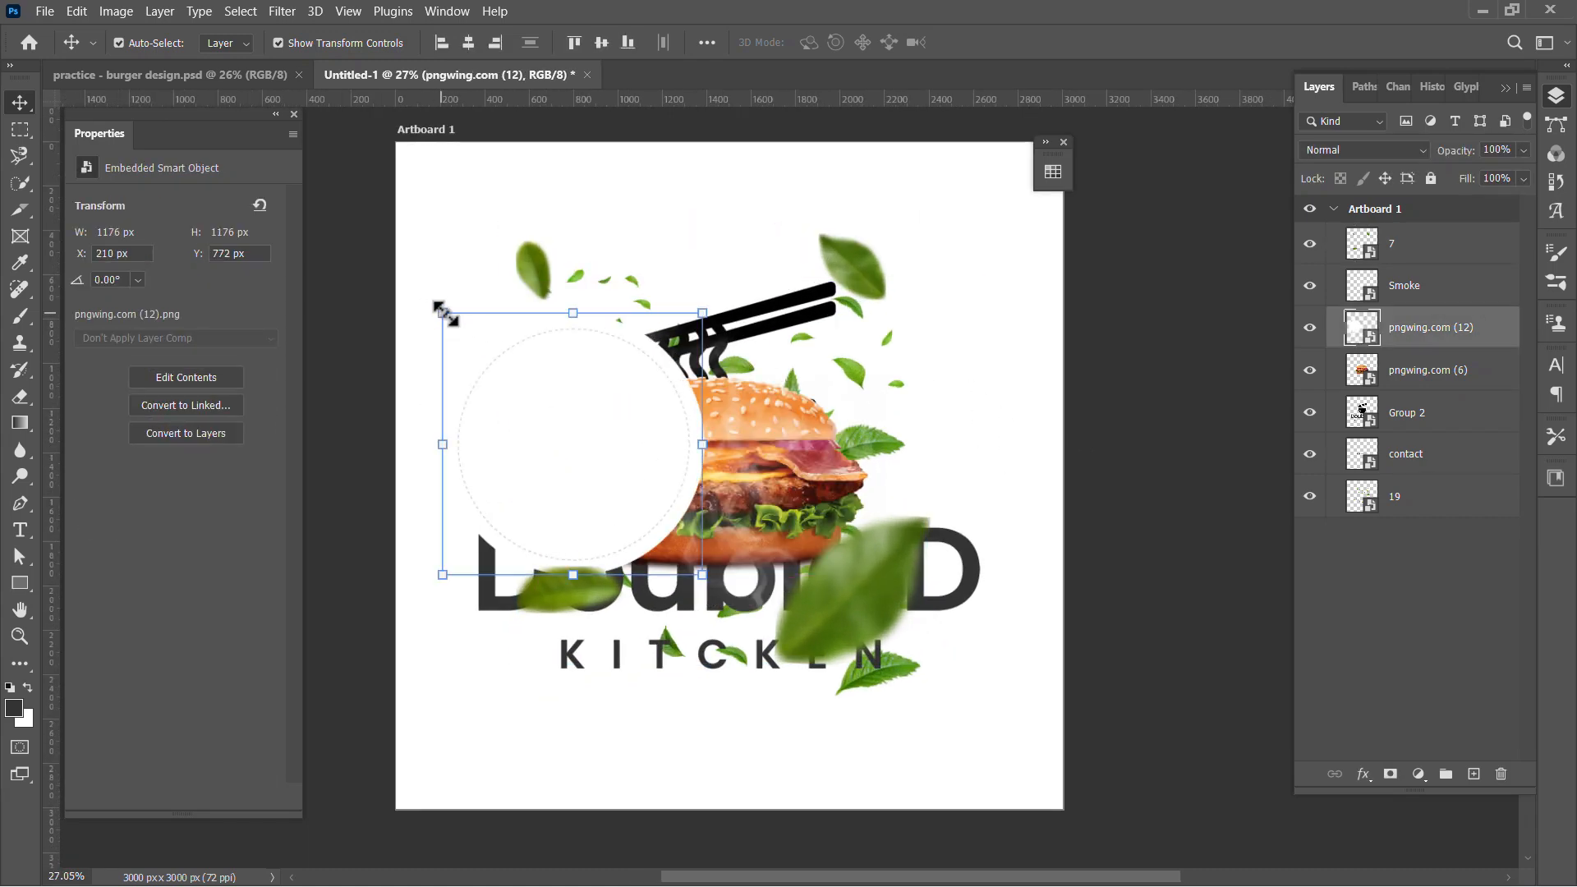
drag(443, 313, 585, 438)
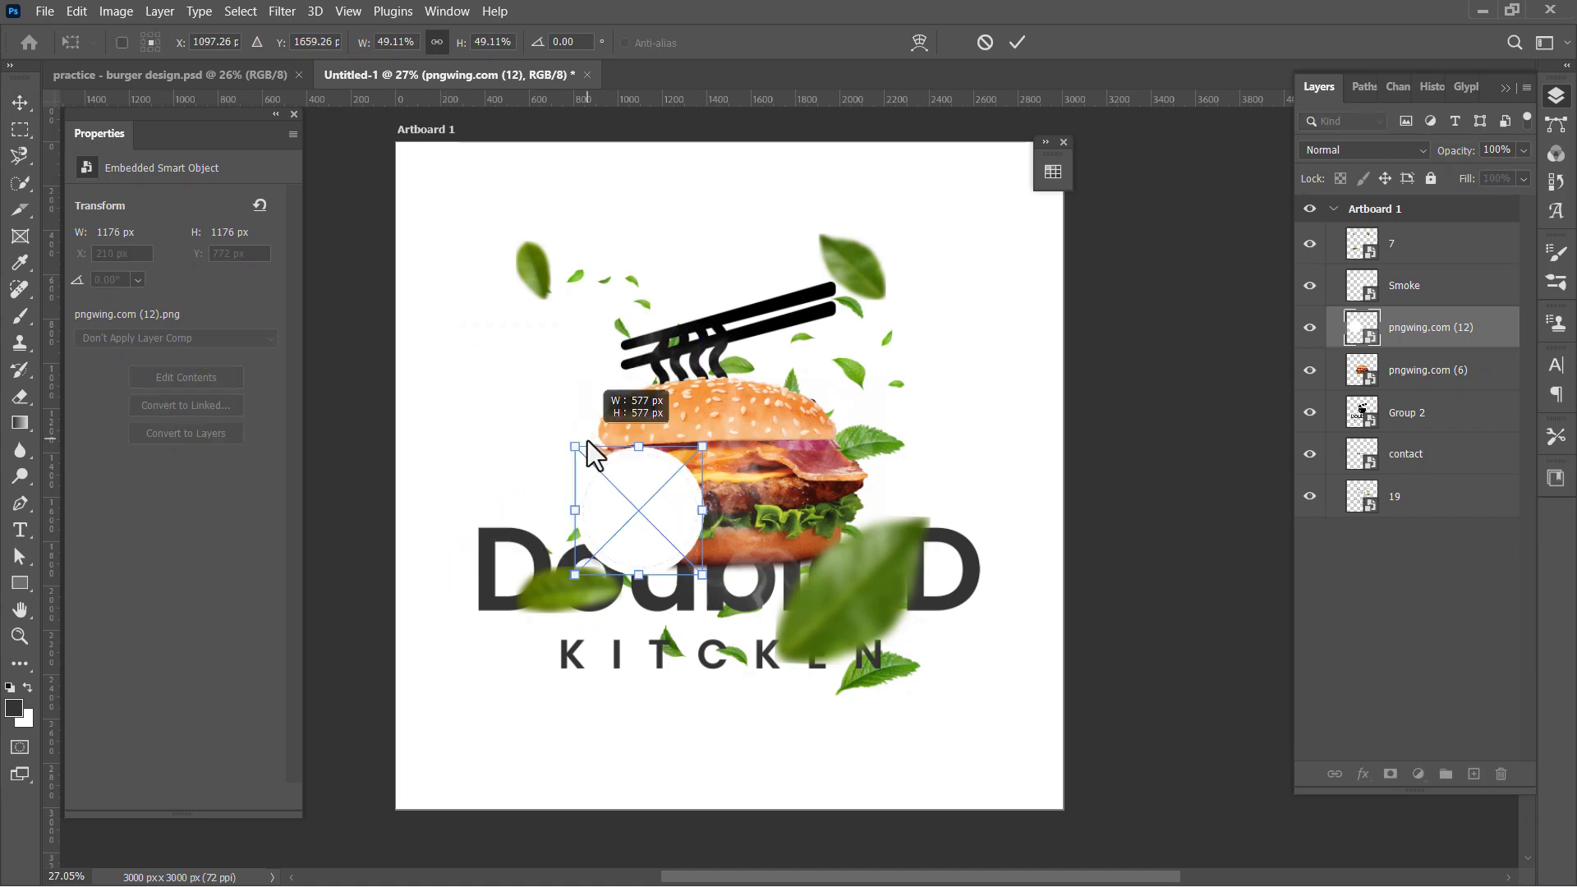
drag(649, 516, 607, 447)
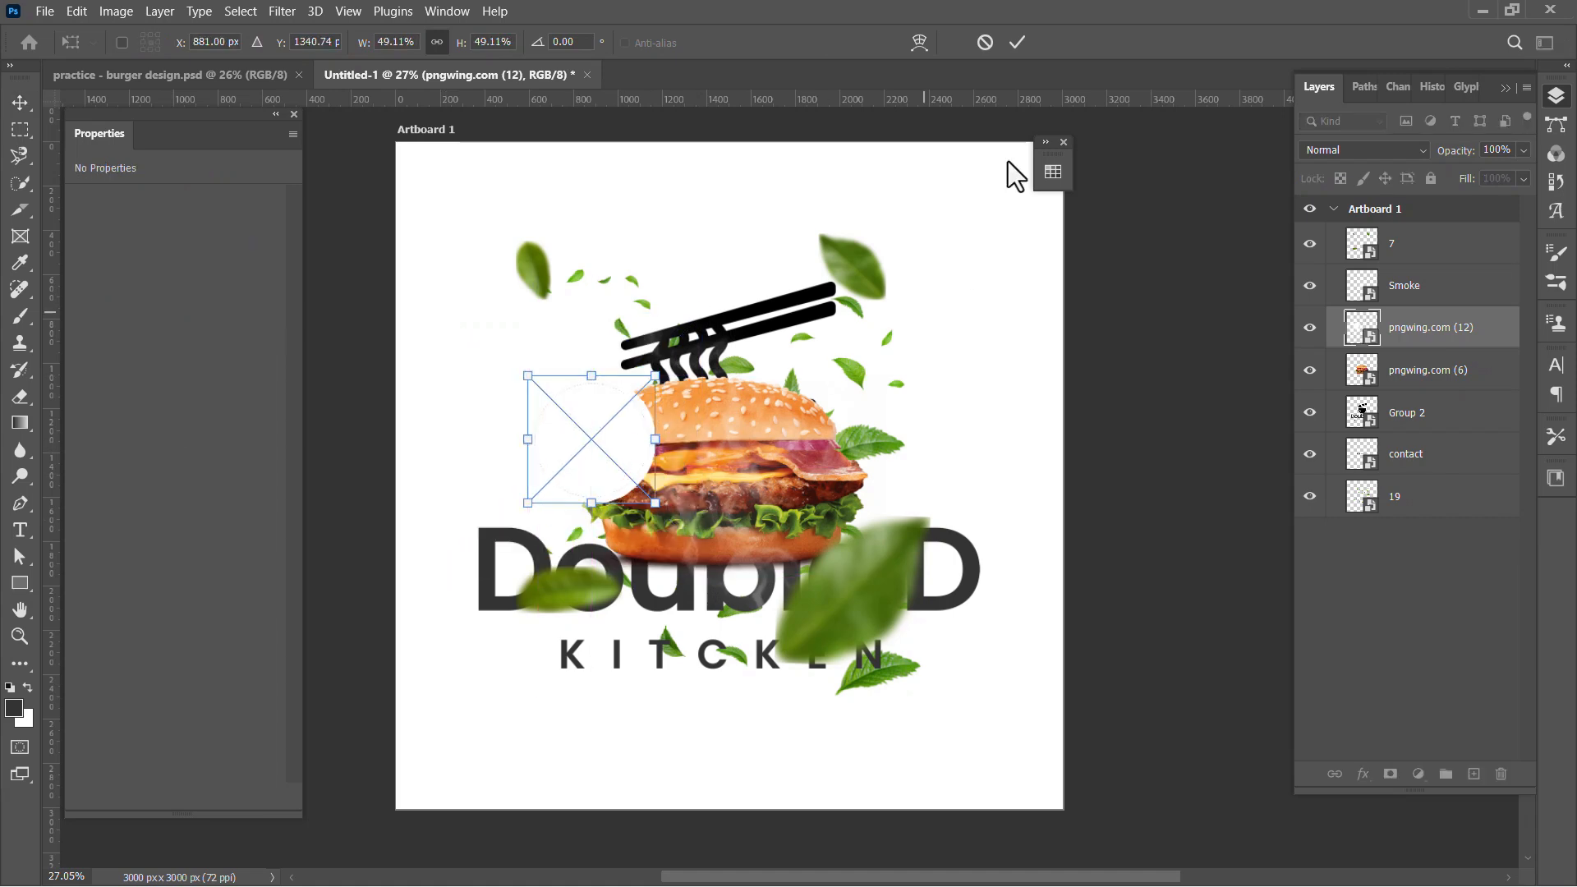
Rotate leaf layer 7 to about 174°, enlarge it to about 130%, and position it so one blurred leaf fills the artboard's lower right corner.
click(871, 261)
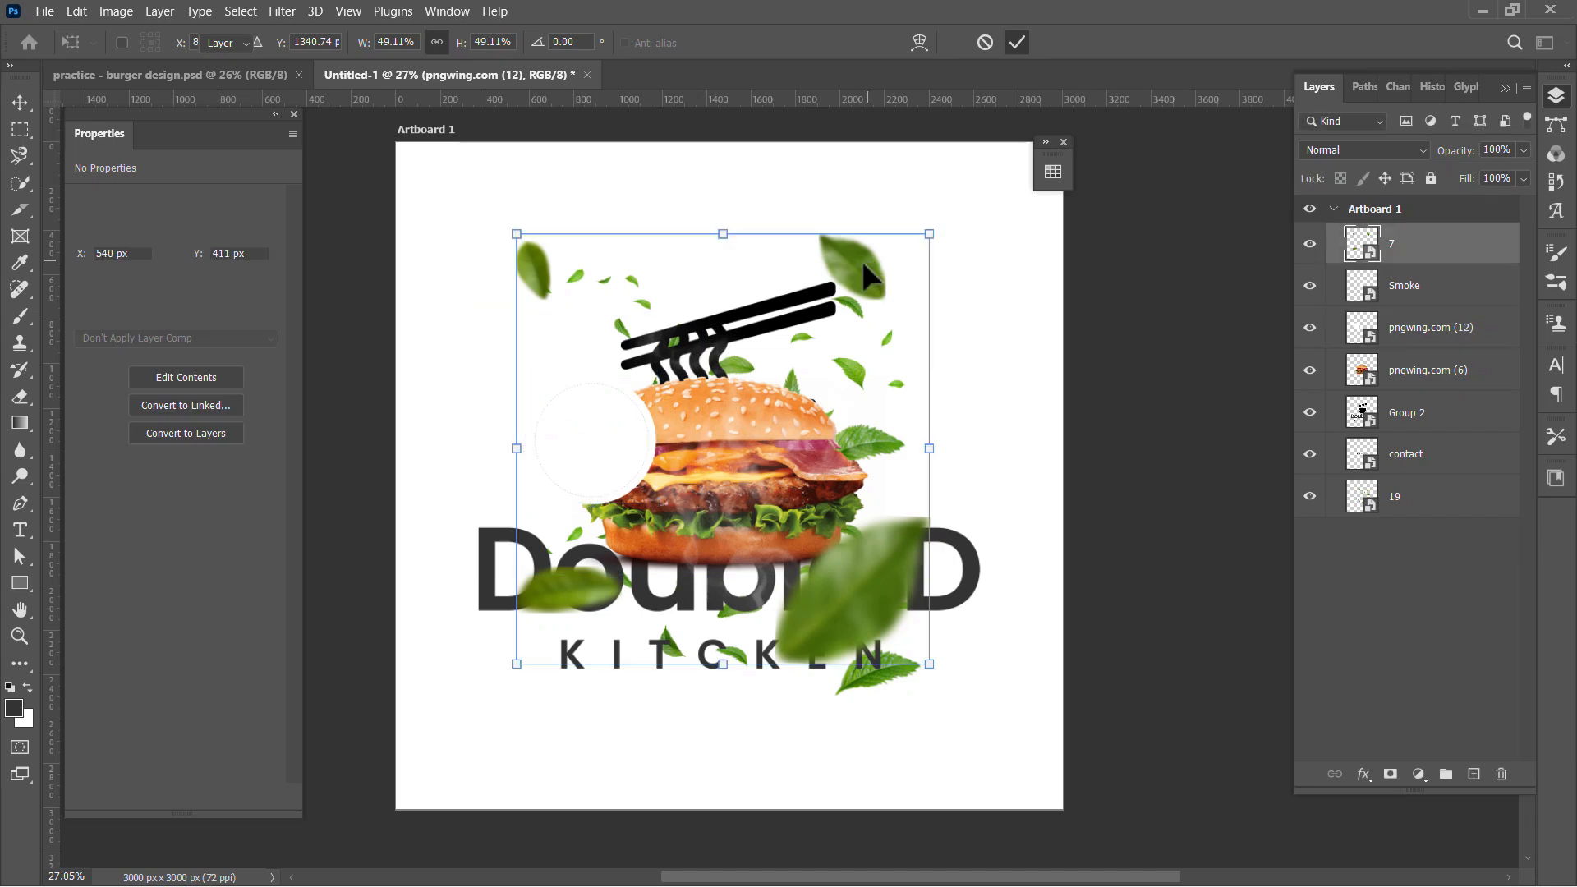
drag(860, 259, 992, 358)
key(ctrl+minus)
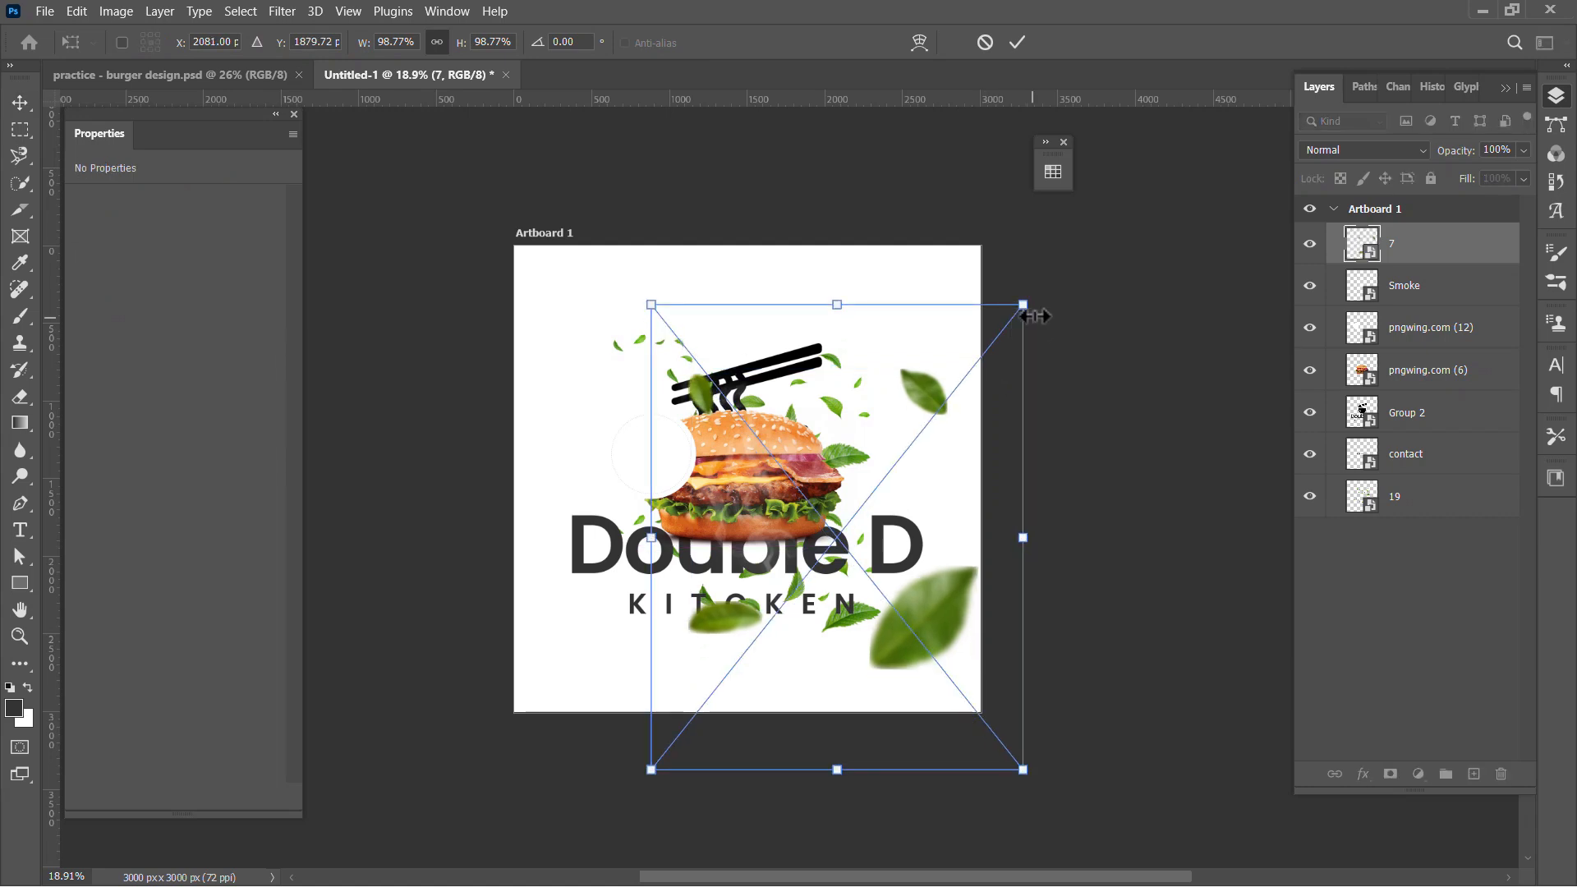
drag(1031, 288, 758, 642)
drag(774, 465, 954, 654)
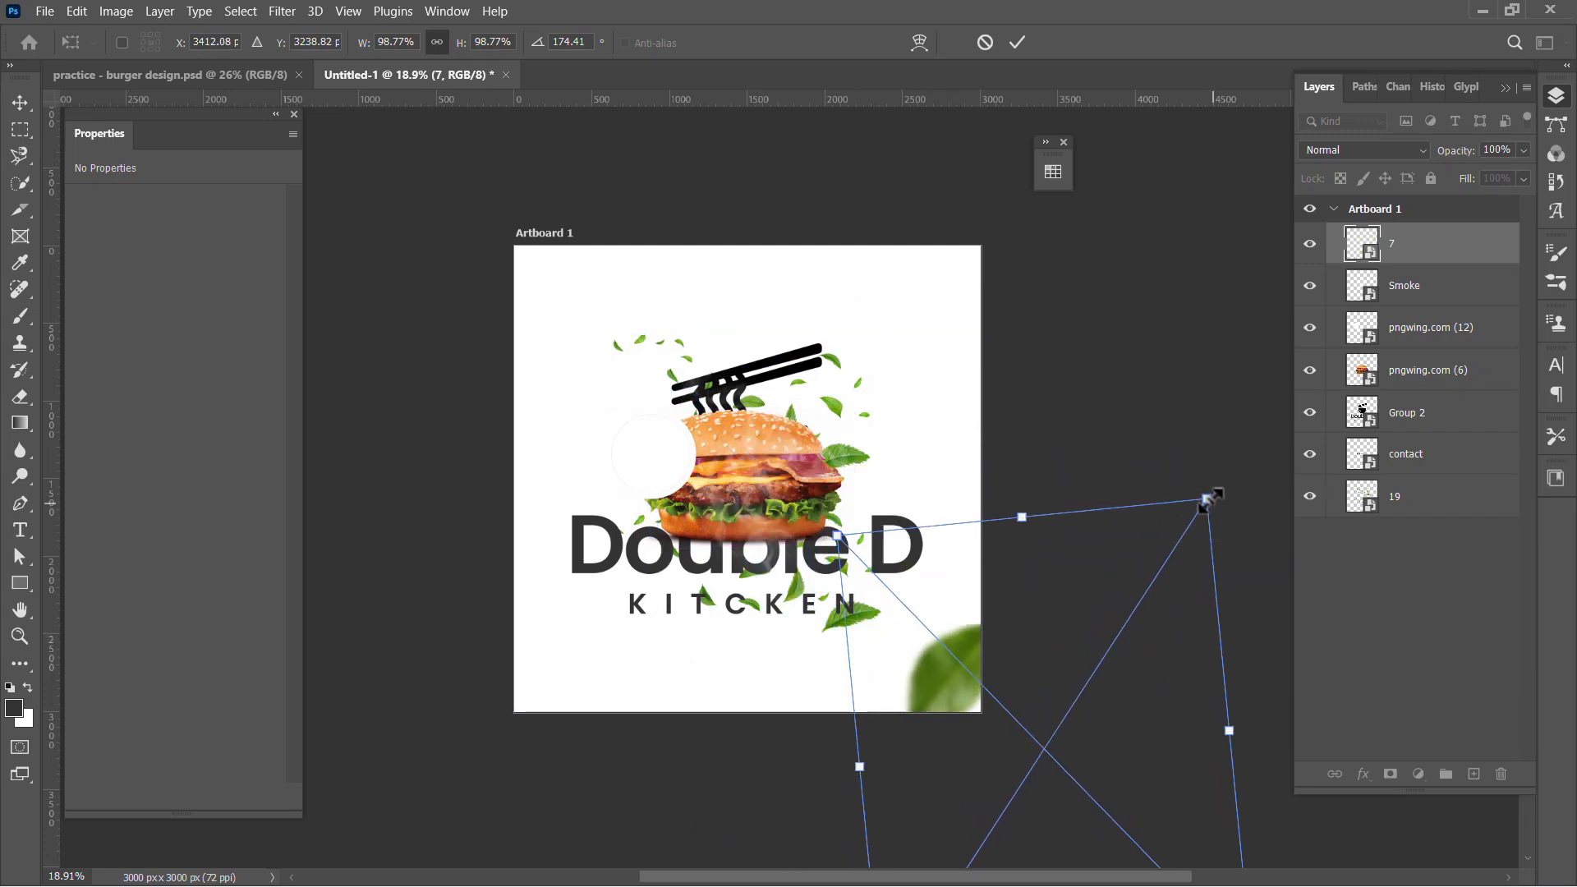
drag(1208, 498, 1310, 337)
drag(961, 599, 933, 670)
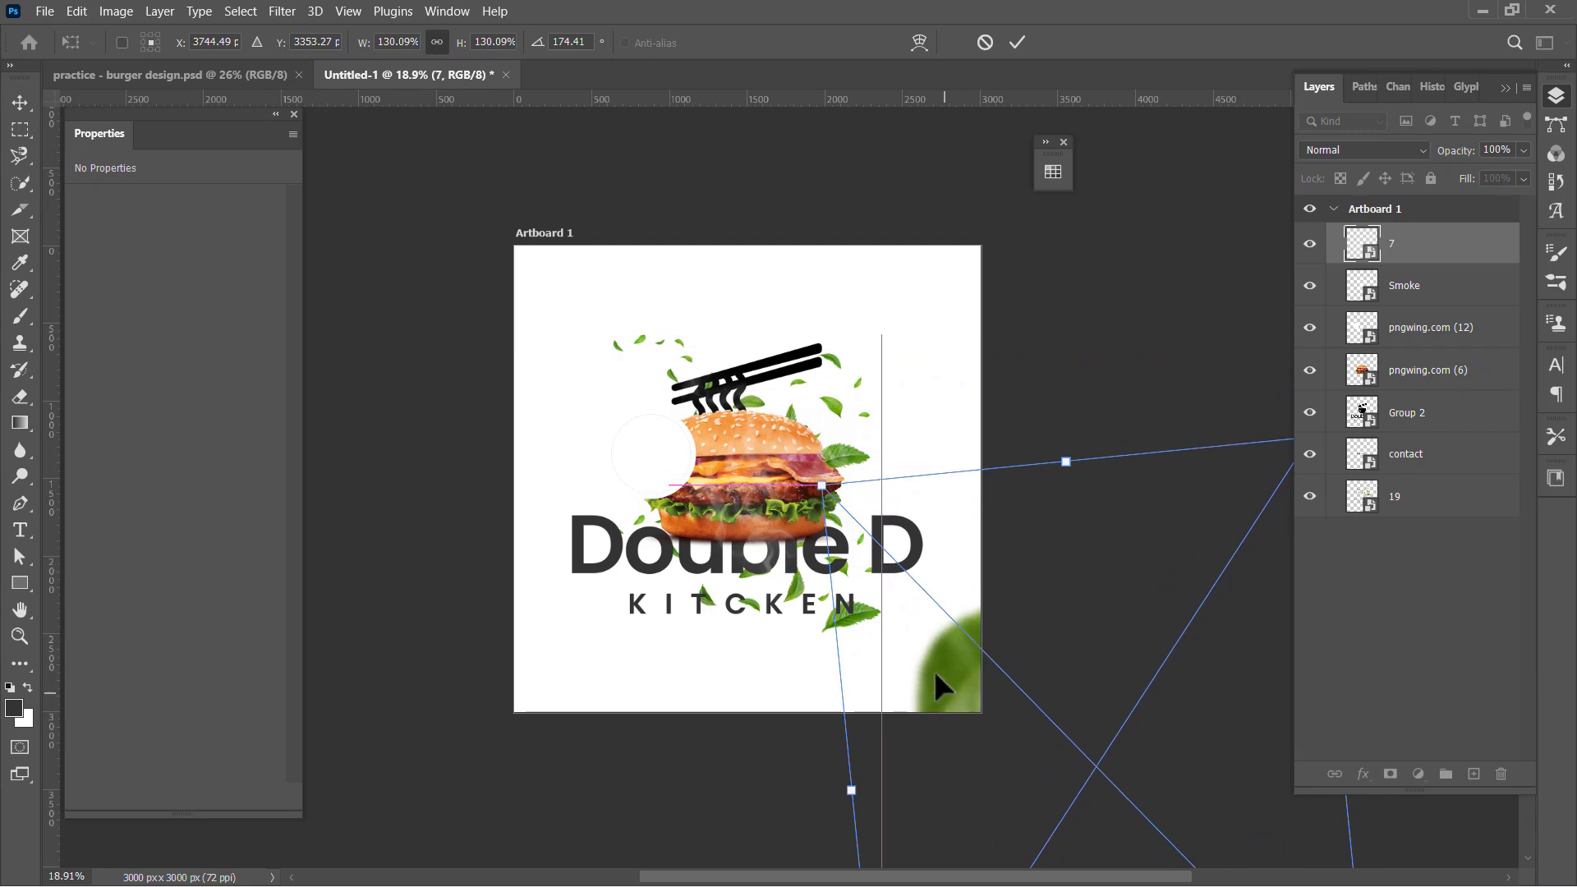
click(1011, 45)
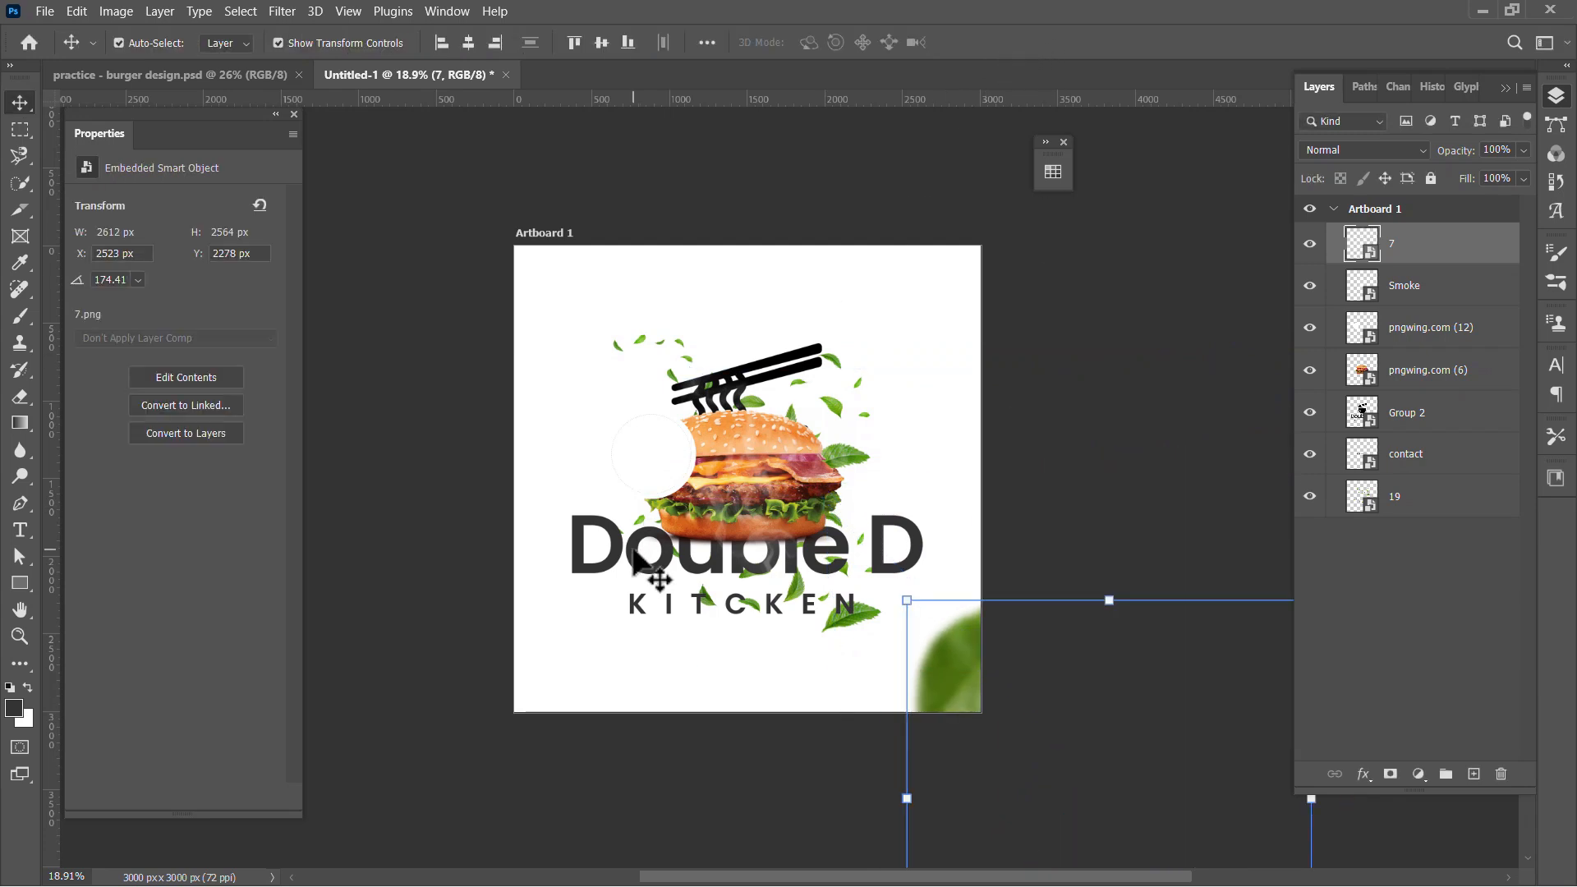
Shrink the Double D Kitchen logo to about 10% and place it in the artboard's upper right corner.
click(632, 559)
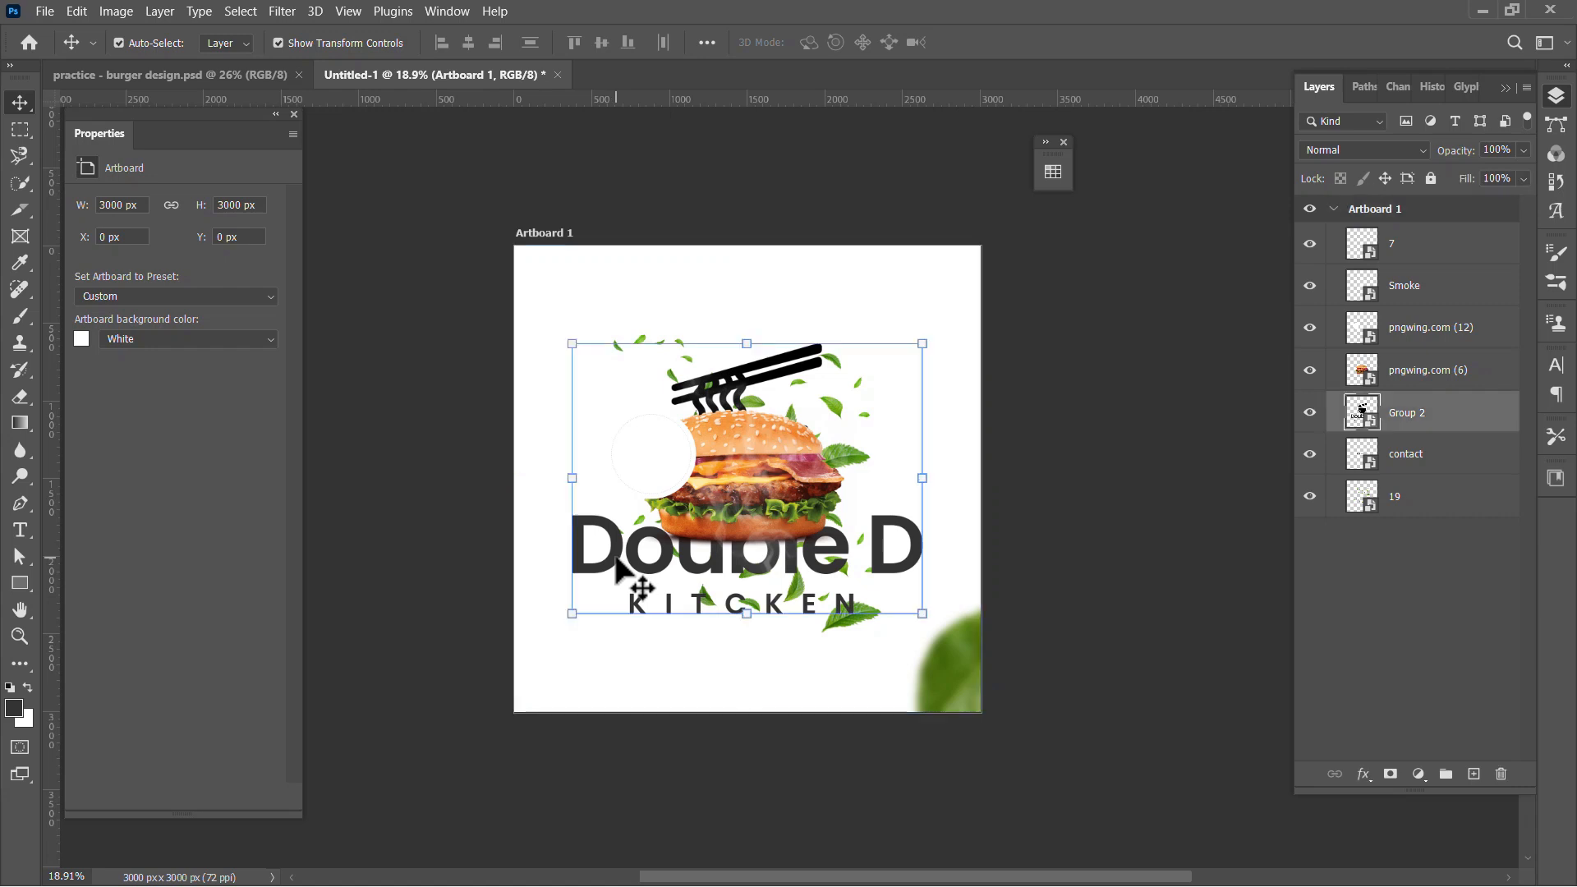
click(632, 571)
drag(572, 613, 924, 297)
scroll(901, 386, up, 2)
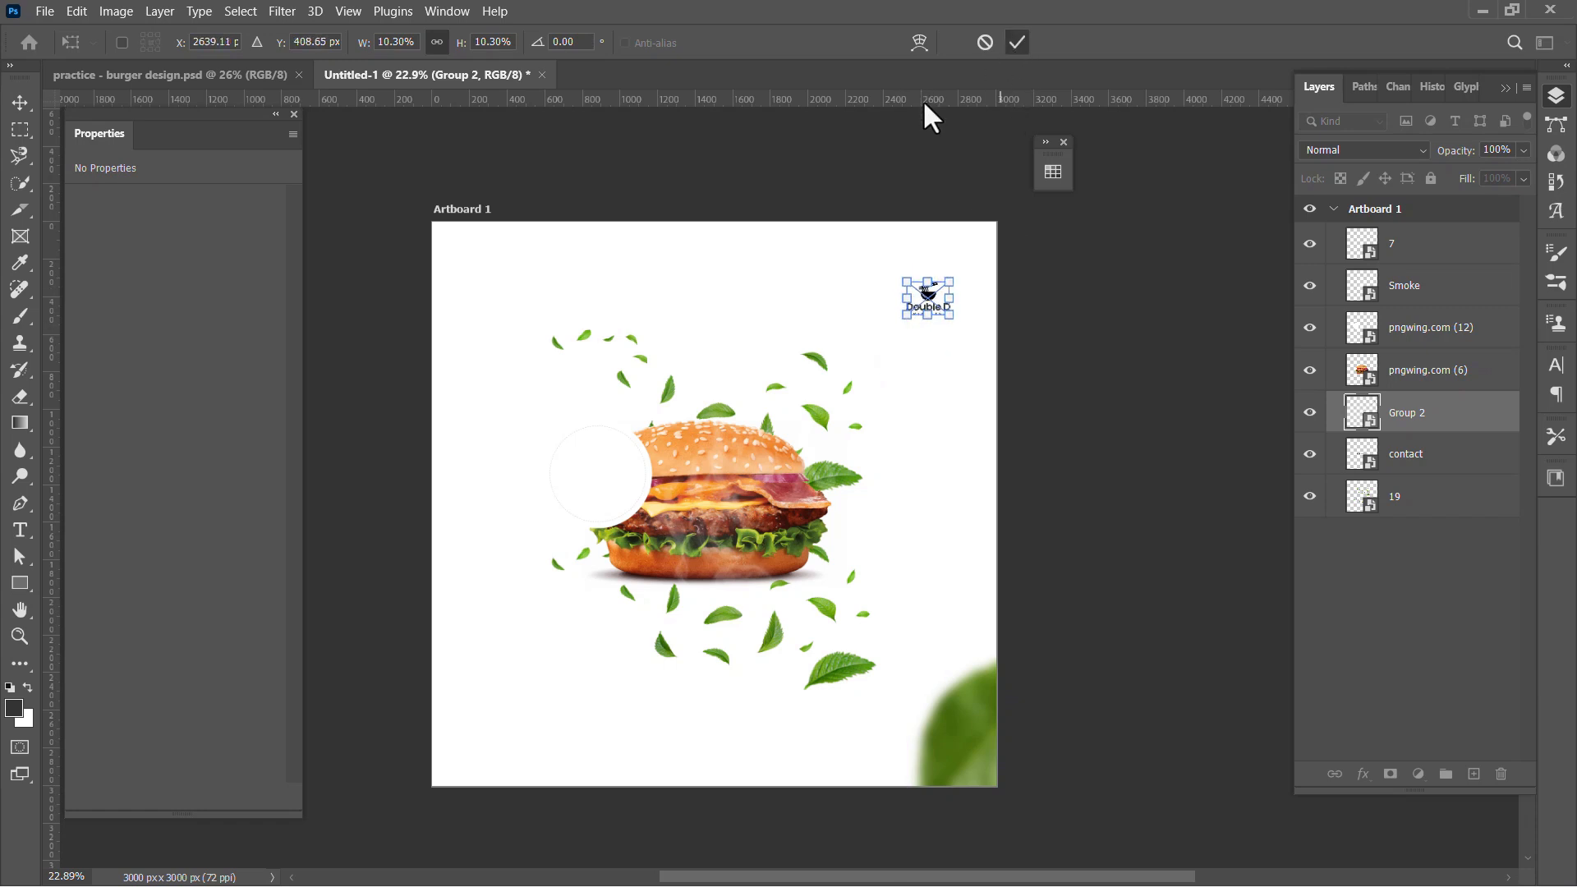
key(Return)
Rotate leaf layer 19 to about 68° and move it partly off the artboard so only a few leaves remain along the left edge.
click(669, 395)
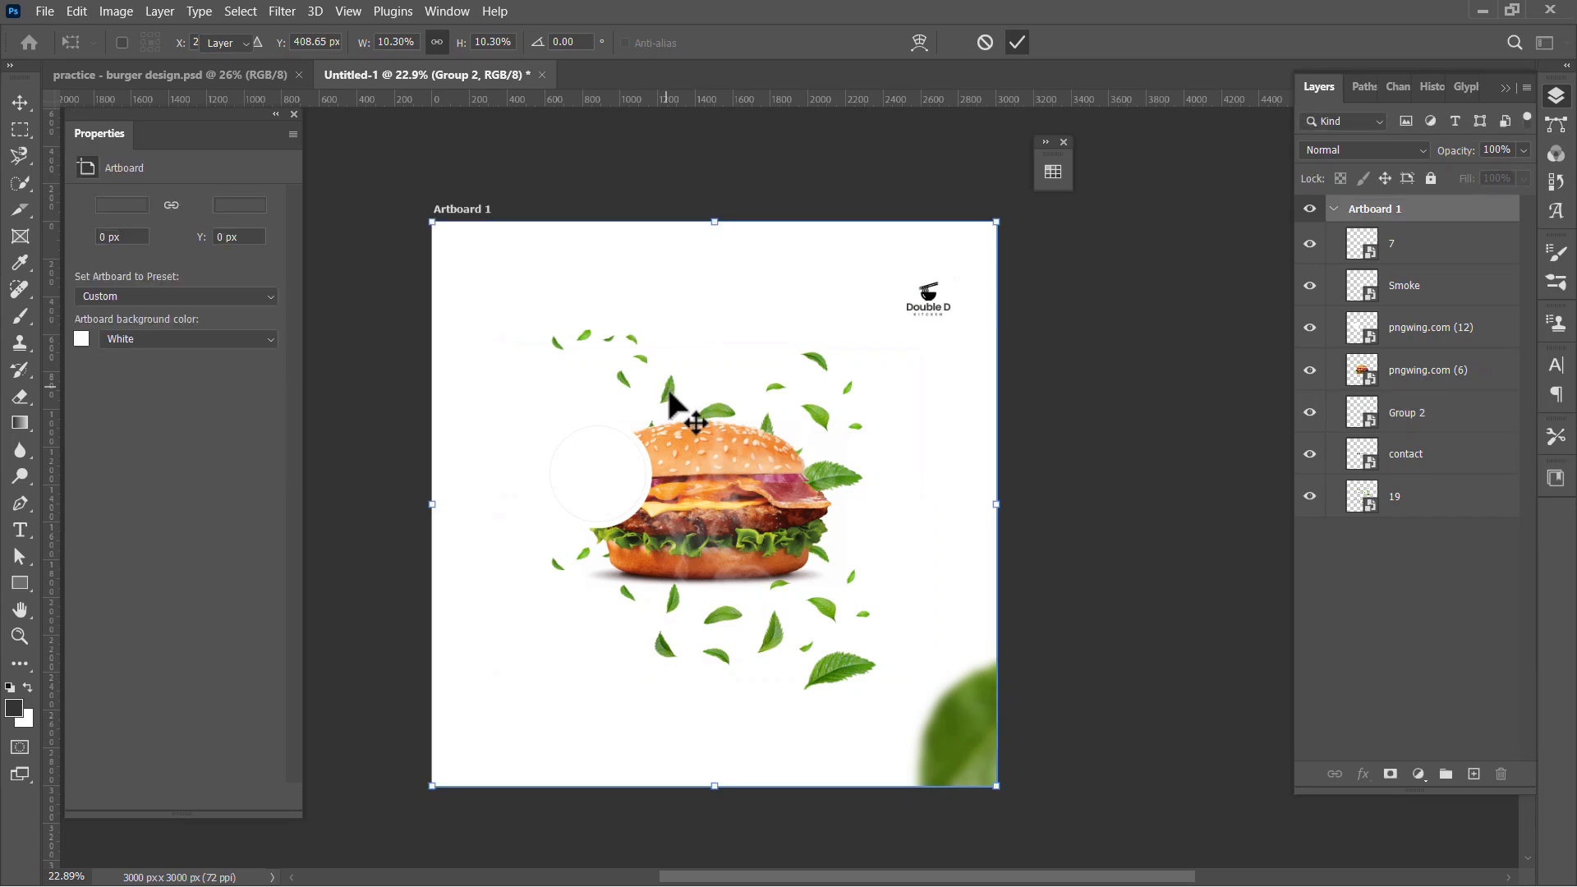
drag(669, 396, 427, 395)
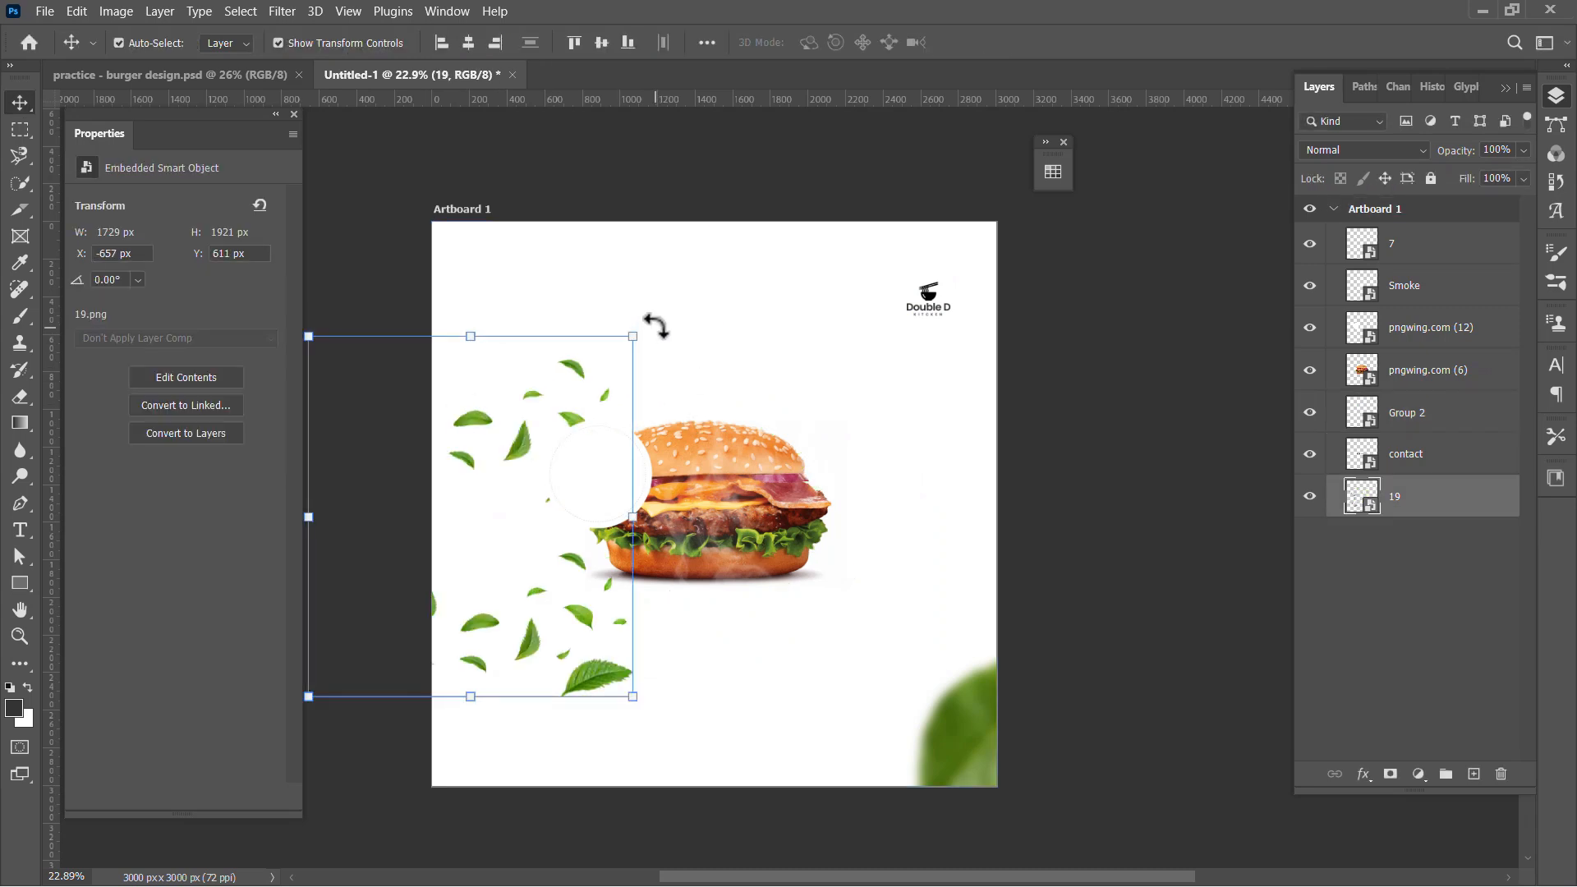
drag(657, 326, 616, 415)
drag(648, 355, 775, 744)
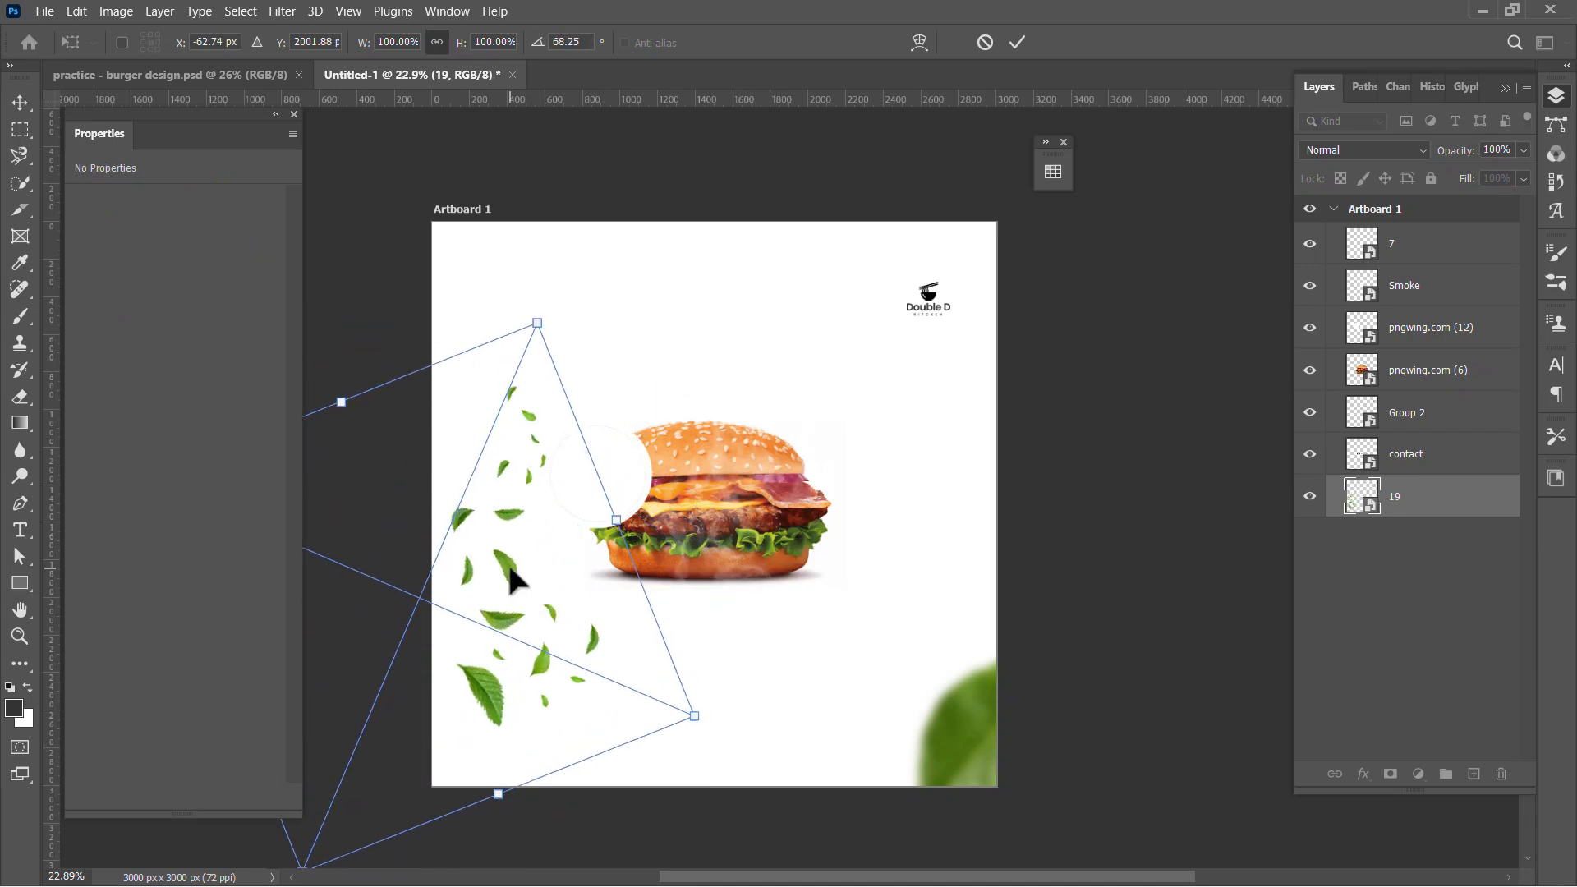
drag(509, 566, 426, 548)
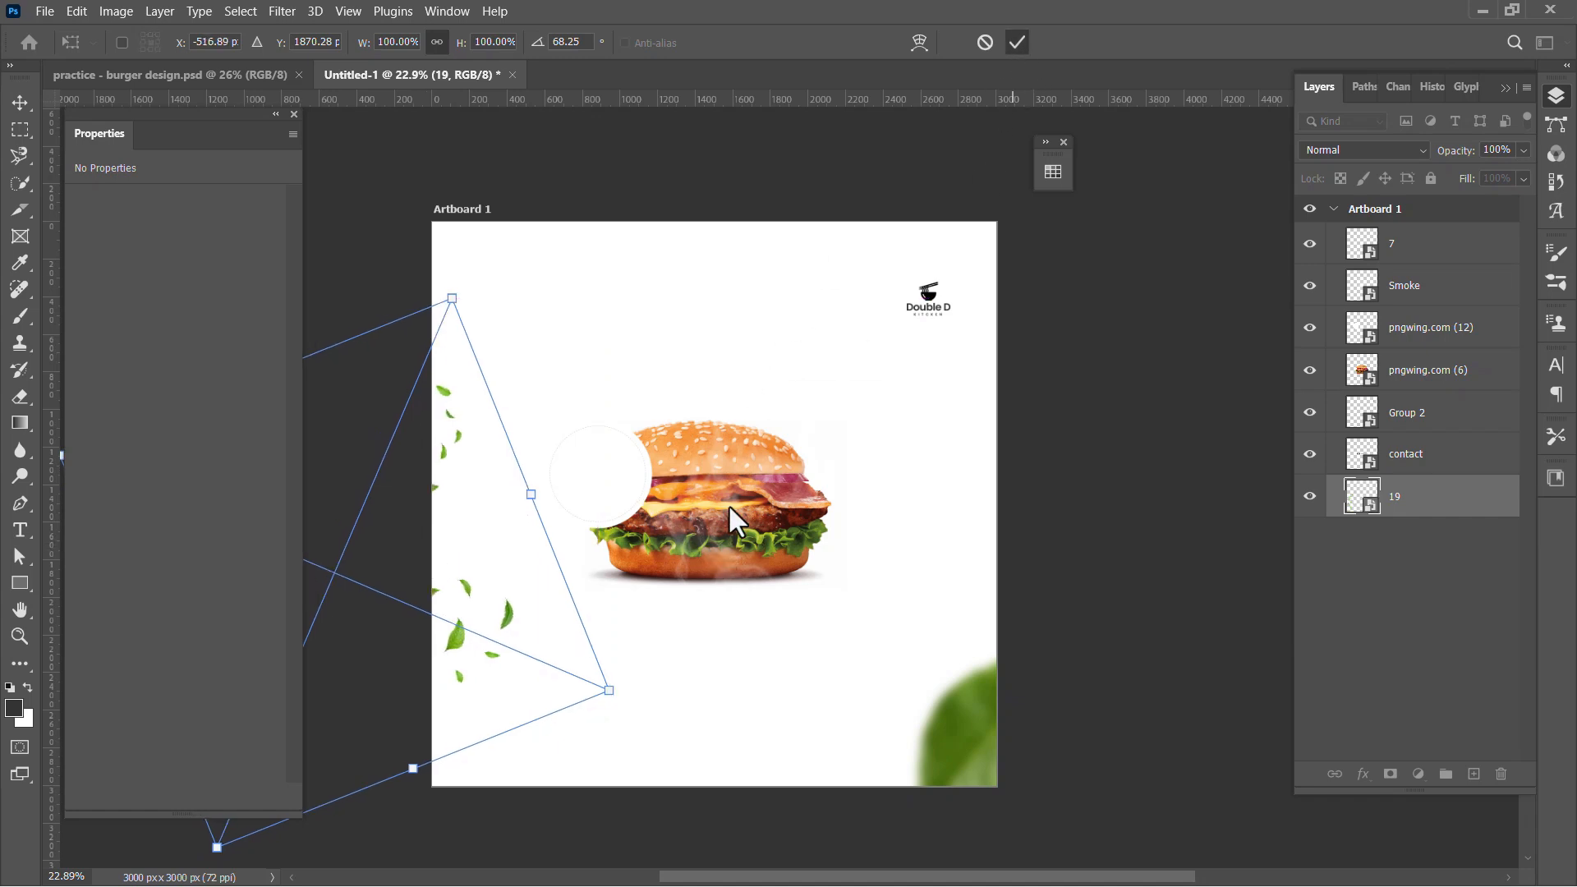
key(Return)
Move the Smoke layer up so it rises from the burger, at about X 857 px, Y 107 px.
click(747, 468)
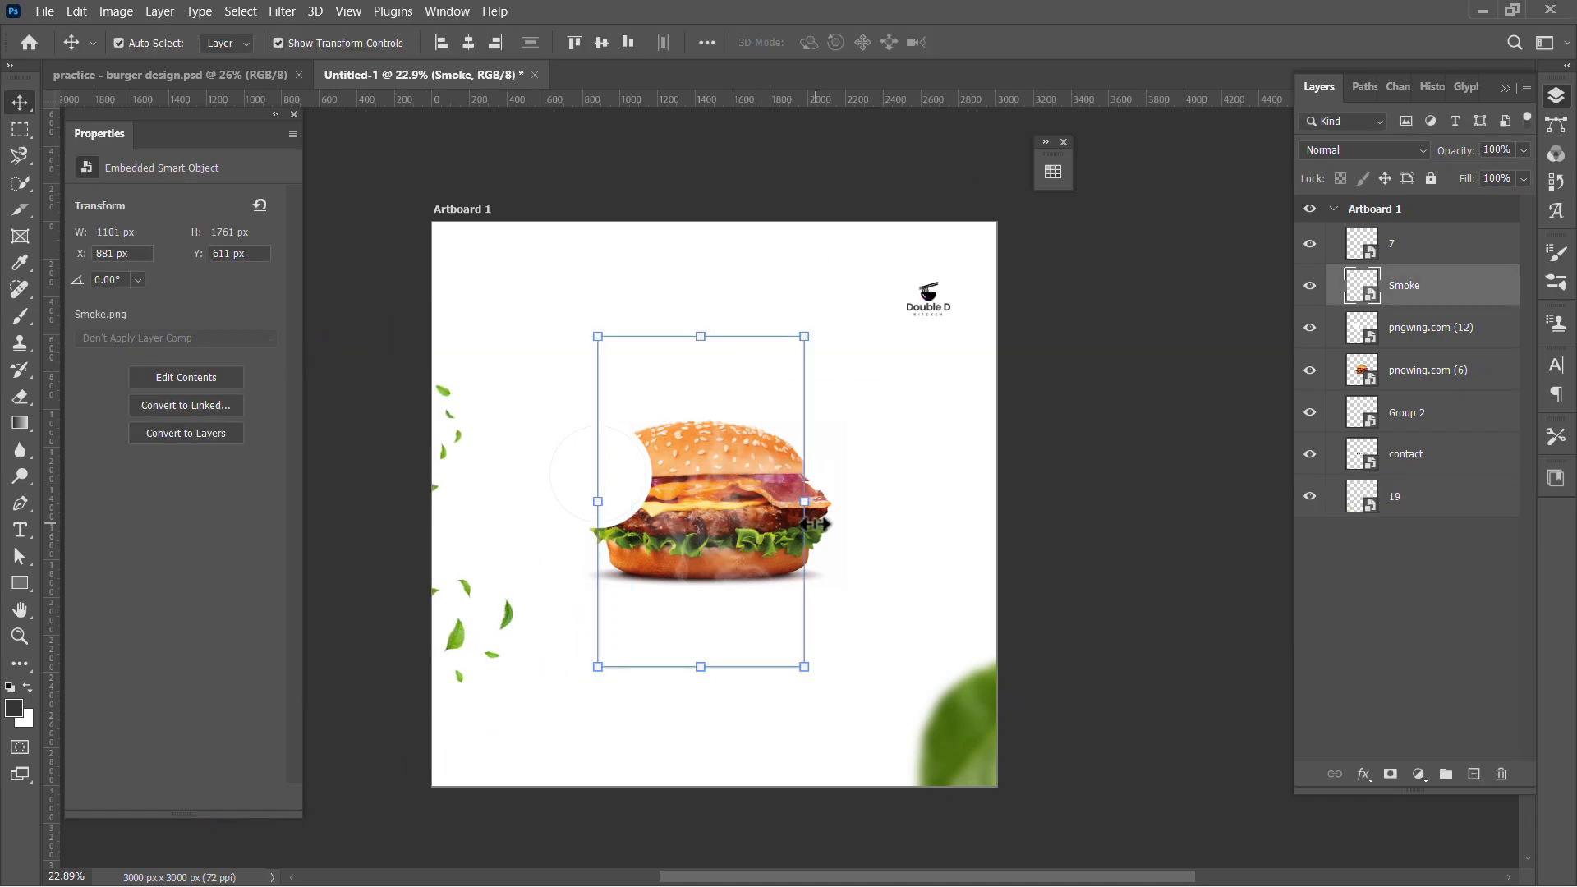
drag(729, 492, 729, 397)
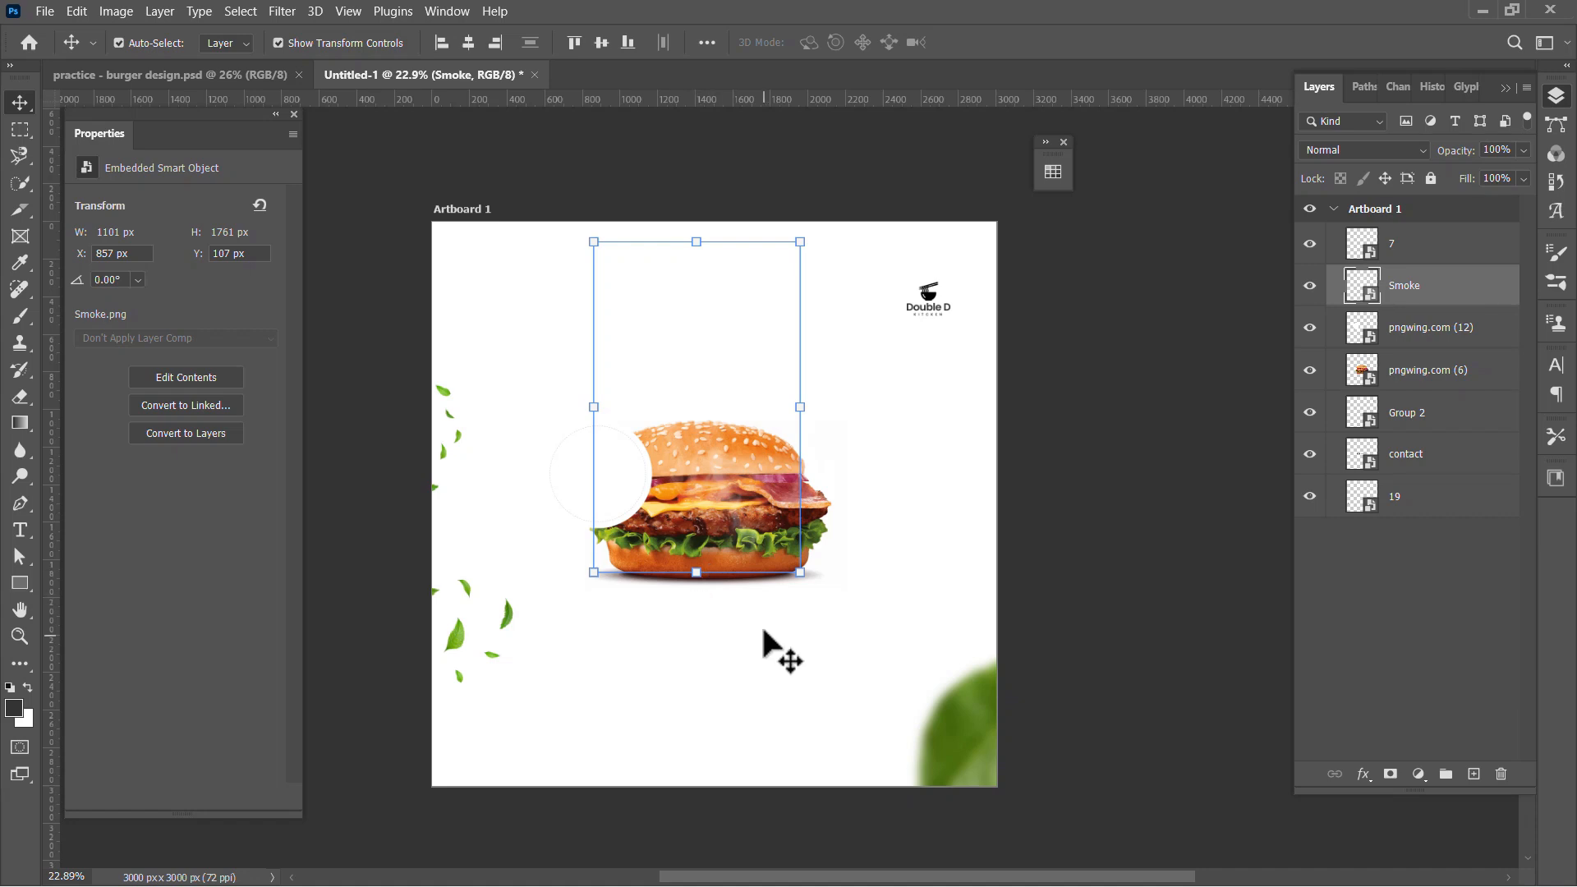
Enlarge the burger image to about 146% and position it near the middle of the artboard.
click(796, 596)
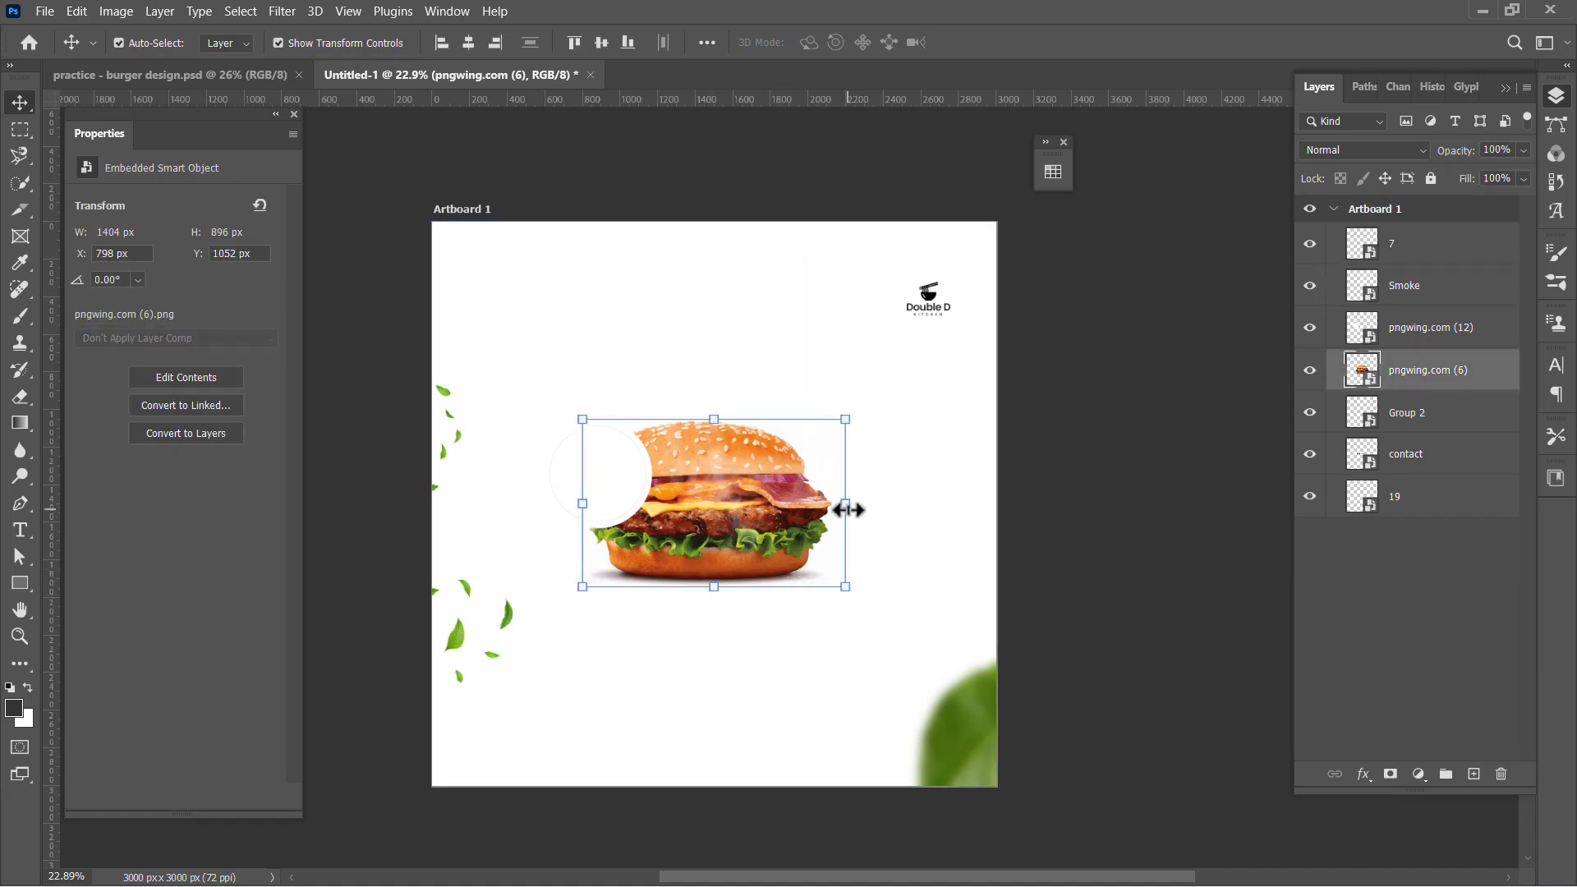
key(ctrl+t)
drag(897, 511, 902, 510)
mouse_move(732, 598)
mouse_down()
mouse_move(774, 606)
mouse_move(757, 609)
mouse_up()
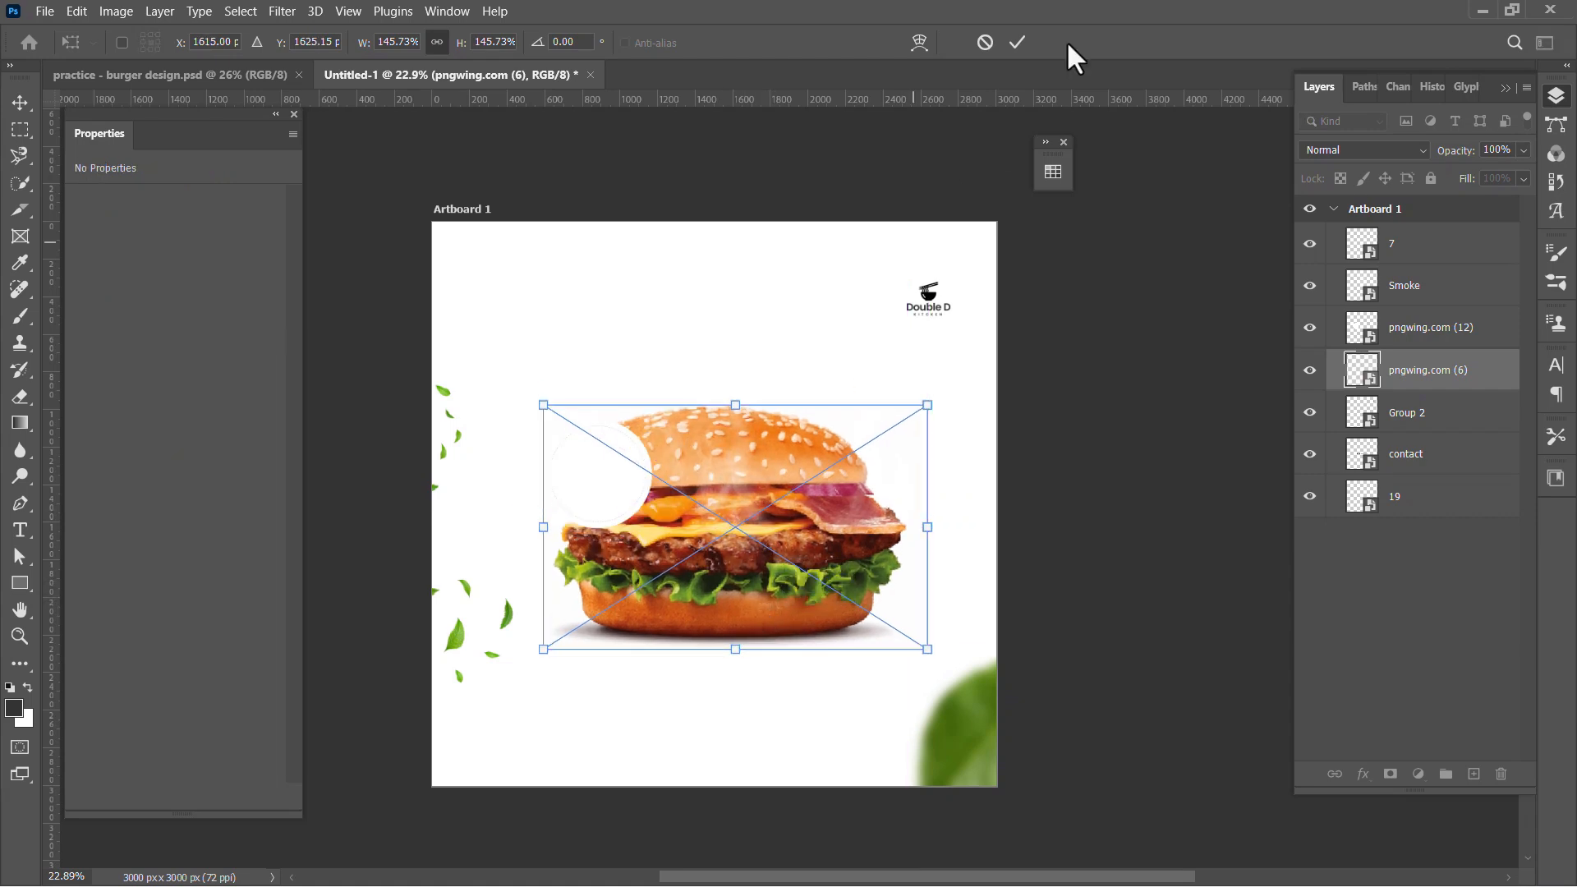
click(1076, 429)
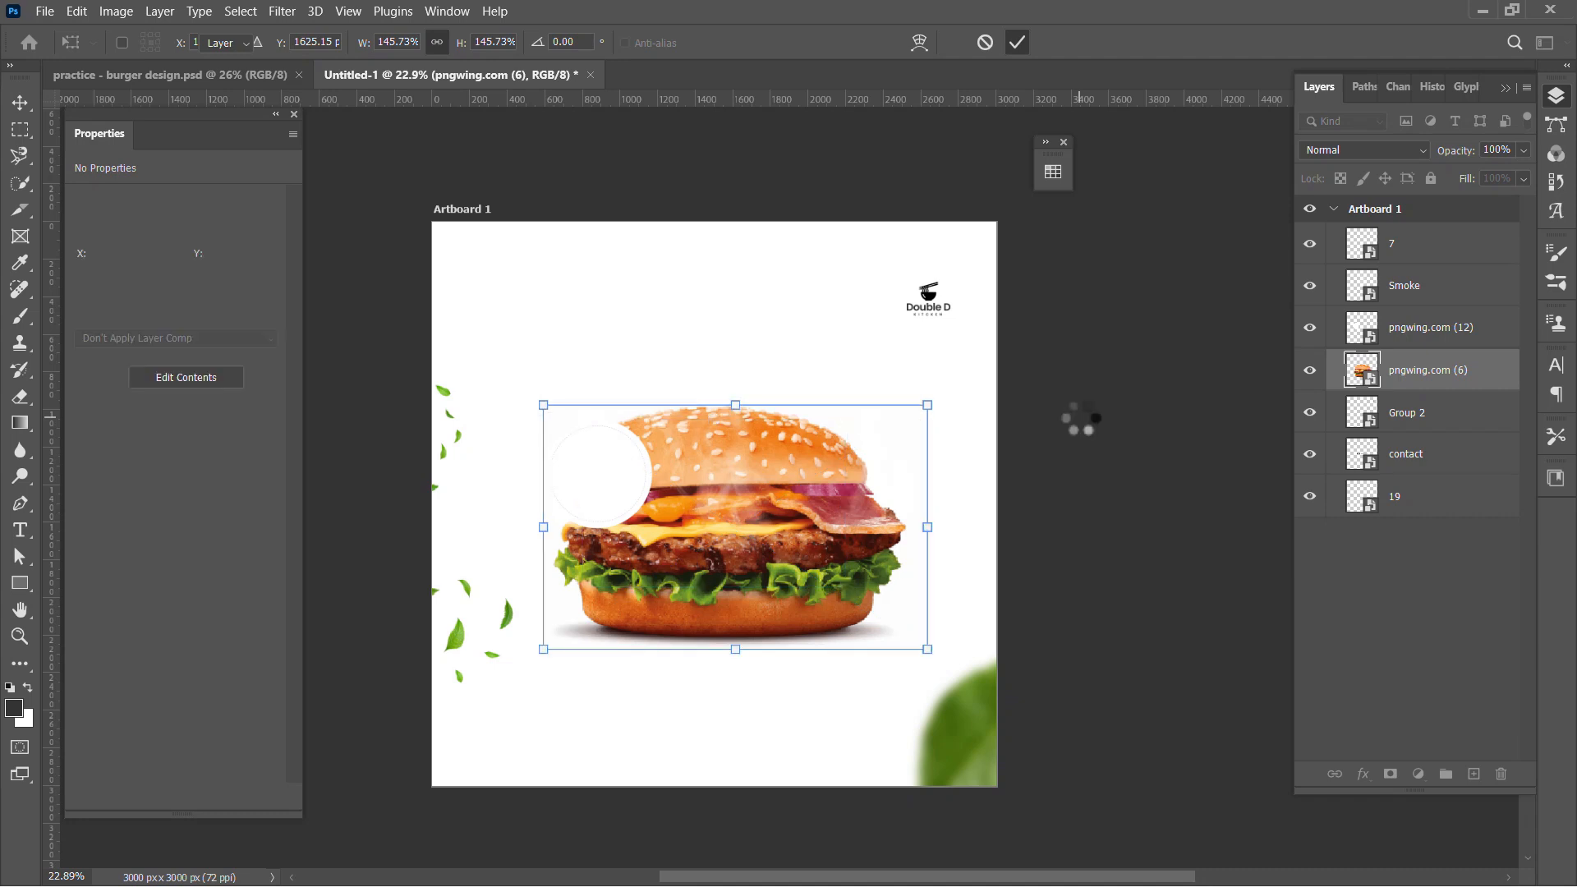
Resize the white circle to about 726 px wide at the burger's upper left, and lower its opacity to 79%.
mouse_move(622, 488)
mouse_down()
mouse_move(591, 465)
mouse_move(633, 470)
mouse_up()
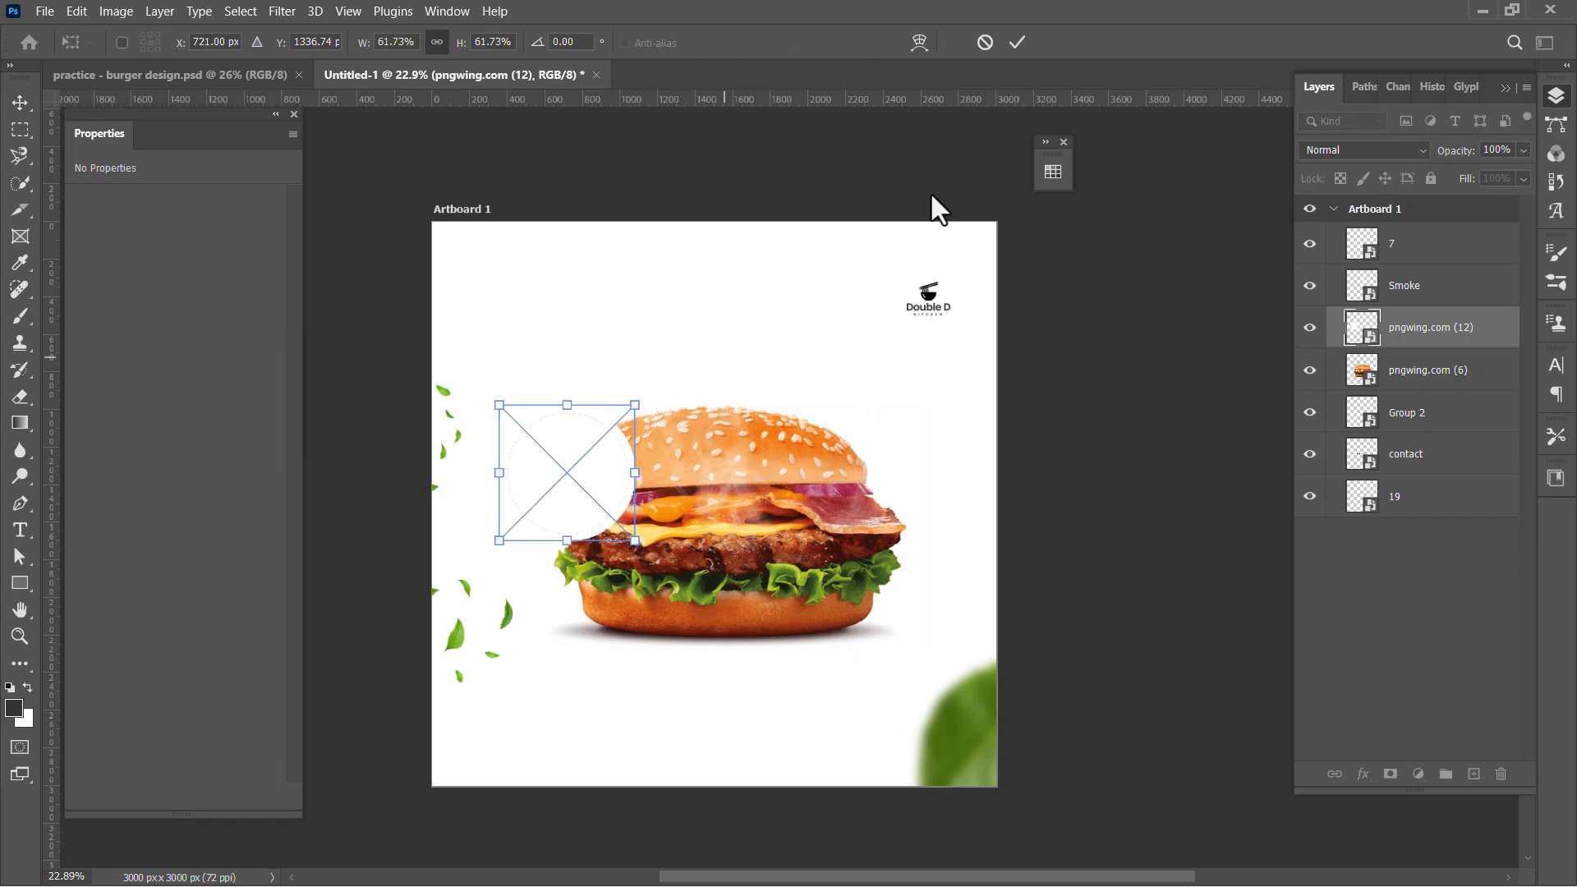
key(Return)
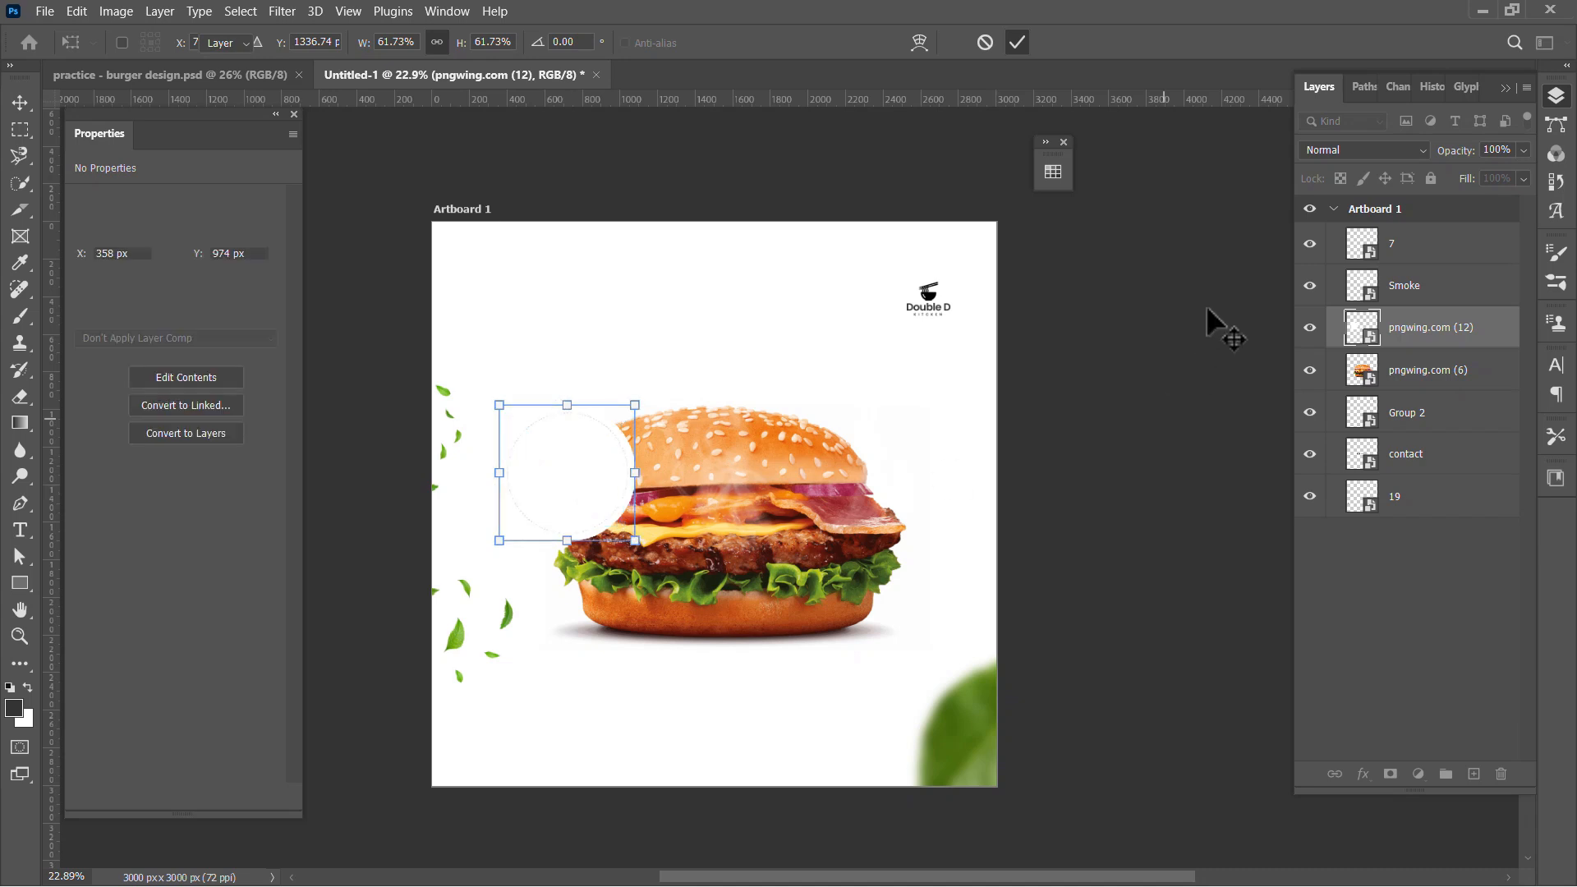
drag(1463, 162, 1447, 156)
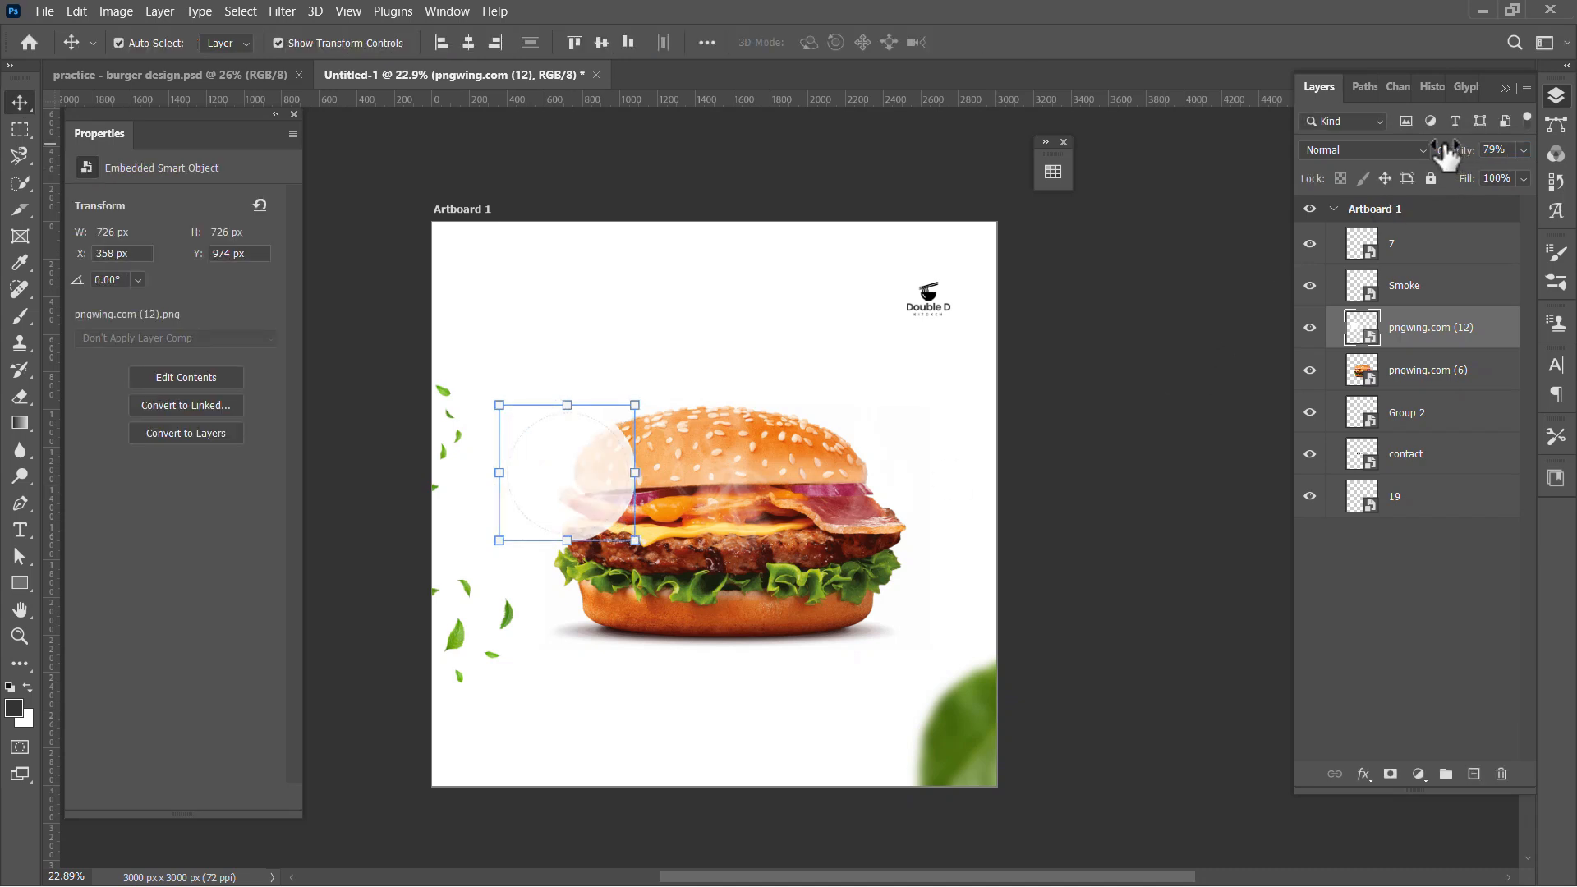
click(1133, 438)
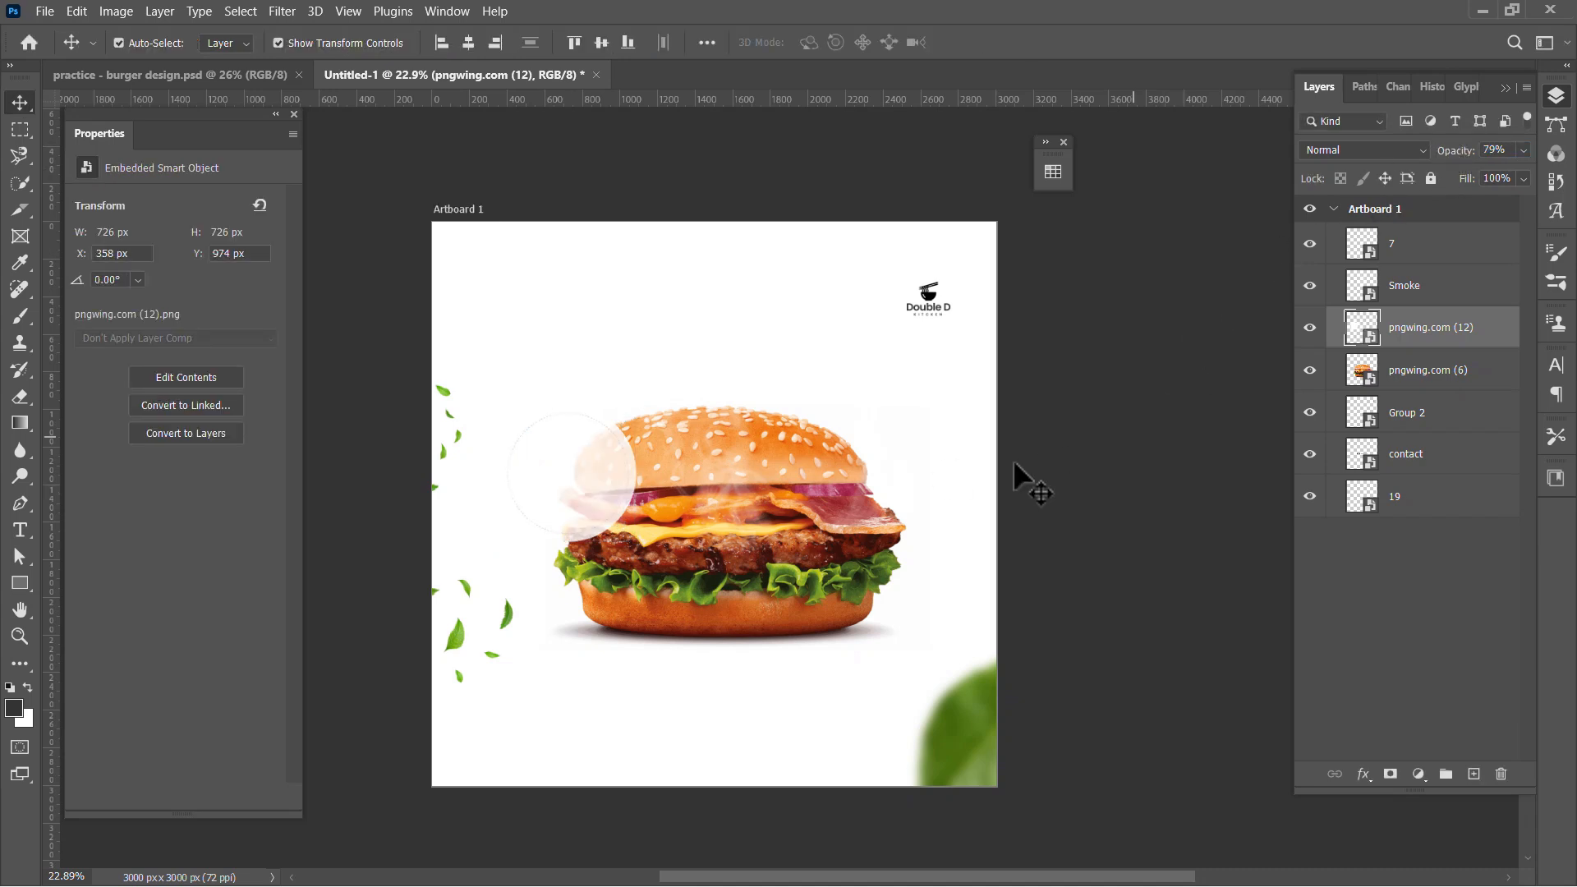
scroll(827, 505, down, 5)
scroll(808, 560, up, 4)
drag(827, 549, 816, 503)
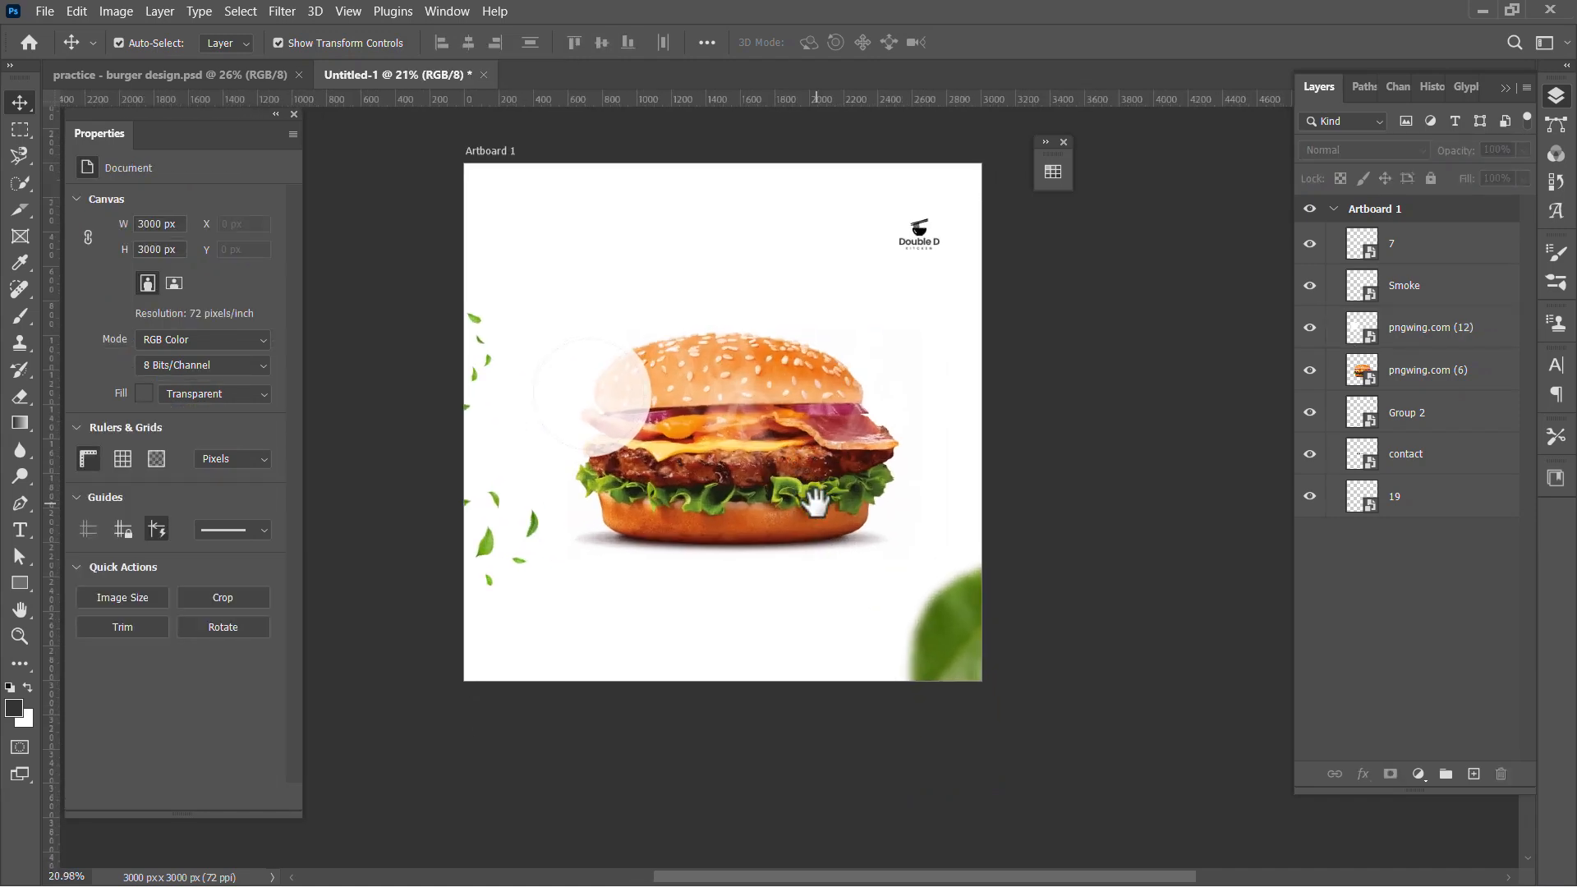
Move the contact layer to X 997 px, Y 2703 px below the burger, hiding the burger layer while repositioning it.
key(alt+Tab)
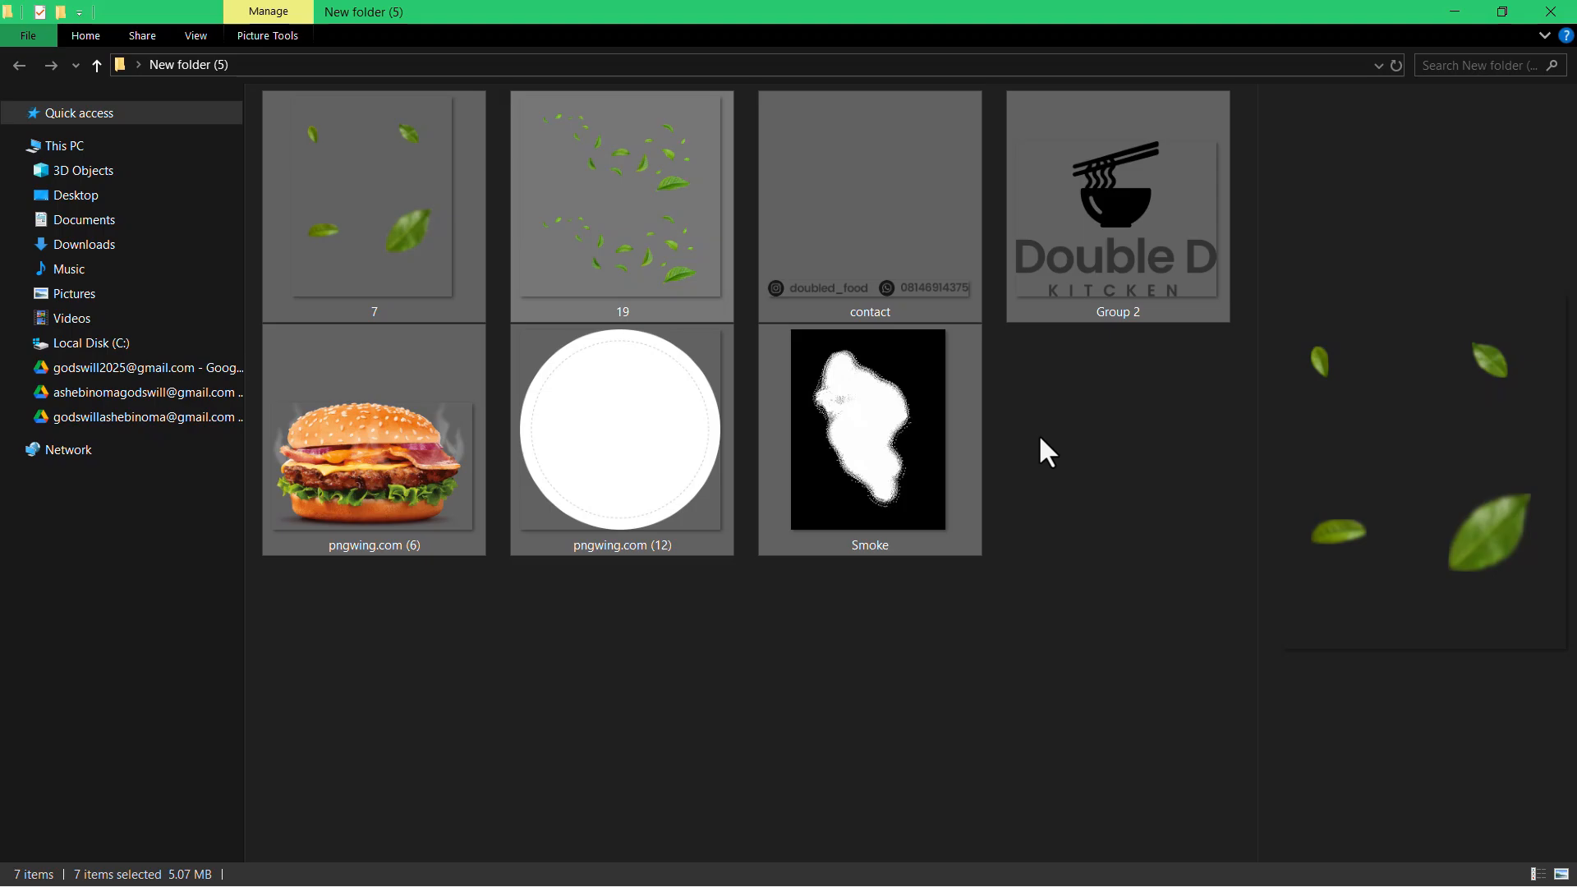
key(alt+Tab)
click(878, 396)
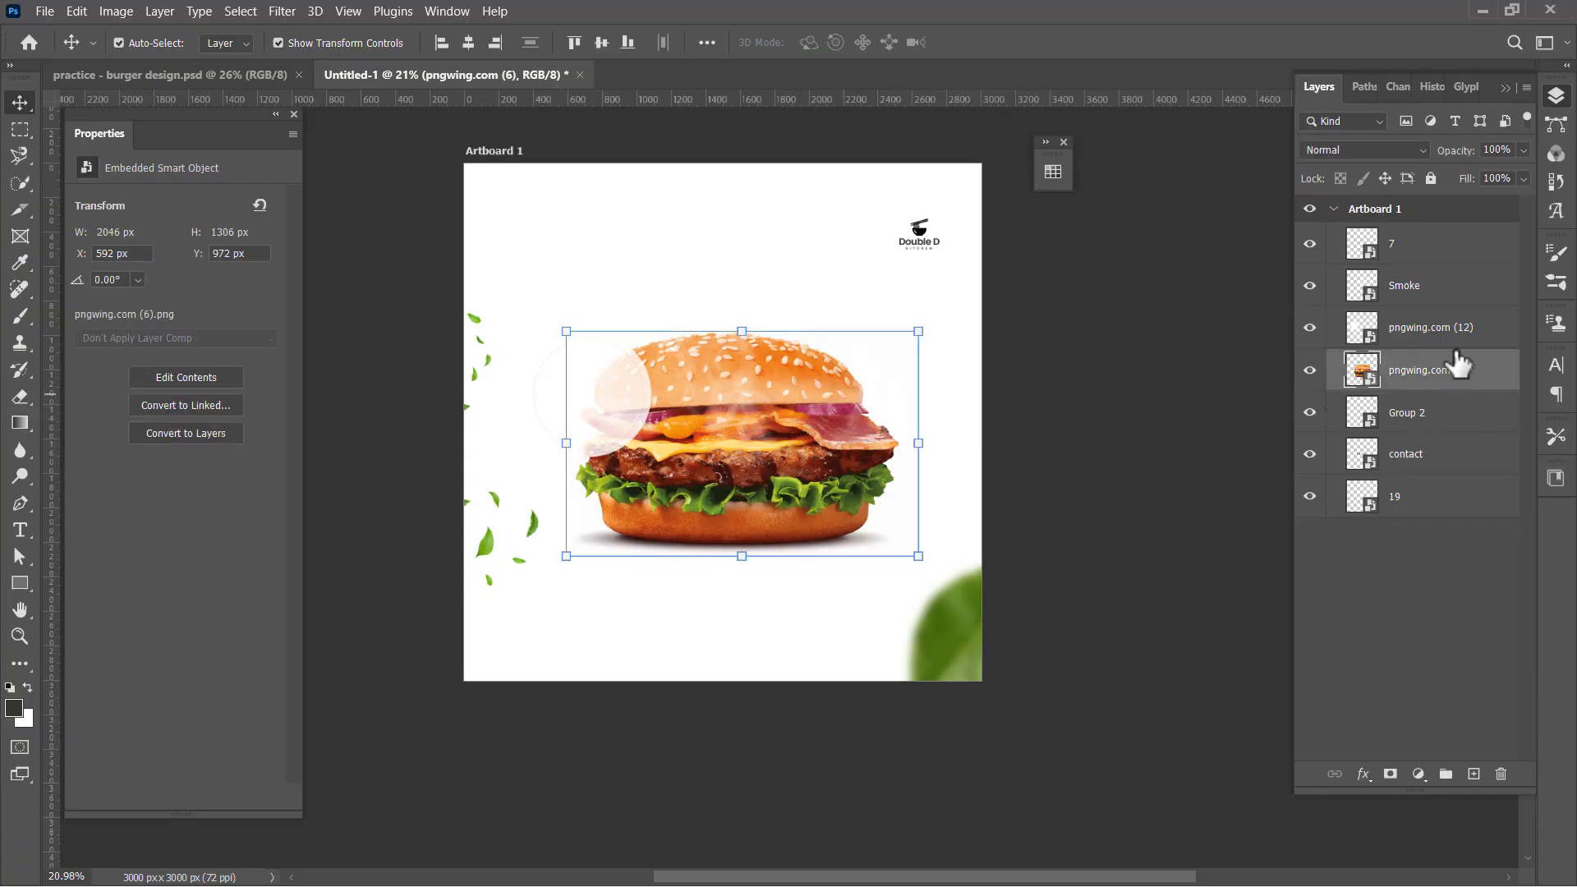
click(1411, 466)
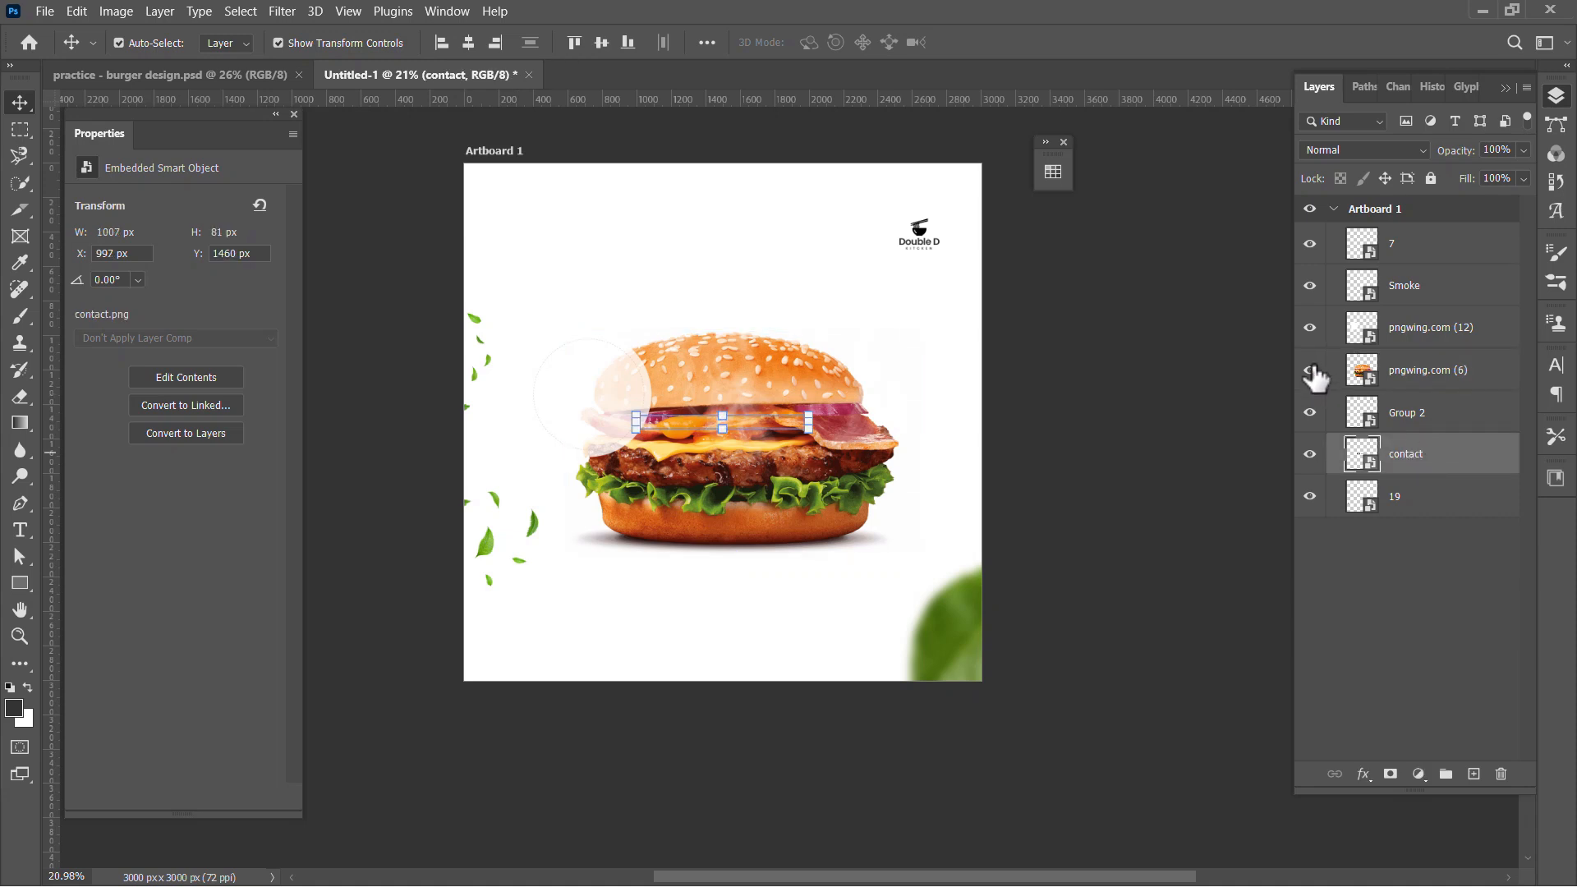
drag(781, 418, 797, 637)
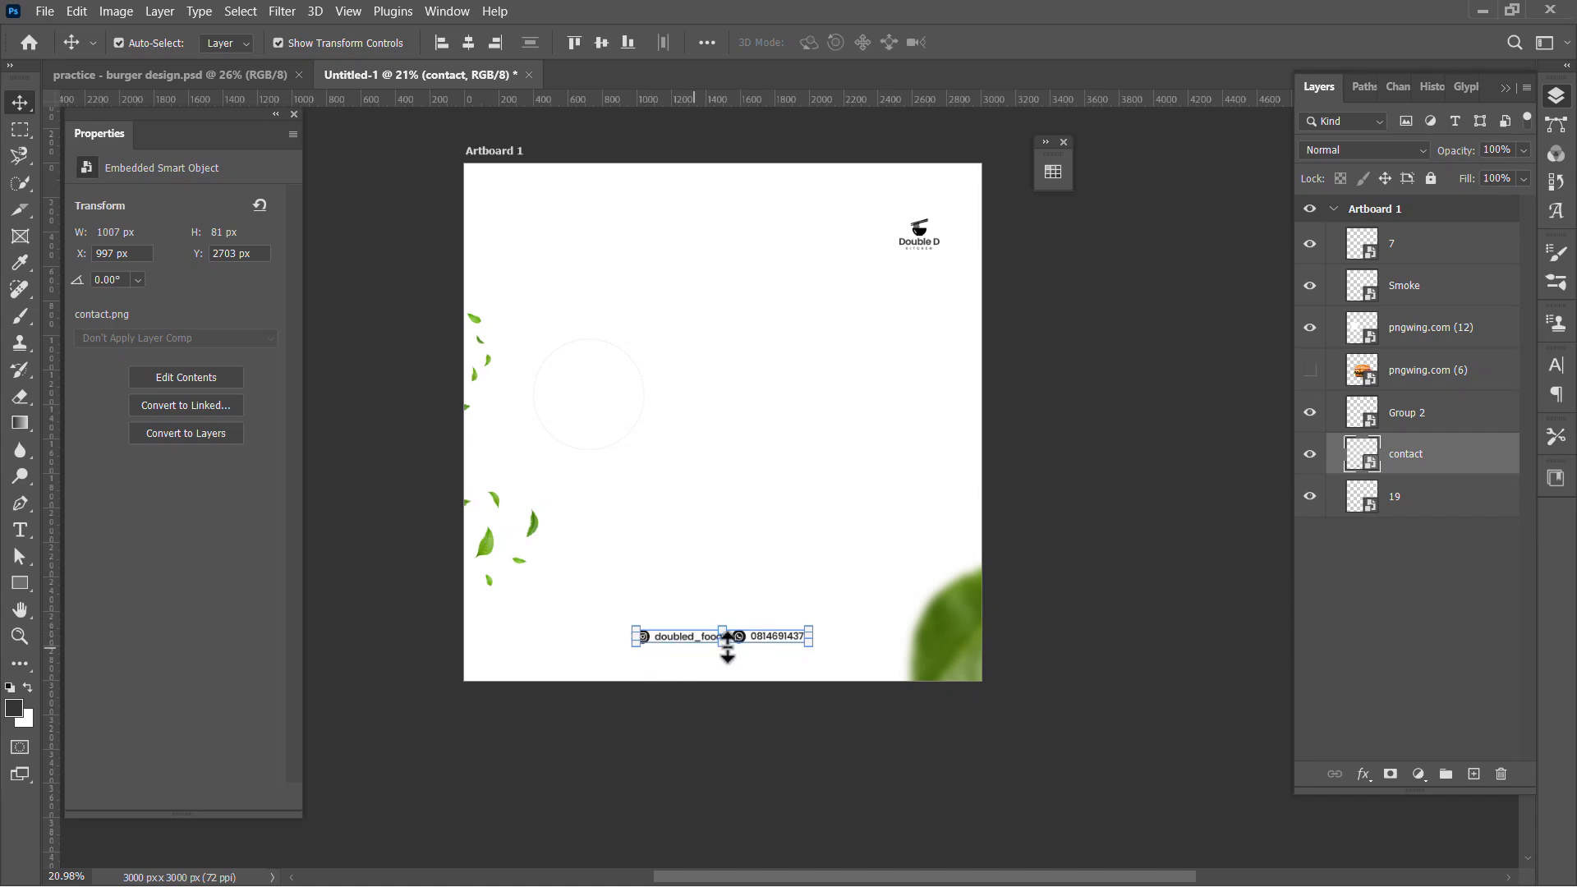
scroll(772, 631, up, 4)
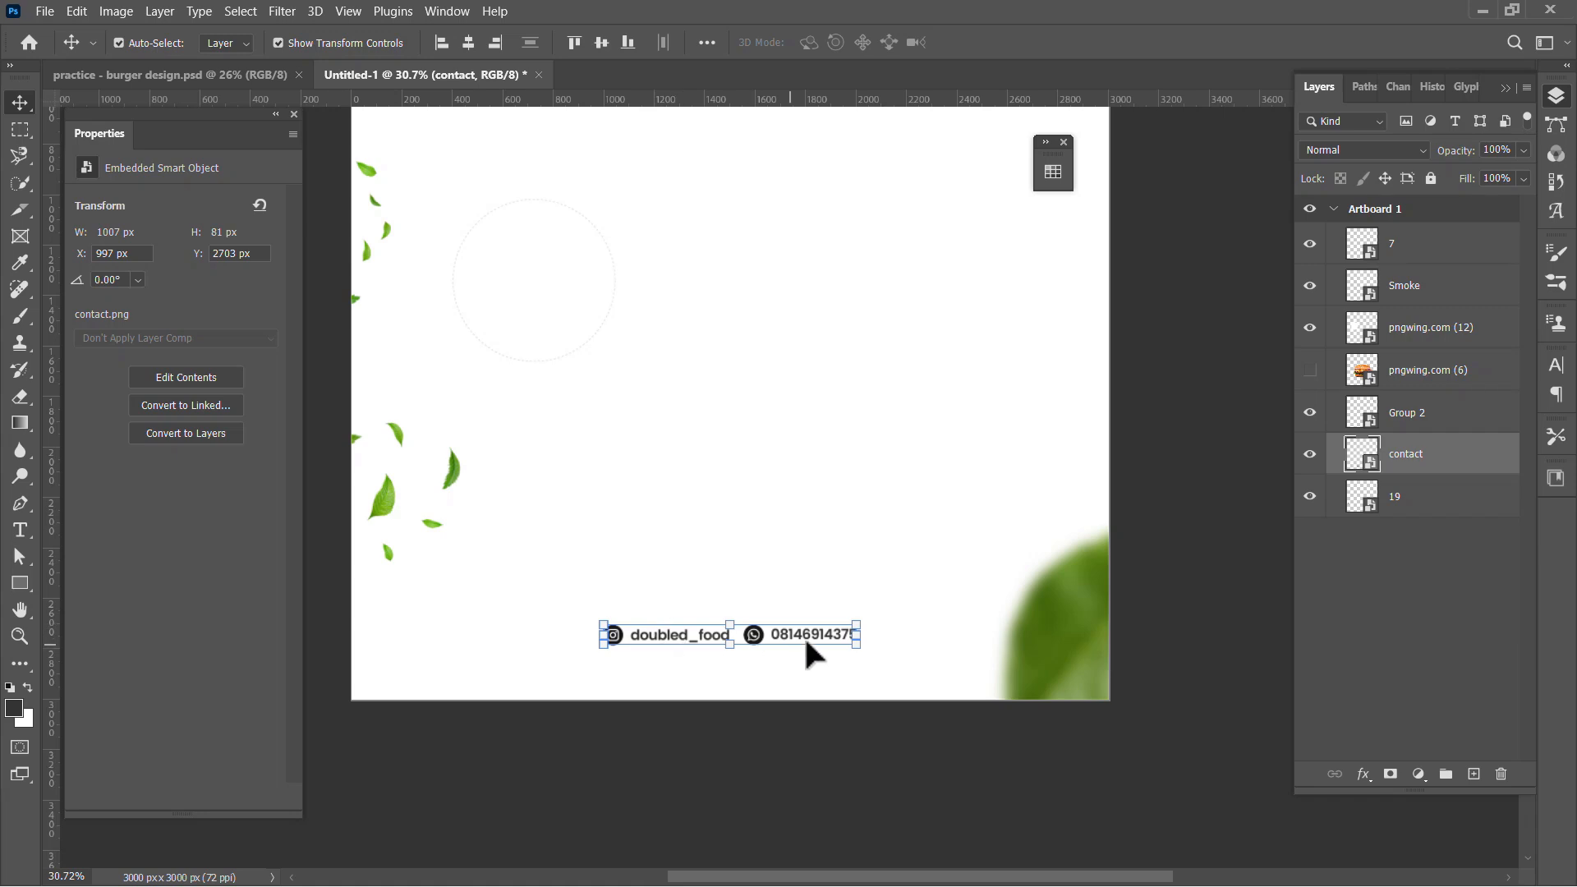
scroll(807, 638, down, 1)
scroll(806, 641, down, 2)
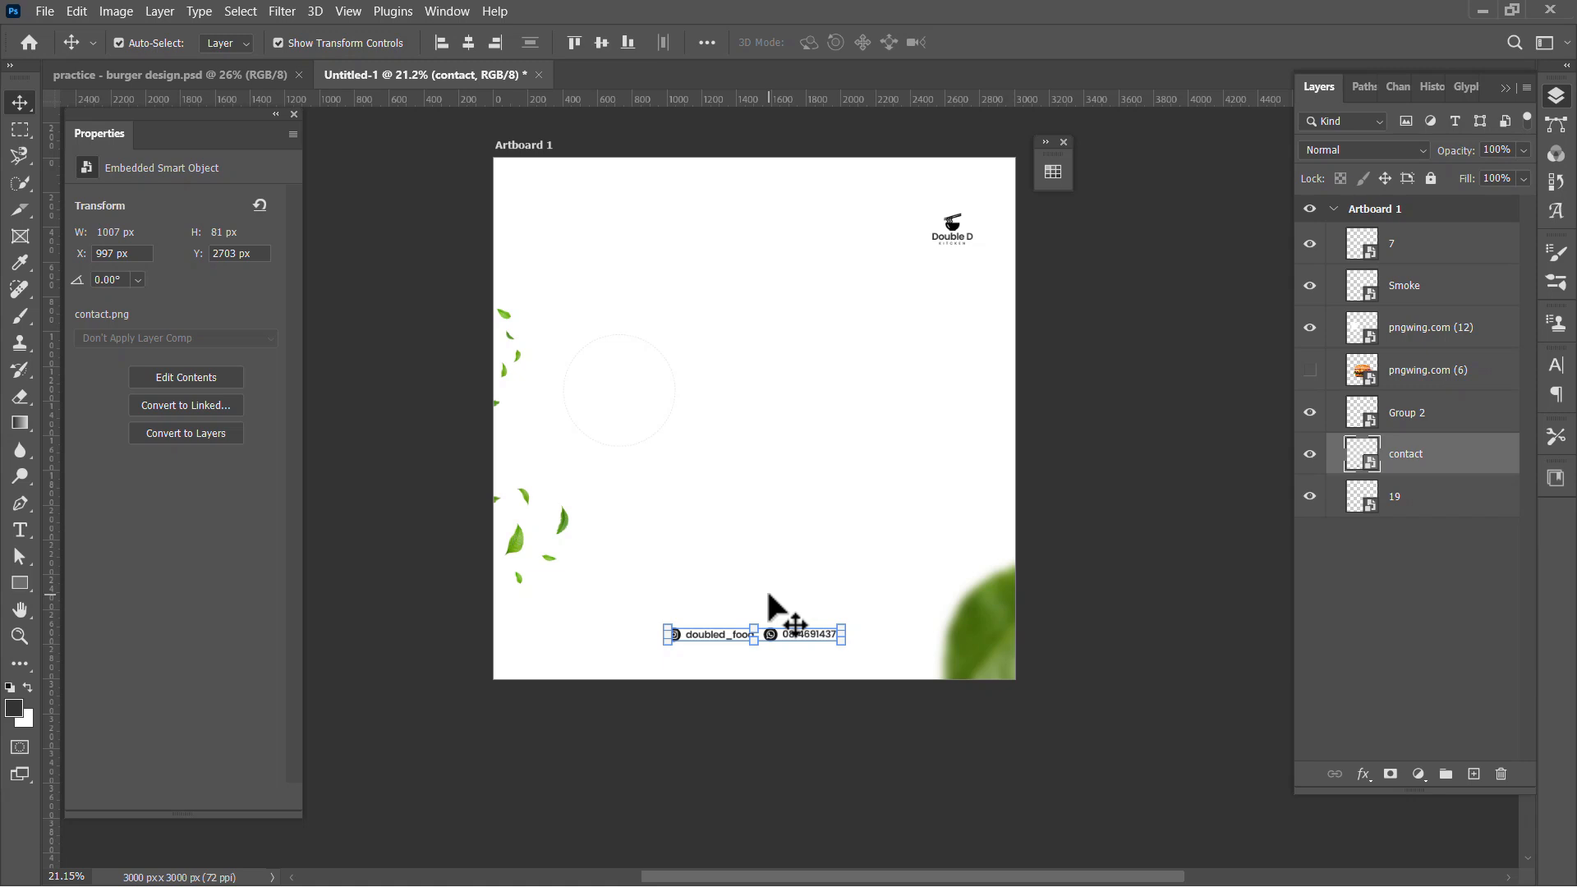
click(1311, 371)
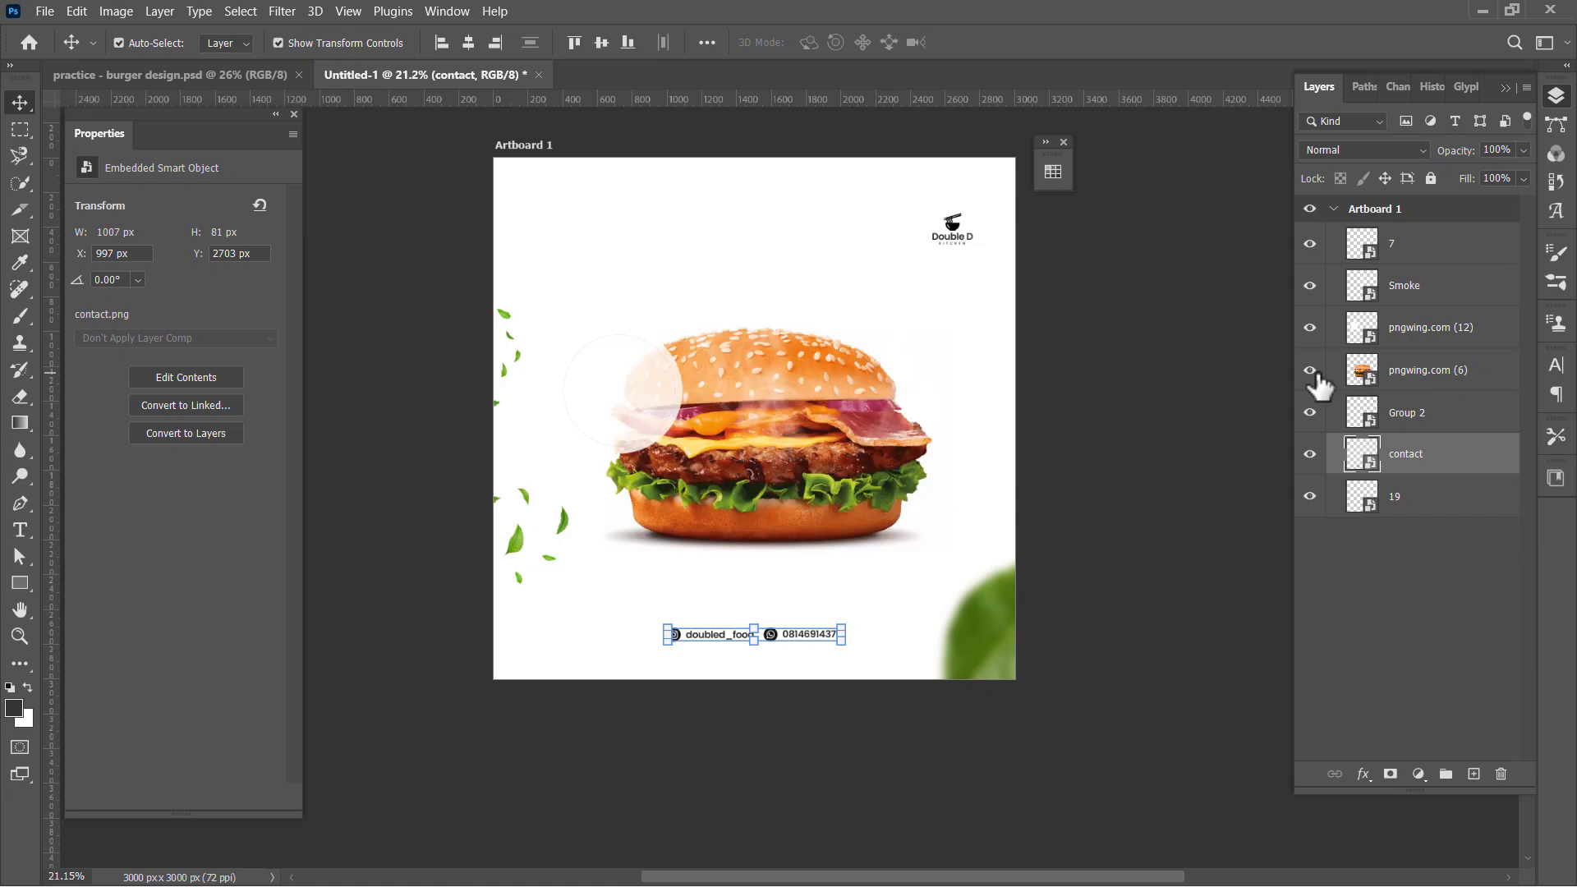
scroll(781, 484, down, 3)
scroll(782, 484, up, 2)
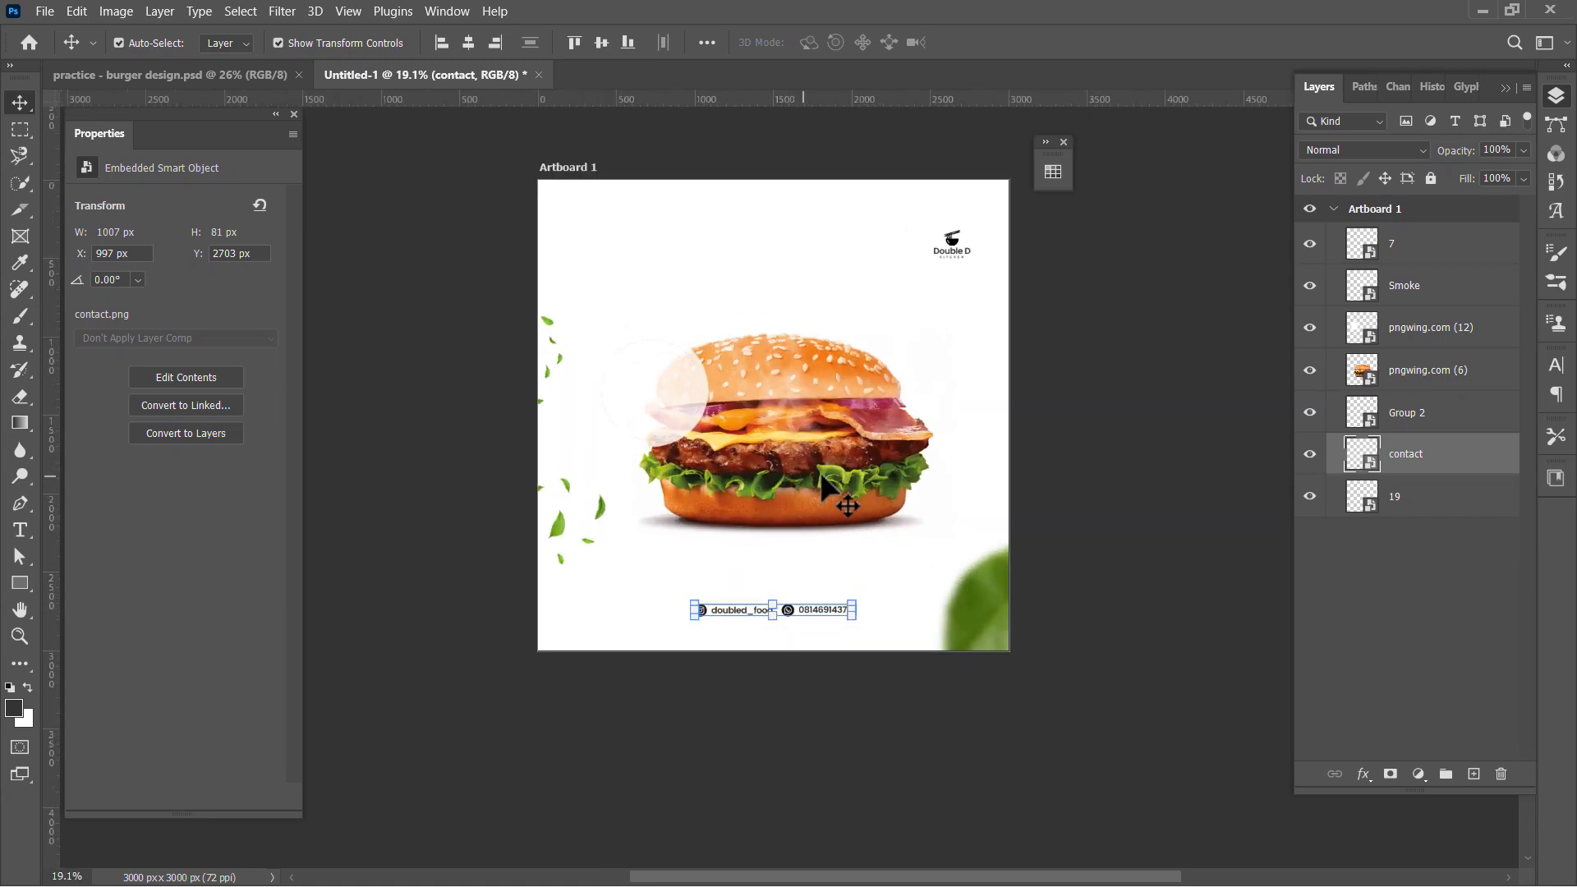
drag(823, 416, 800, 421)
click(1027, 421)
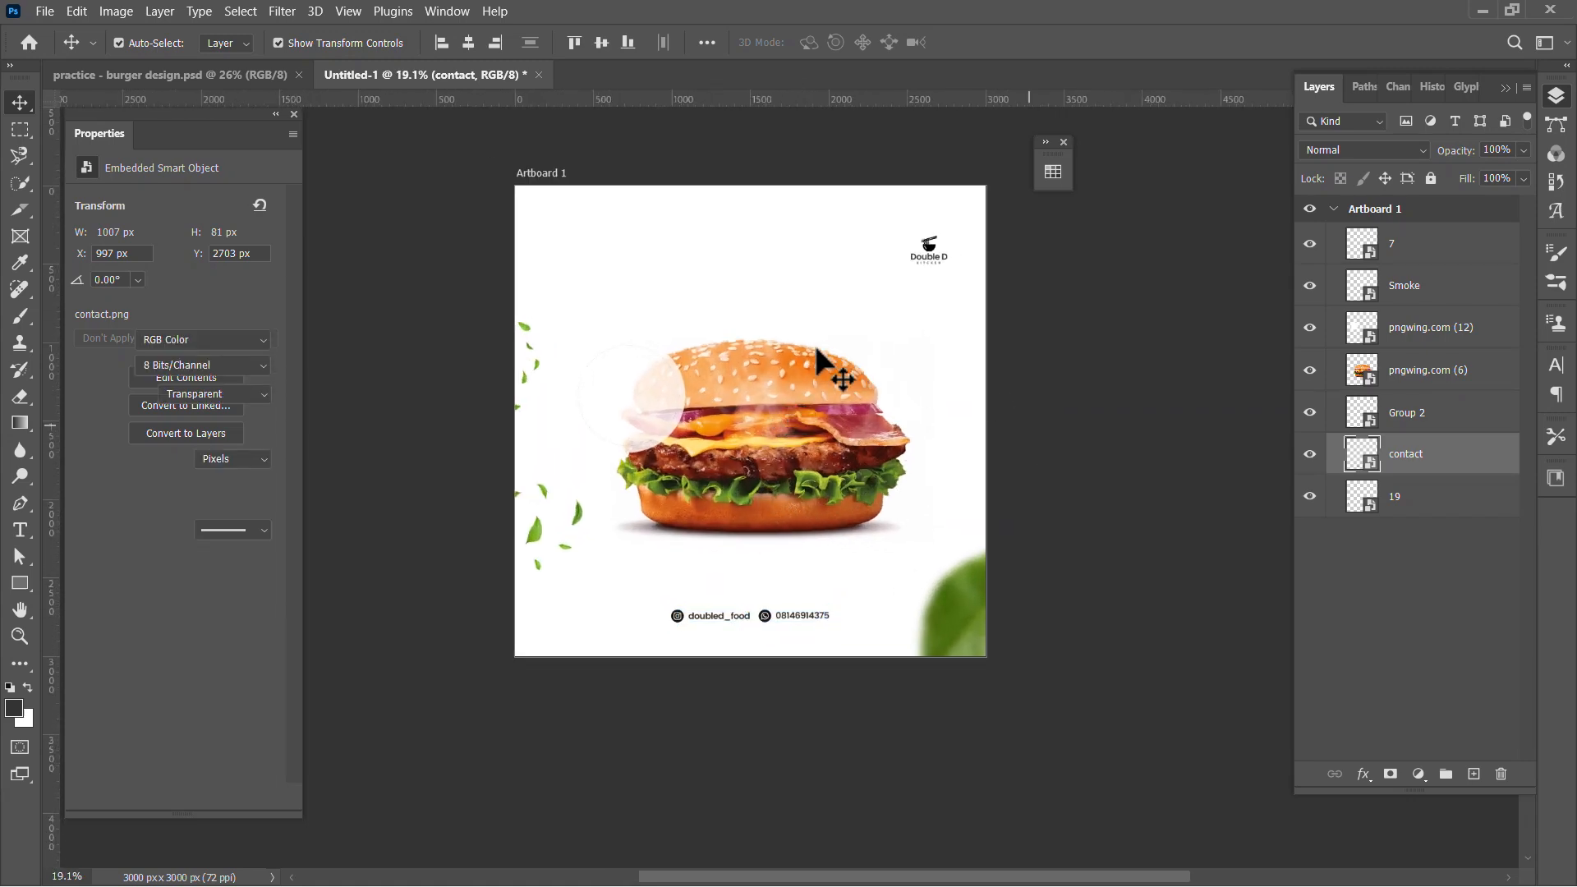
Examine the finished layout in practice - burger design.psd for the elements still missing from the new artboard.
scroll(749, 340, up, 1)
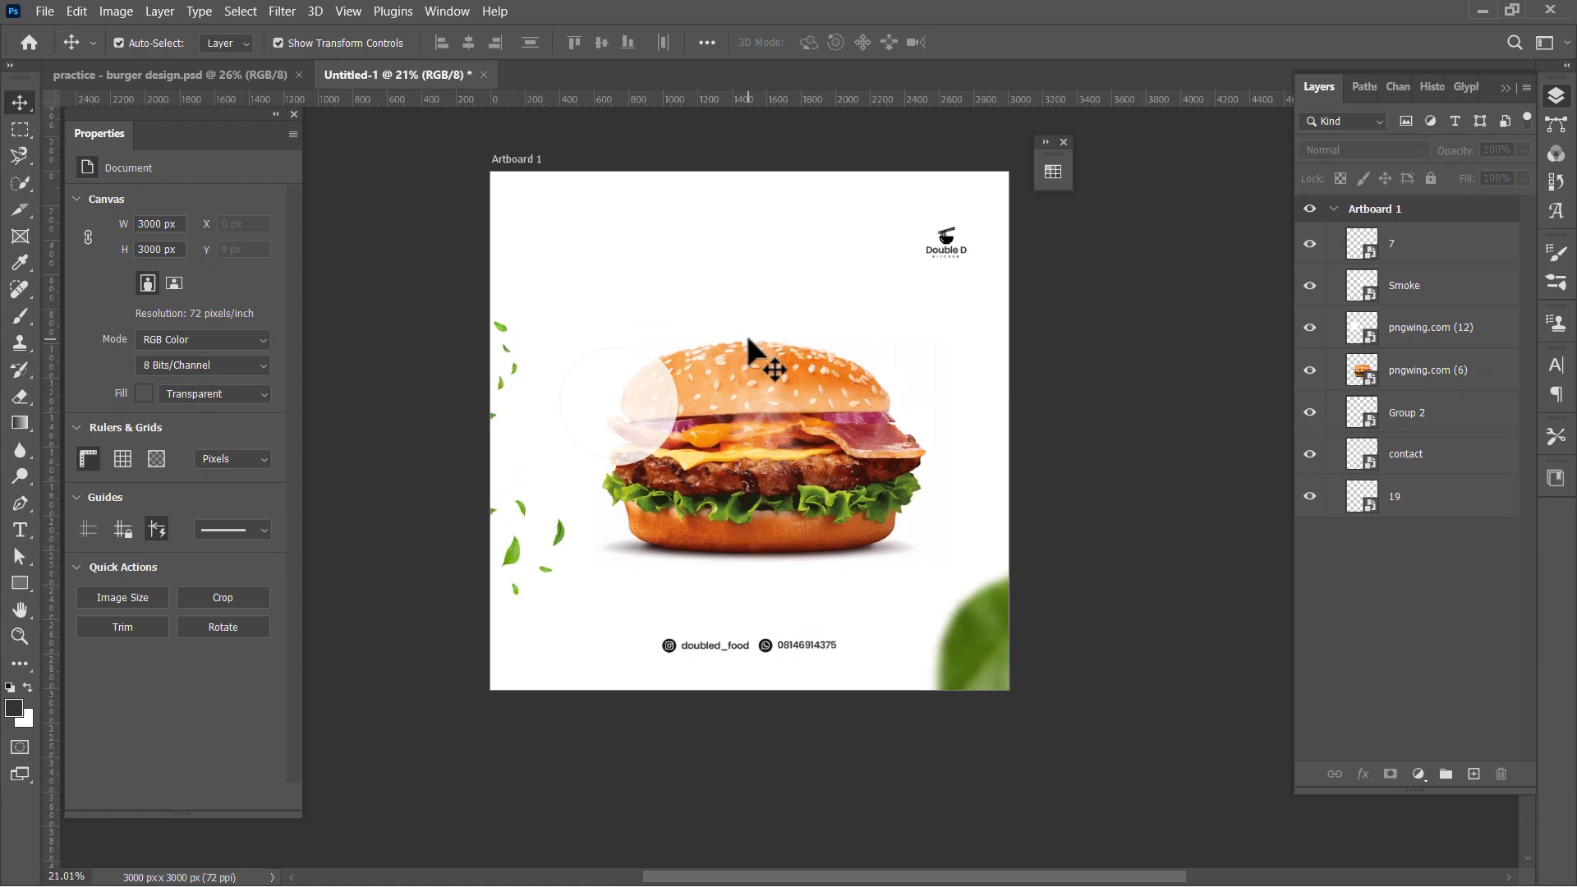
click(190, 76)
scroll(702, 435, down, 1)
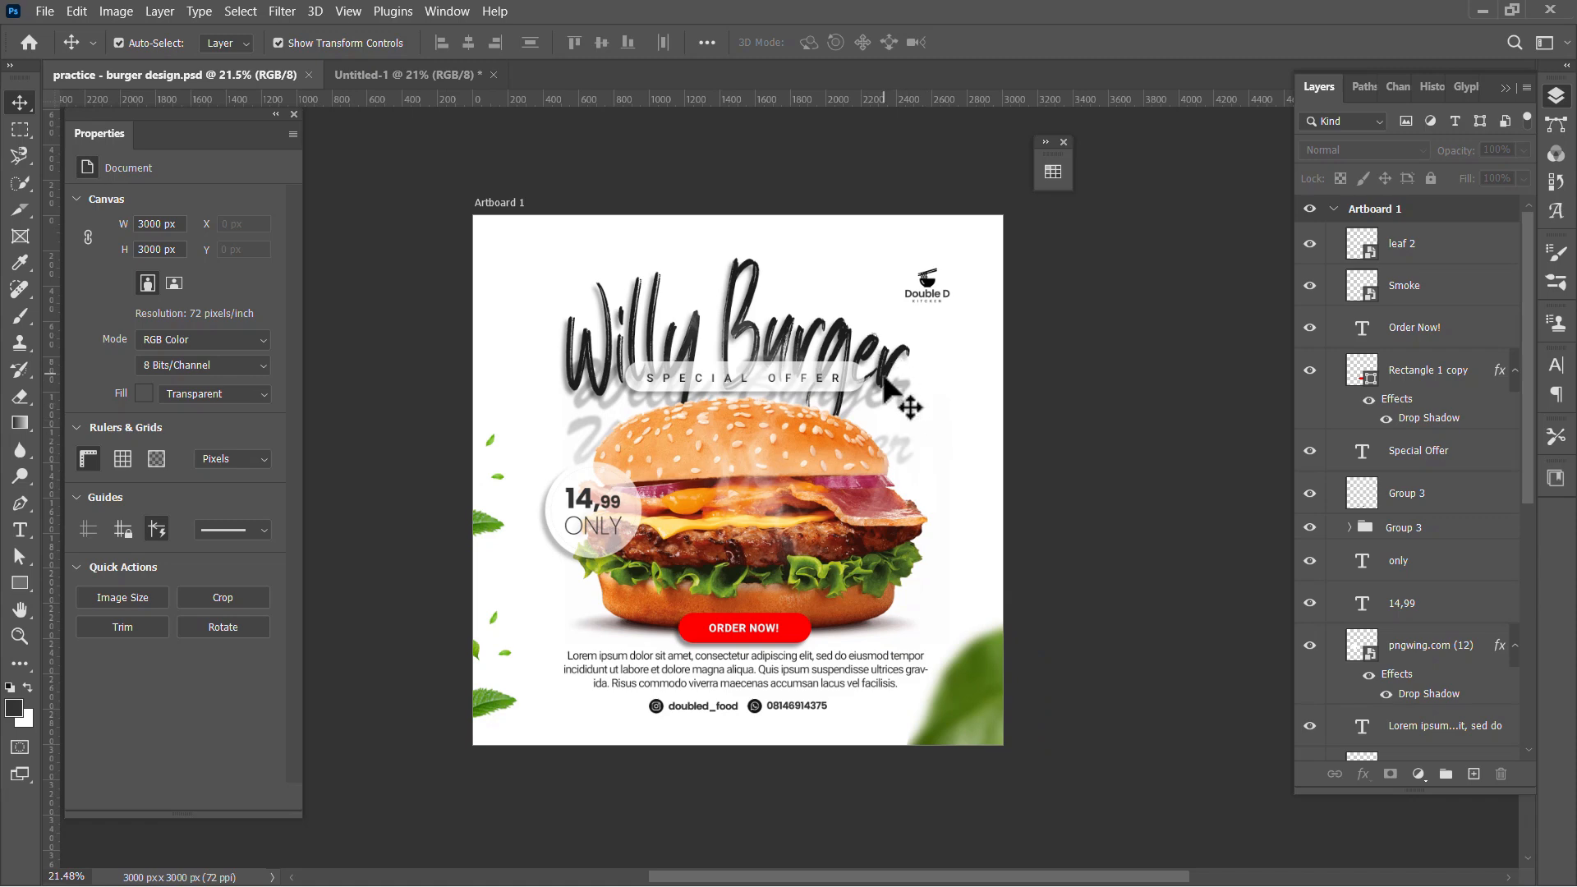
scroll(907, 459, down, 2)
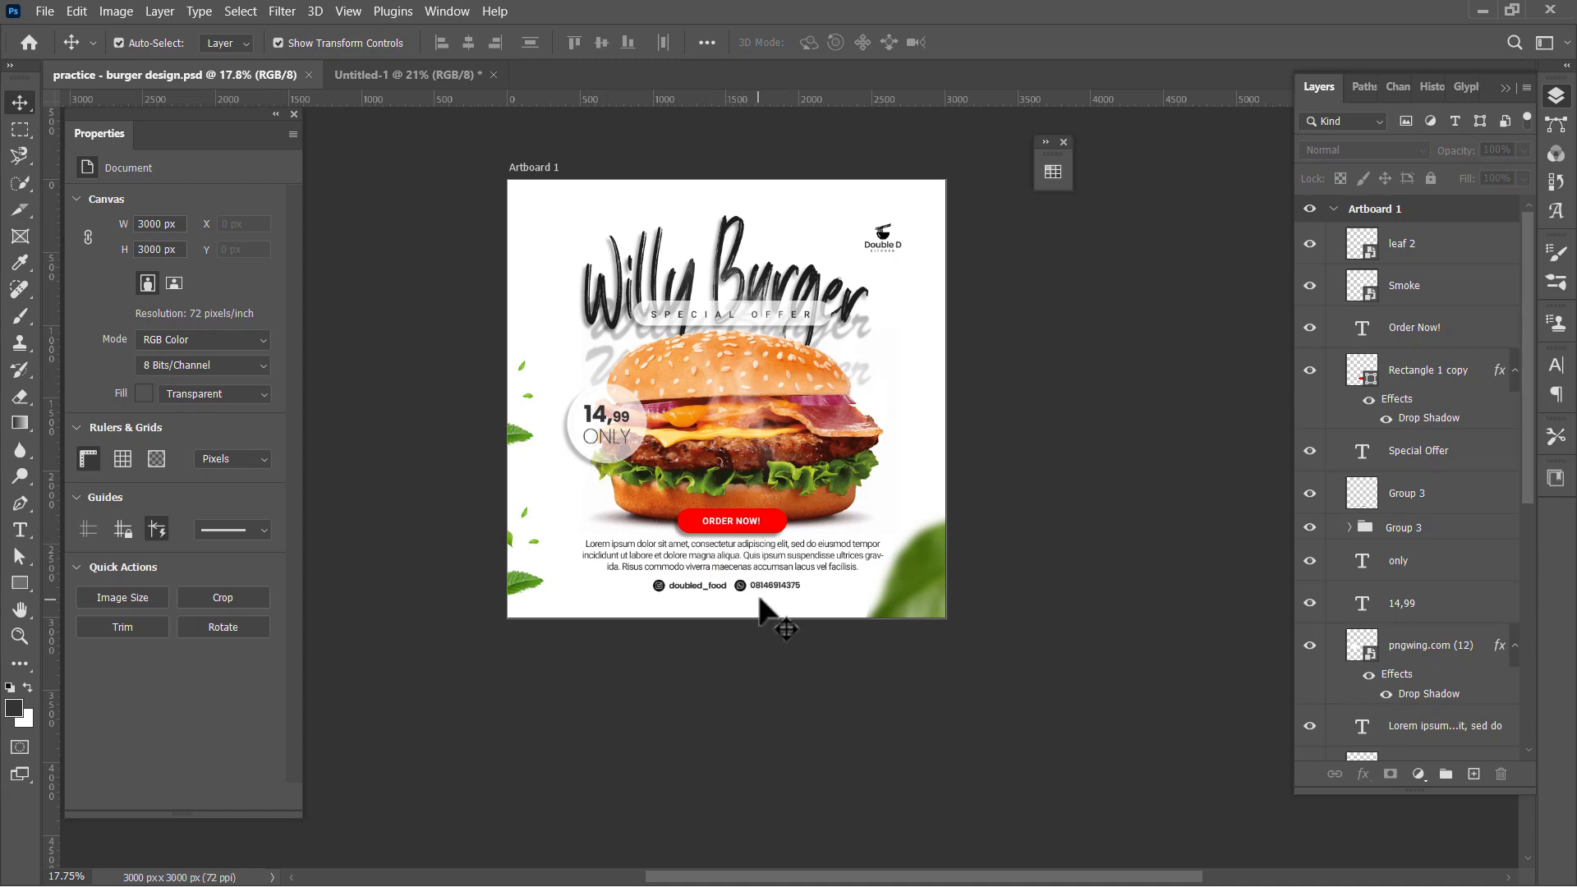
key(alt+Tab)
key(alt+Tab)
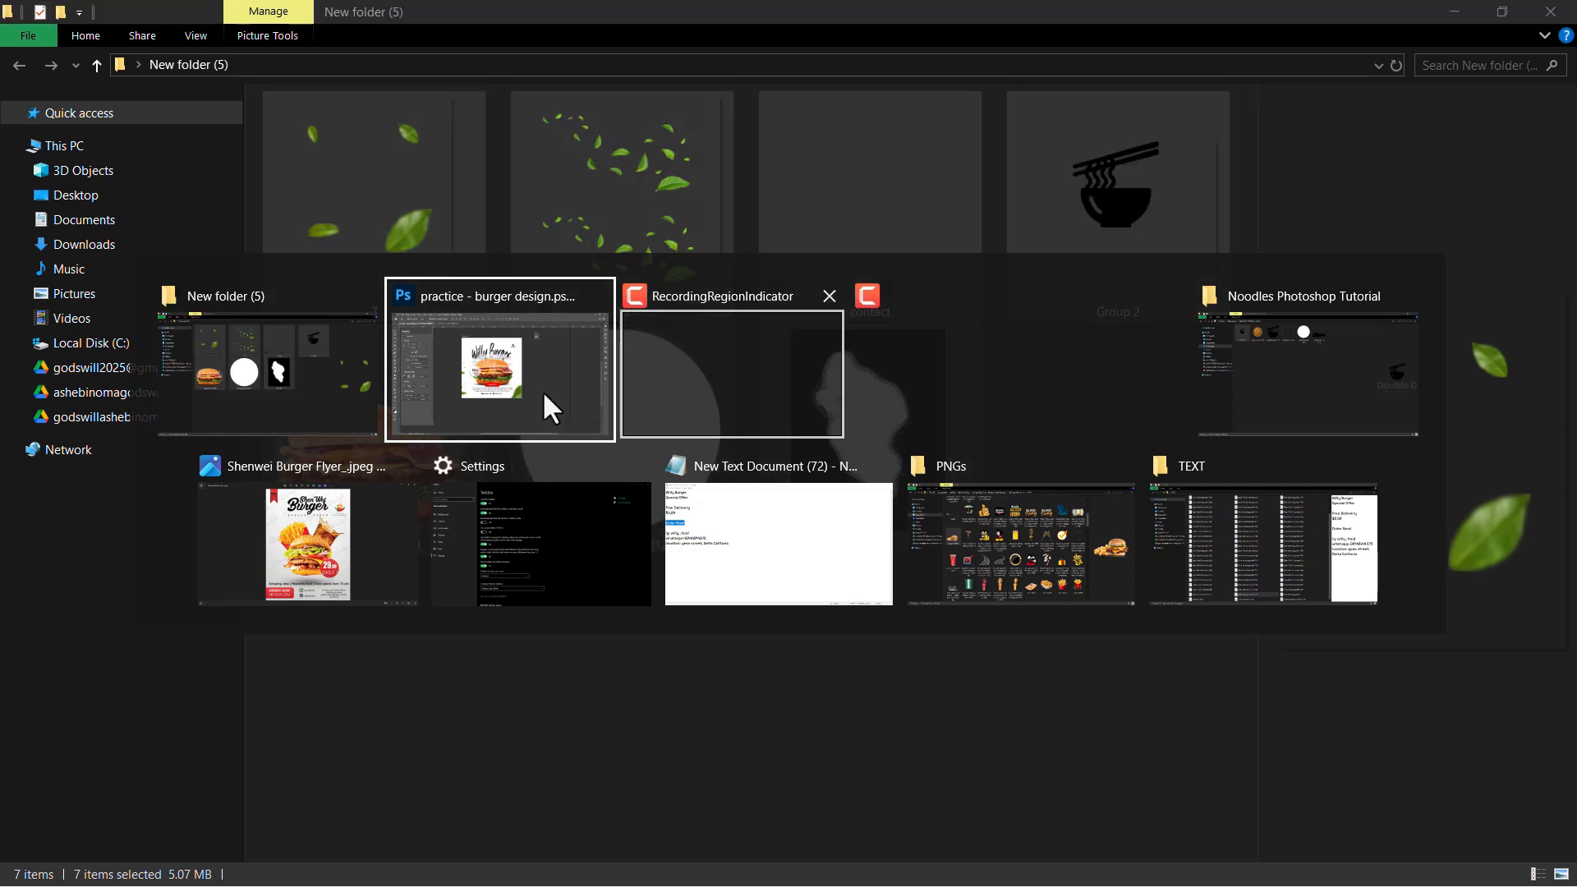
click(542, 391)
click(442, 69)
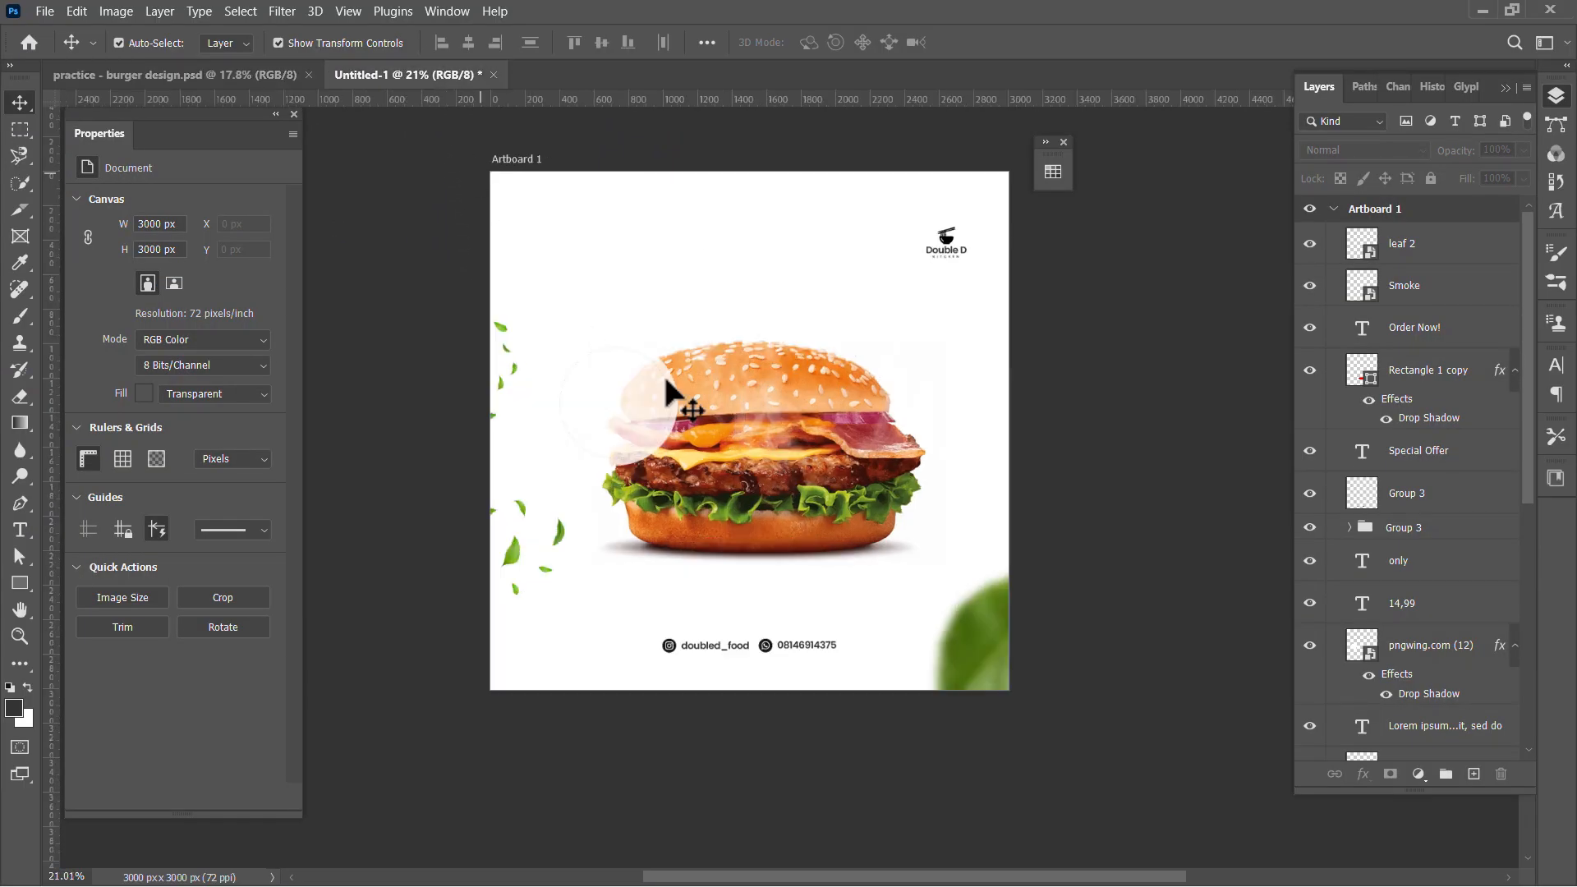
Add a drop shadow to the white circle with 43% opacity, 48° angle, 31 px distance and 24 px size.
click(632, 405)
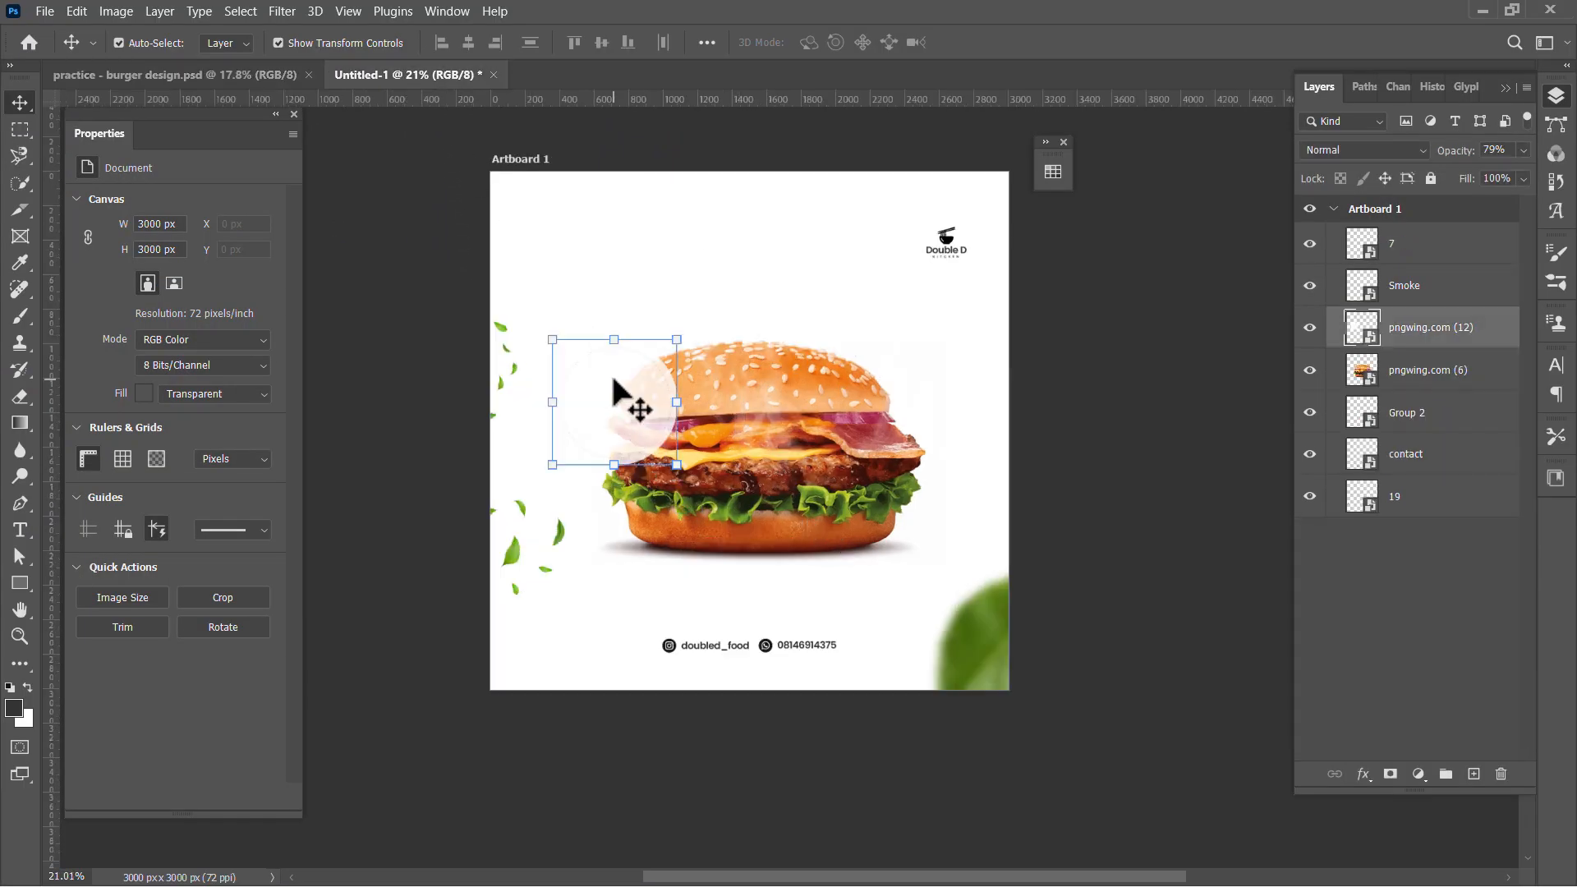
click(1371, 779)
click(1403, 767)
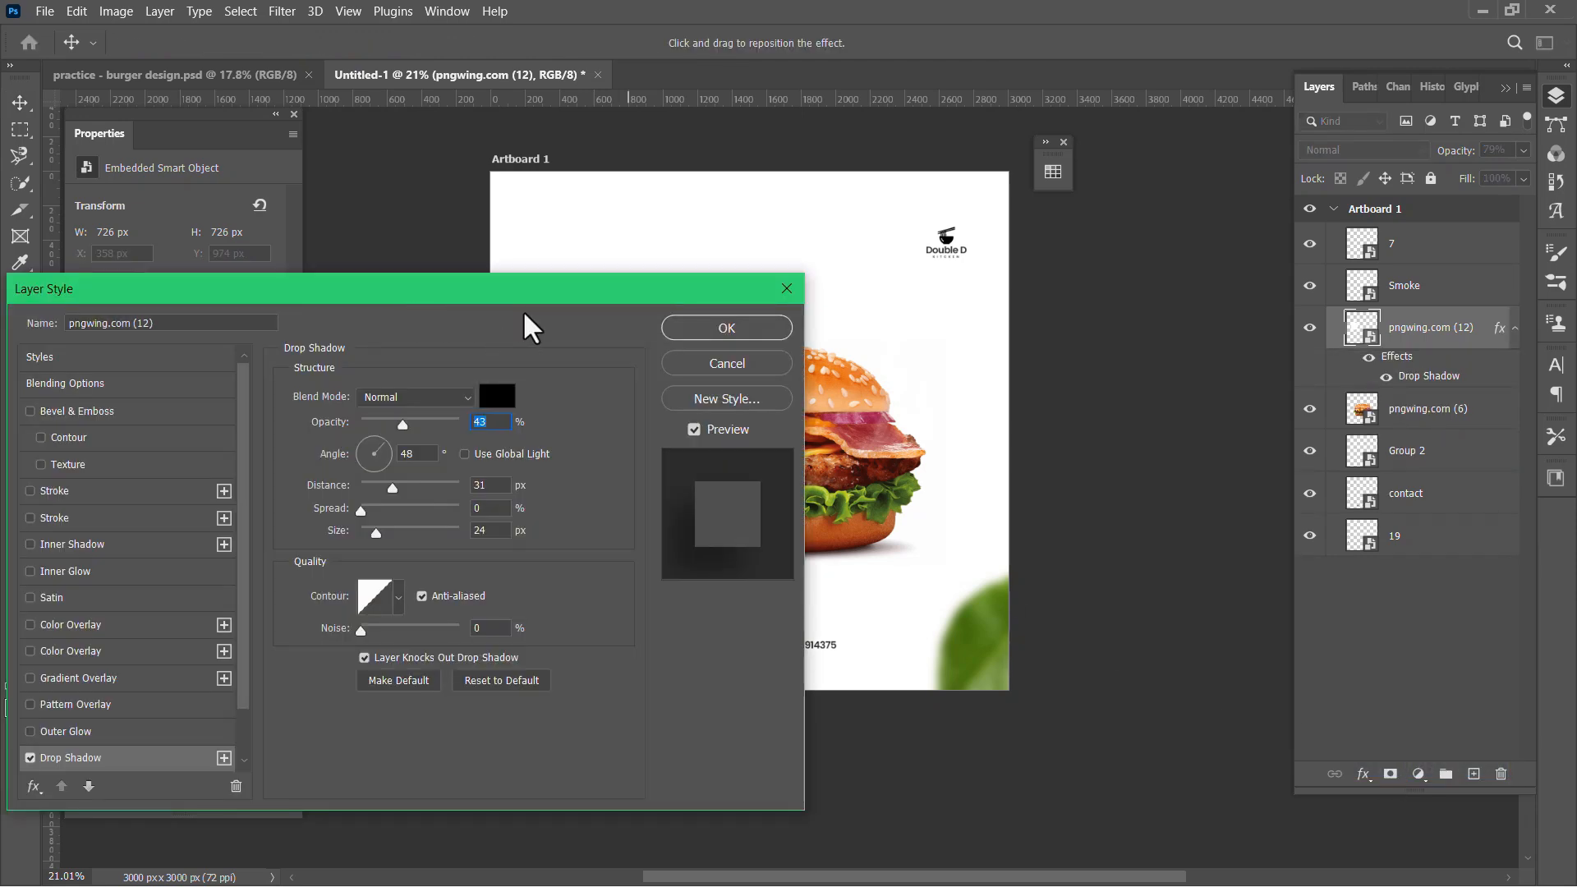
drag(507, 298, 1260, 213)
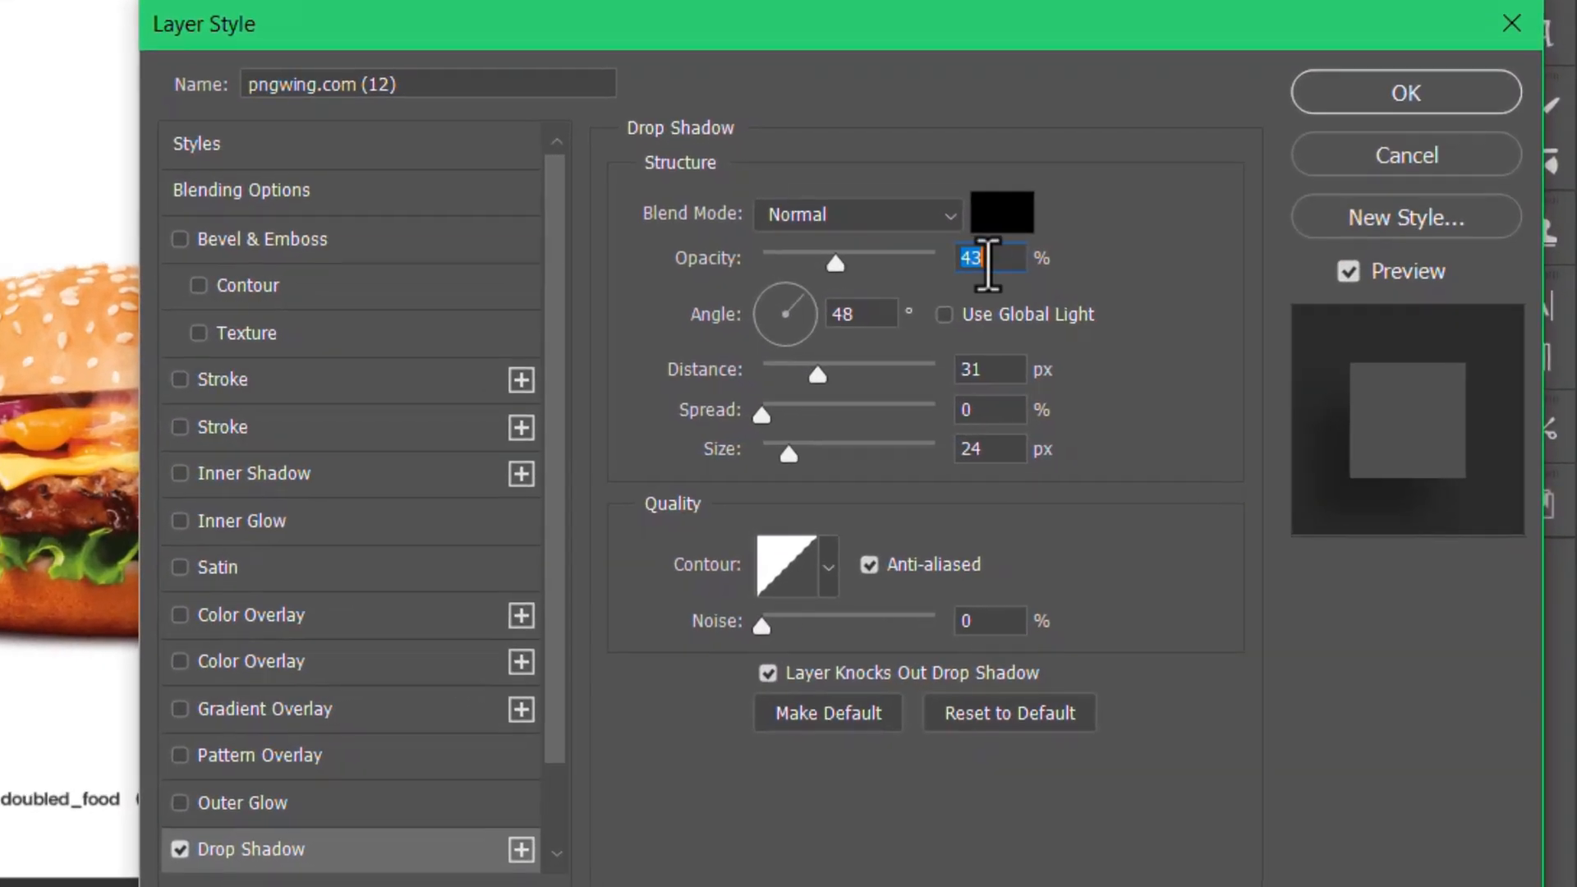
click(1429, 105)
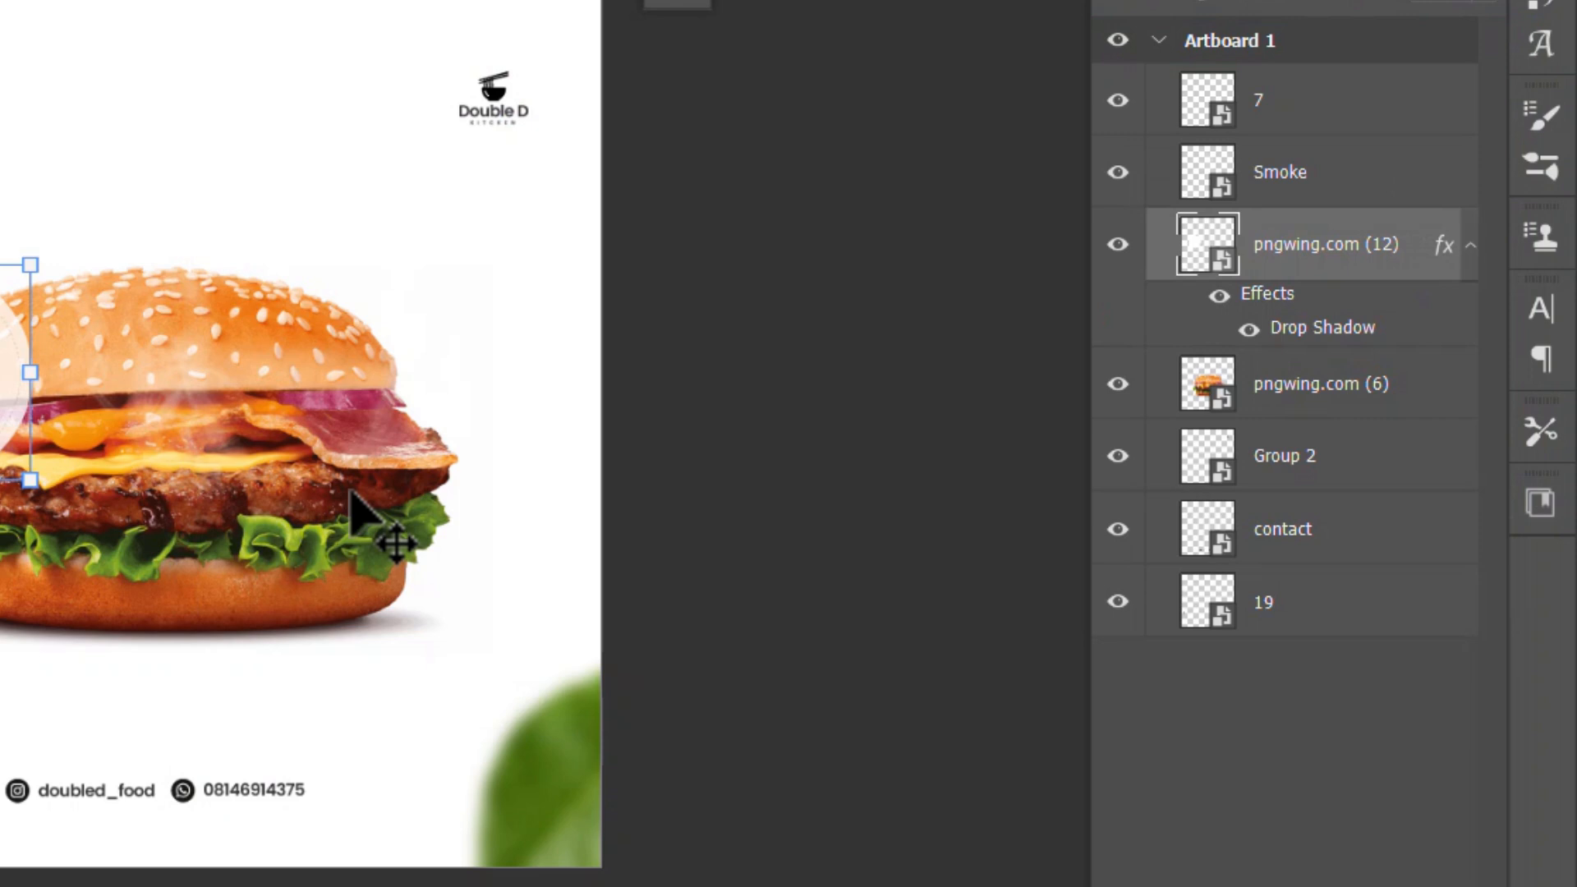
scroll(351, 495, down, 1)
scroll(355, 534, up, 1)
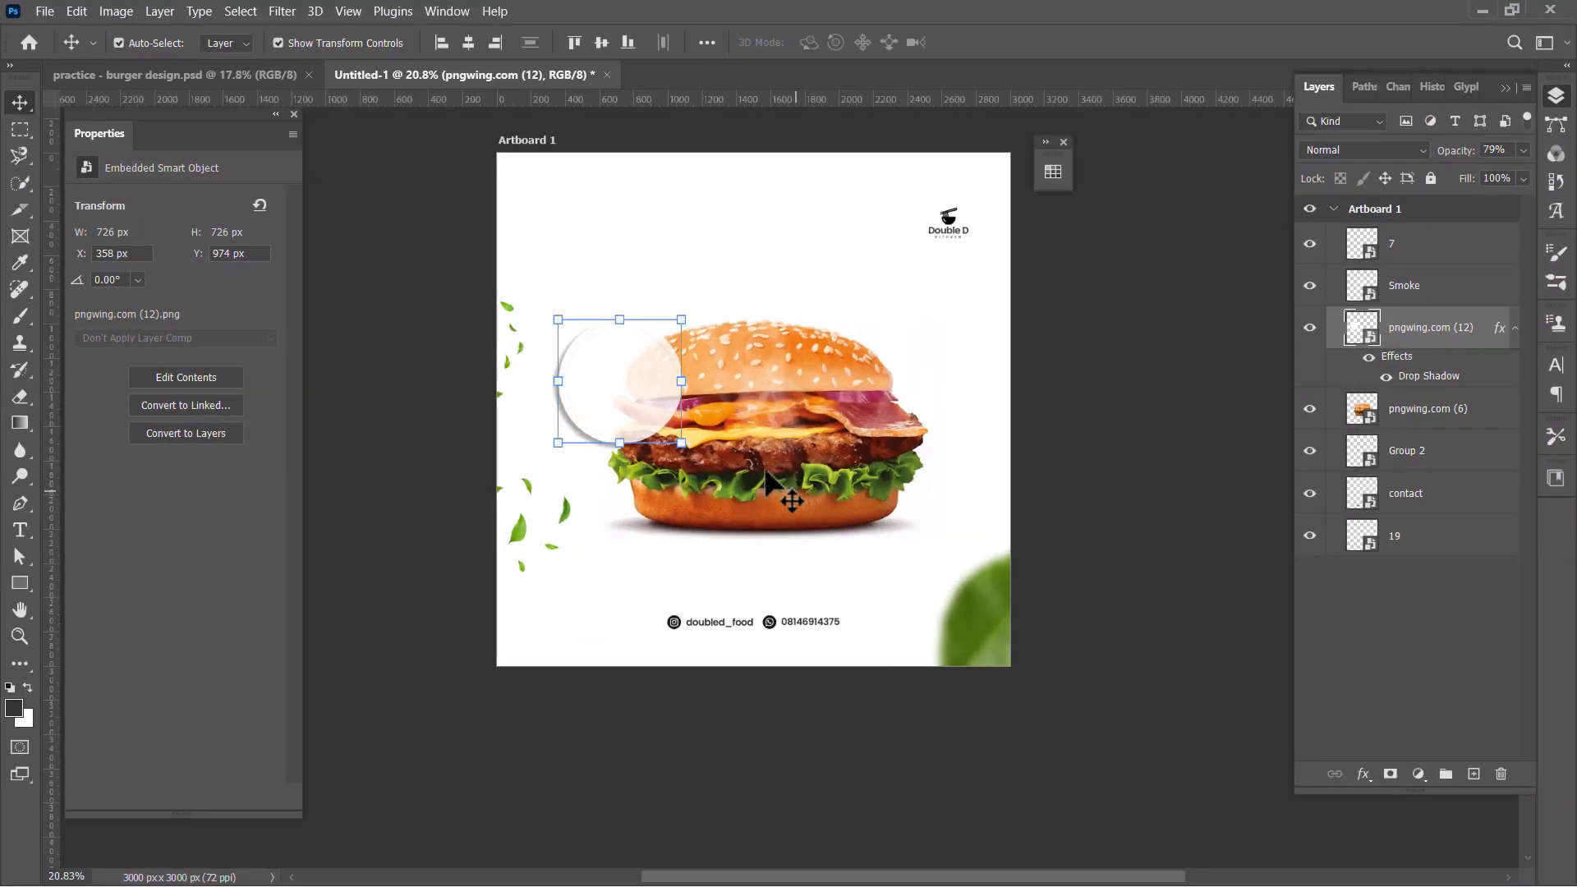
Draw a rectangle about 745 x 178 px below the burger, round its corners to 89 px and fill it red.
click(20, 583)
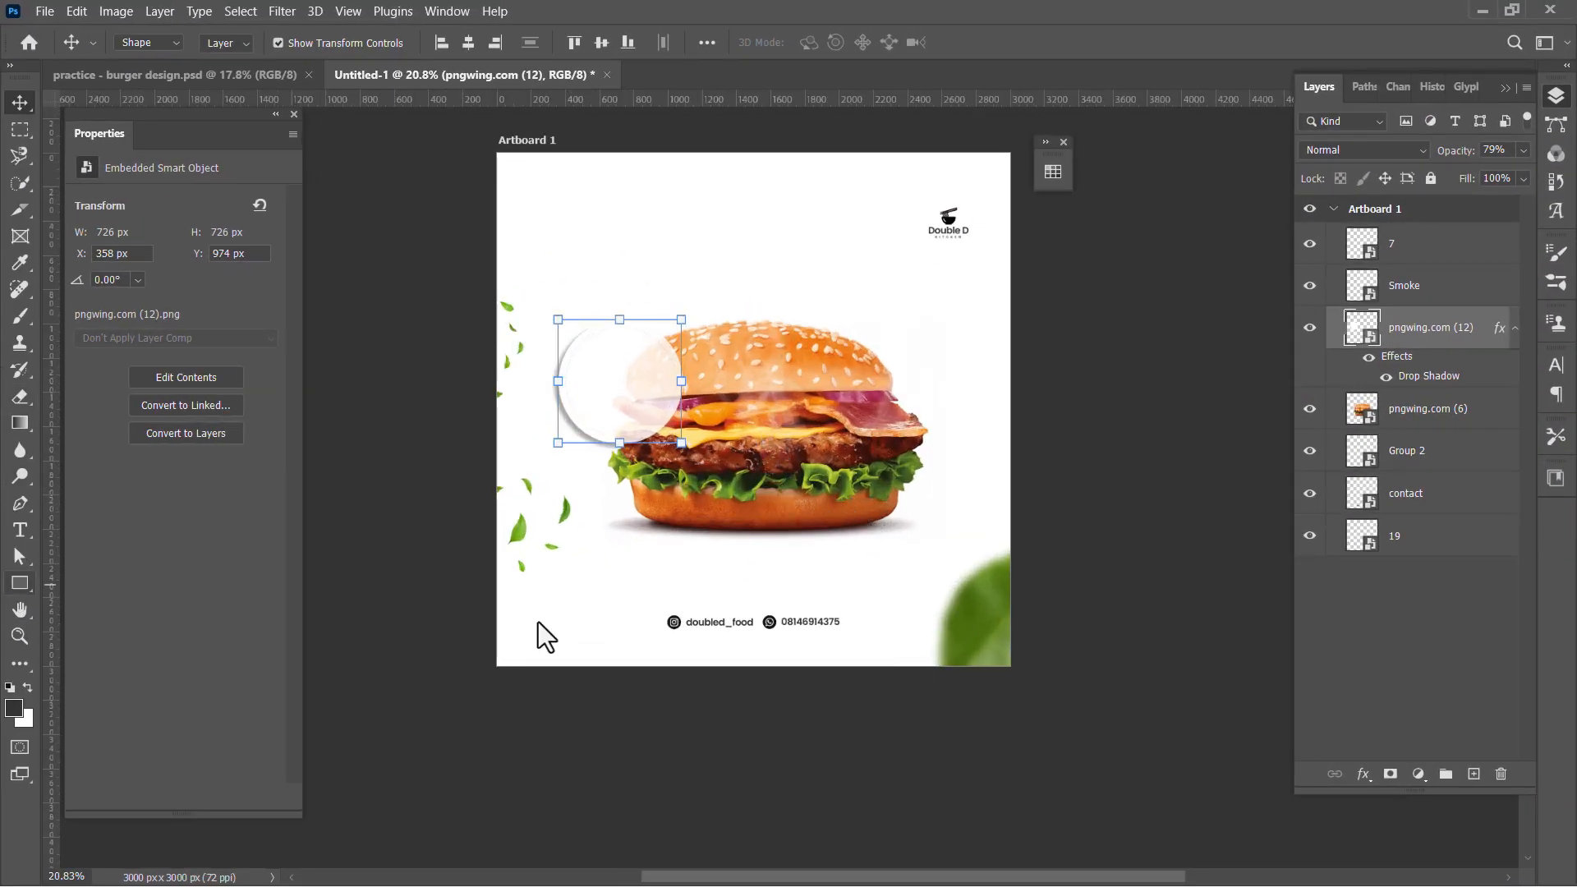
scroll(747, 516, up, 2)
drag(660, 551, 877, 606)
drag(877, 606, 877, 604)
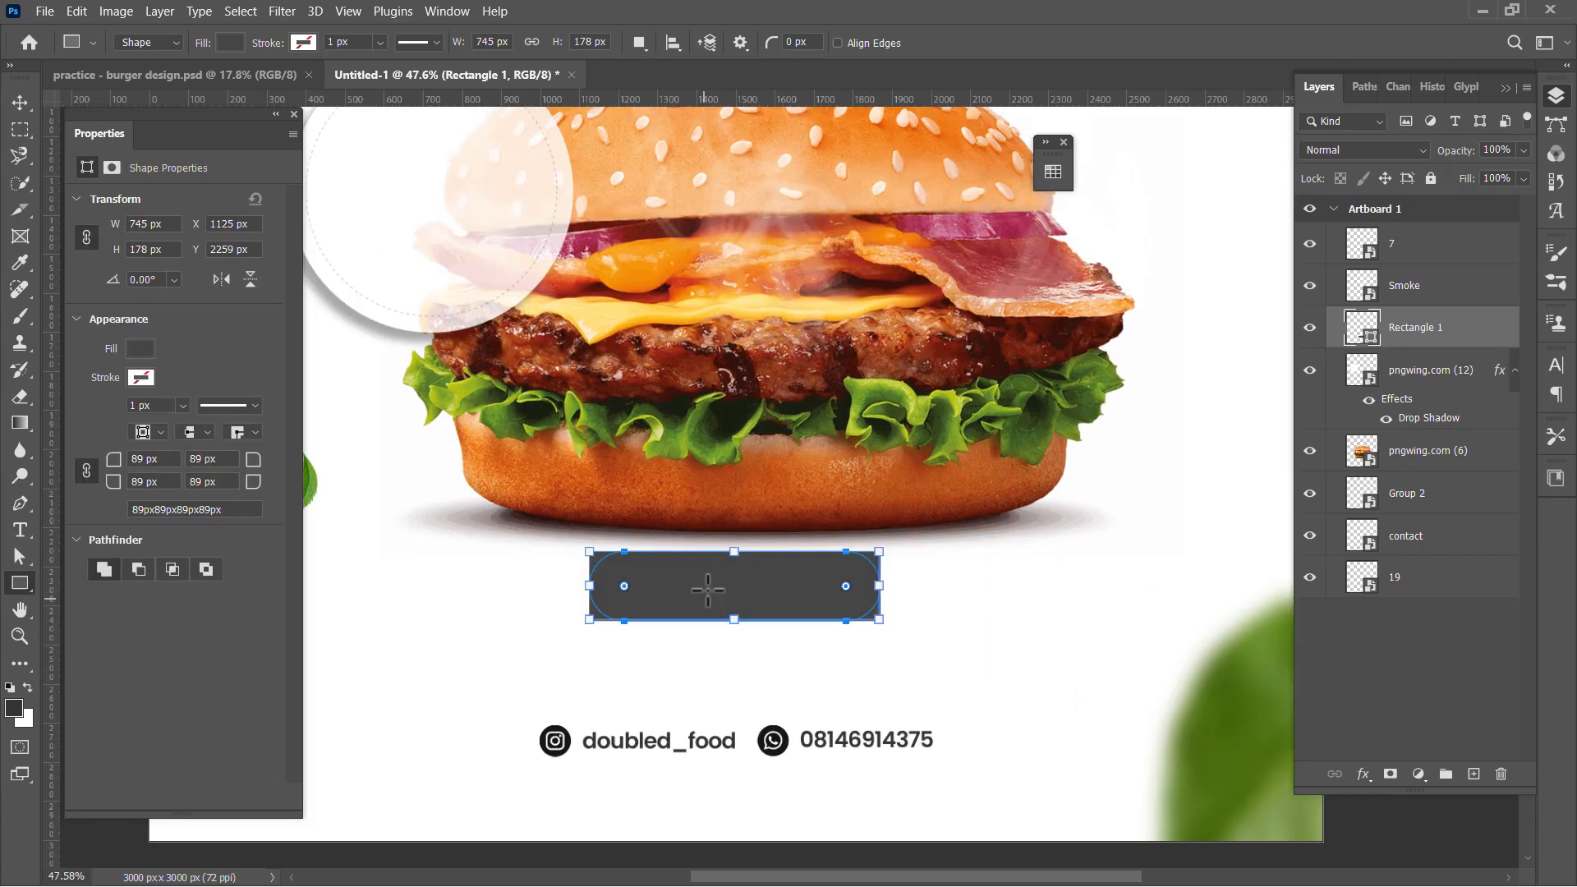
drag(708, 589, 705, 589)
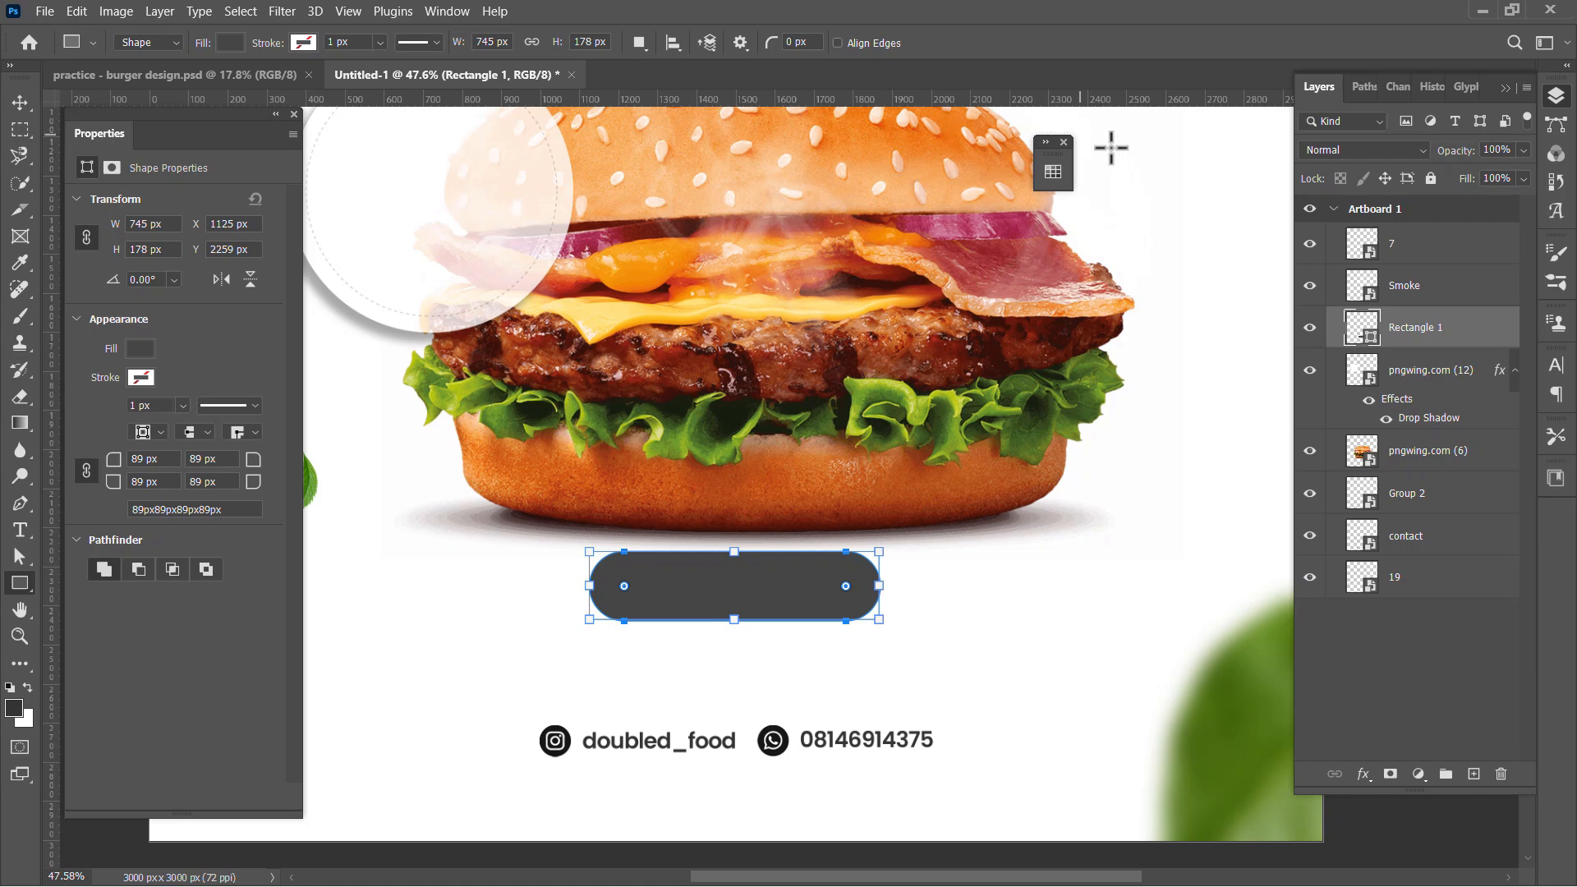
click(1051, 170)
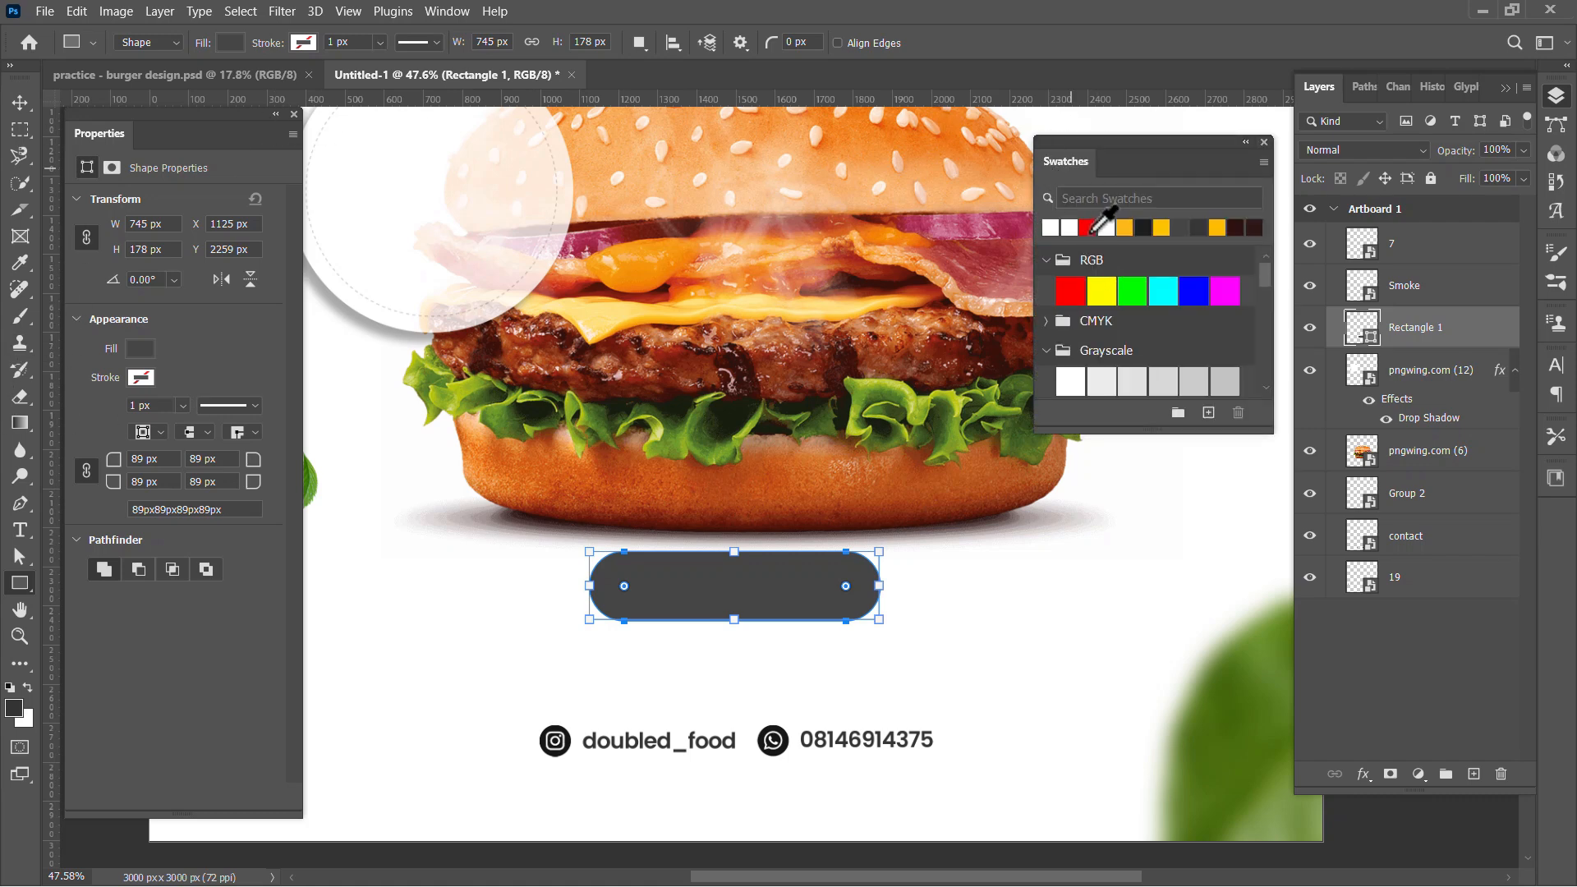
click(1088, 229)
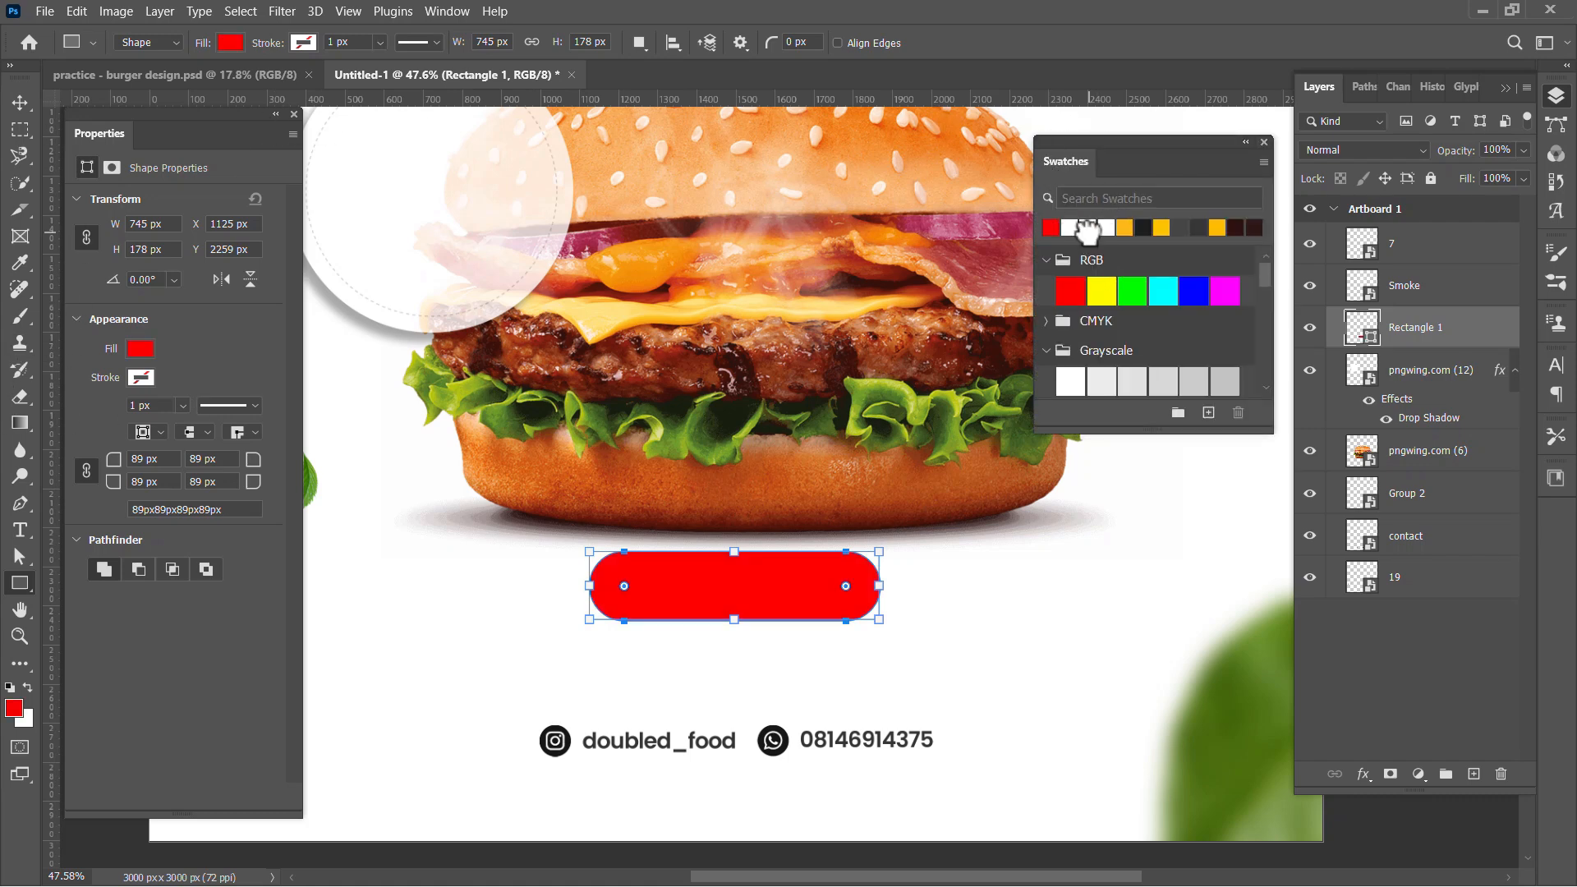
click(22, 104)
Add the text "Order Now" below the red button shape in Roboto Bold, all caps.
click(21, 529)
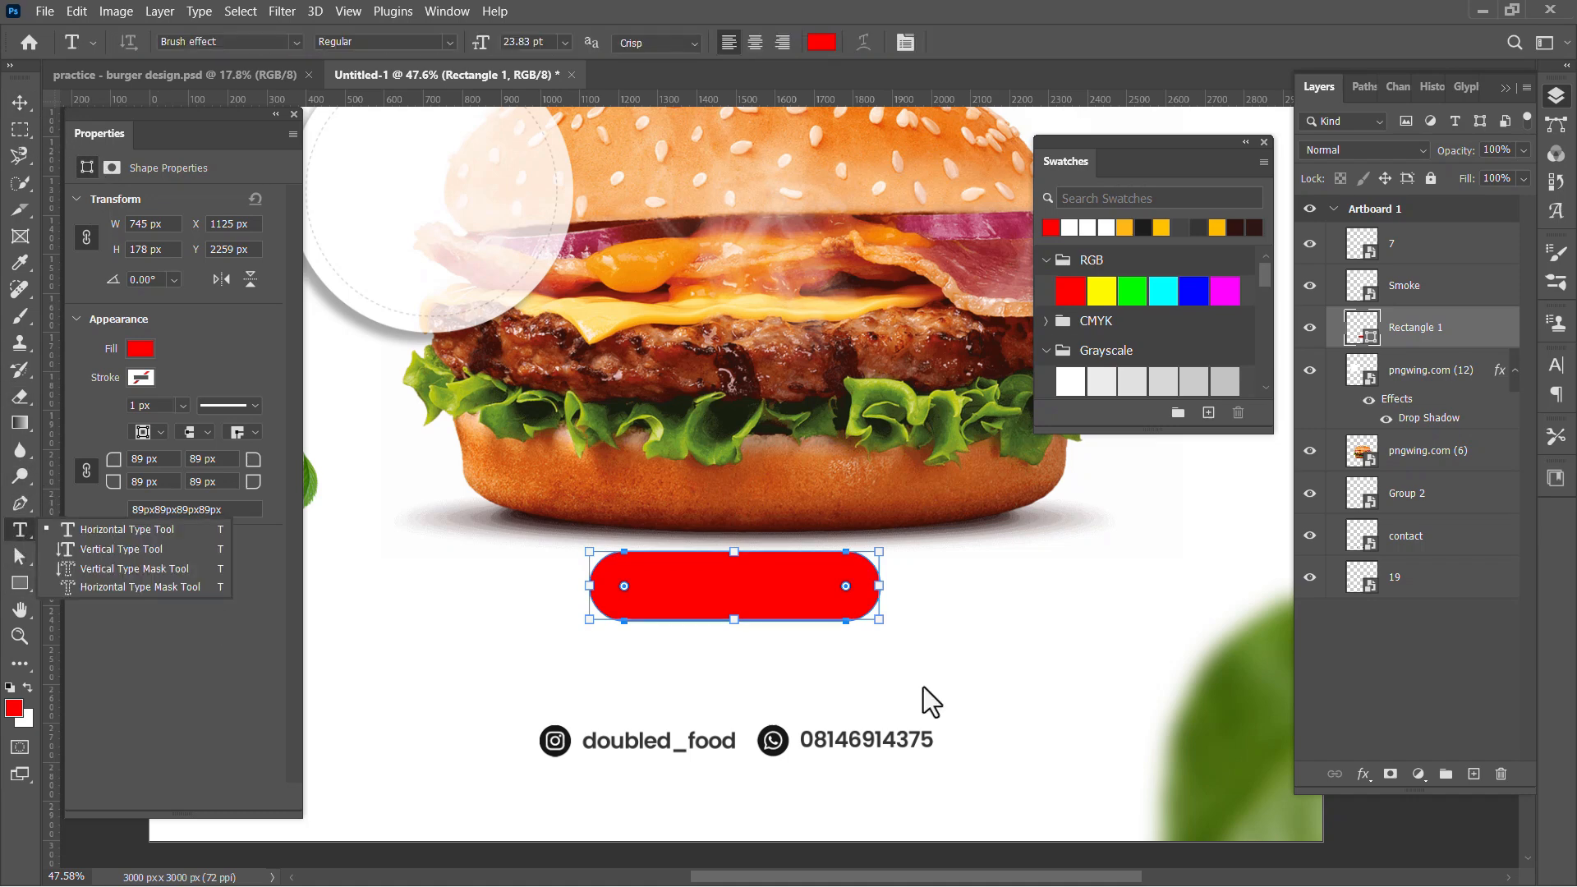
scroll(660, 586, up, 2)
click(599, 690)
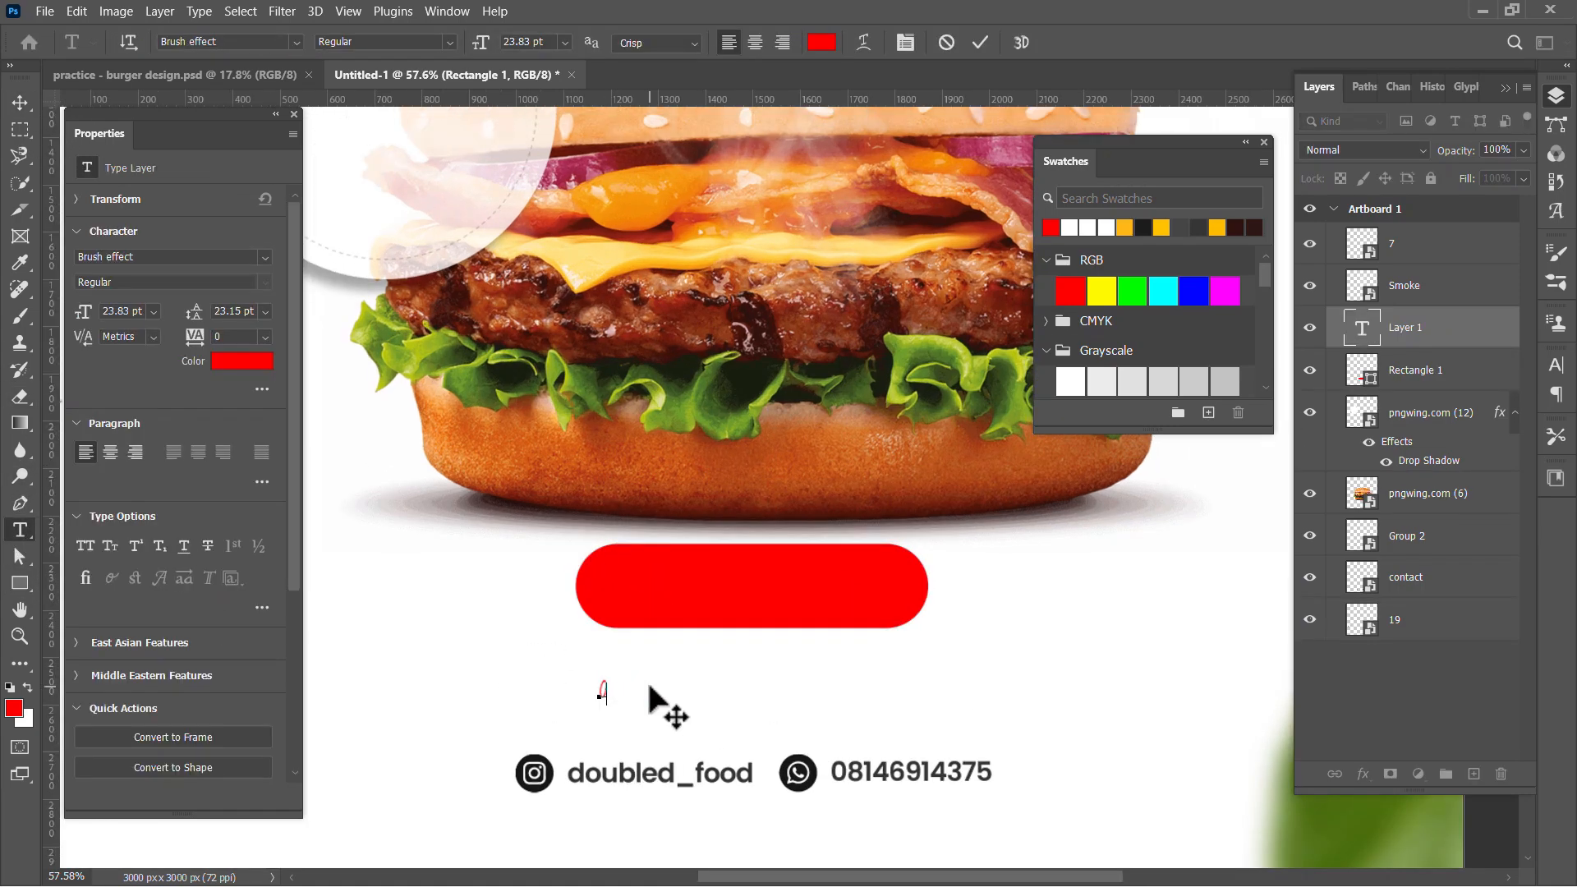
text(Order Now)
click(264, 257)
click(462, 369)
click(264, 283)
click(147, 552)
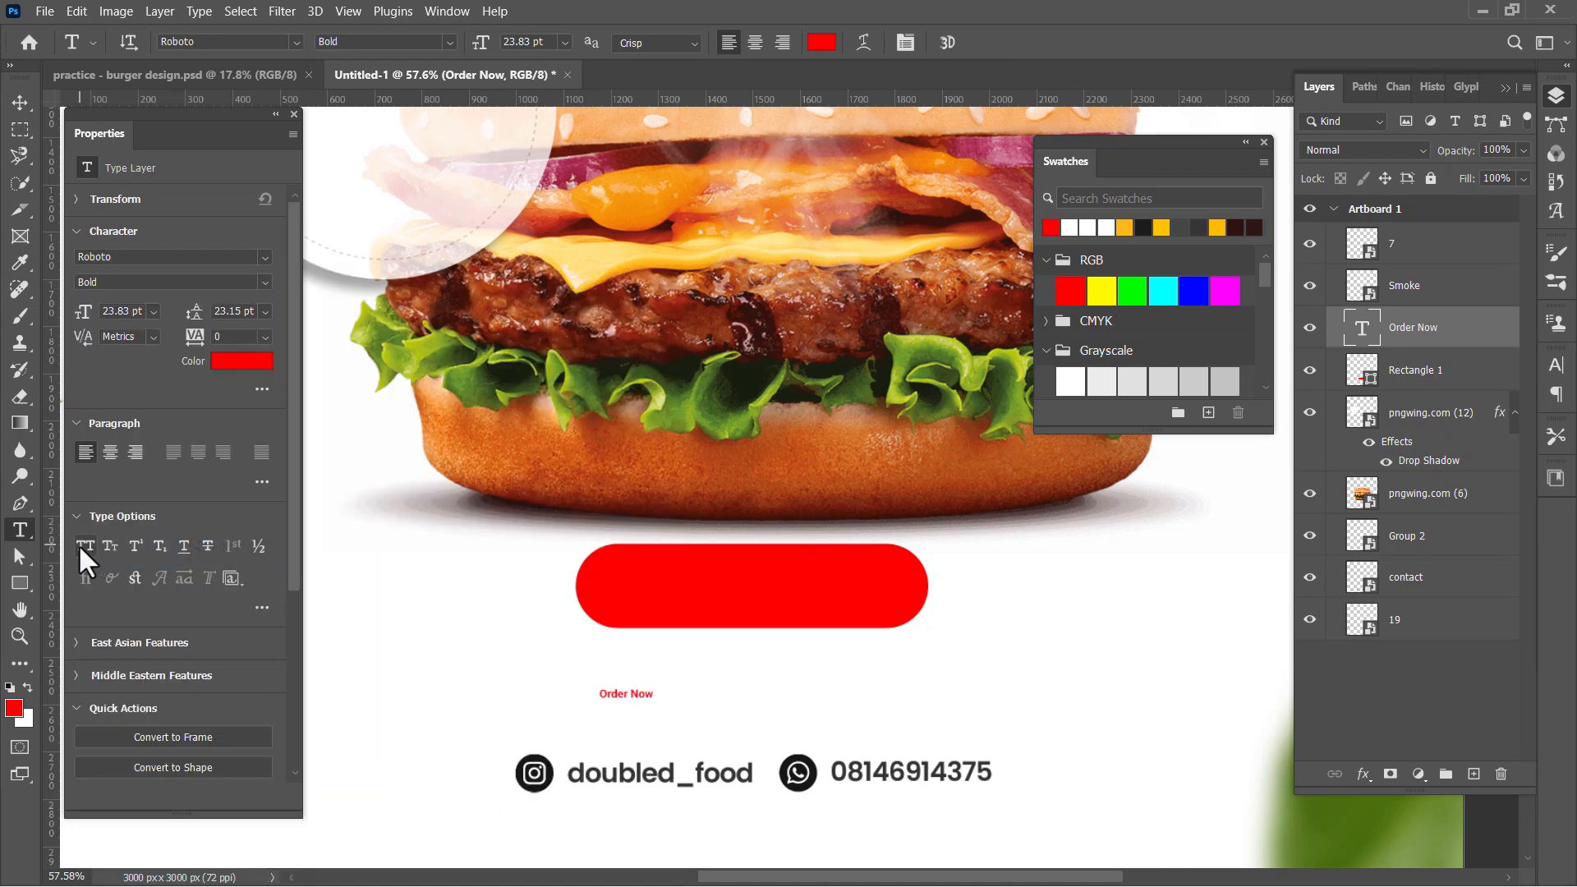
click(85, 546)
Colour the Order Now text white, enlarge it to about 64.2 pt and centre it on the red button shape.
click(20, 103)
scroll(644, 692, up, 3)
key(ctrl+BackSpace)
drag(645, 696, 864, 561)
key(Return)
scroll(884, 556, down, 3)
scroll(887, 575, down, 5)
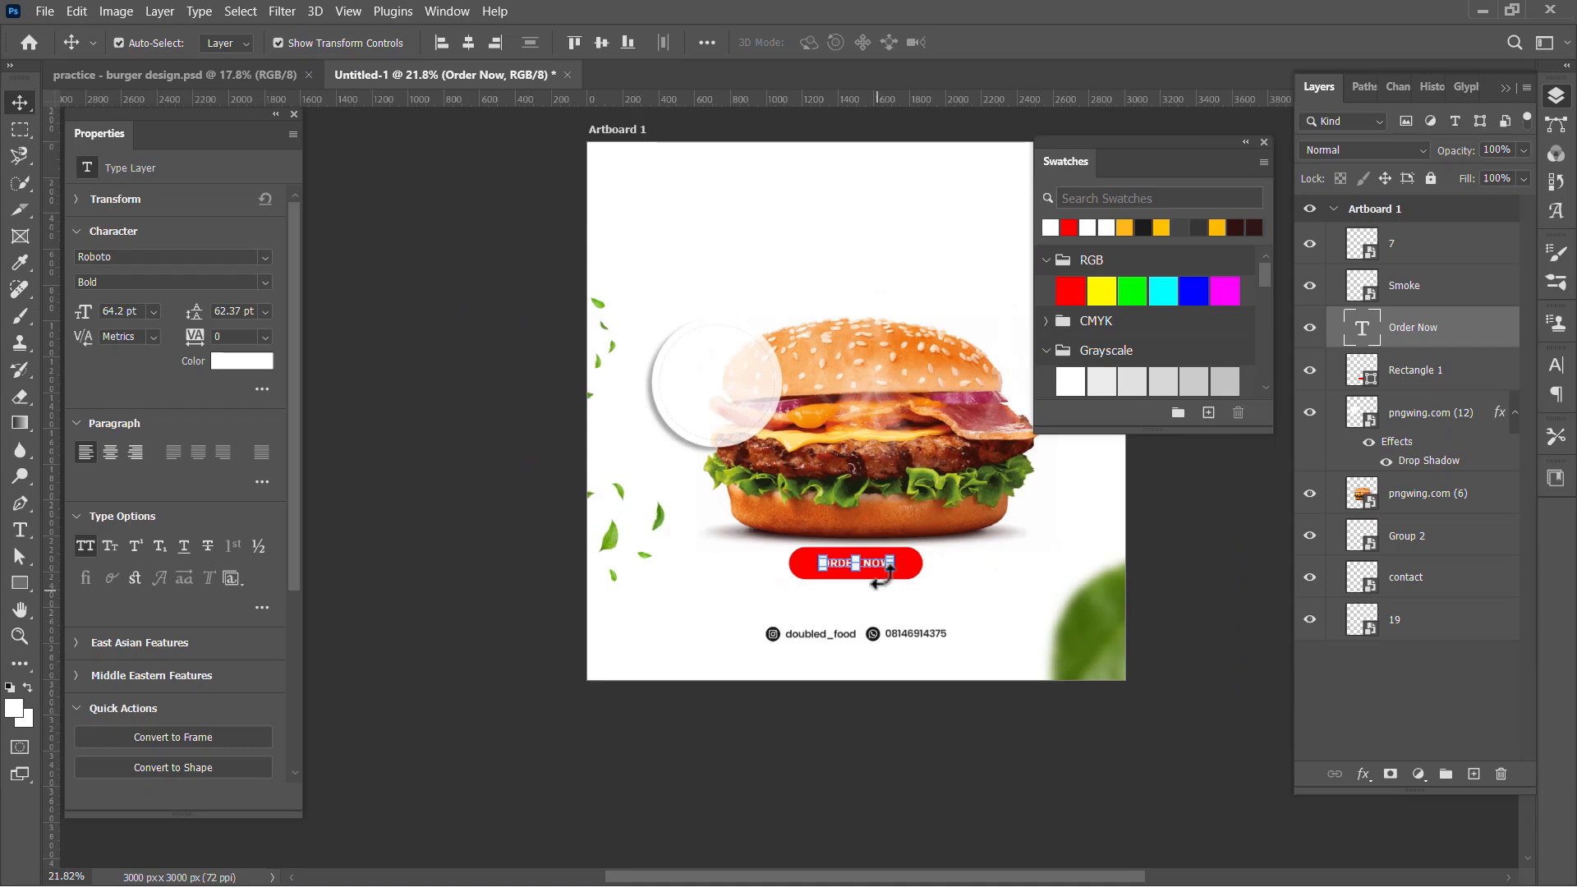
Add a new text layer reading "Willy Burger" near the top of the burger.
drag(901, 263, 795, 324)
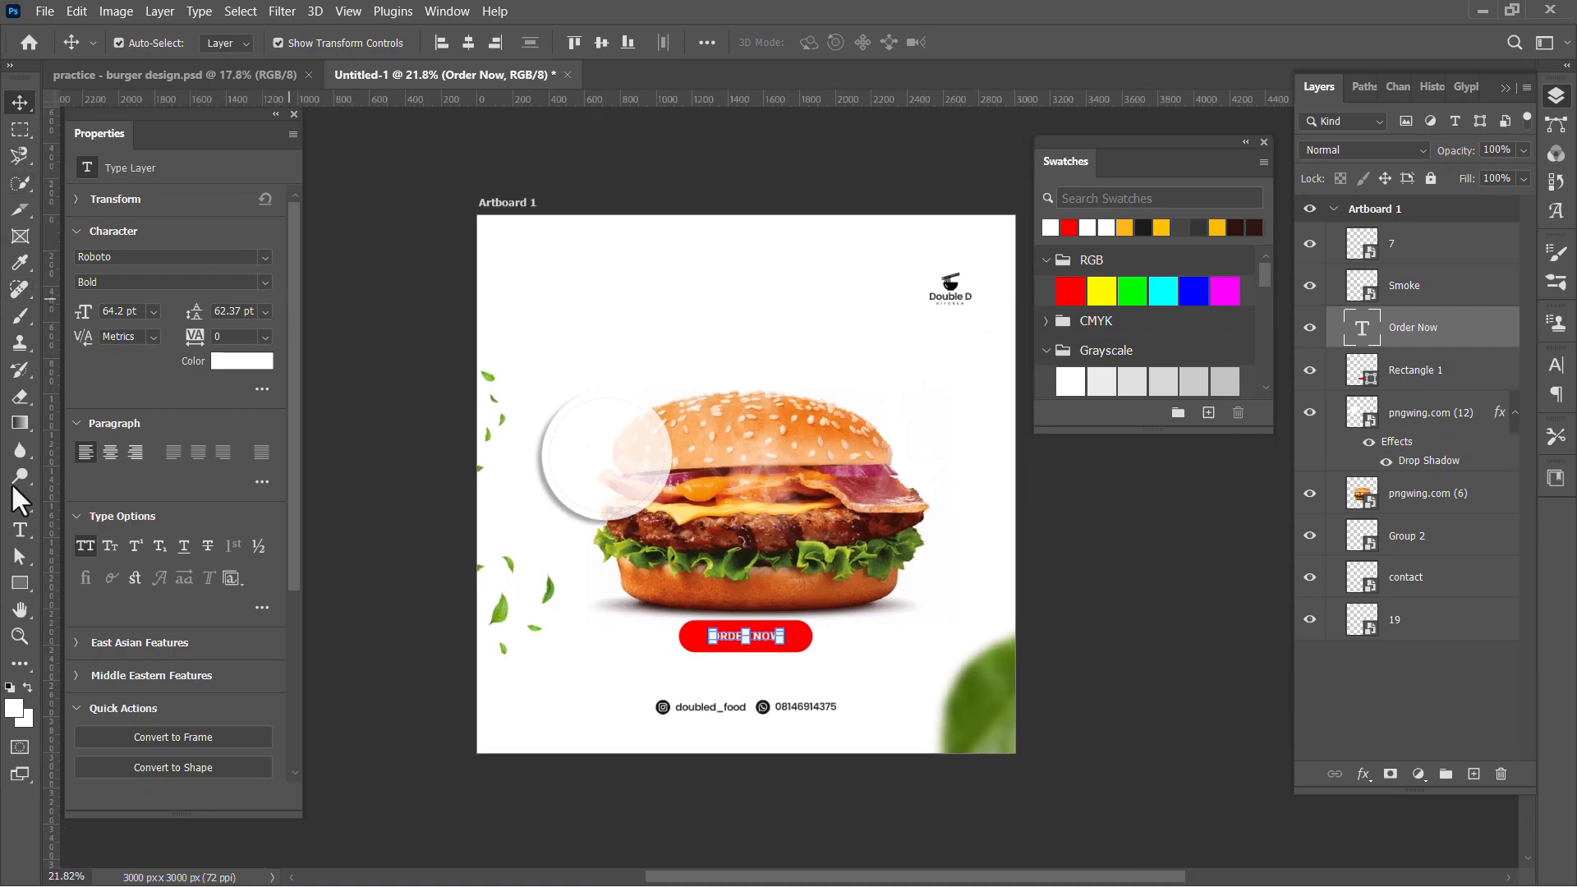
click(20, 530)
scroll(752, 328, up, 2)
scroll(637, 361, down, 3)
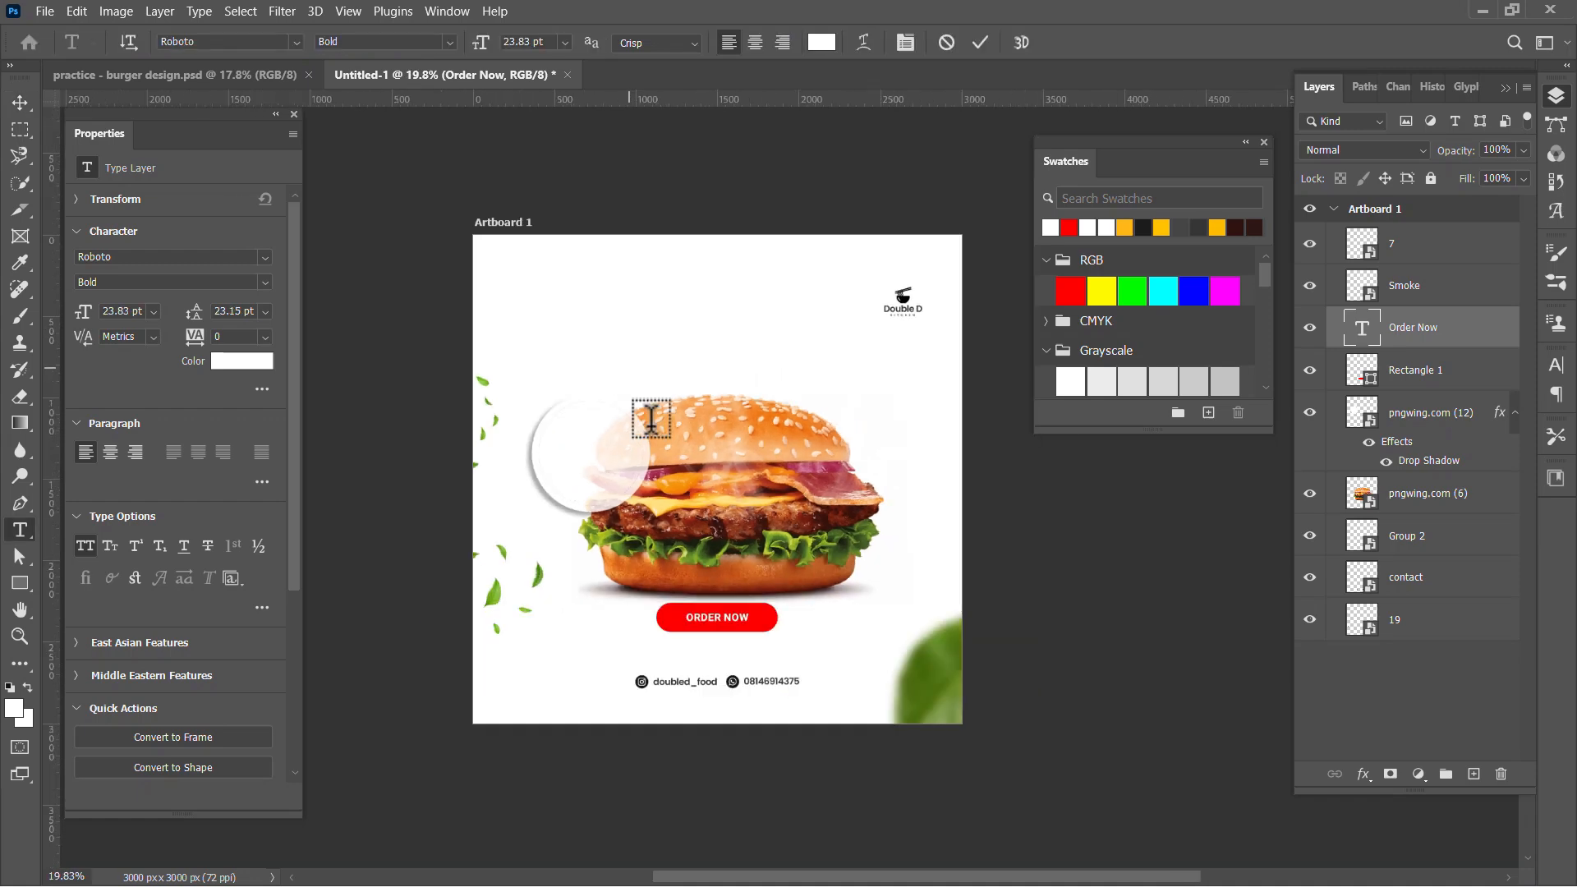
click(650, 419)
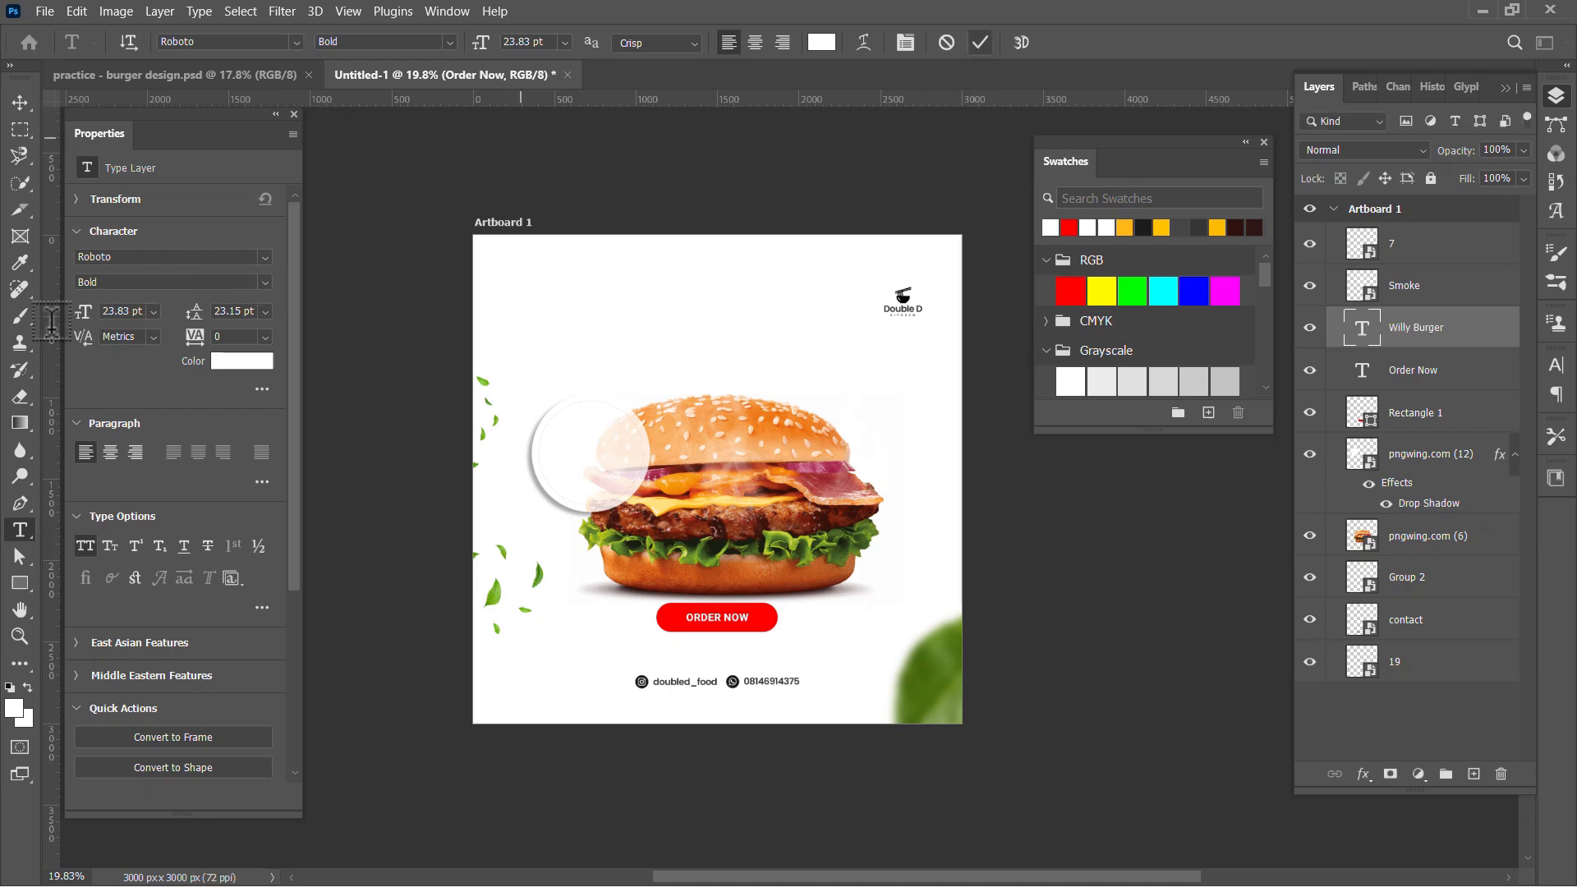
Set the Willy Burger text in the Brush effect font and recolour it with the default black.
click(263, 259)
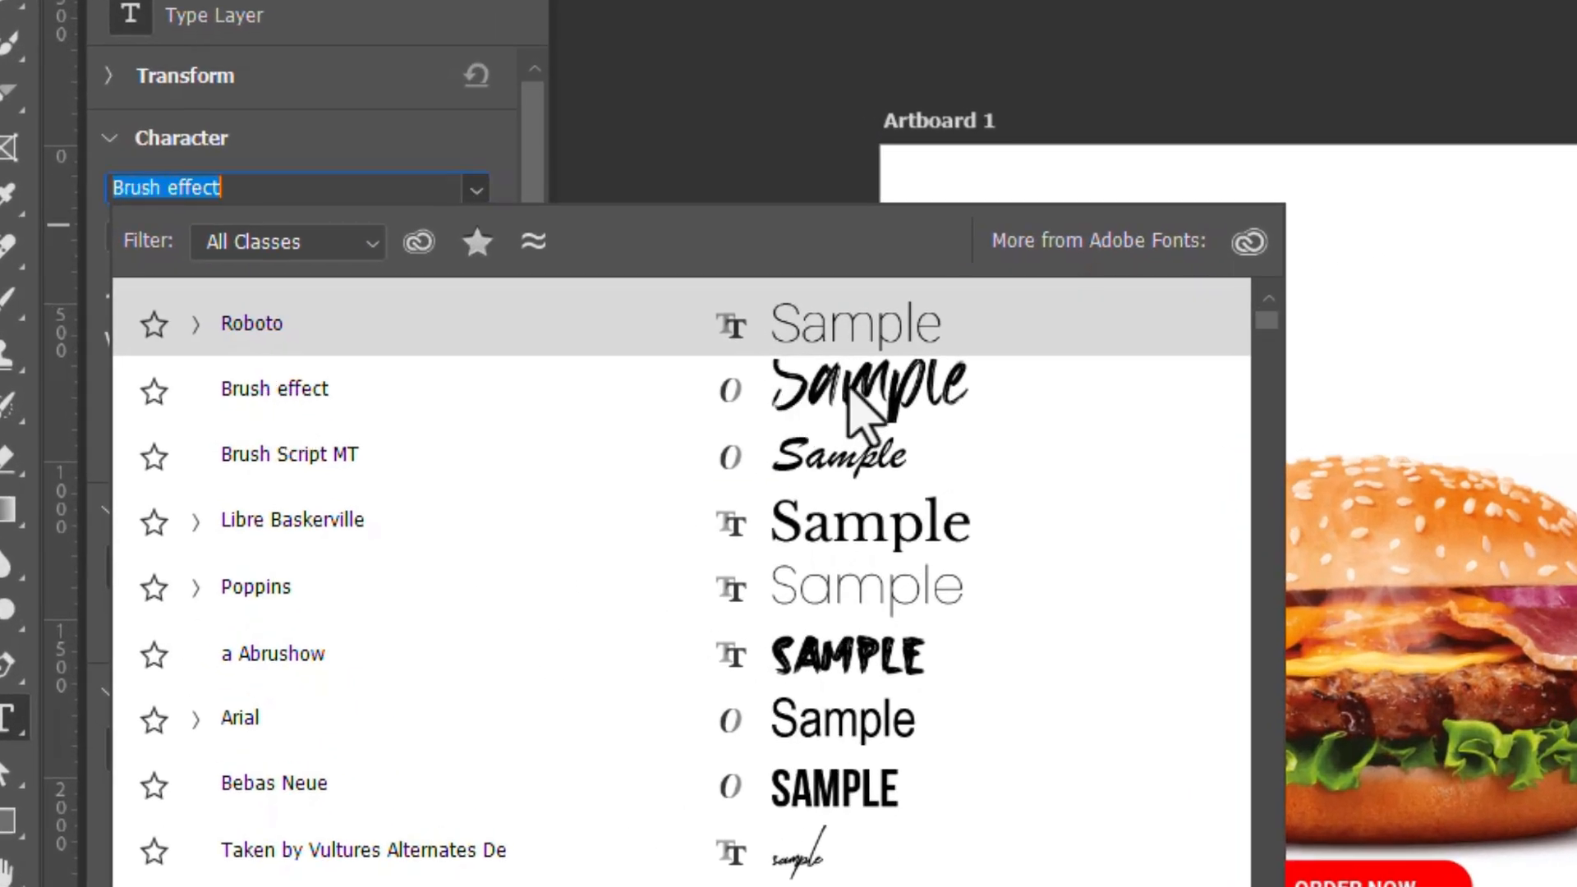
click(858, 402)
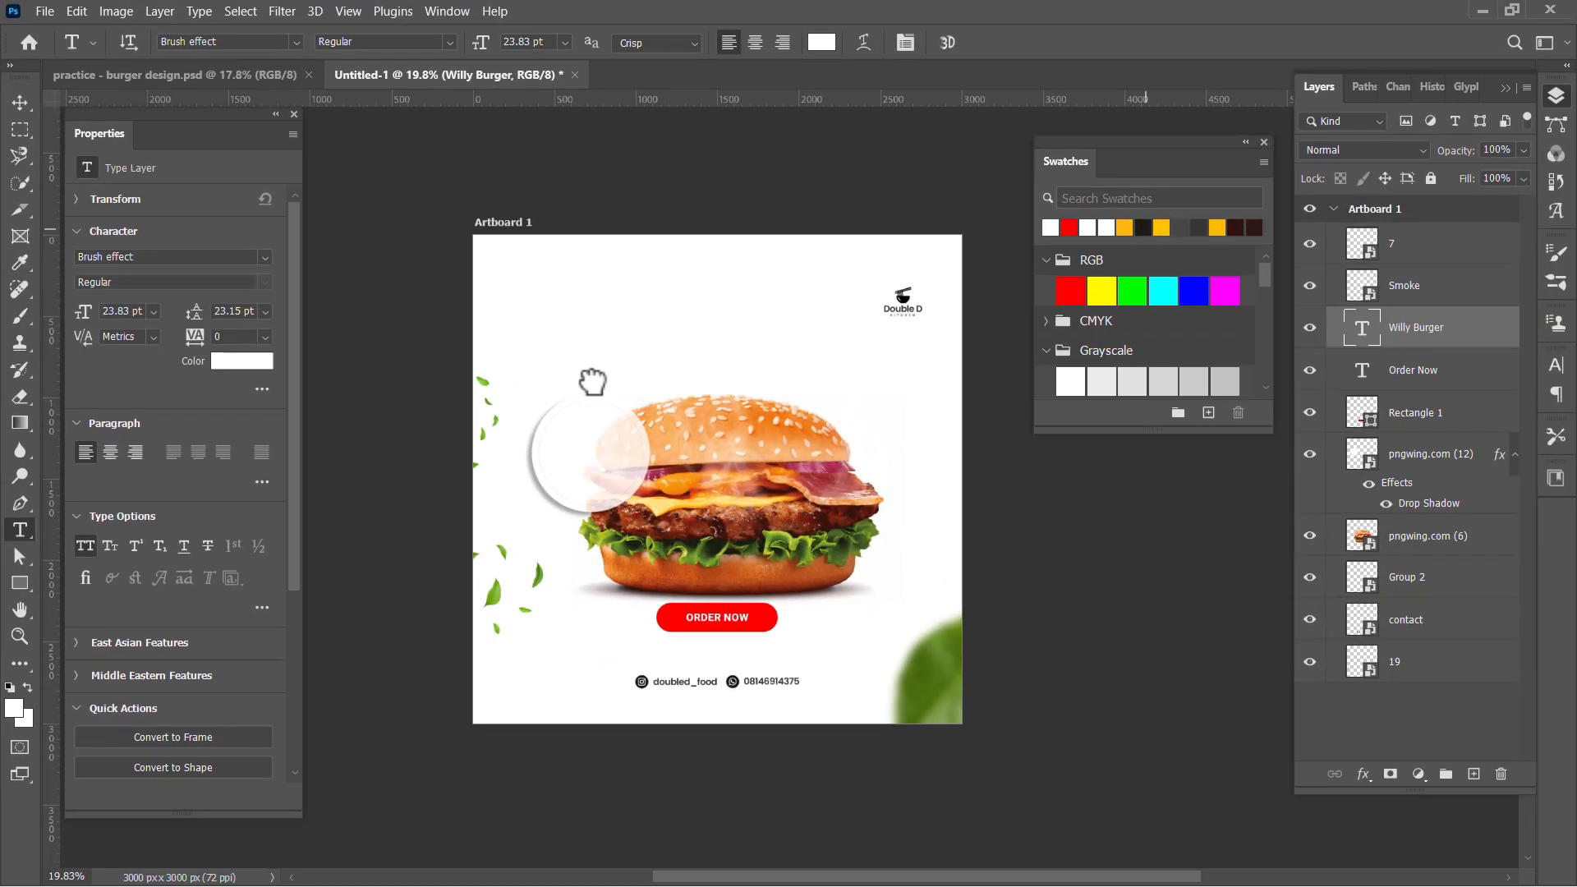
key(d)
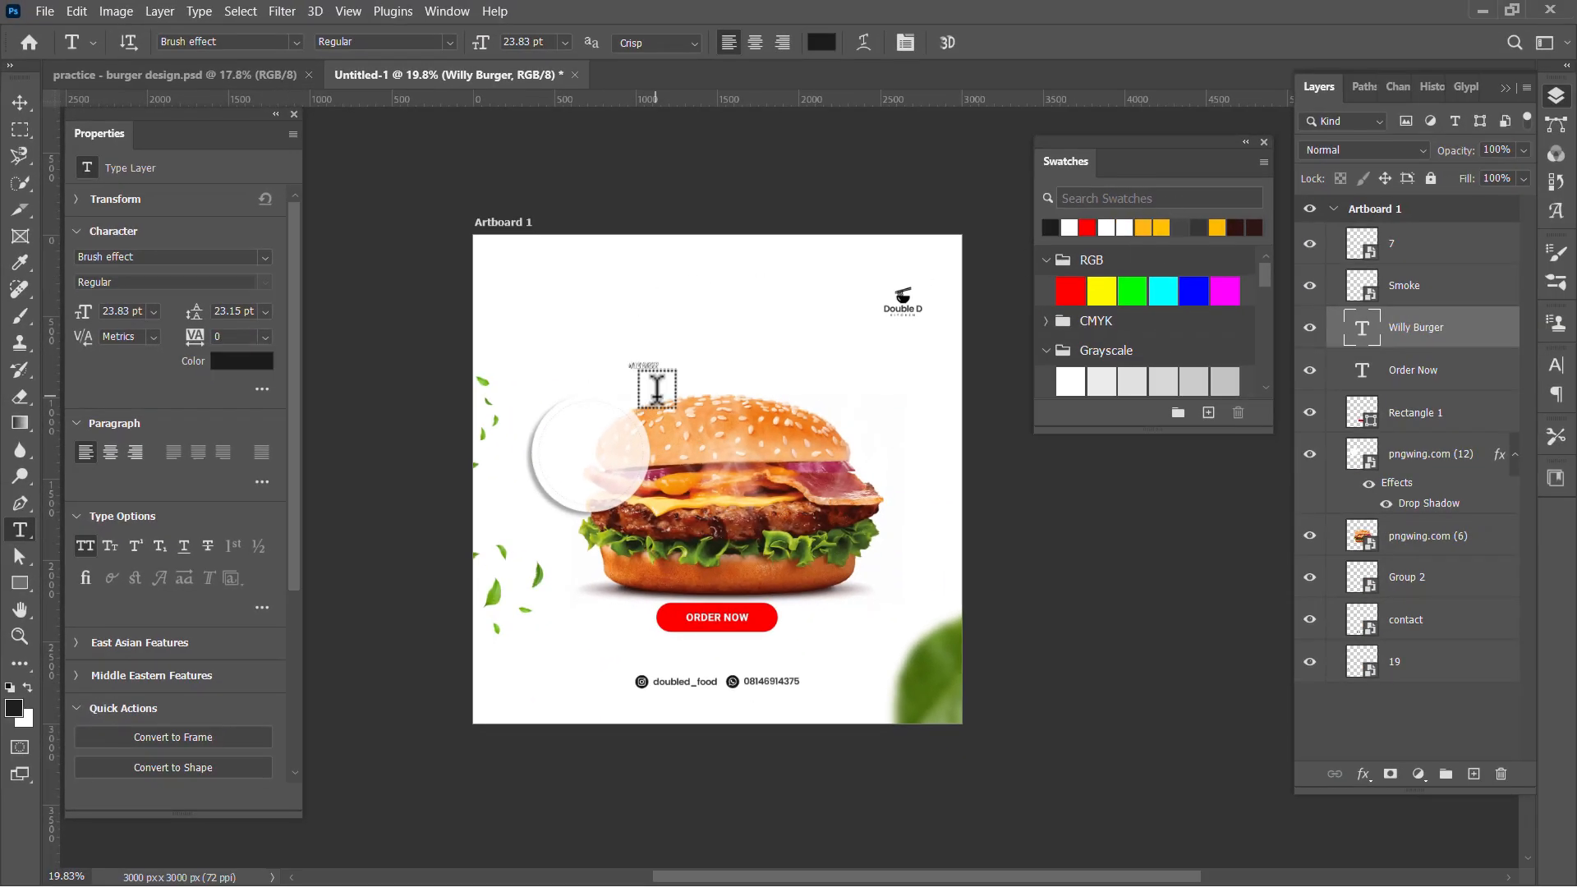
click(15, 116)
scroll(665, 368, up, 1)
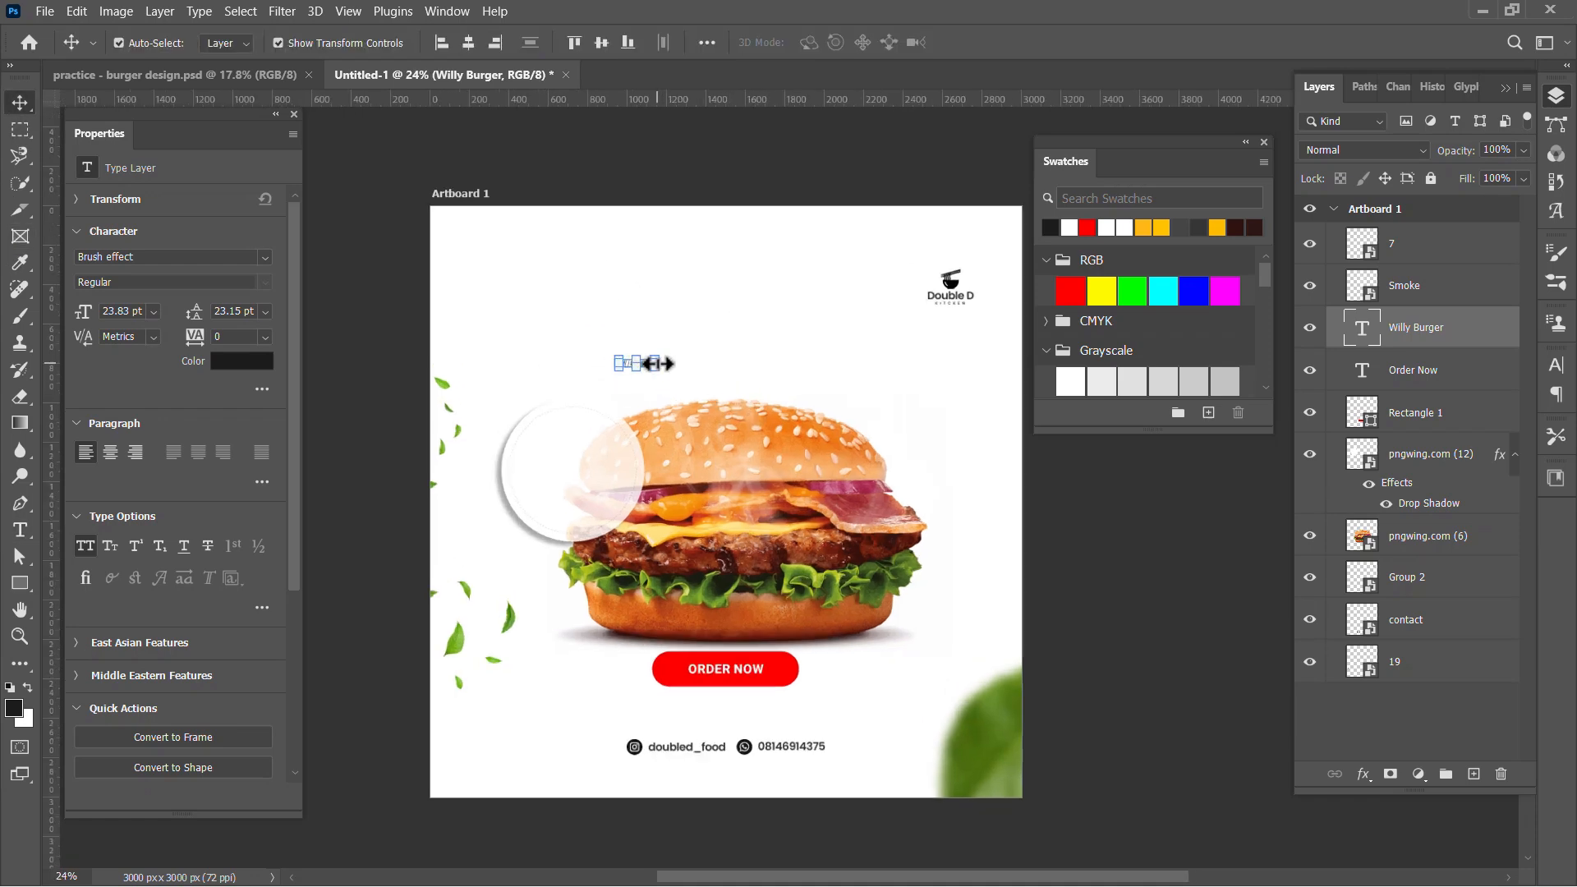
Enlarge the Willy Burger text to about 262.5 pt and turn off its all caps formatting.
click(657, 363)
drag(784, 363, 785, 365)
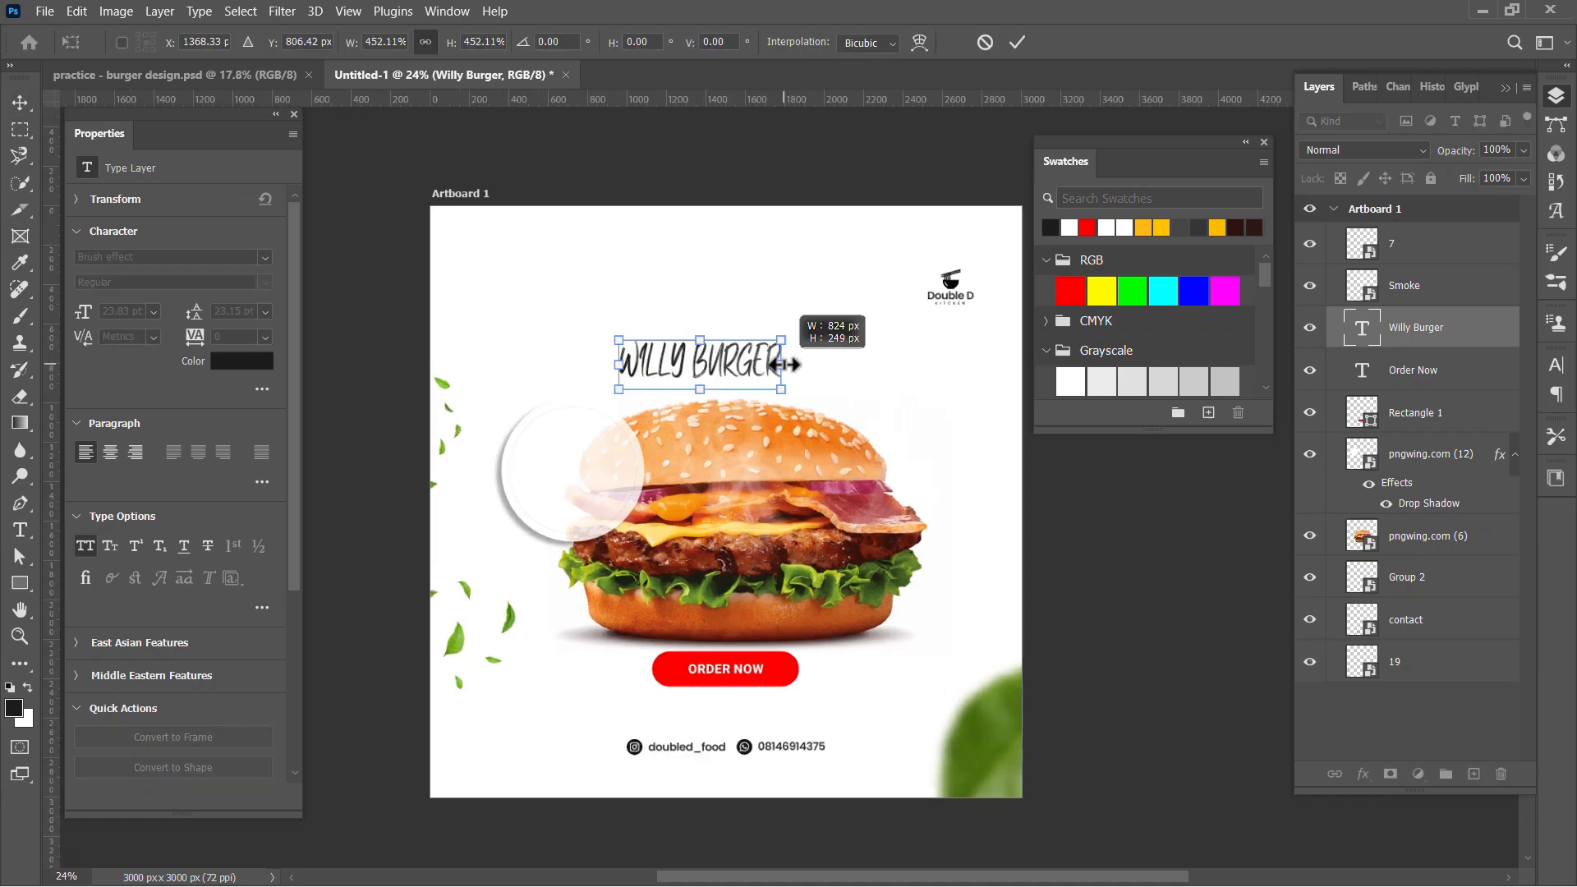
click(1018, 46)
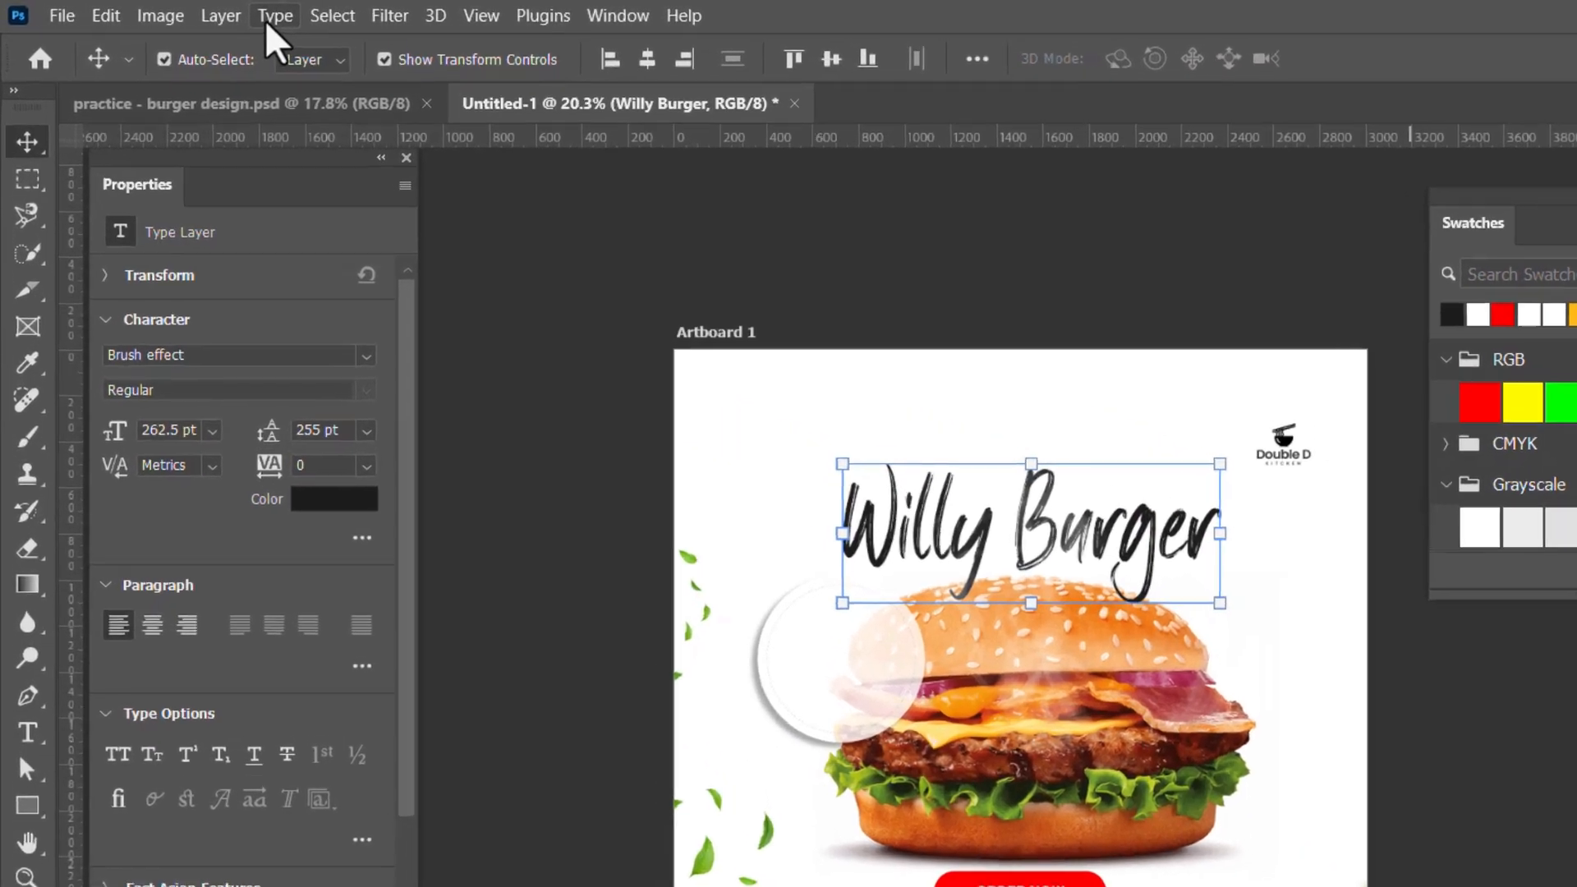
Warp the Willy Burger text with the horizontal Arc Upper style.
click(274, 17)
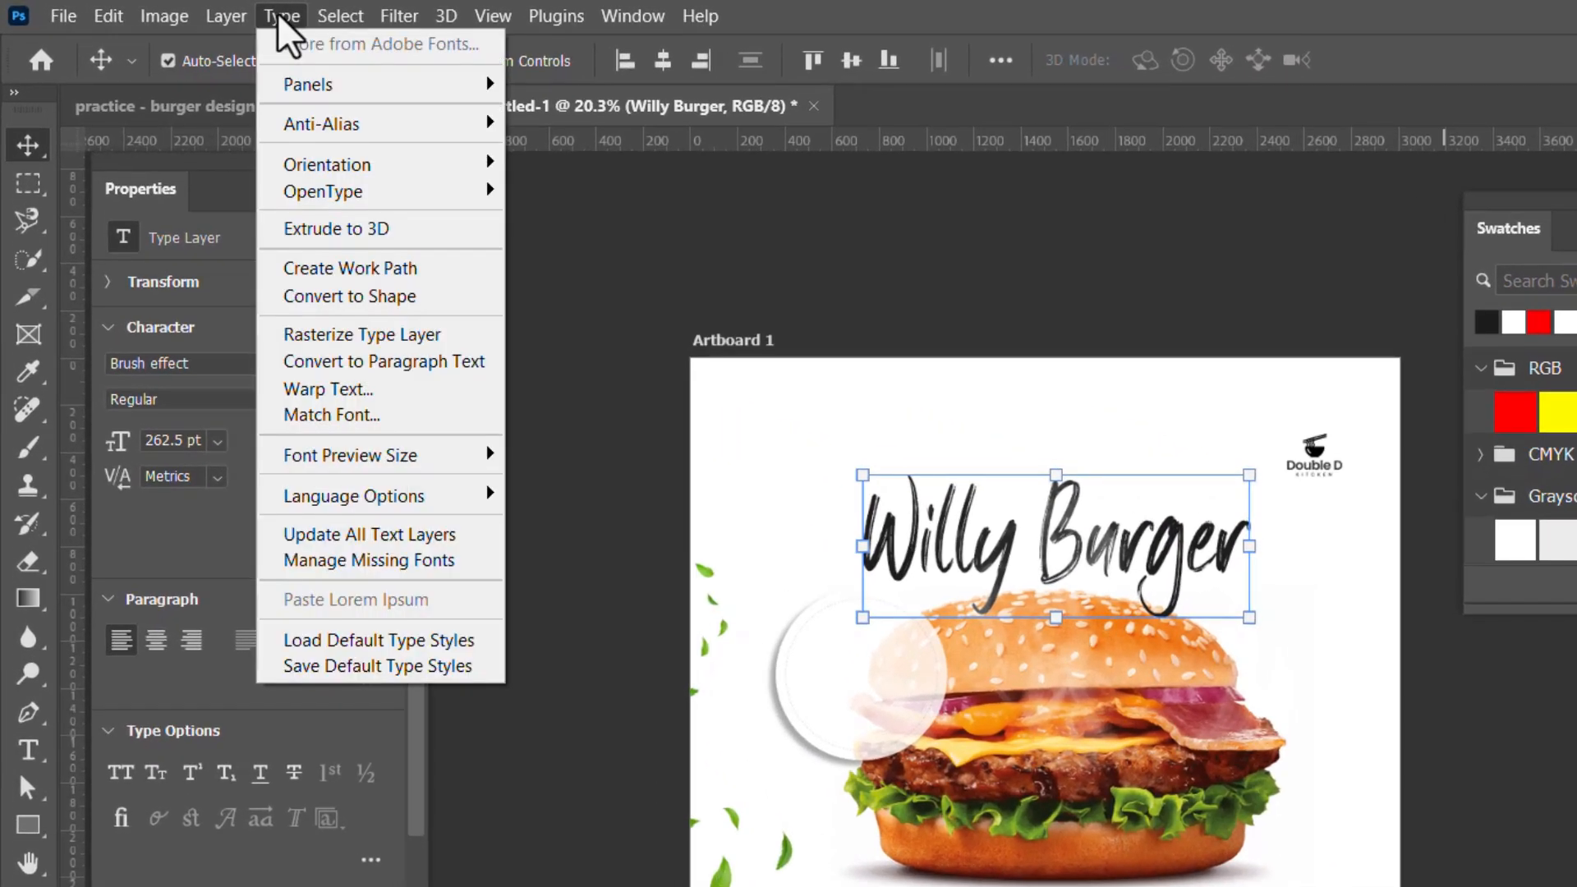
click(376, 387)
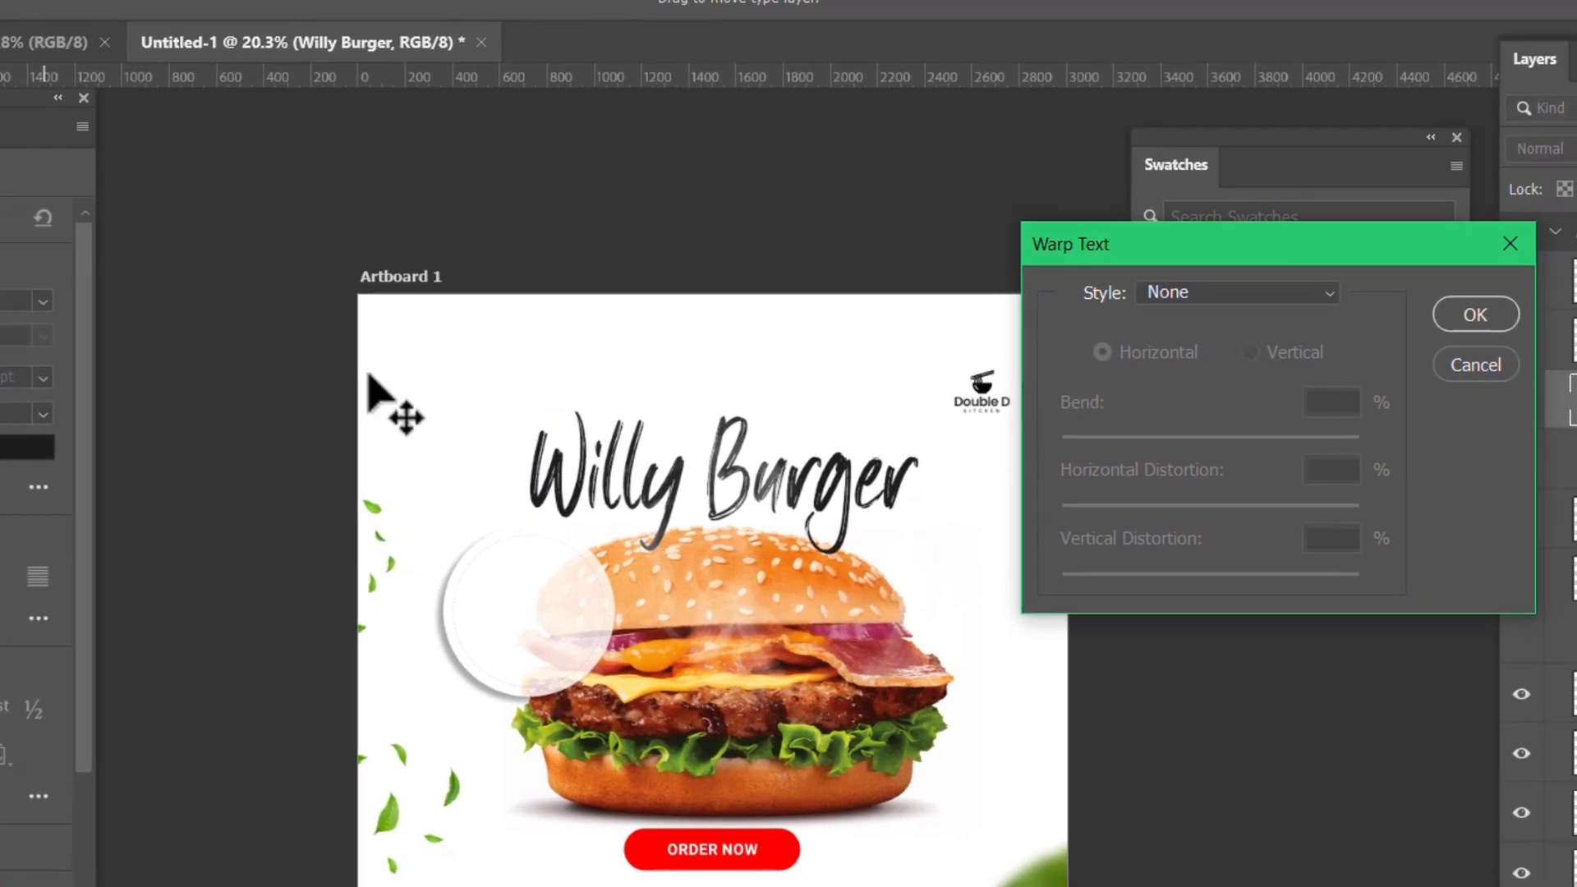
click(1245, 294)
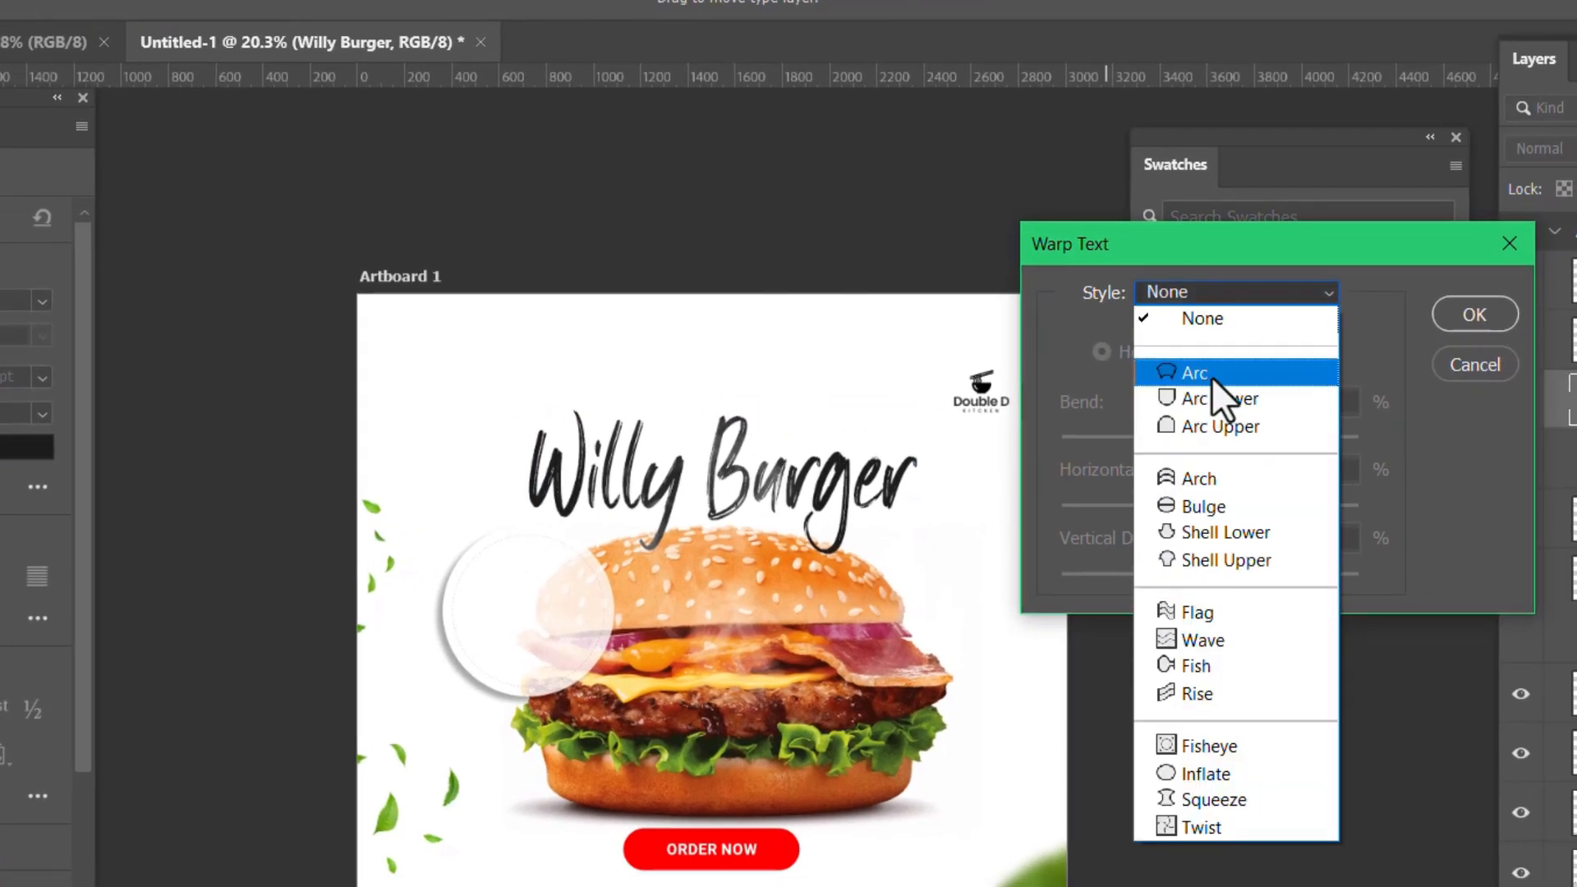
click(1240, 426)
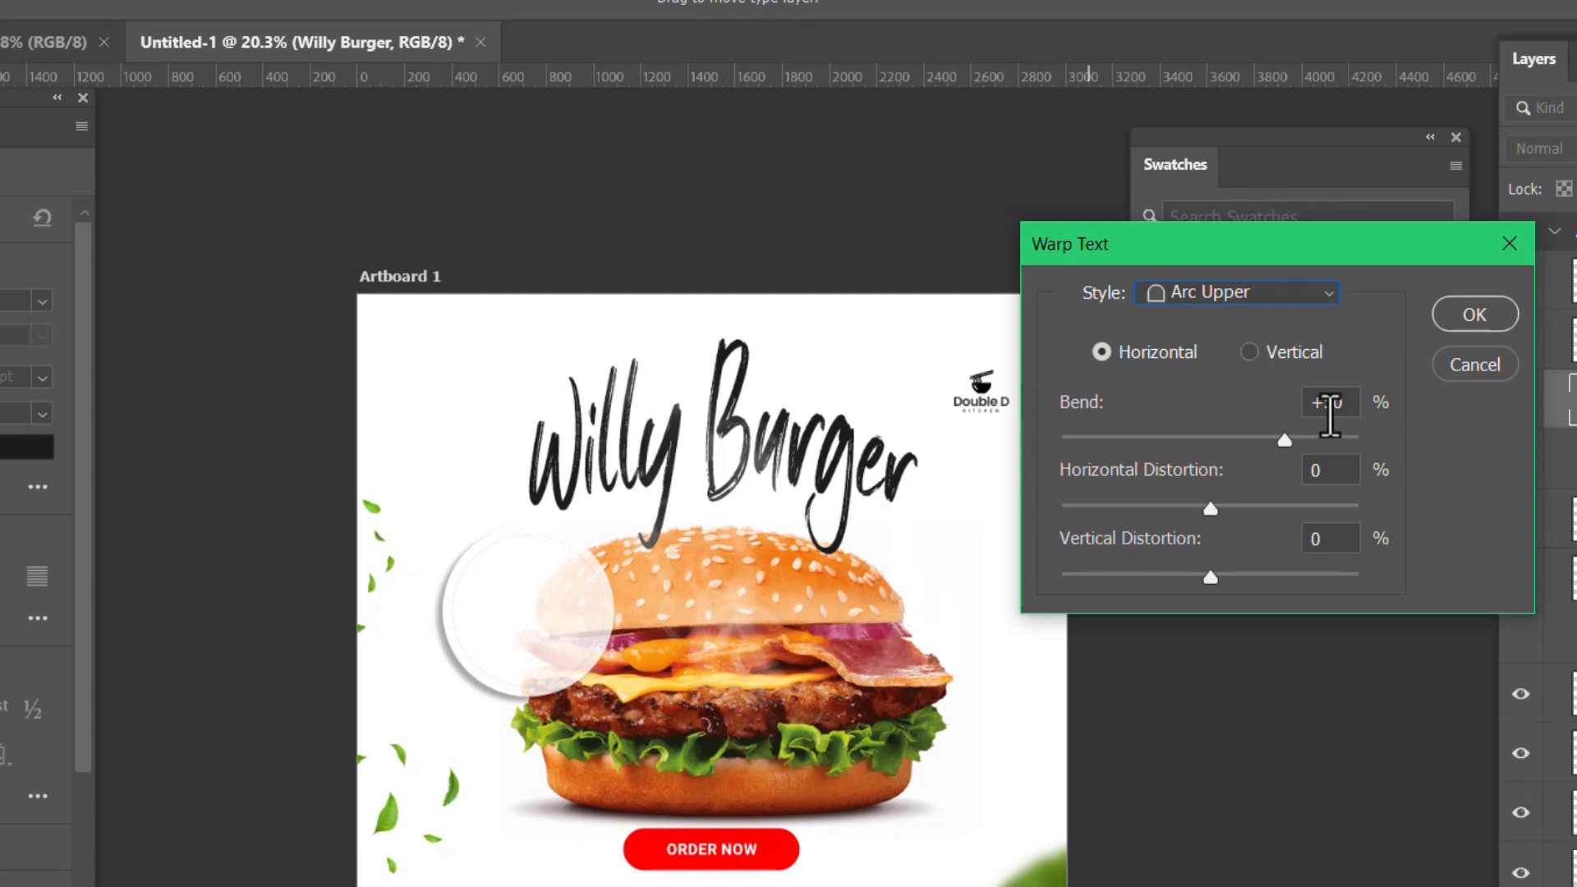
key(Return)
Shift the warped title down slightly over the burger and place its layer directly beneath the burger image layer.
drag(833, 433, 854, 457)
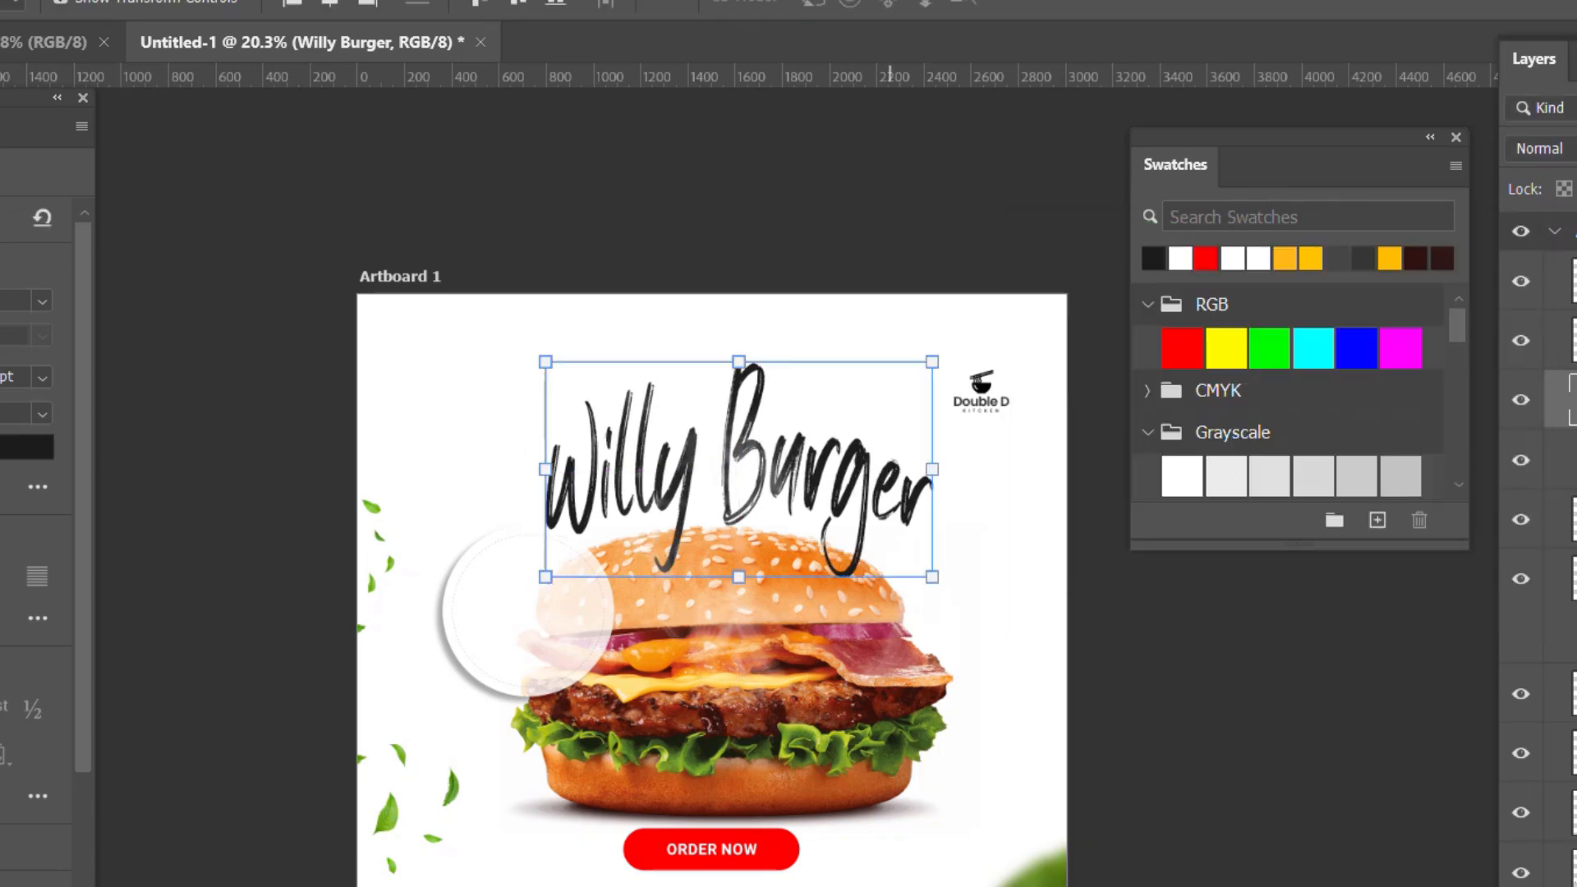
drag(1433, 335, 1400, 645)
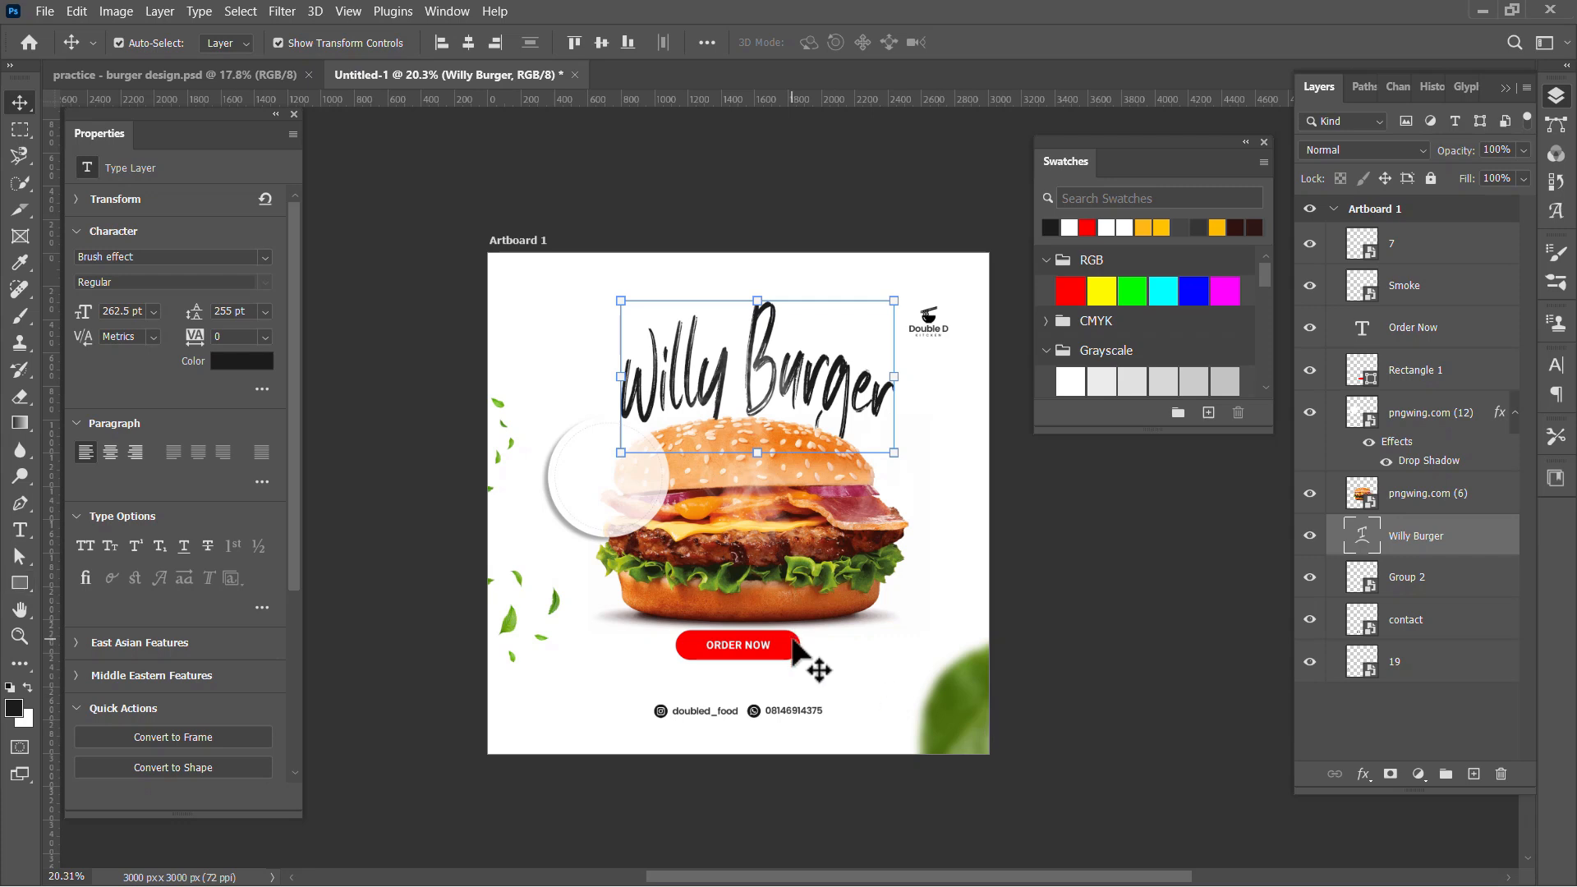
Duplicate the red button shape, move the copy up over the base of the title and widen it to about 1375 px.
click(758, 663)
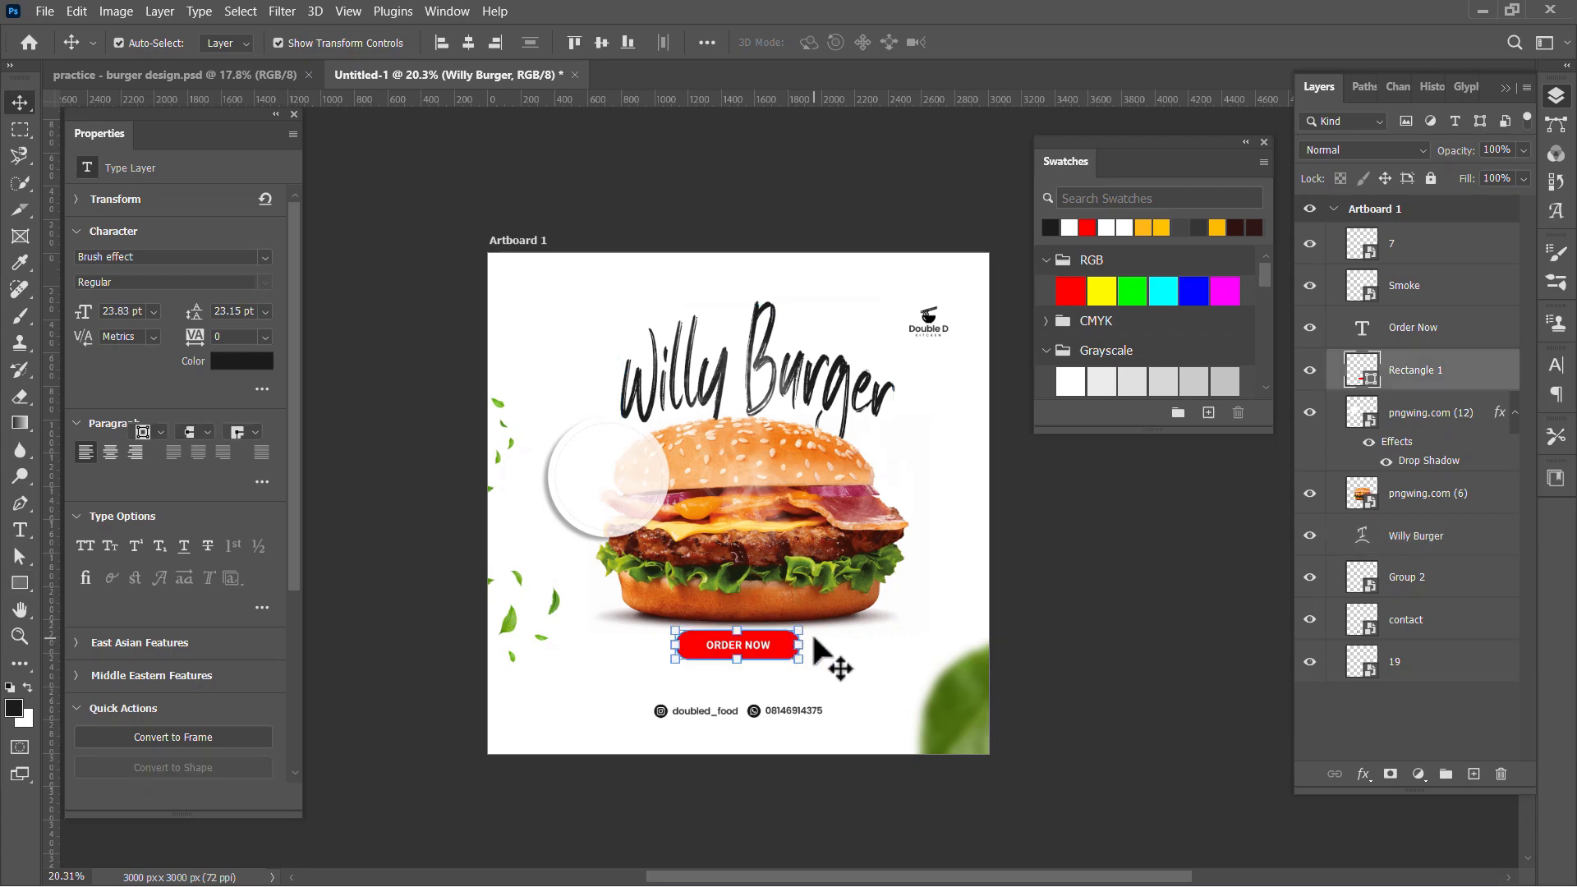
key(ctrl+j)
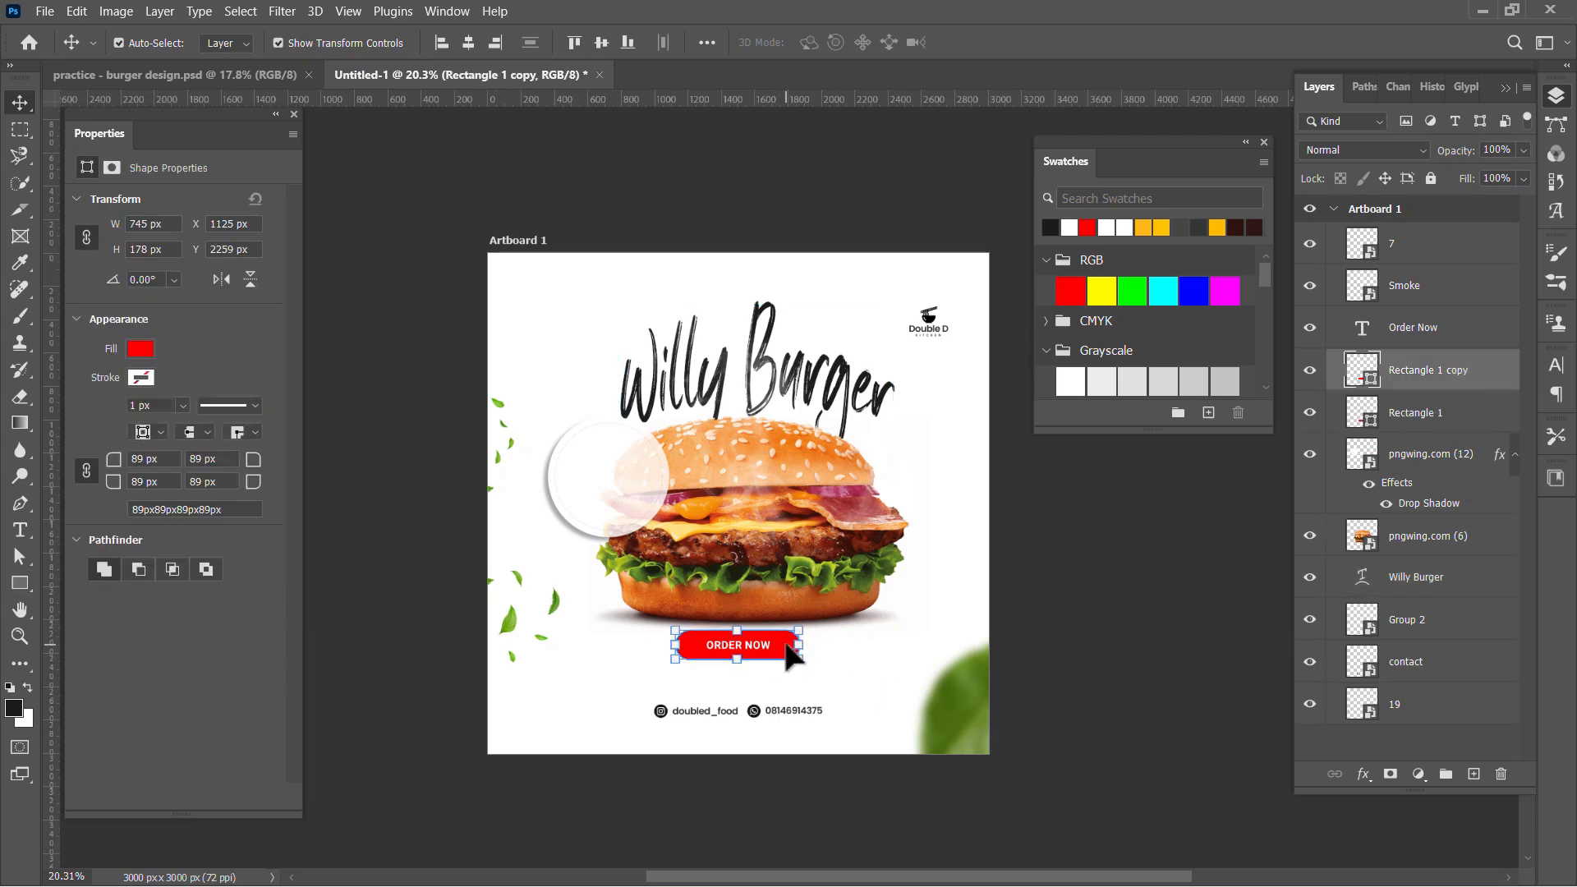
drag(786, 648, 805, 413)
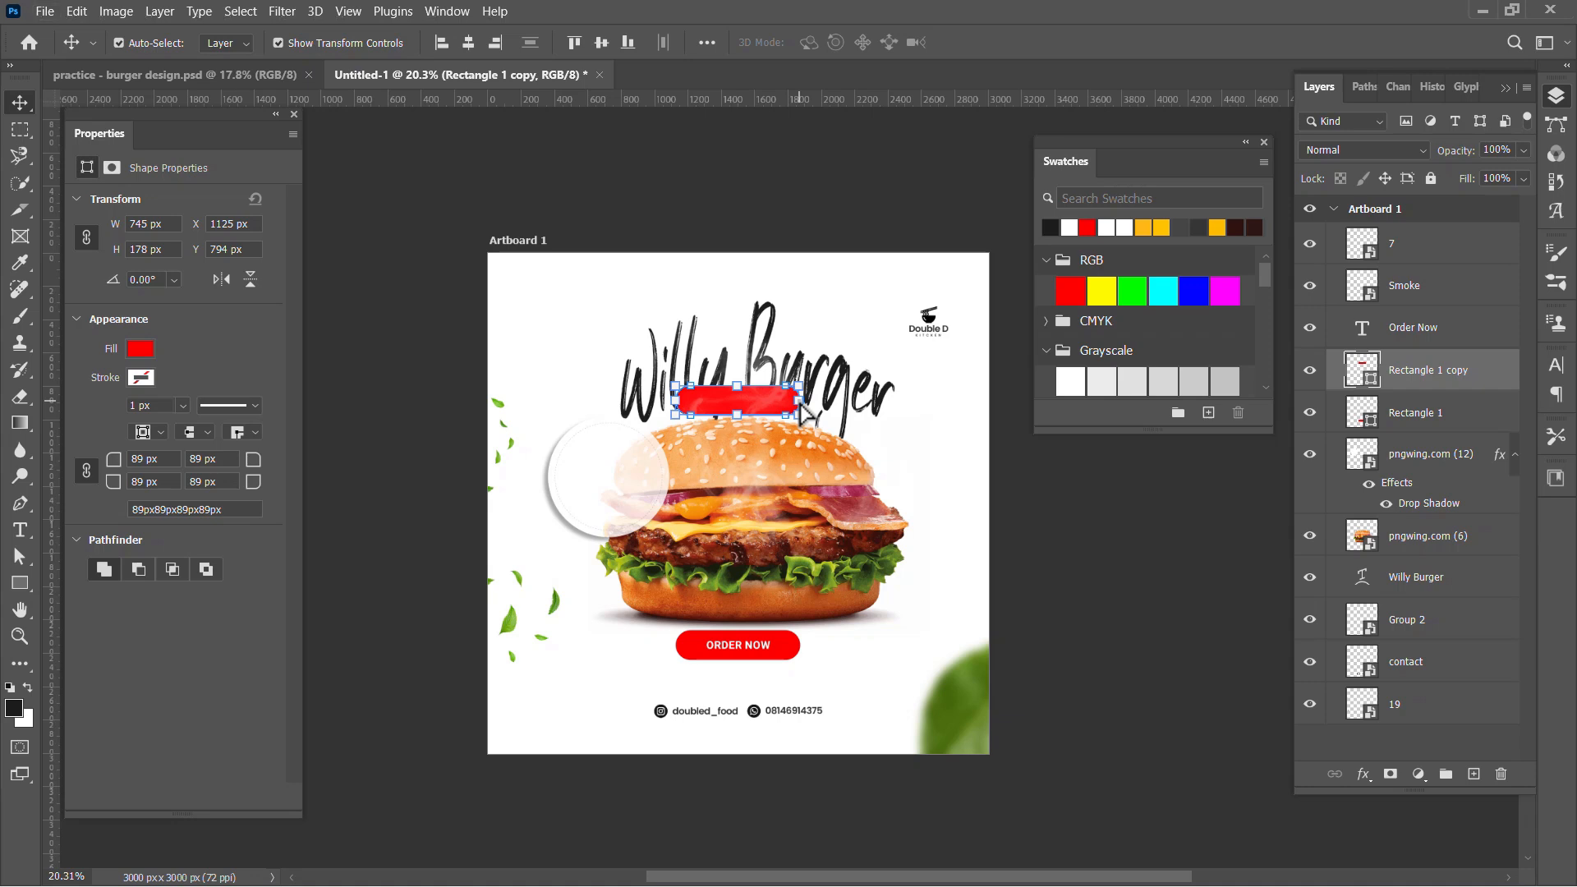
key(ctrl+t)
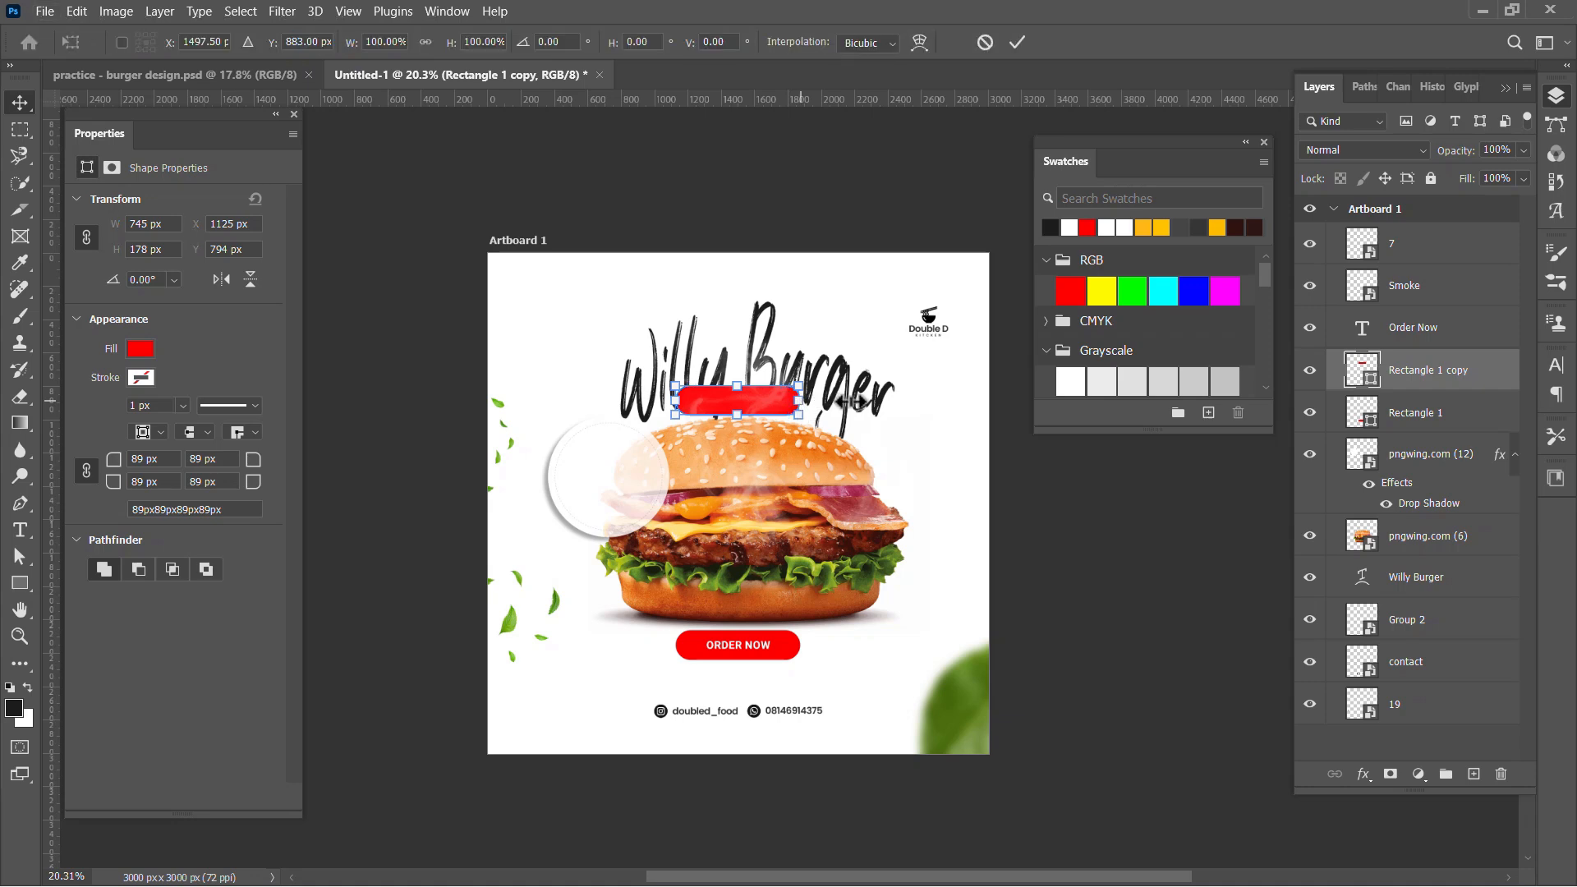
drag(854, 402, 854, 403)
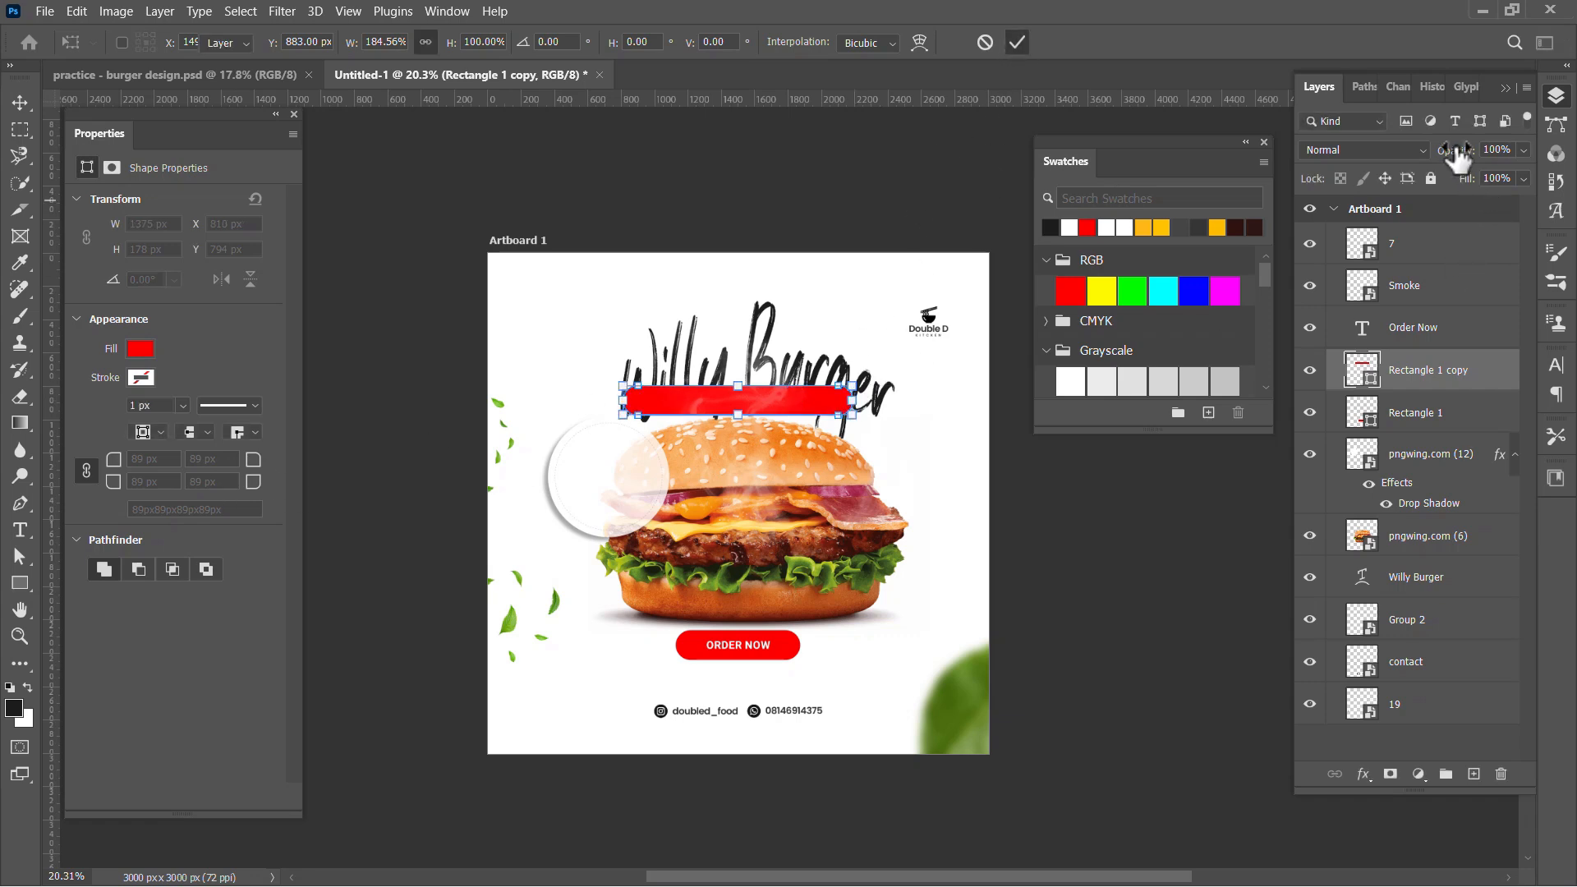
Set the widened button copy to 70% opacity and fill it with white.
drag(1455, 156, 1433, 162)
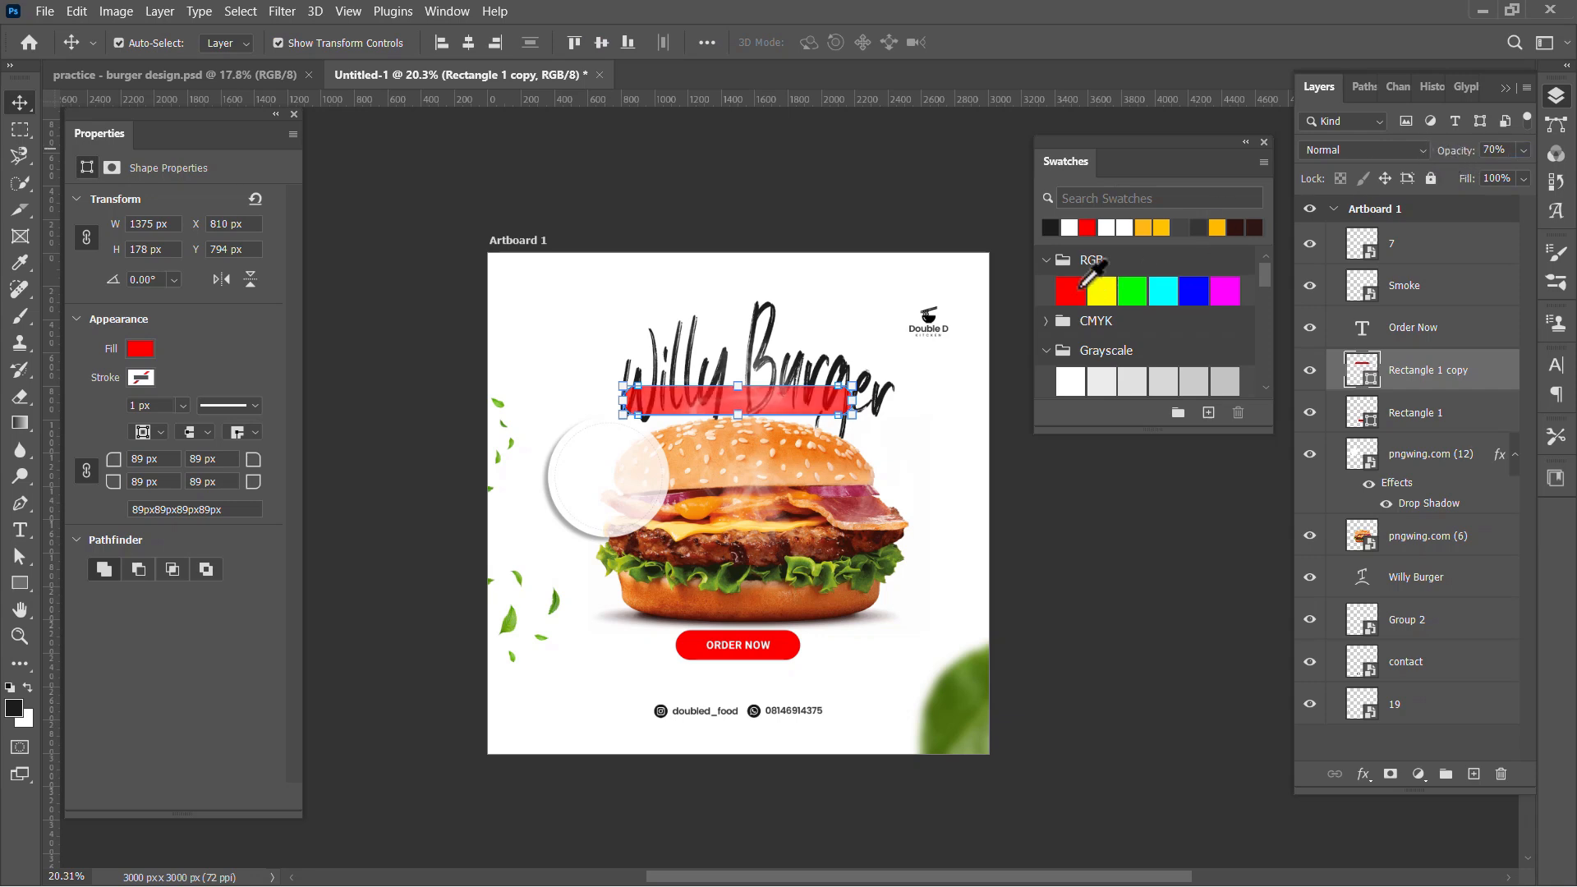
click(1069, 226)
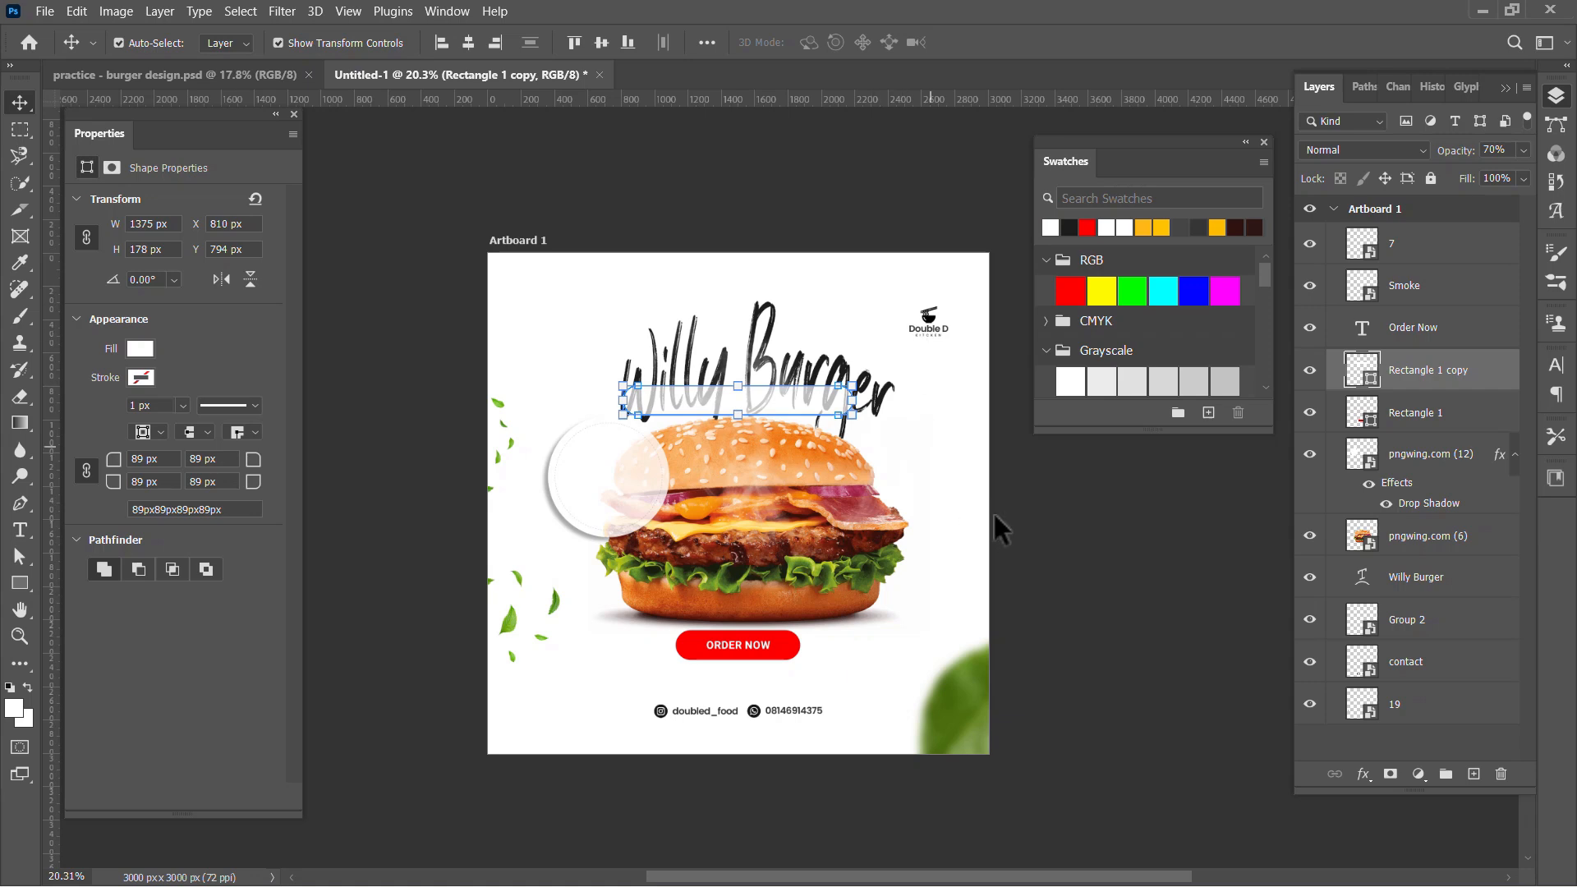
click(834, 468)
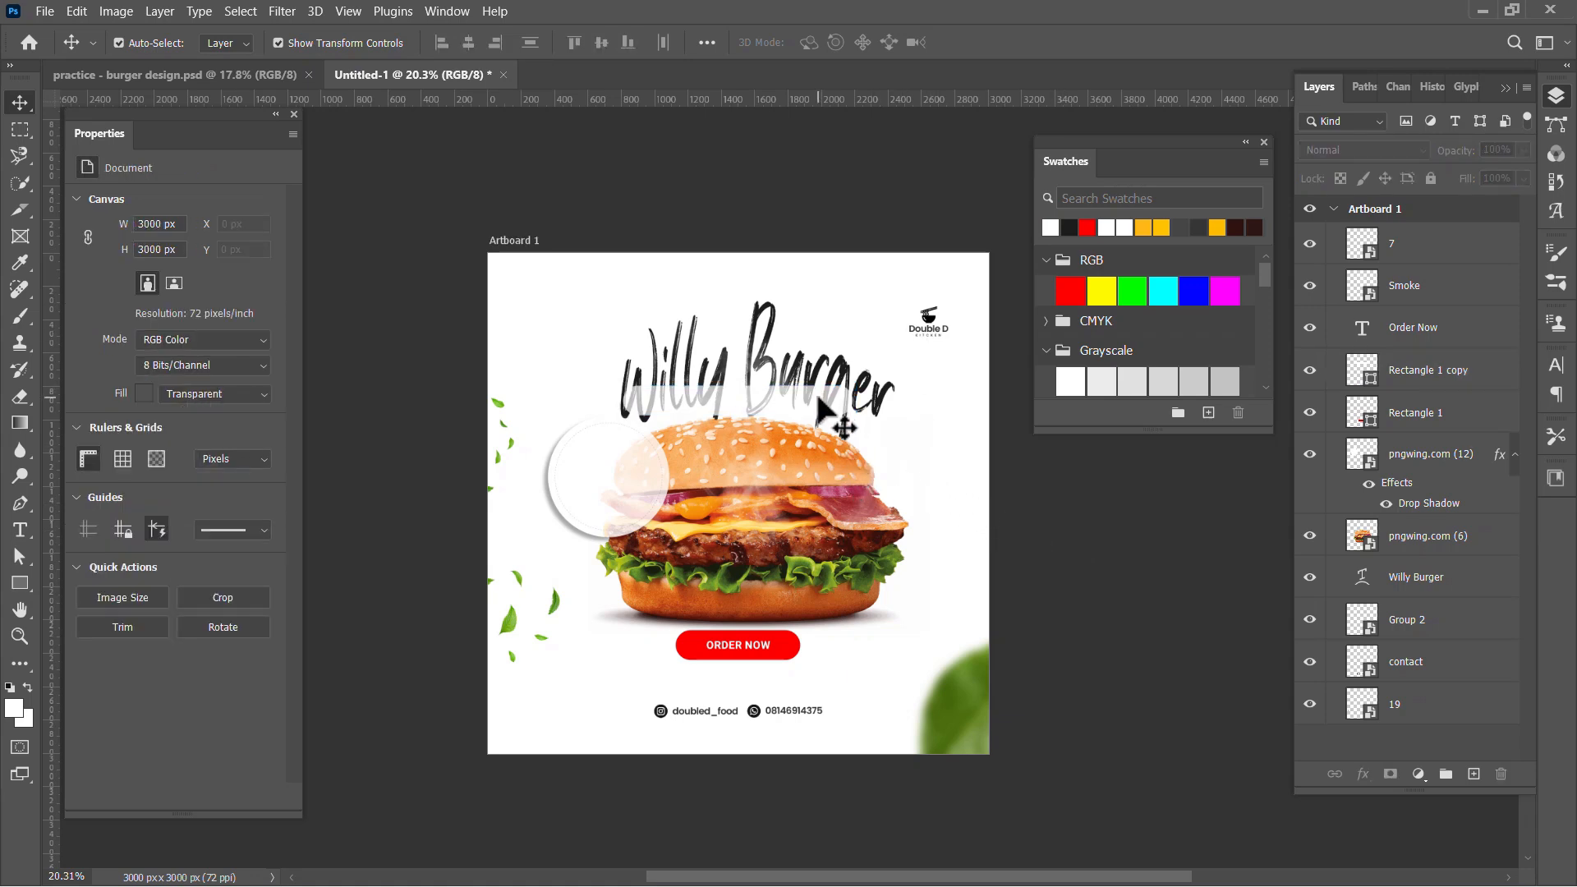
click(1313, 361)
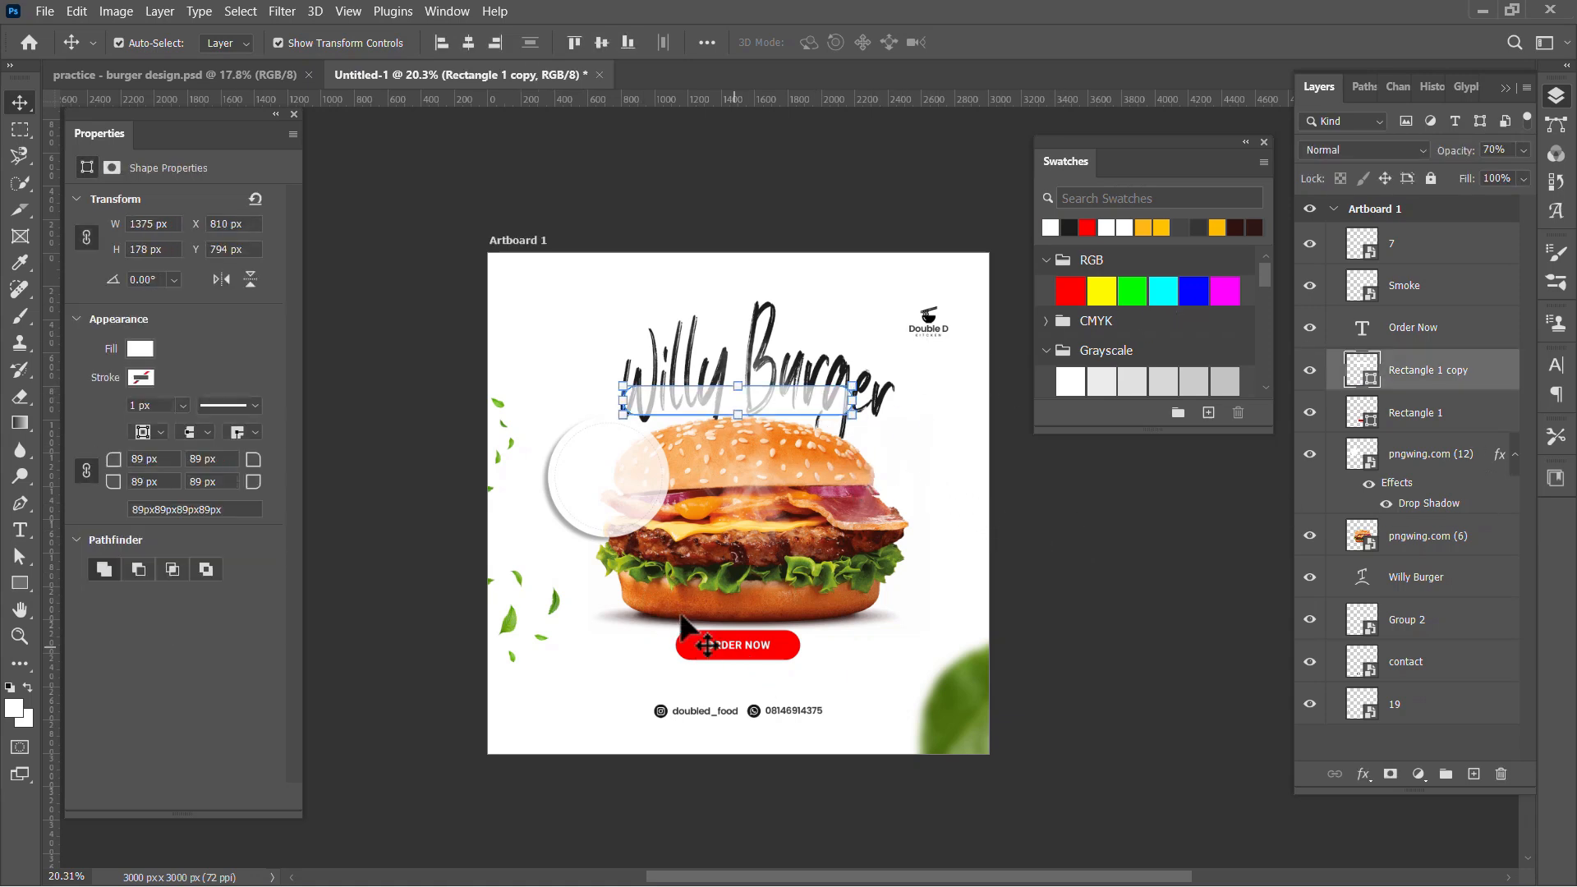
Copy the Drop Shadow effect from the white circle image layer to the white bar's layer, Rectangle 1 copy.
click(615, 495)
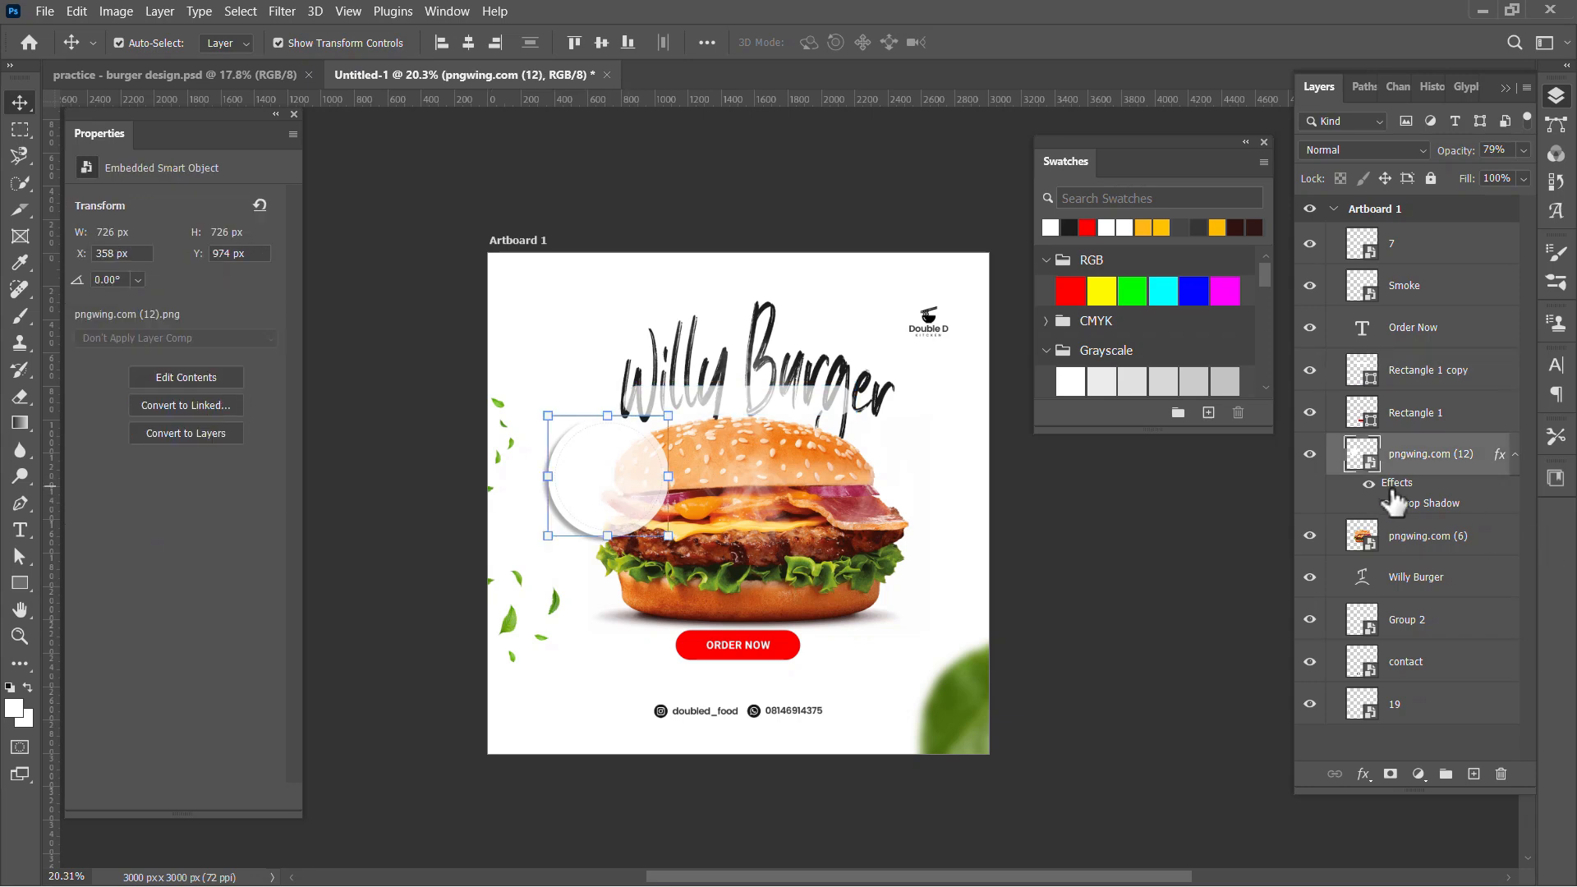
click(821, 406)
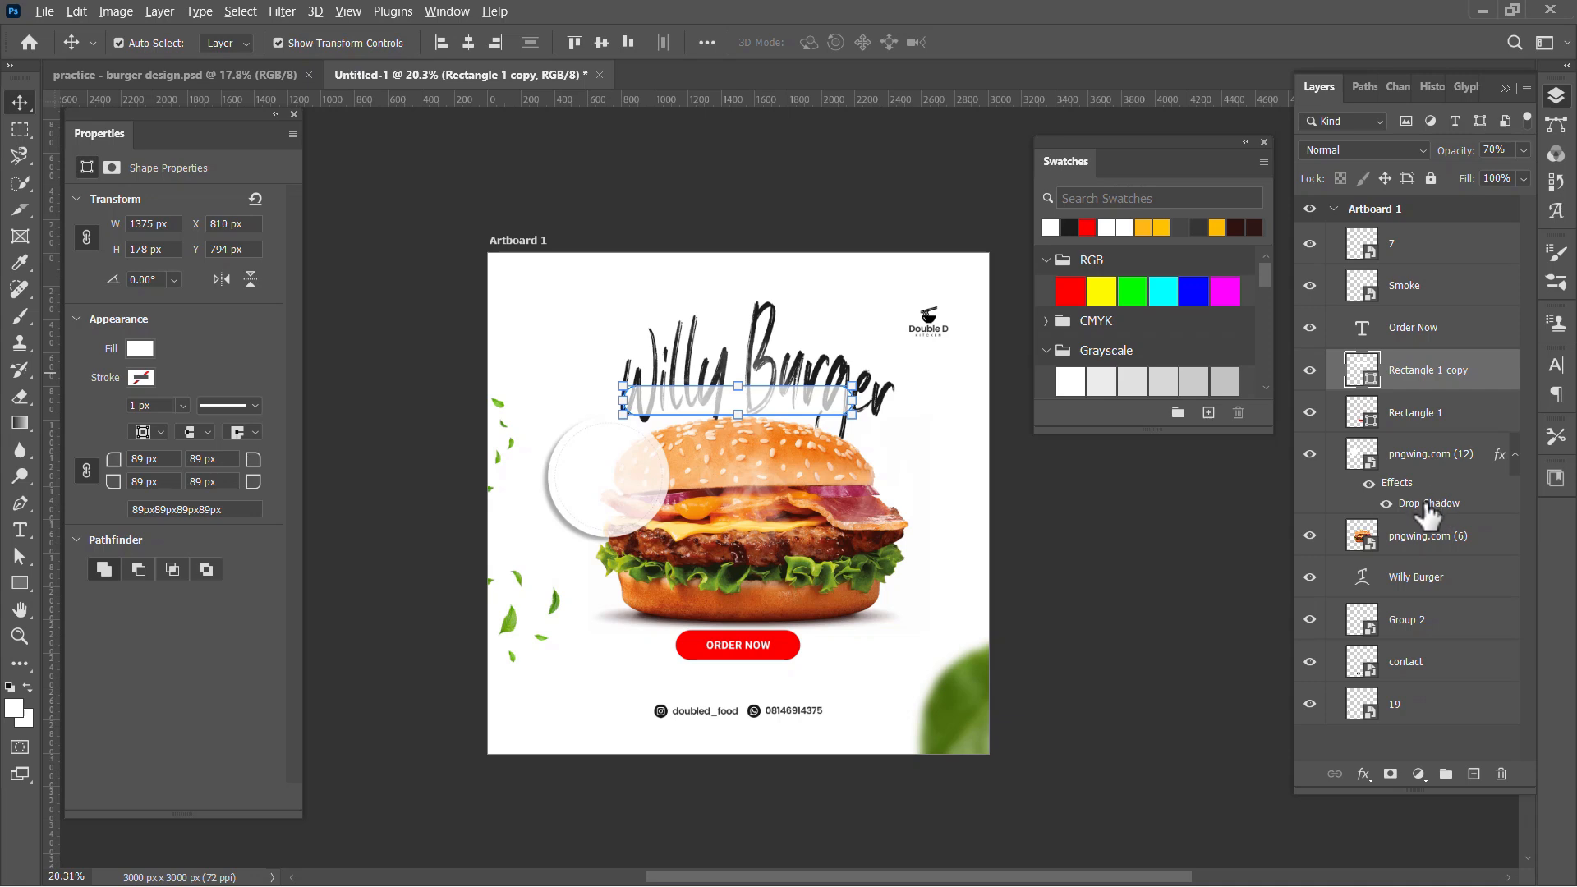
click(1427, 506)
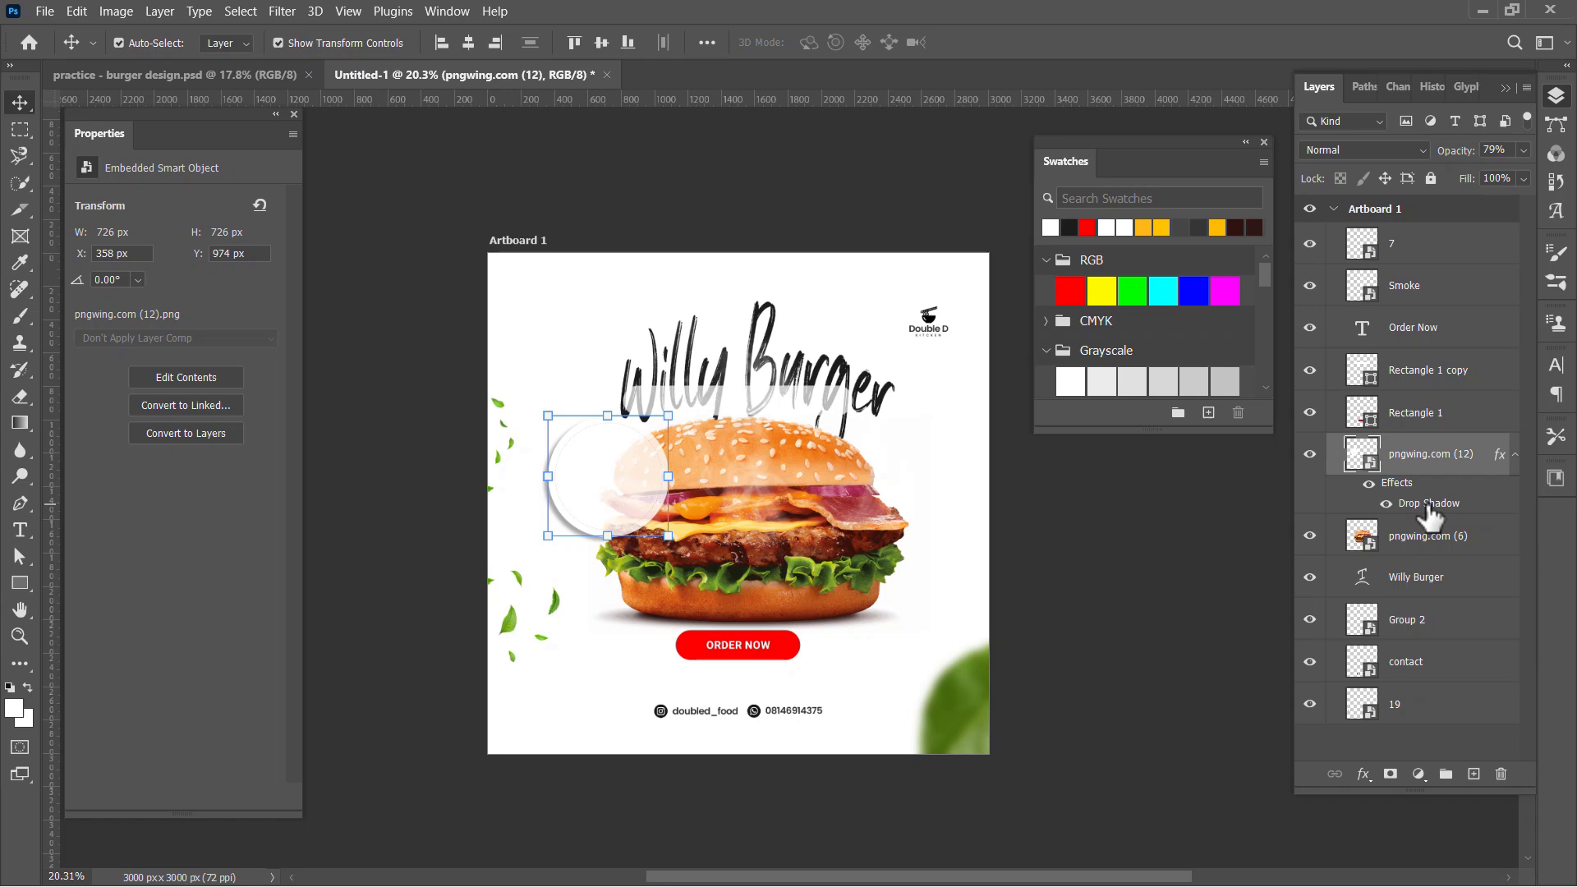
drag(1427, 506, 1427, 376)
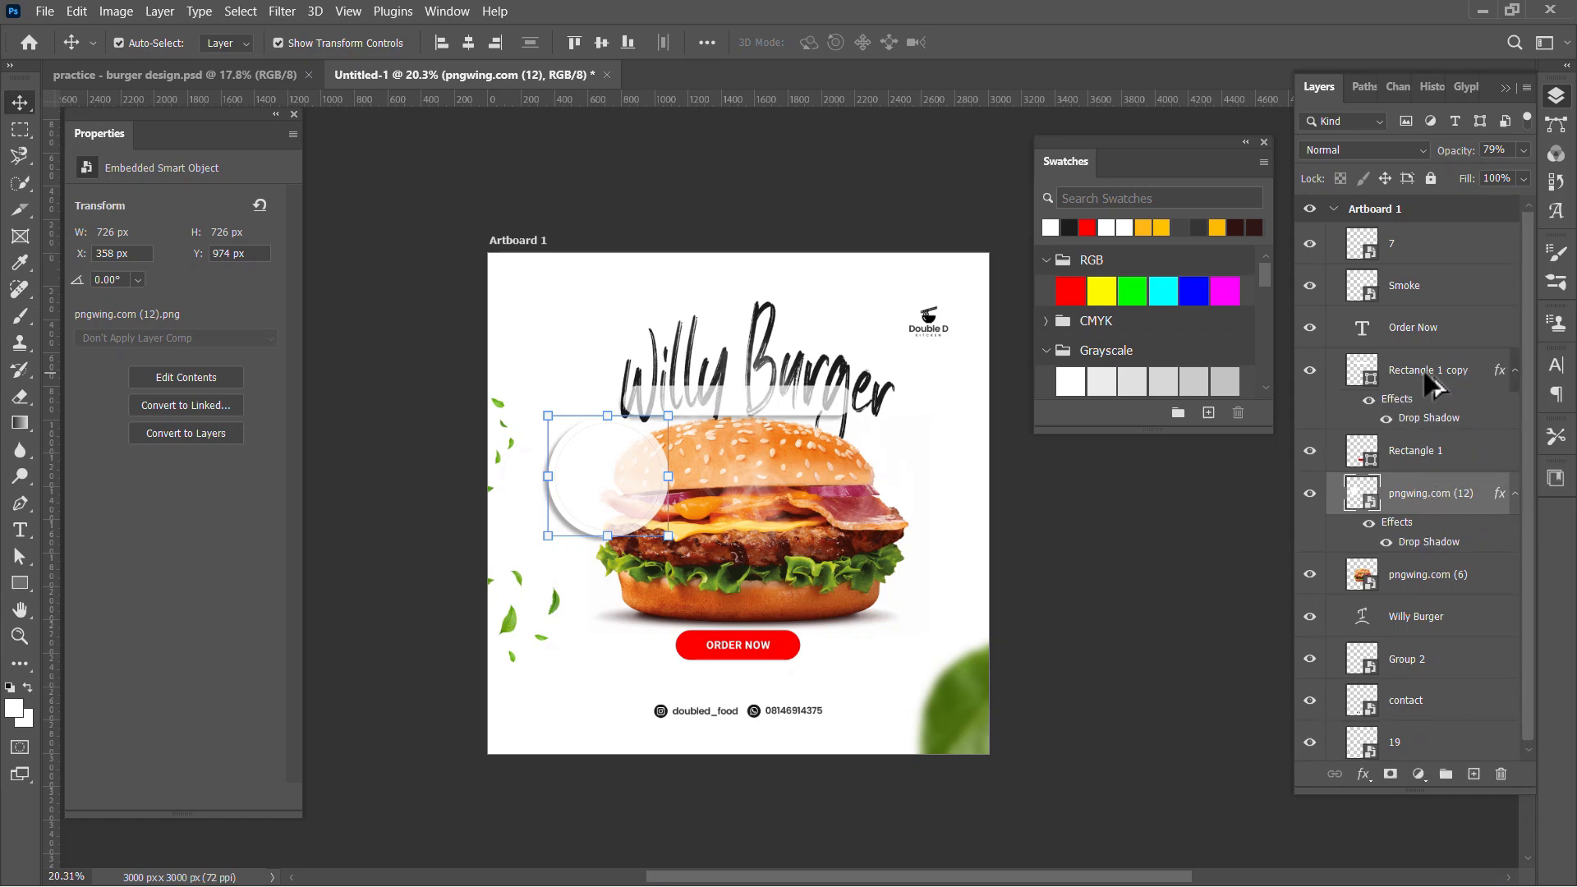
Lock the Smoke layer and raise the opacity of the white bar across the title.
scroll(743, 408, up, 4)
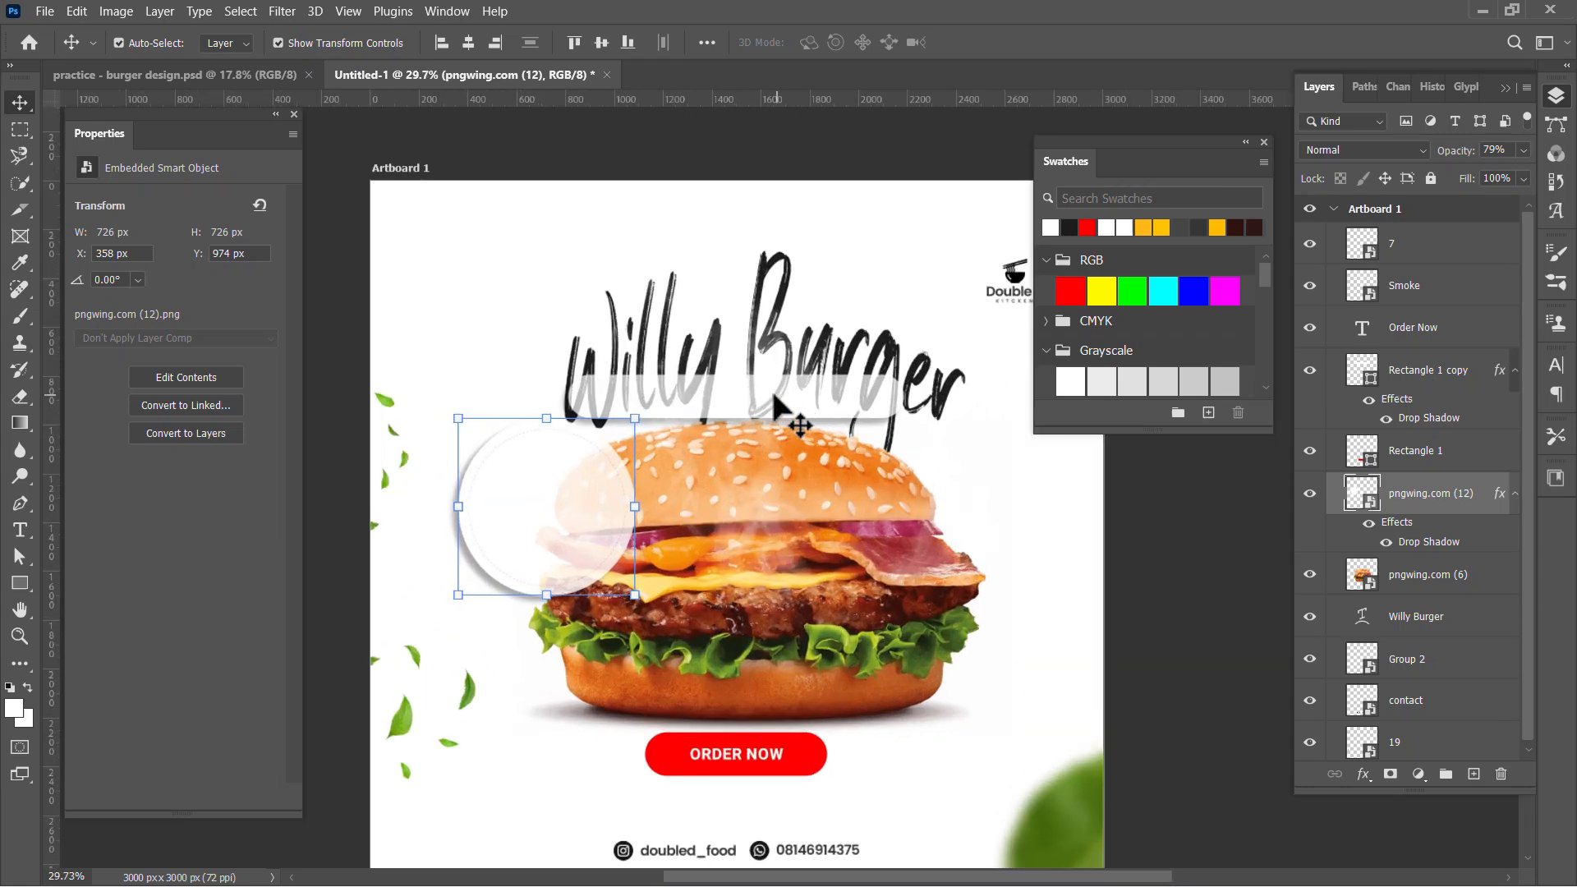
click(776, 407)
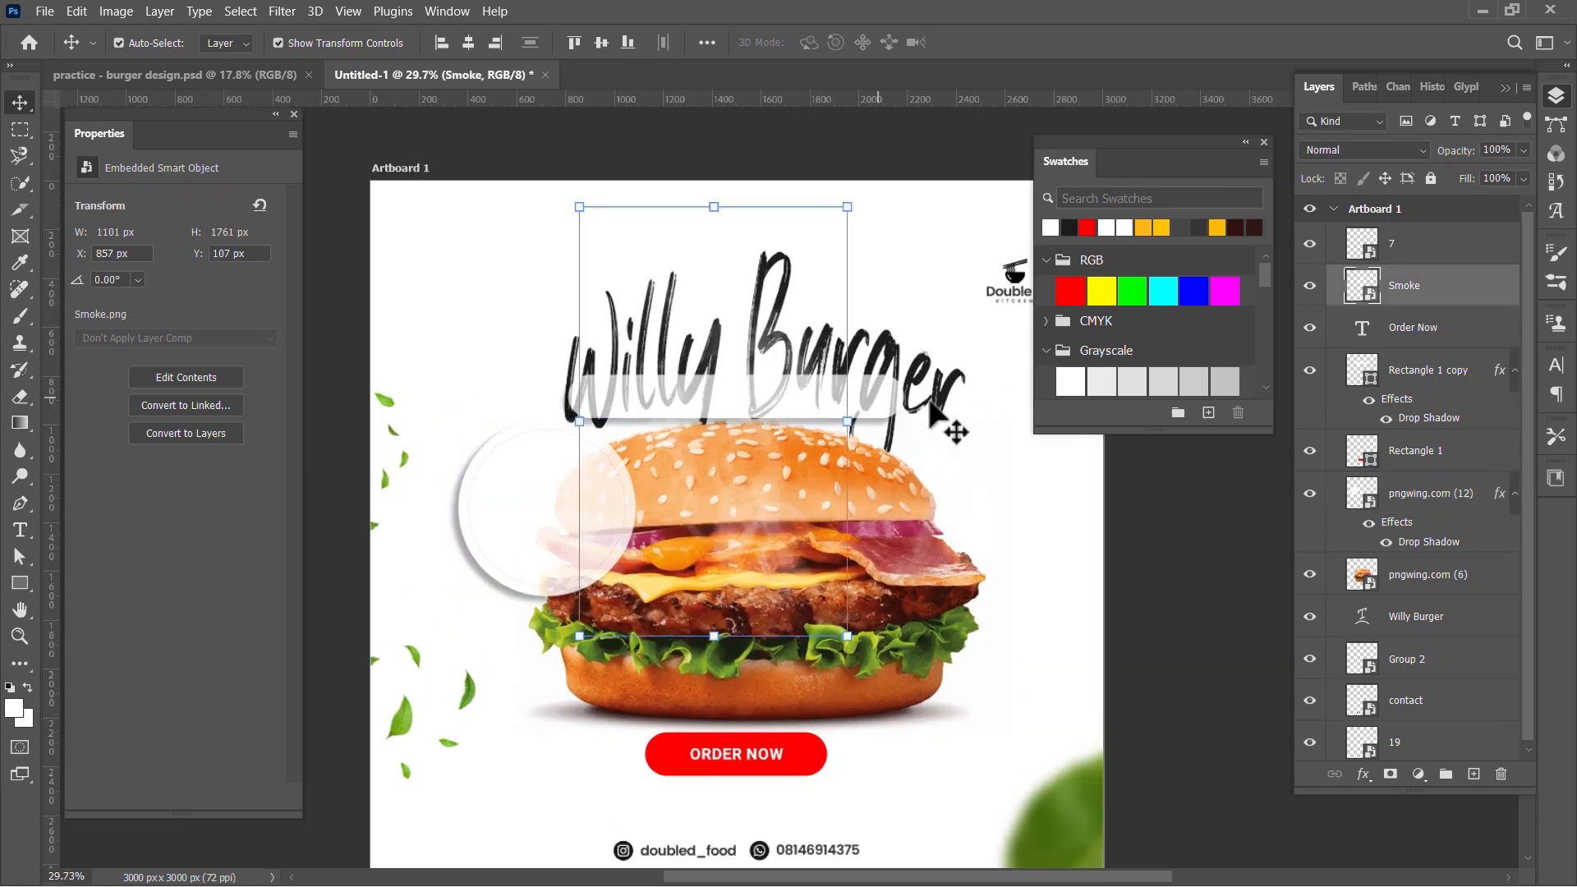
click(1429, 178)
click(802, 427)
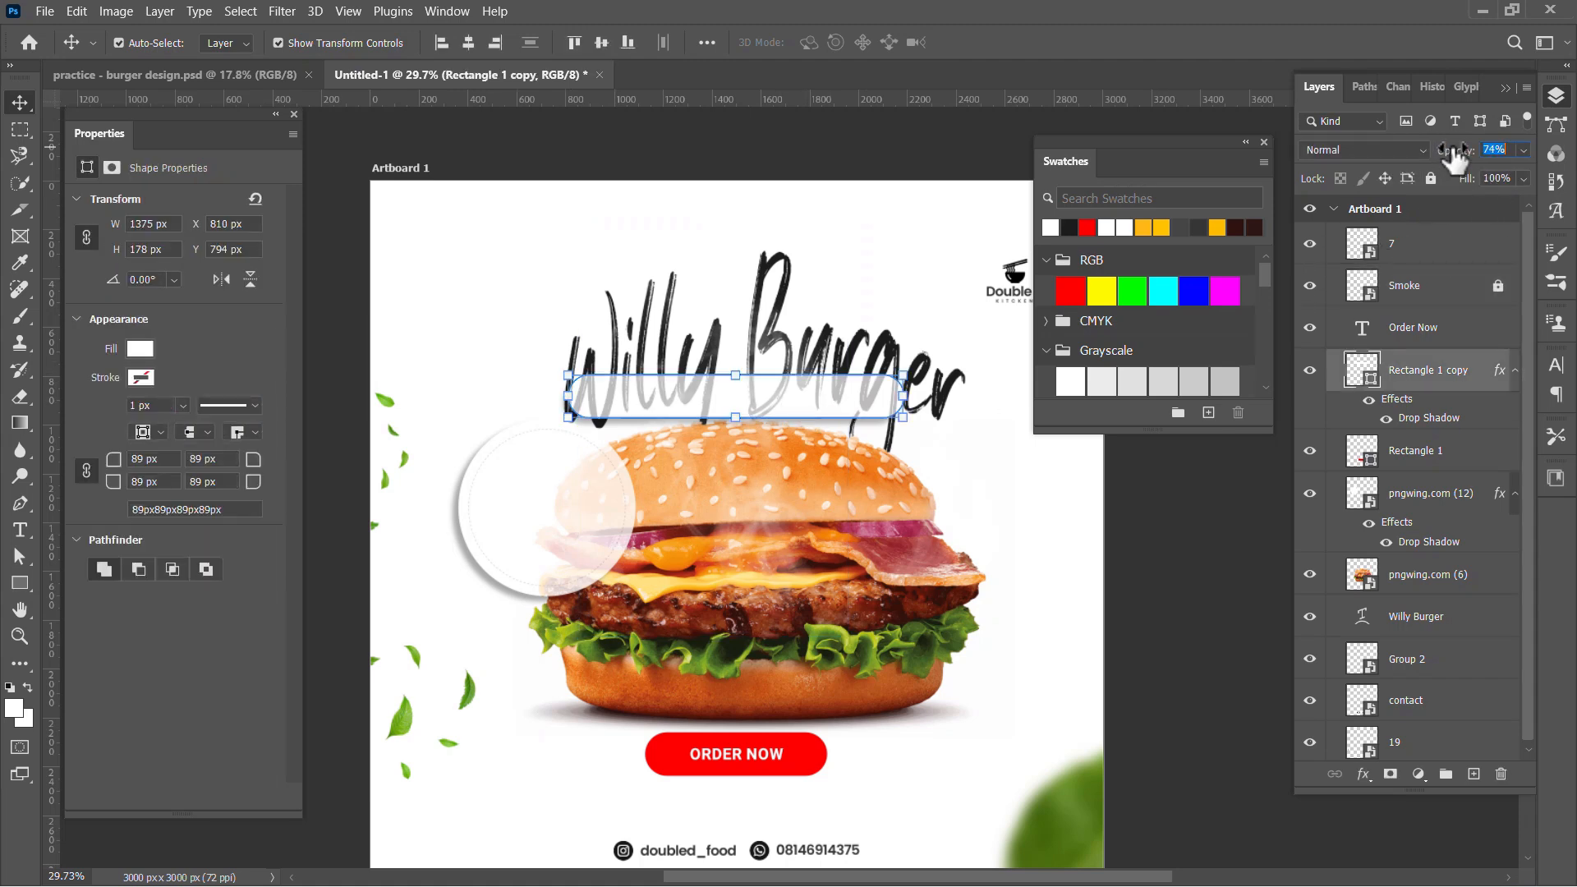
drag(1454, 160, 1467, 159)
Copy the Order Now text onto the white bar across the title and recolour the copy black.
click(727, 761)
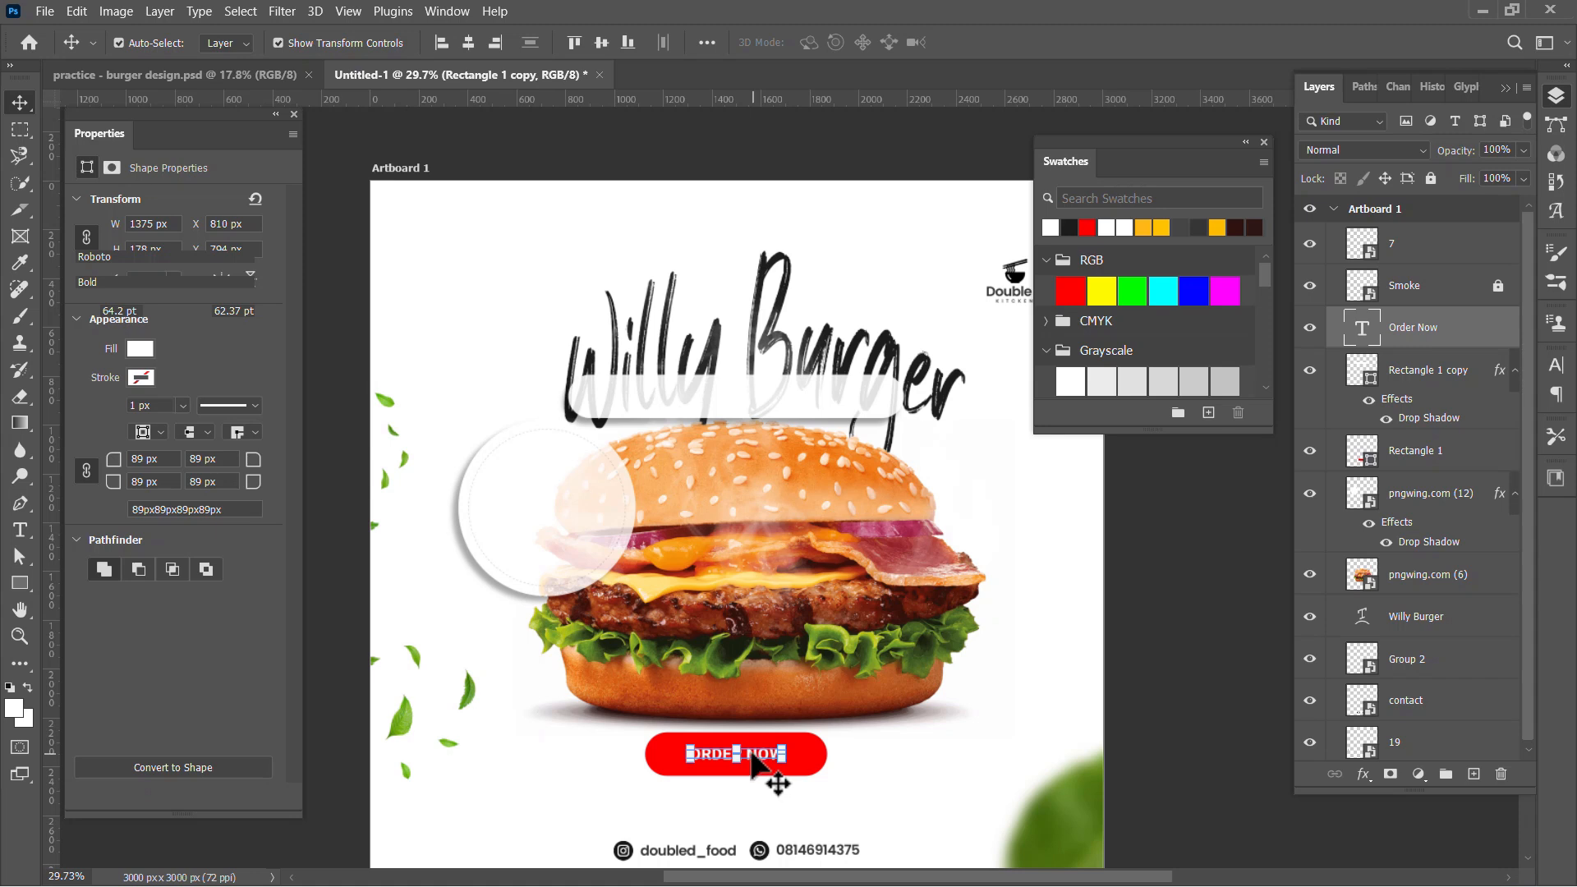
drag(757, 762, 767, 410)
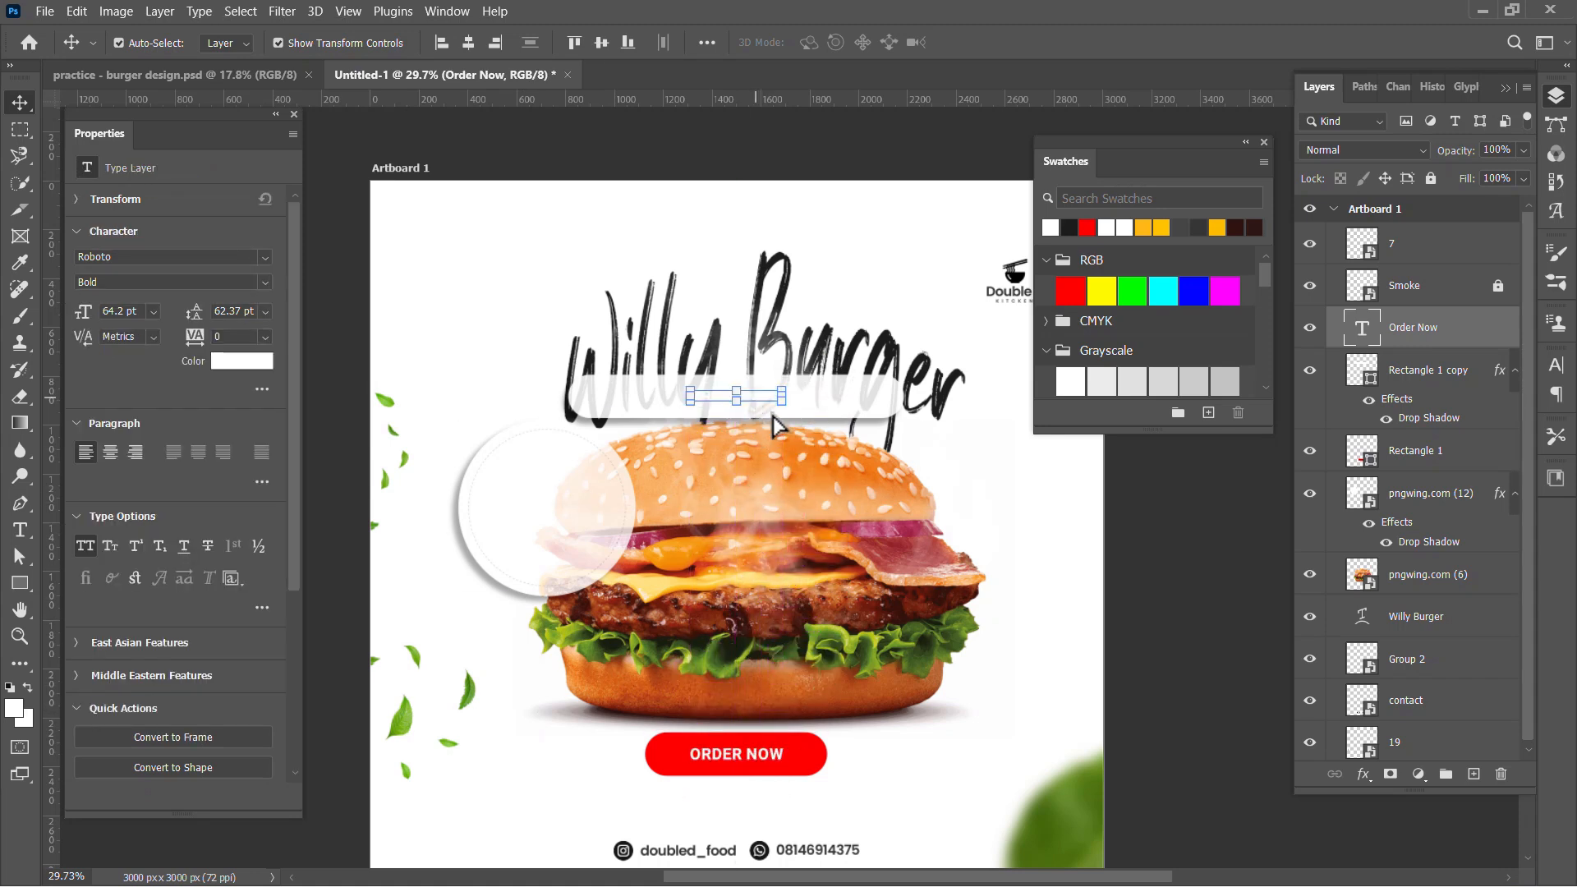
key(ctrl+j)
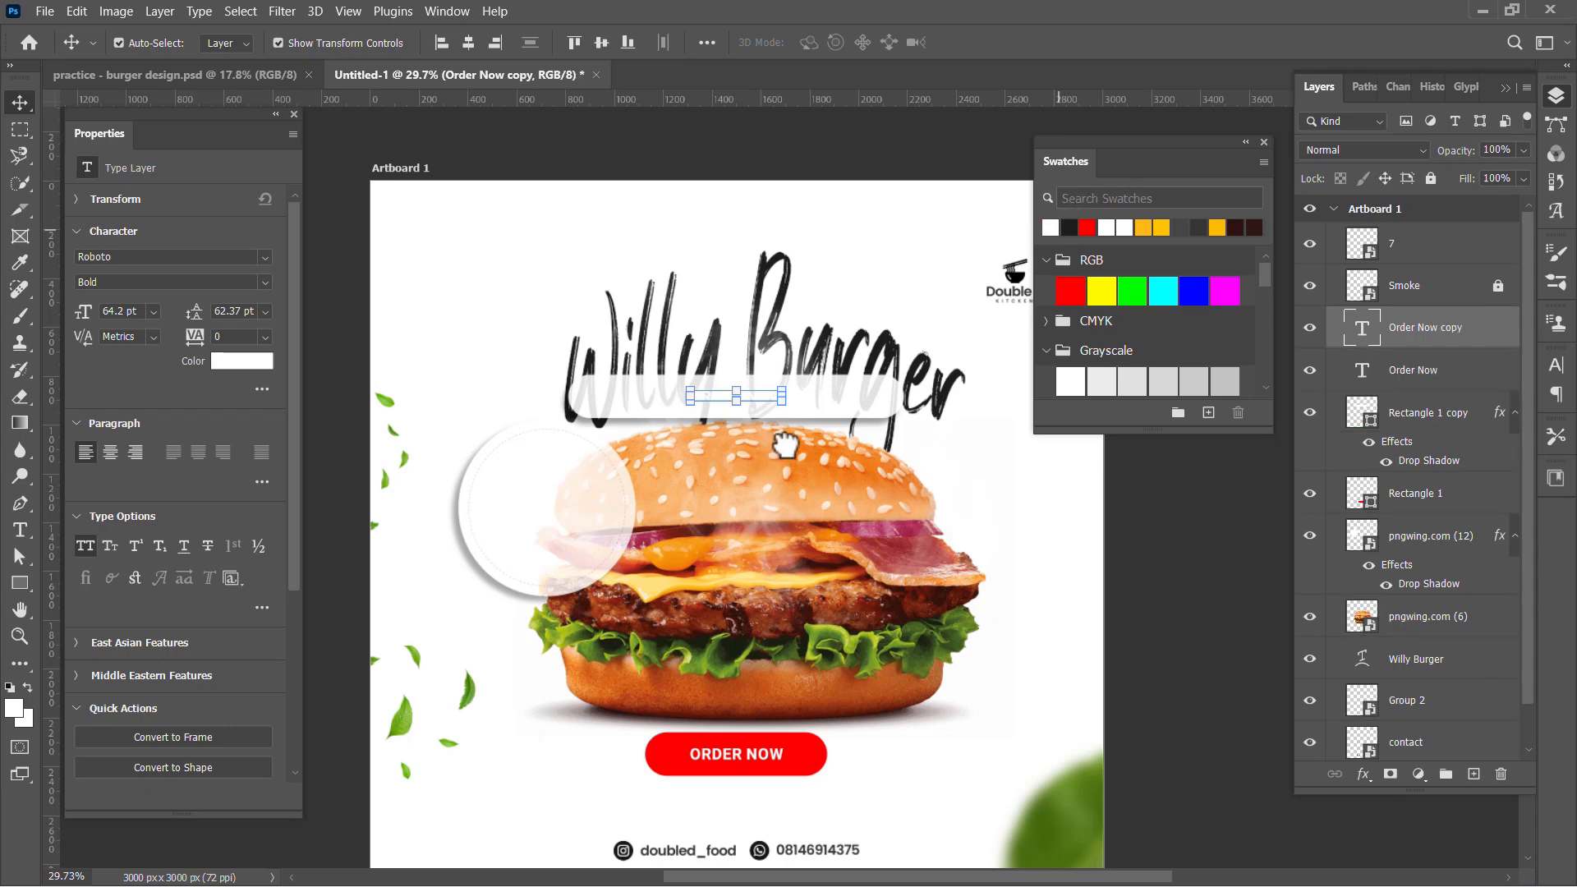
scroll(758, 396, up, 5)
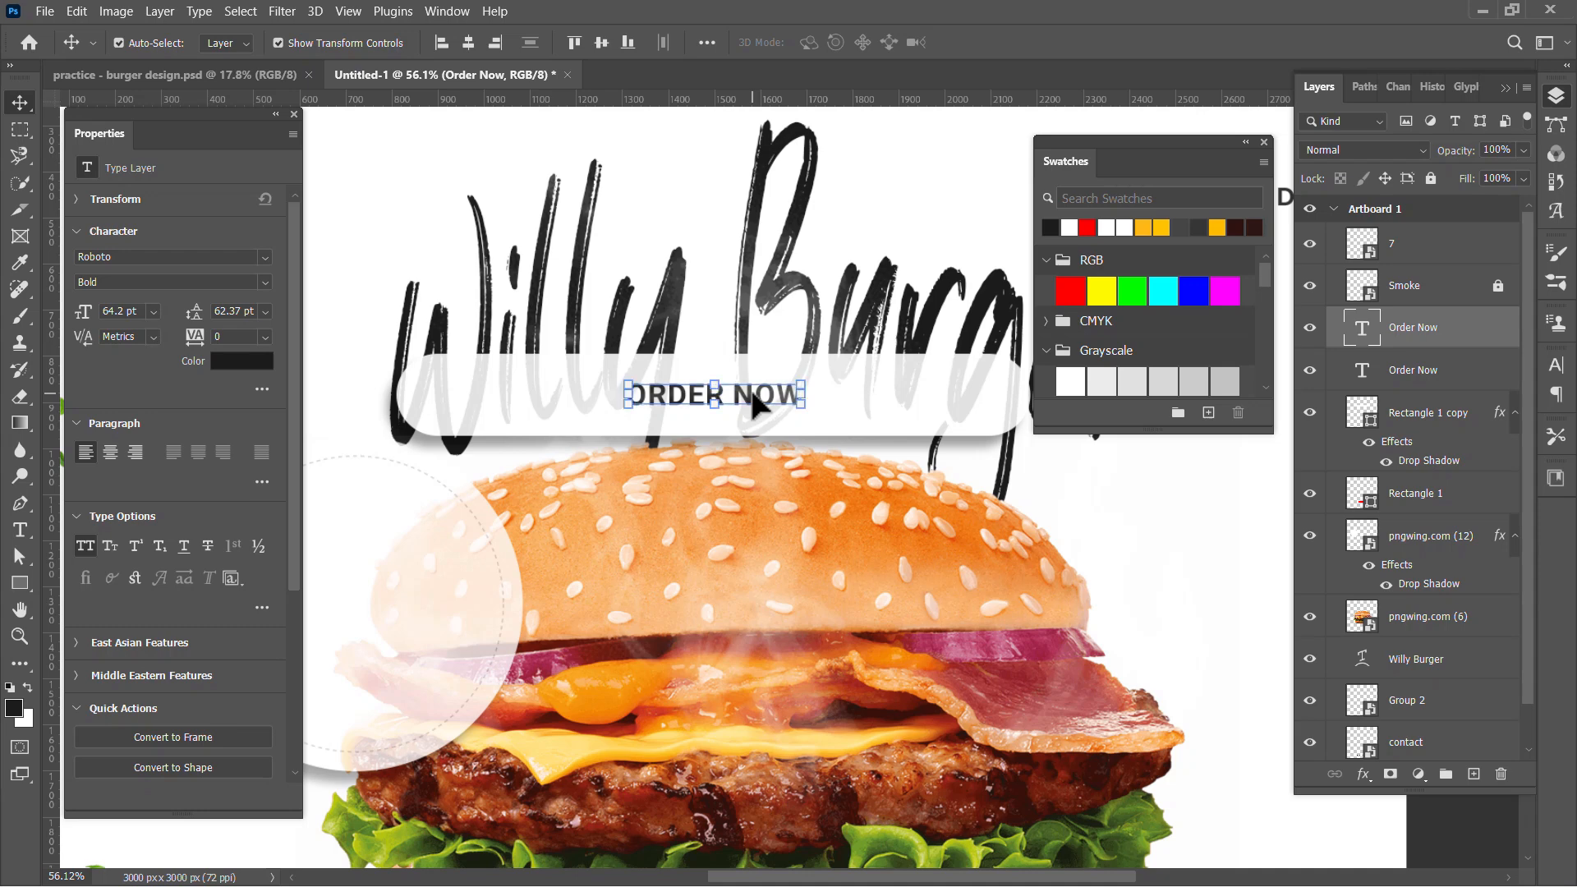
Replace the copied text on the white bar with "Special offer" and centre-align it.
click(21, 531)
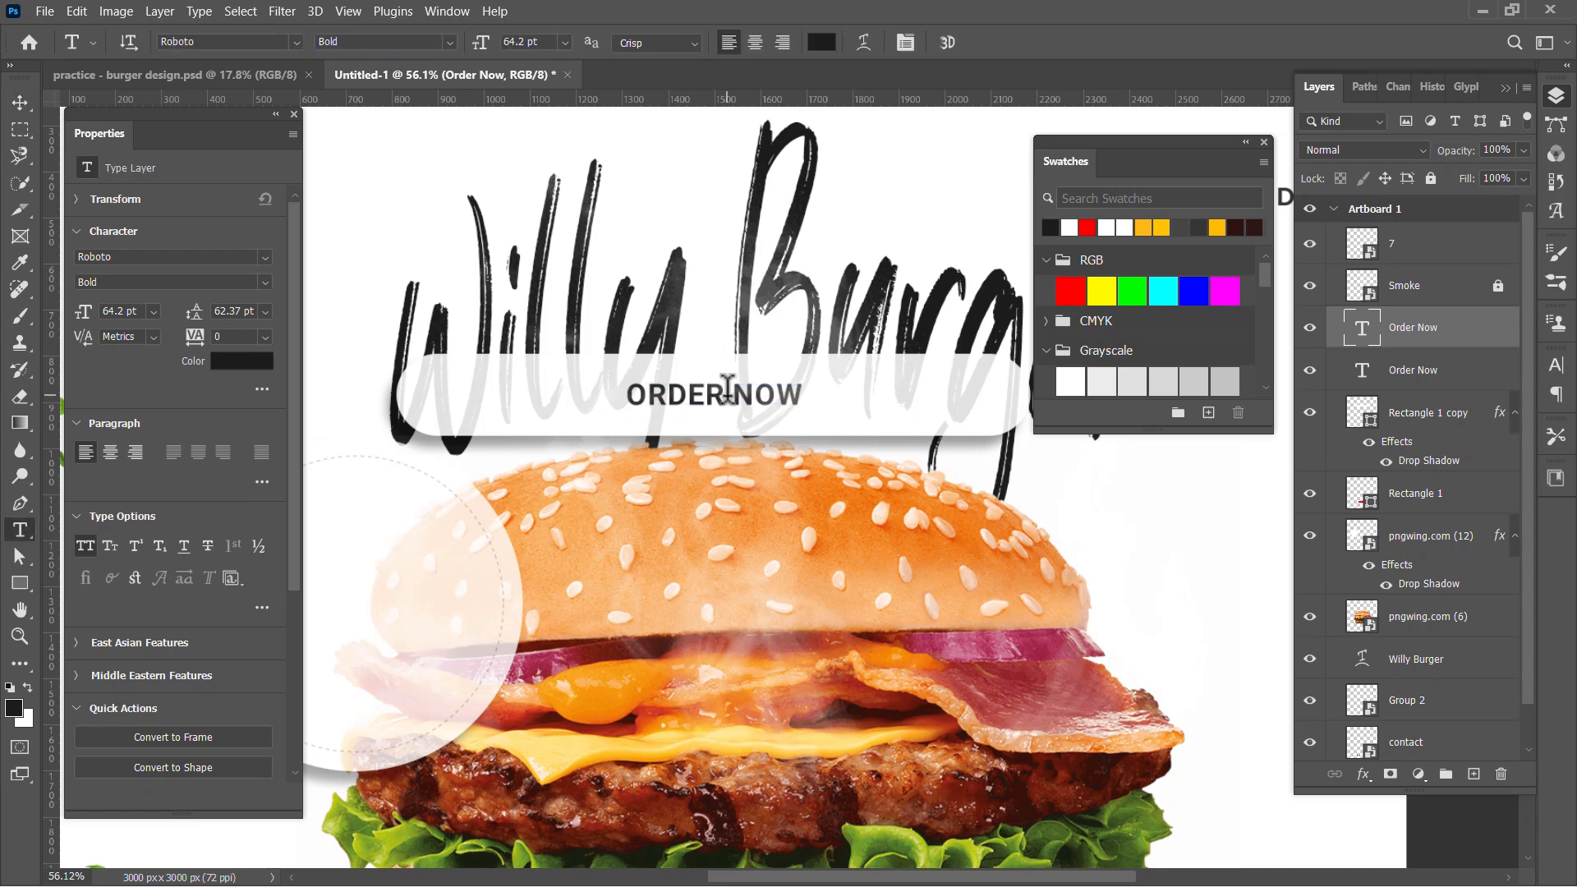
key(ctrl+a)
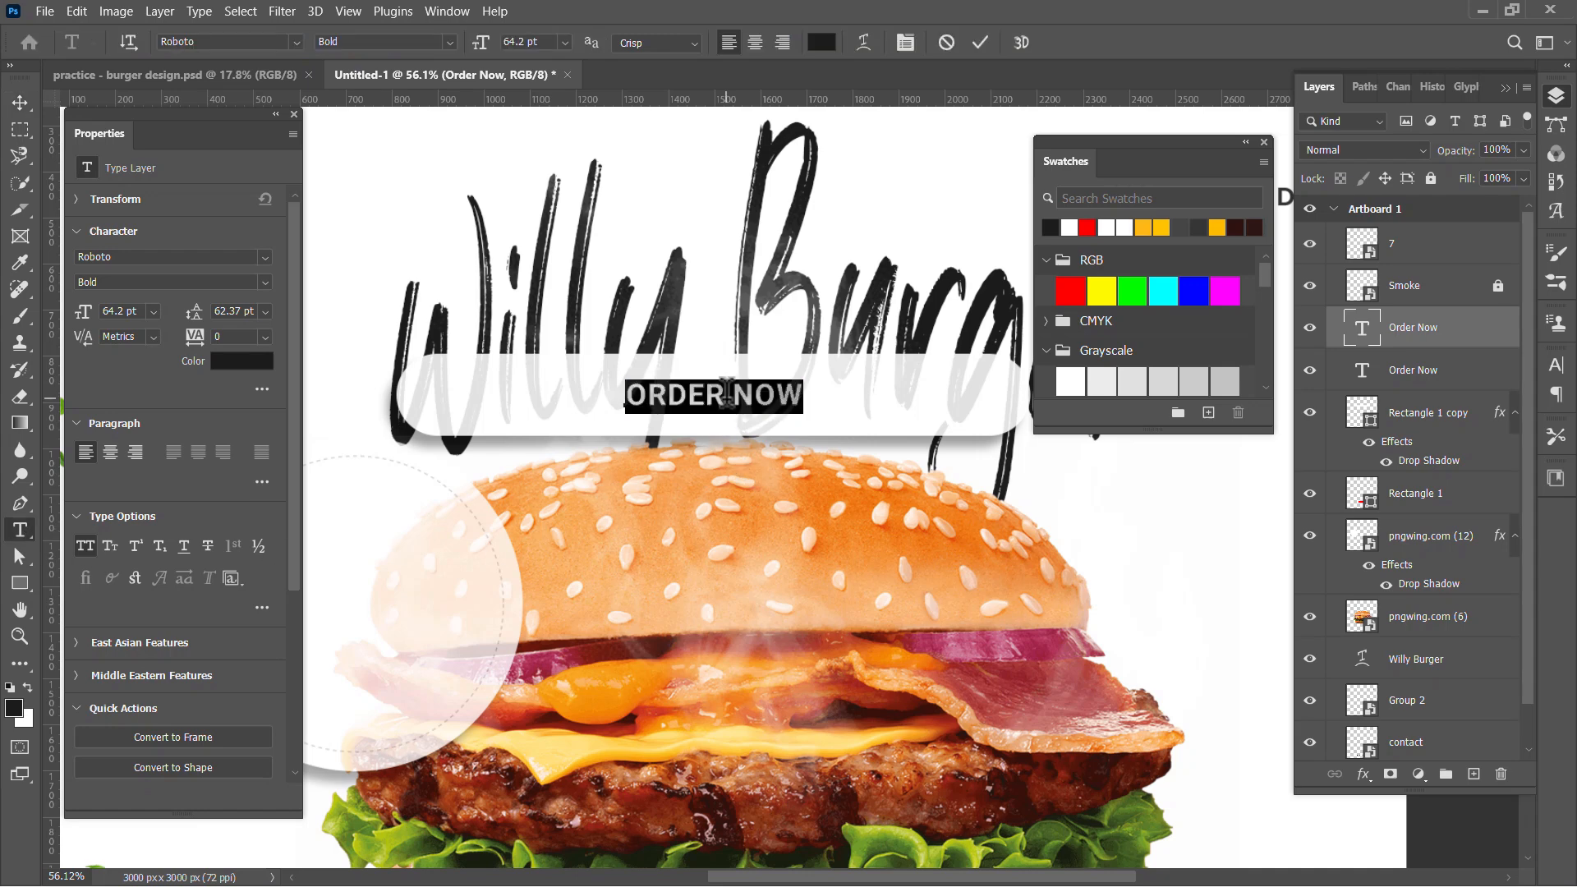
text(C)
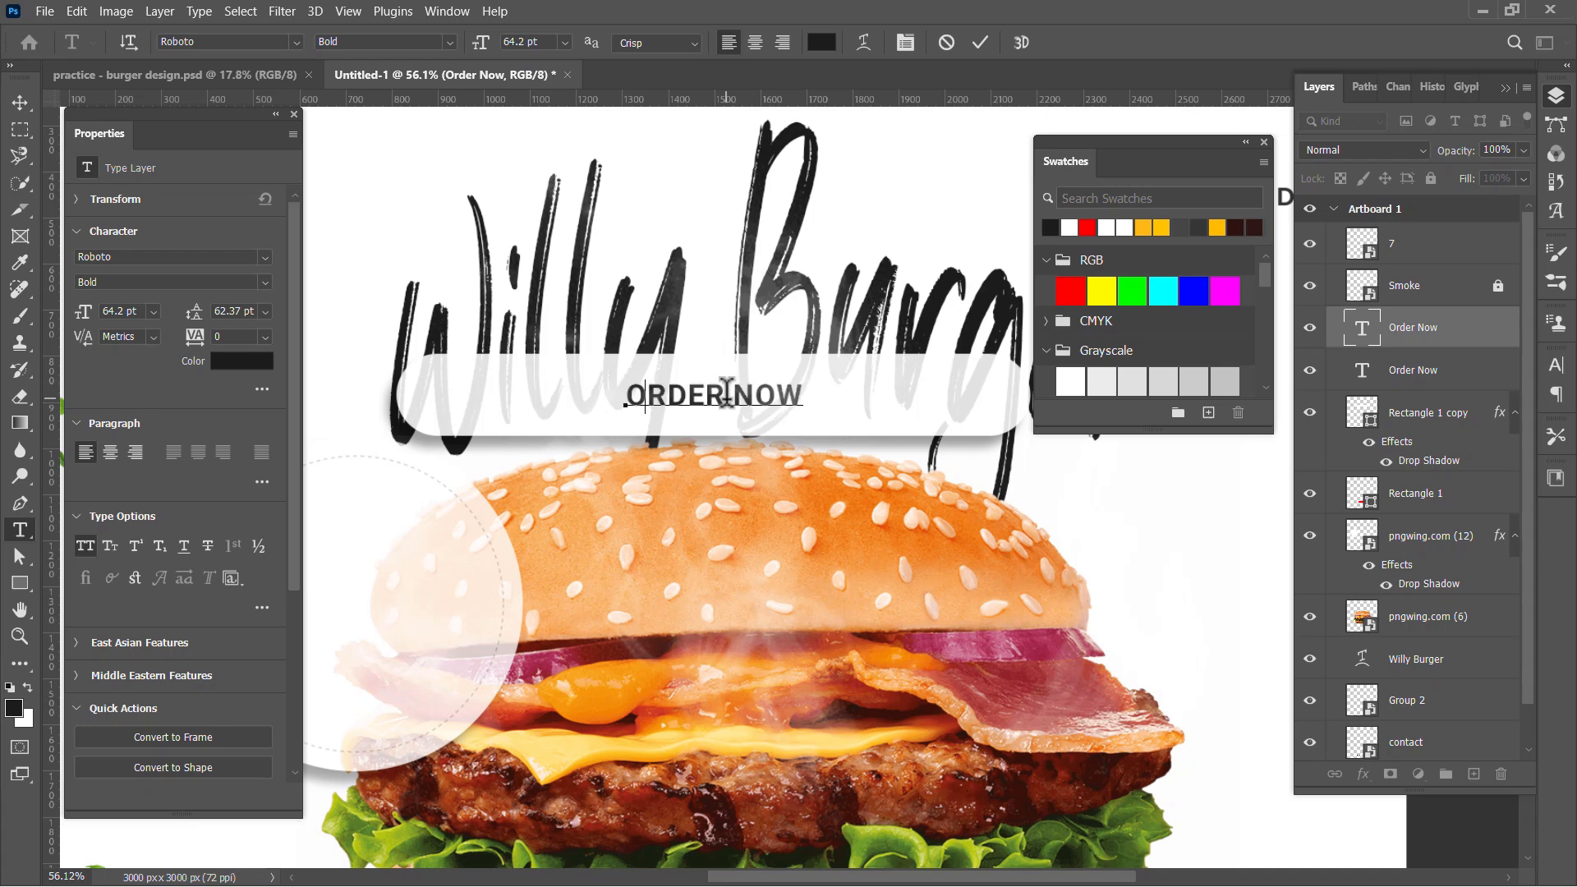
text(PECIAL OFFER)
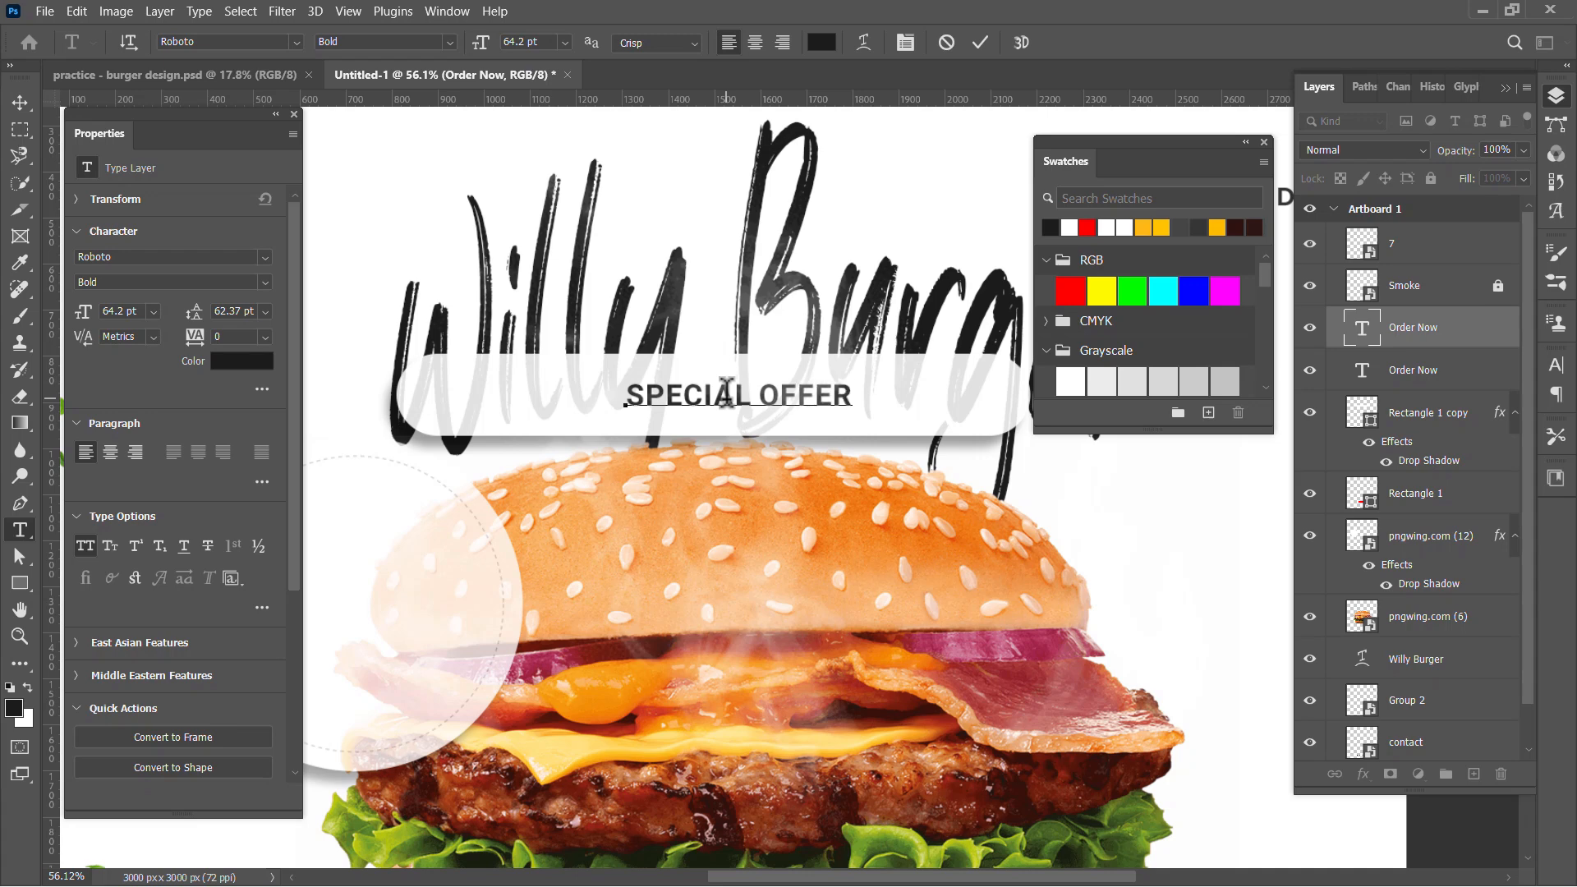
click(754, 43)
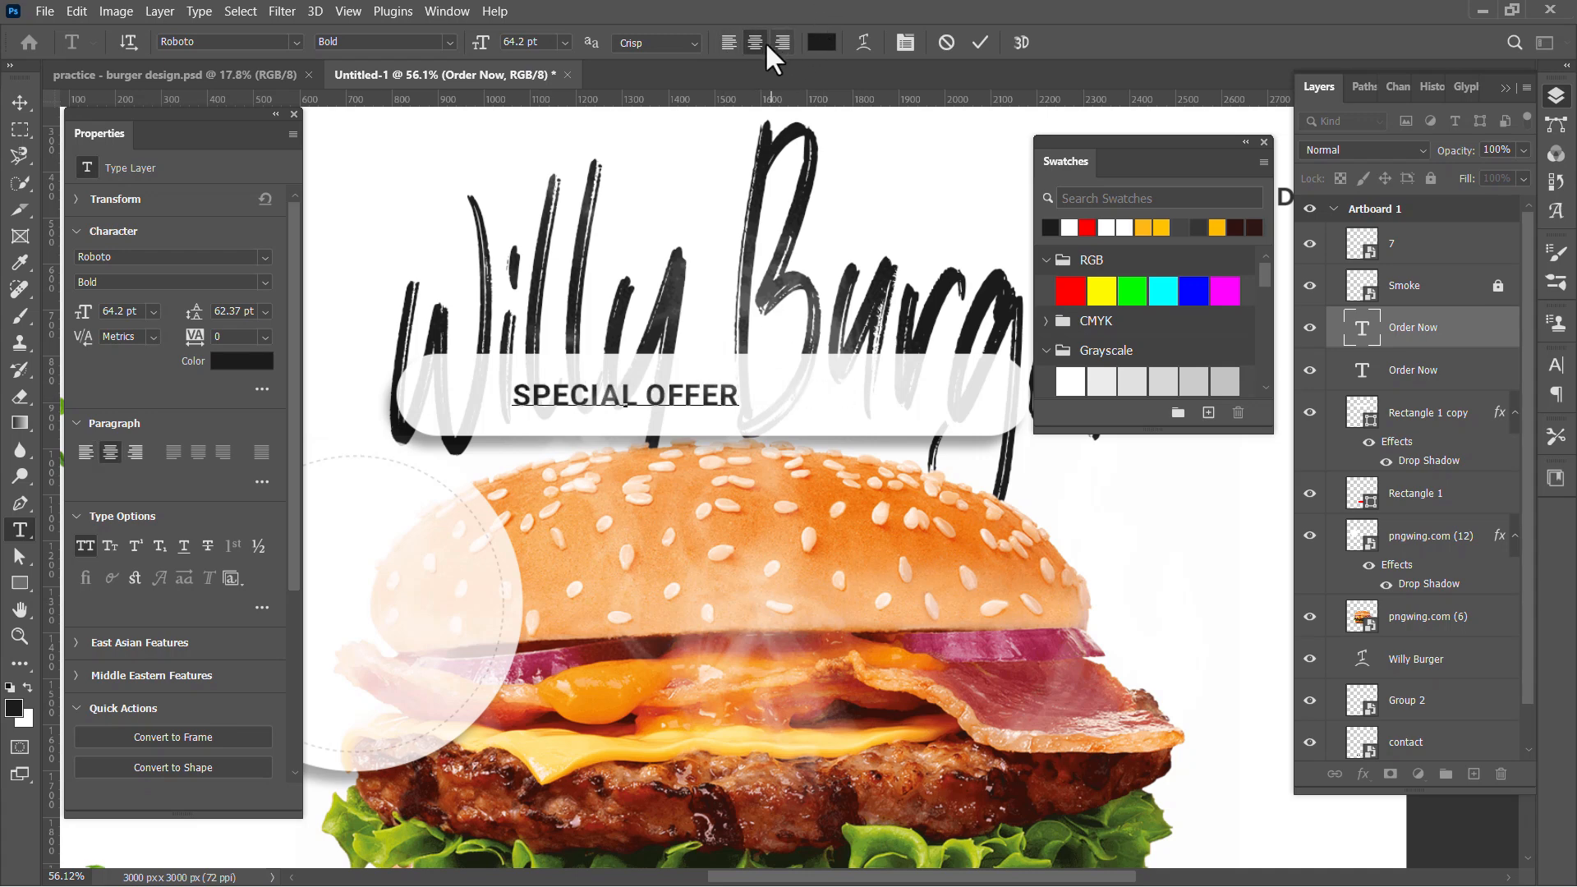
click(971, 43)
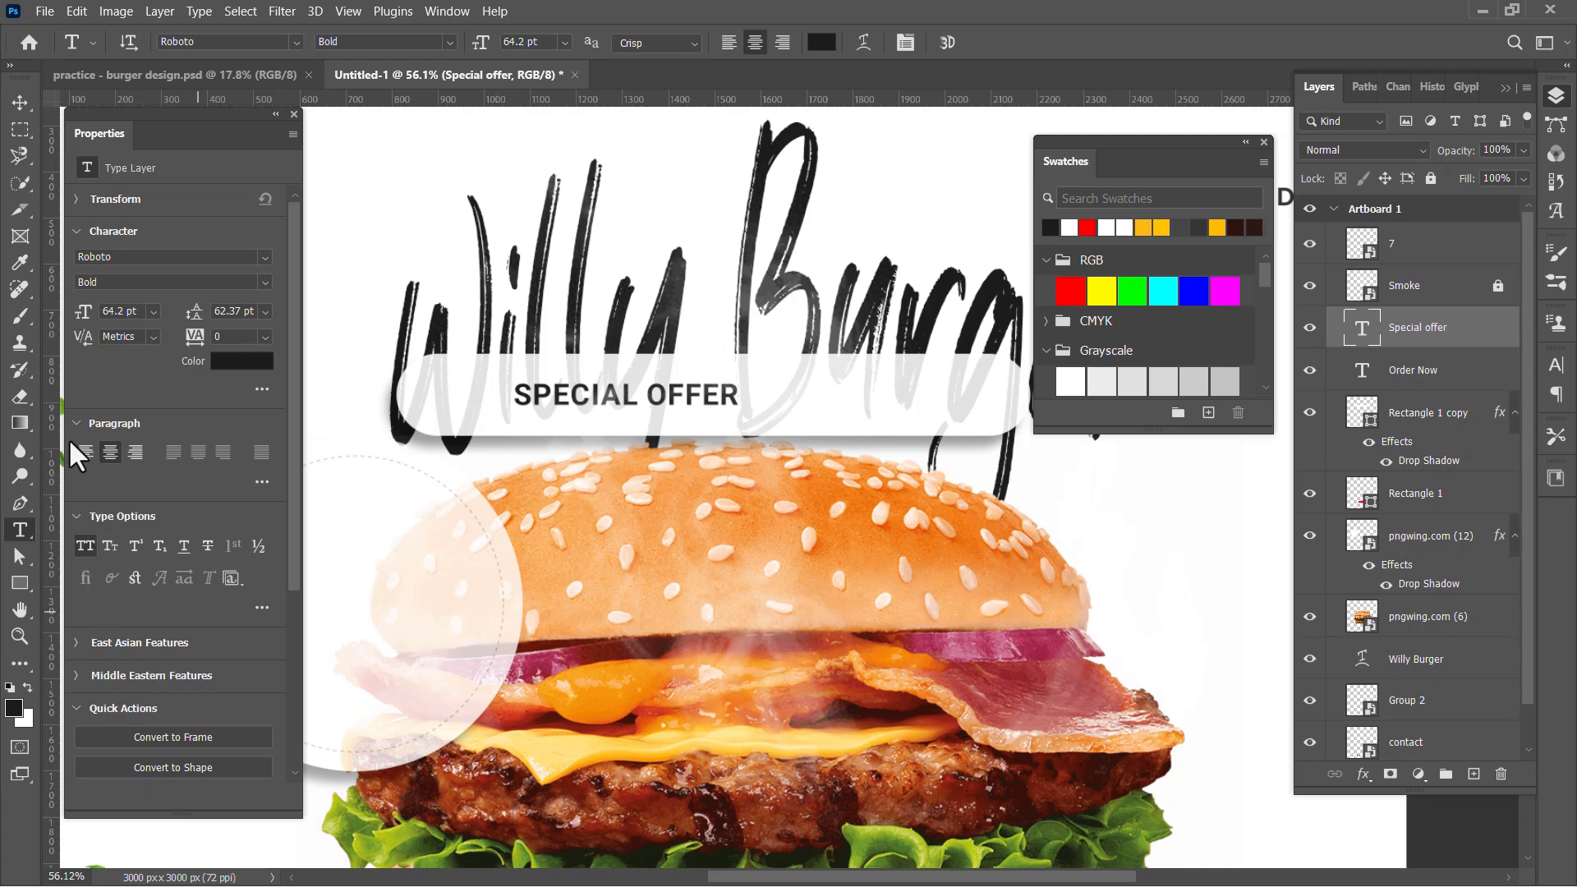
click(19, 103)
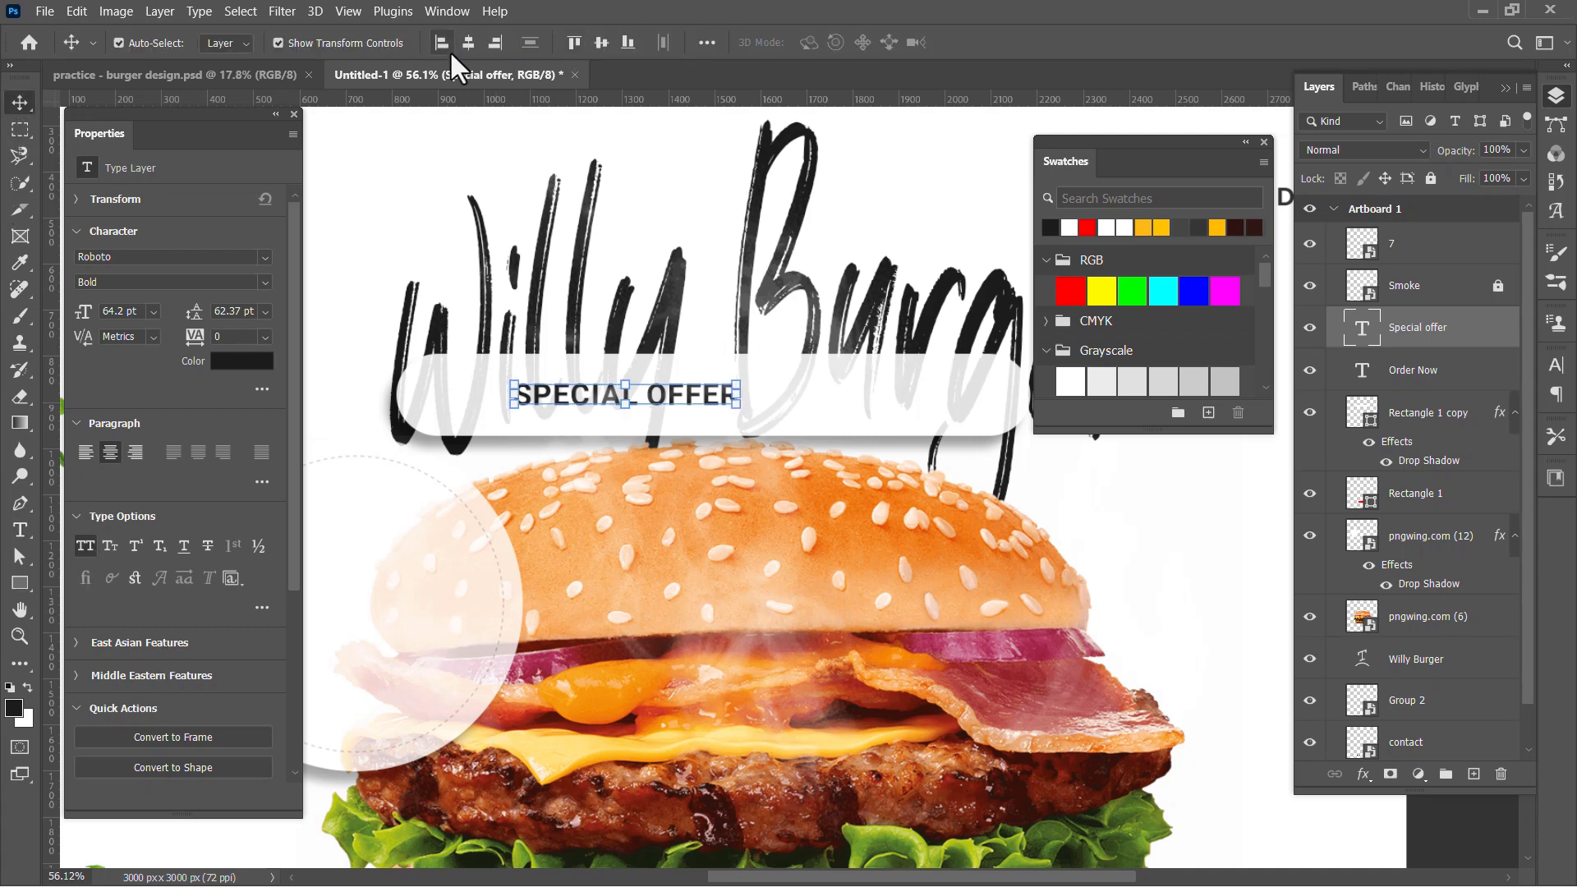
Centre the Special Offer text horizontally on the white bar and set its tracking to 820.
click(473, 45)
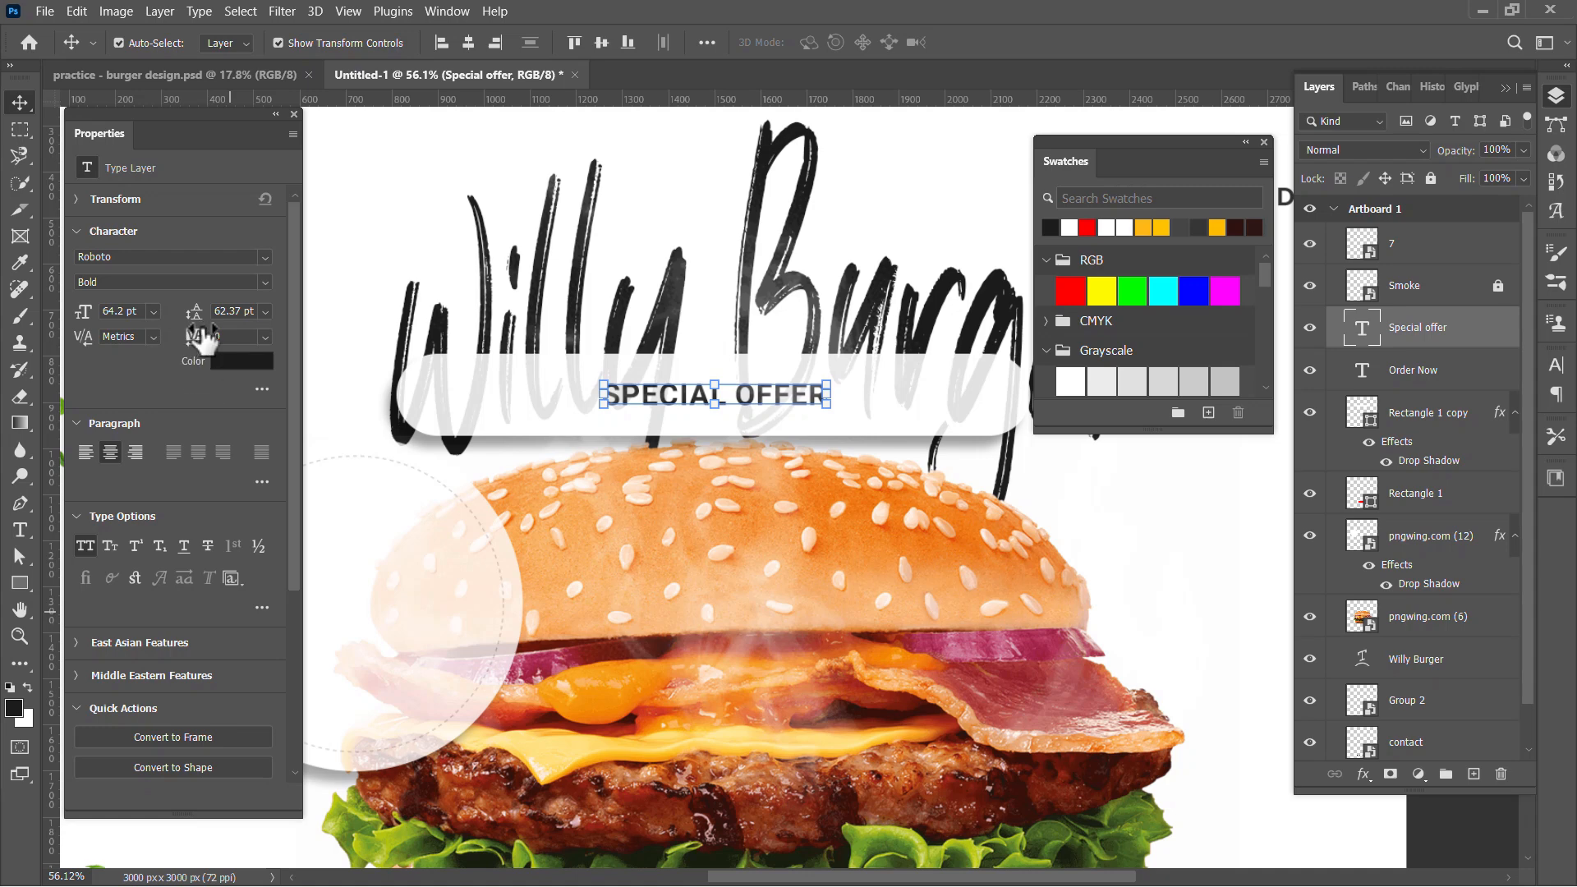
drag(201, 343, 231, 338)
text(820)
key(Return)
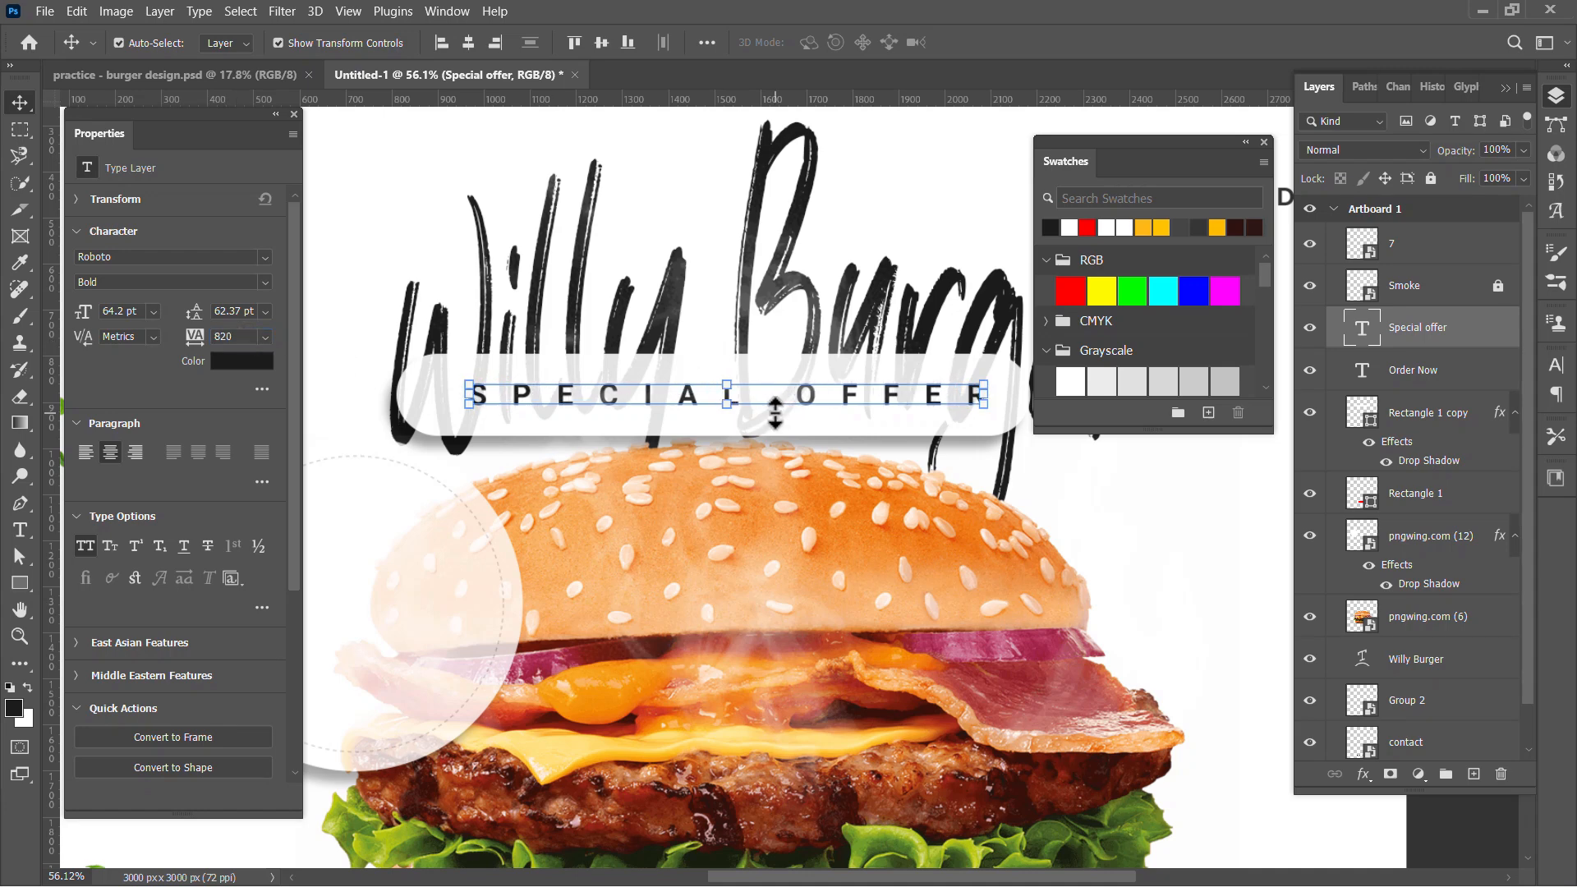
Move the Willy Burger title slightly up on the artboard.
scroll(769, 405, down, 5)
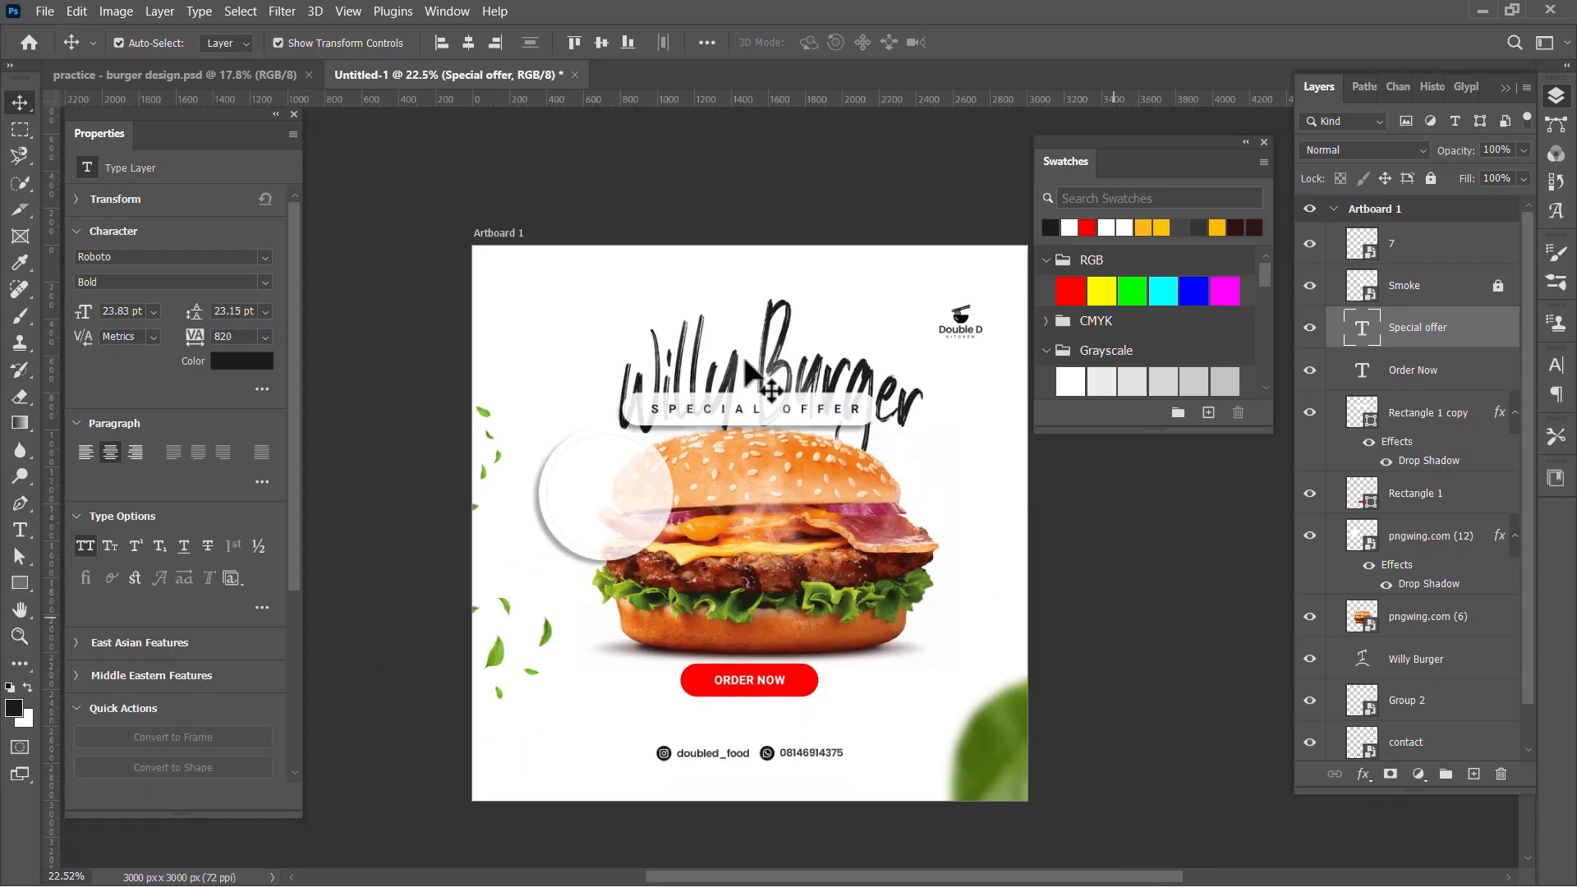
scroll(806, 418, down, 1)
drag(793, 372, 785, 346)
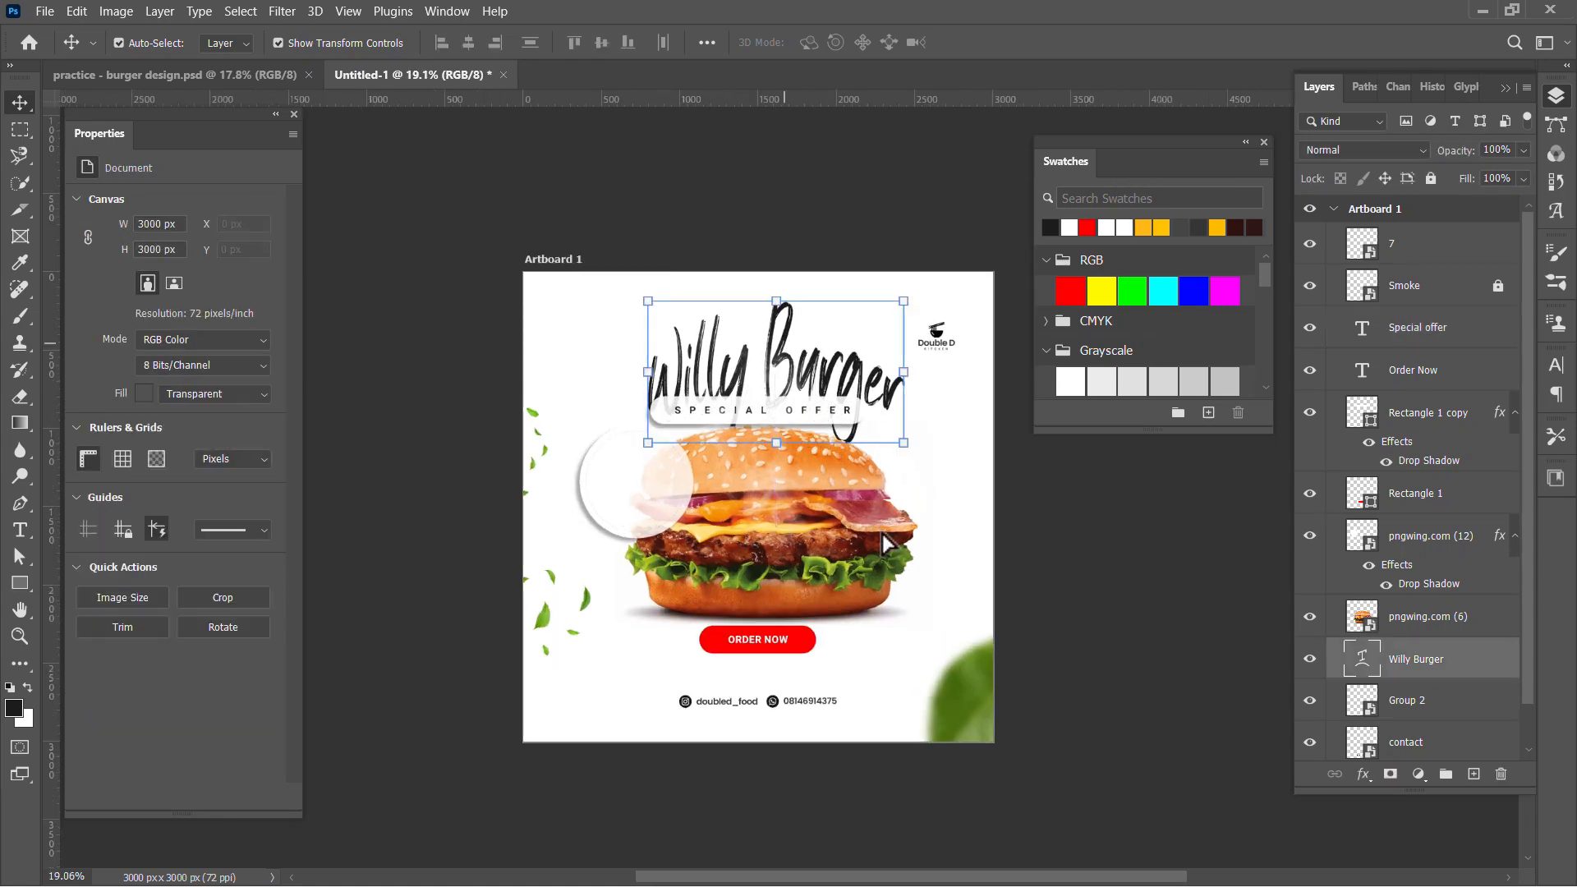
Move the burger image and the white circle image down together until the burger's base overlaps the Order Now button.
shift+click(654, 519)
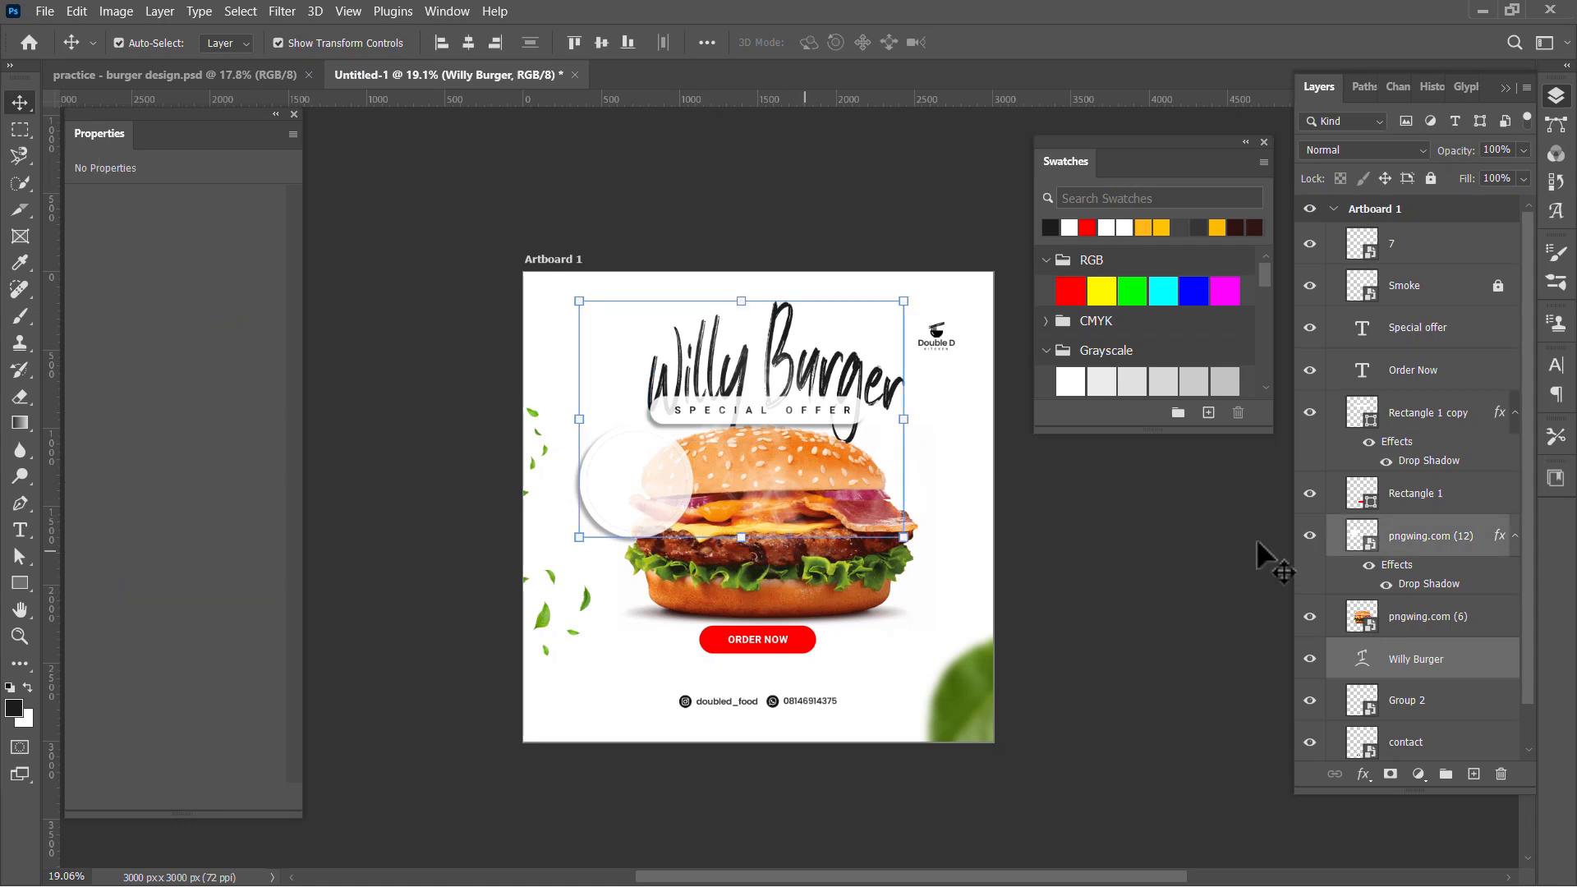
click(617, 521)
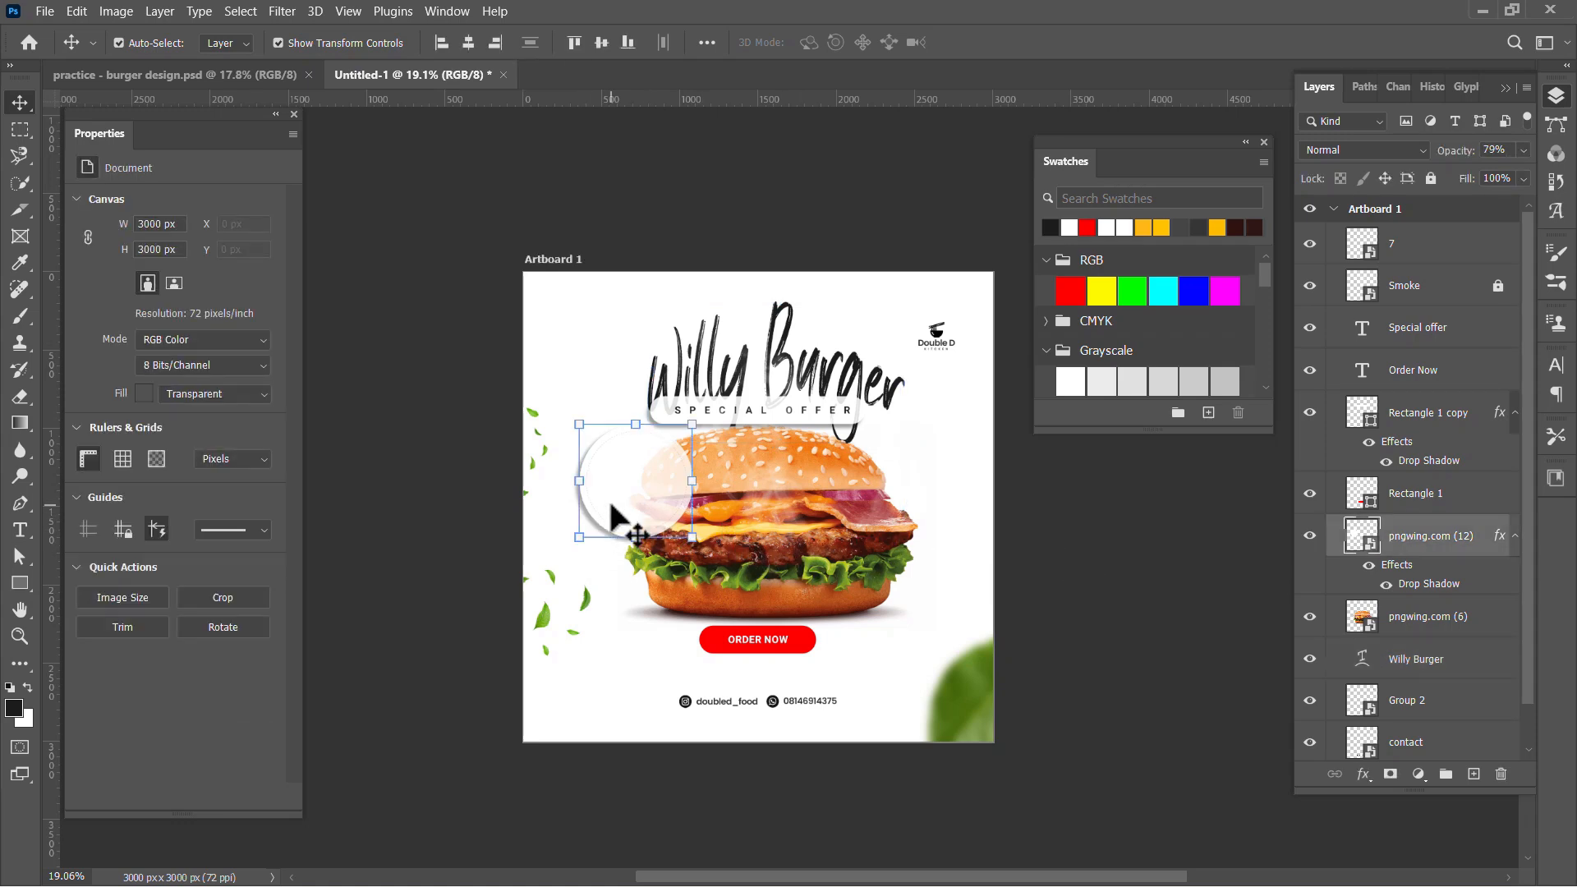
shift+click(732, 530)
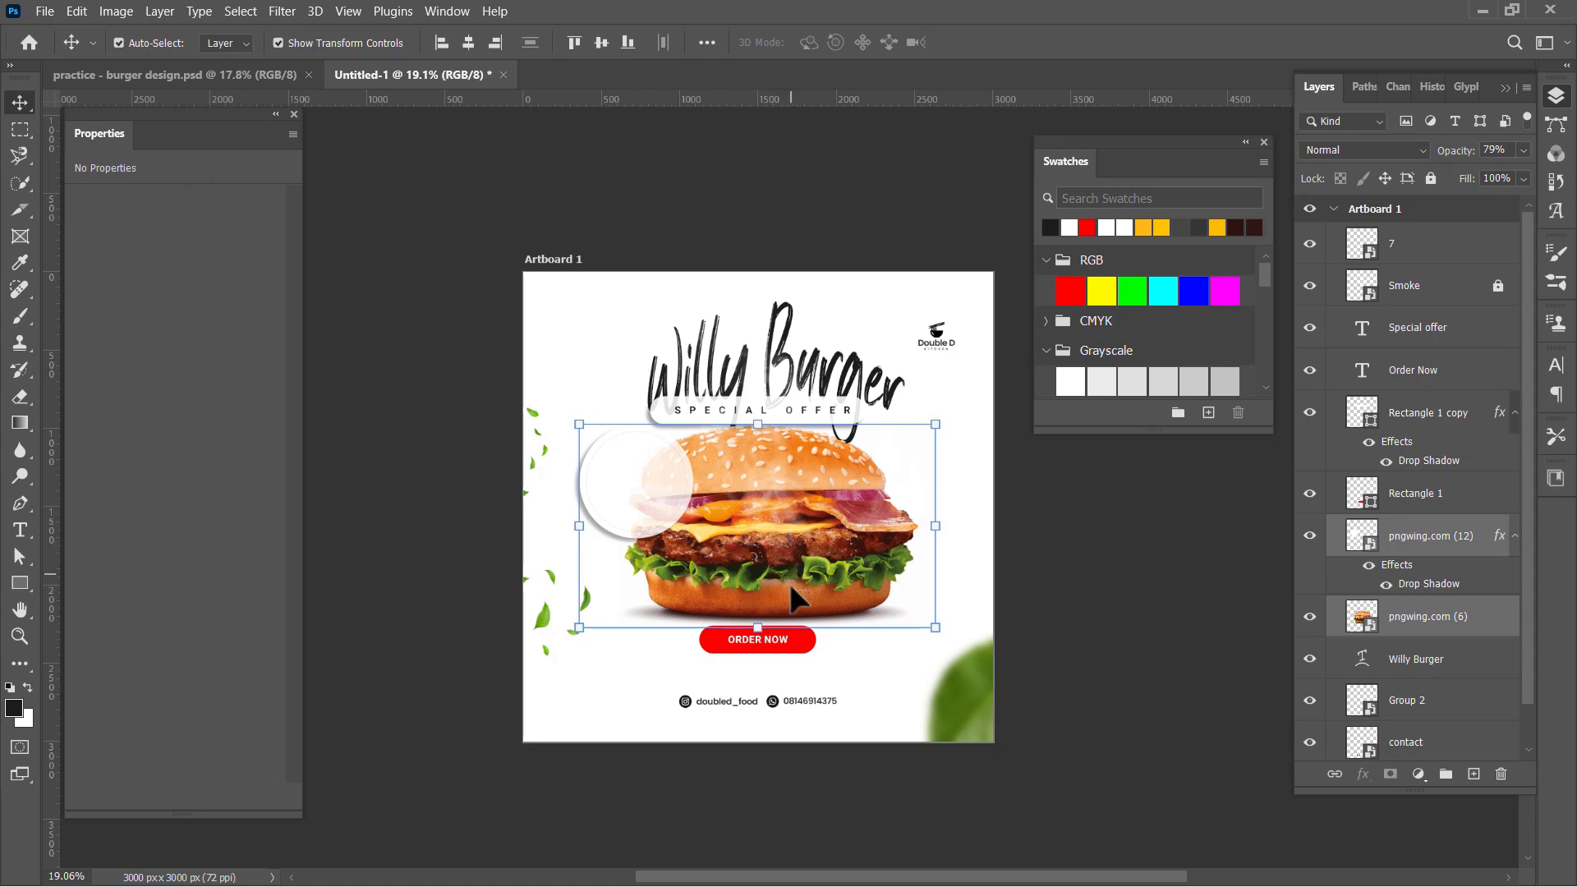
key(shift+Down)
key(shift+Down)
key(shift+Down)
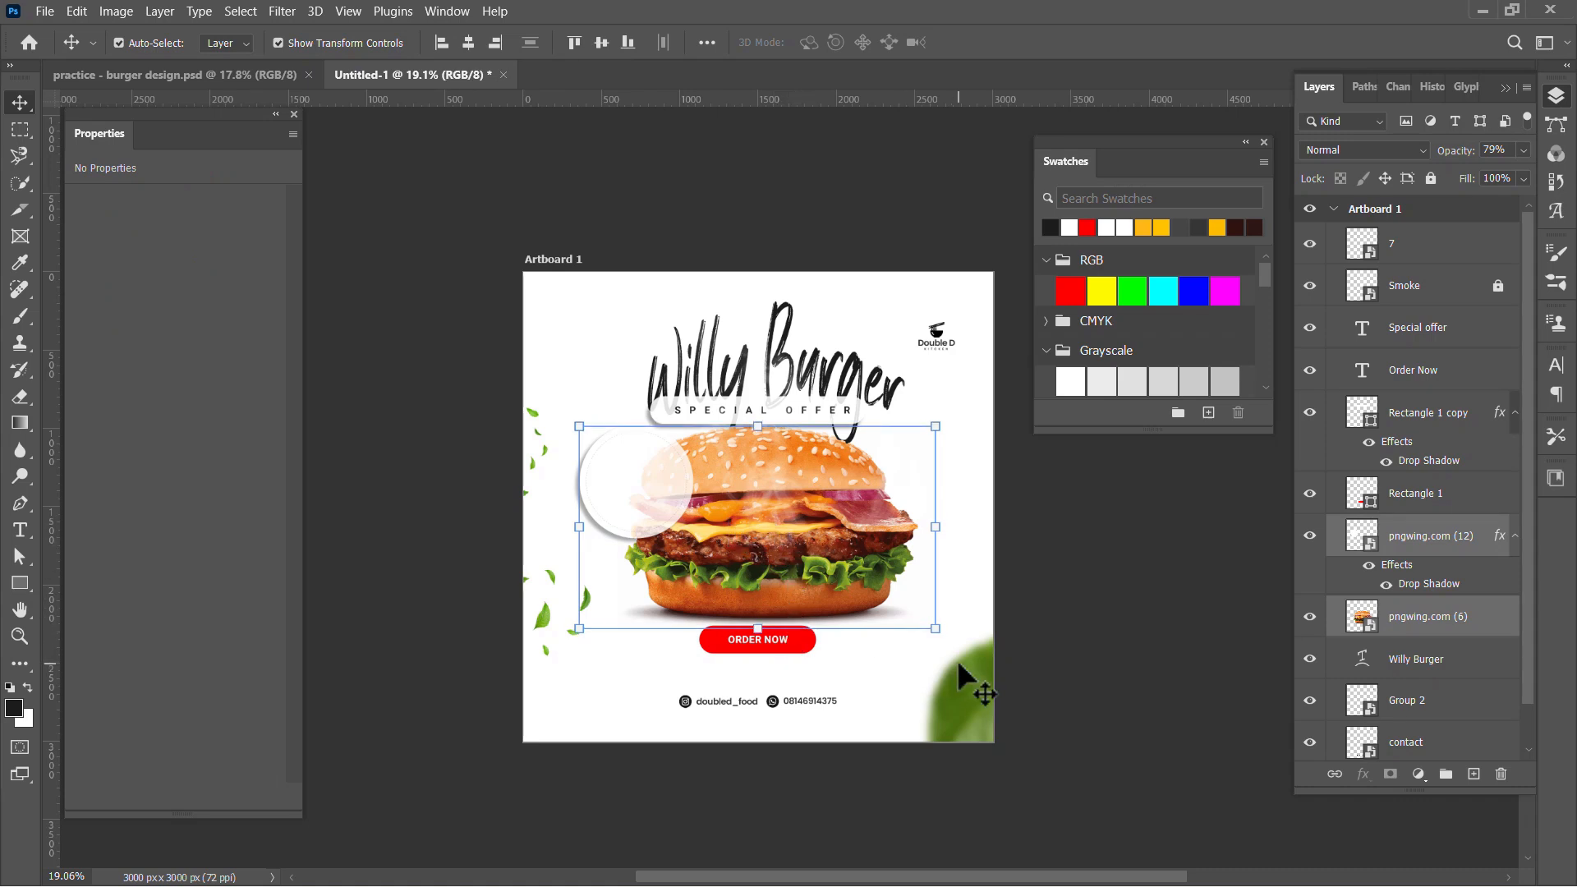
key(shift+Down)
key(shift+Down)
key(shift+Down)
key(shift+Down)
key(shift+Down)
key(shift+Down)
key(shift+Down)
key(shift+Down)
key(shift+Down)
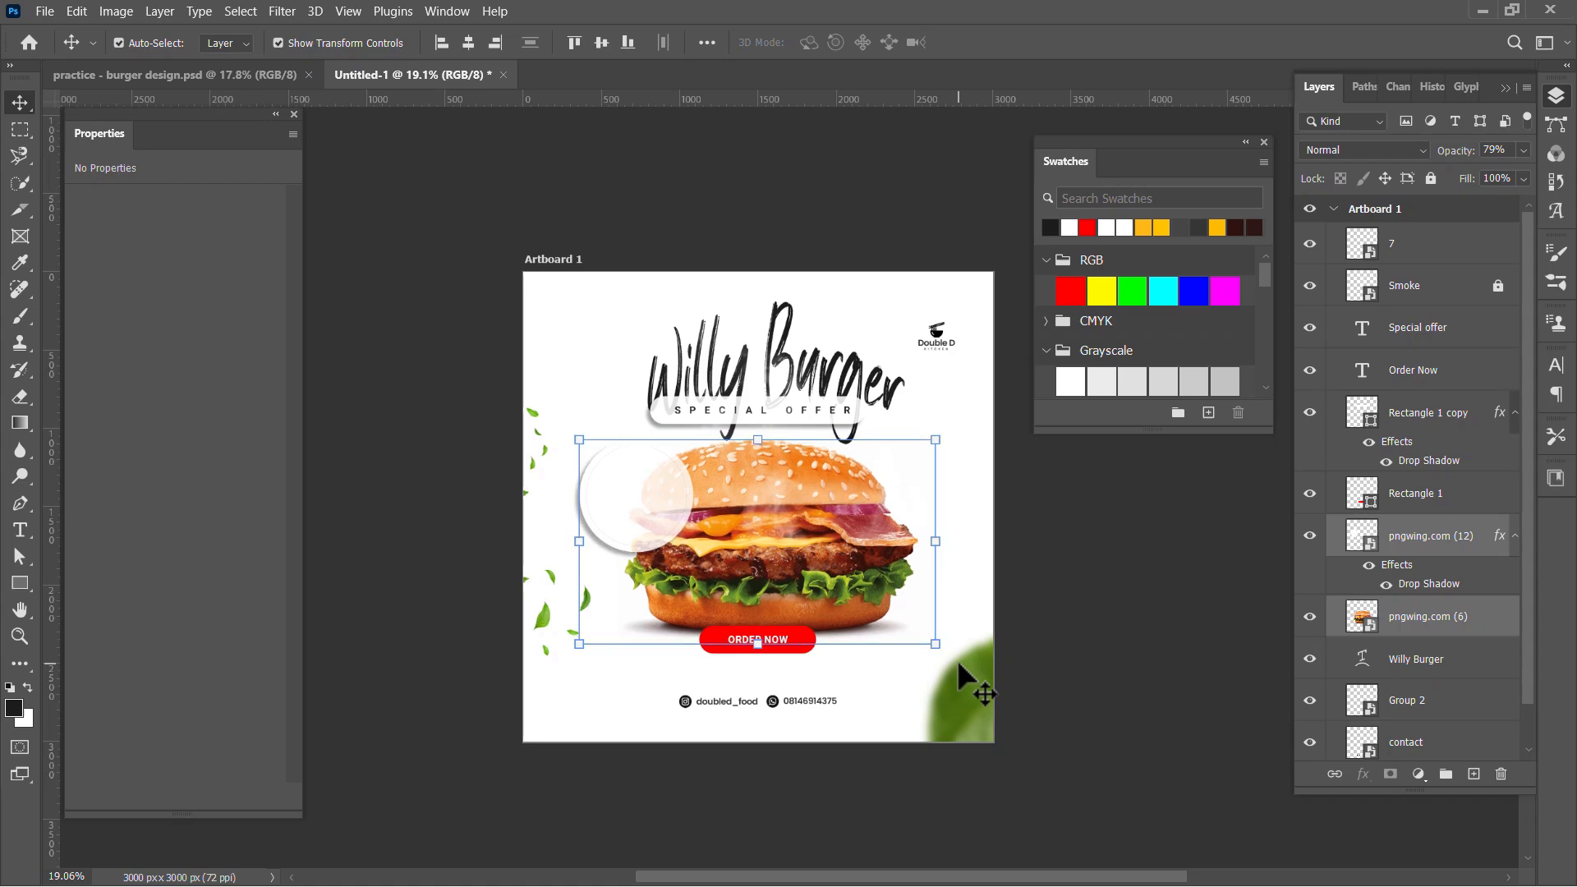
key(shift+Down)
key(shift+Down)
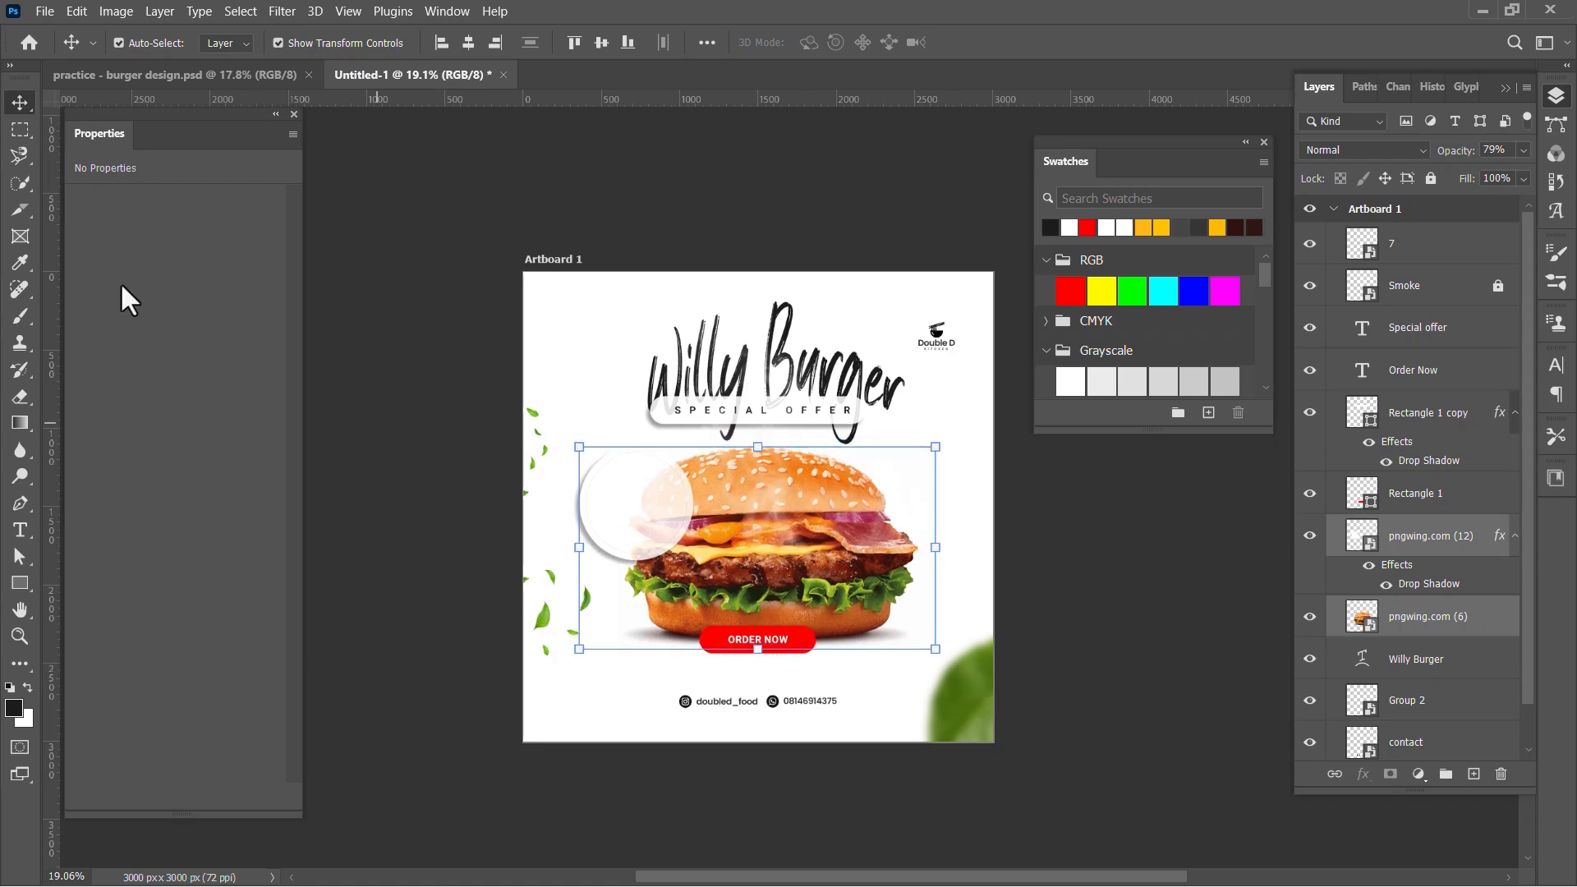
After checking practice - burger design.psd, copy the Order Now text onto the white circle and recolour the copy black.
click(185, 72)
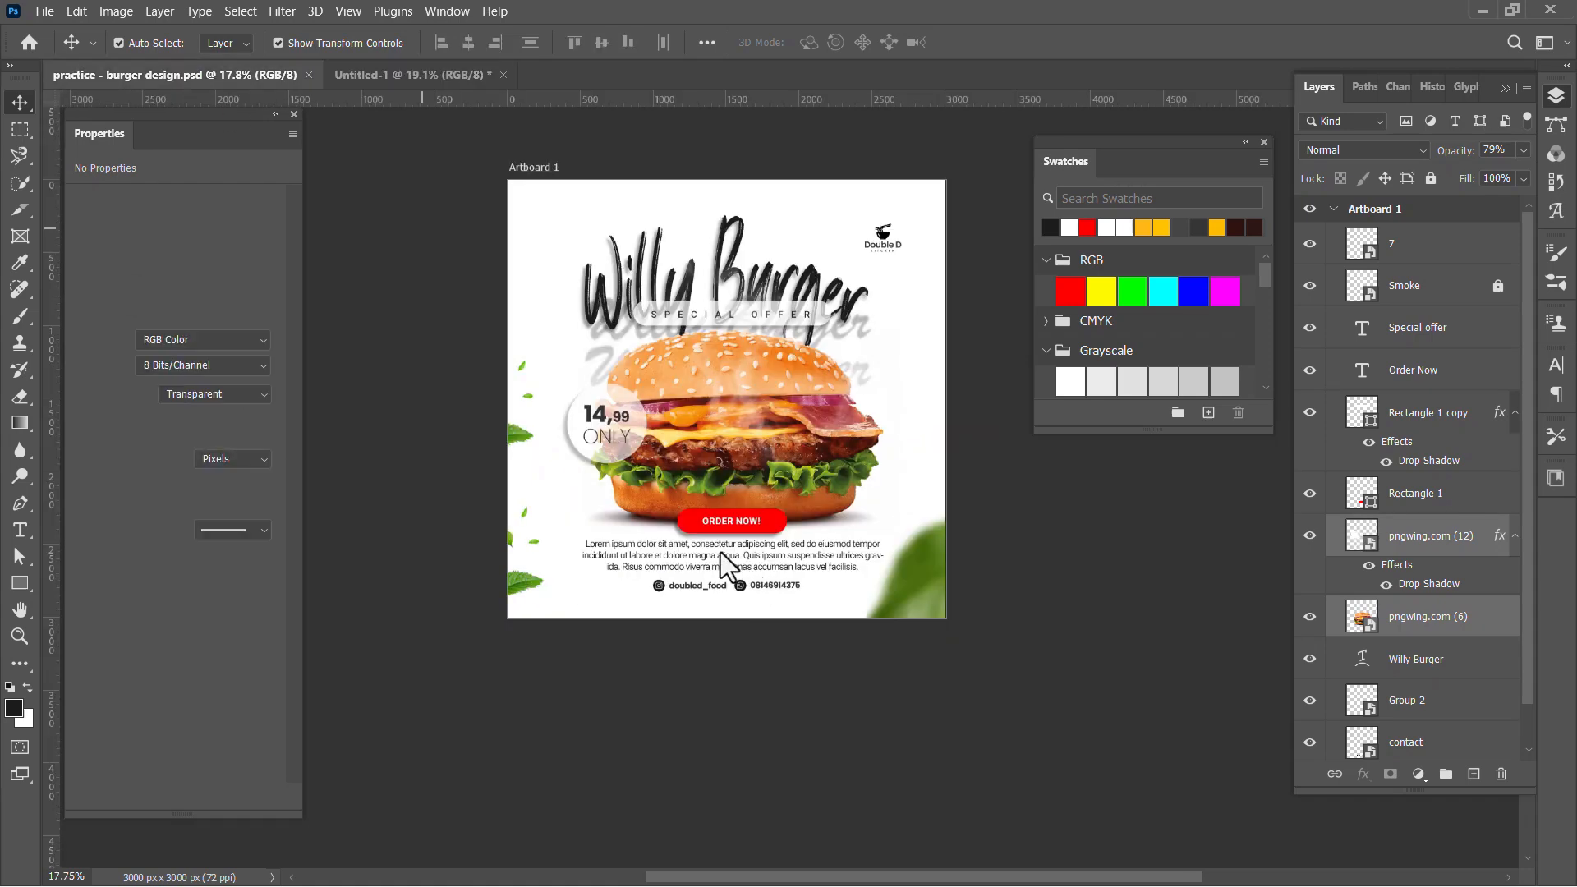
click(391, 74)
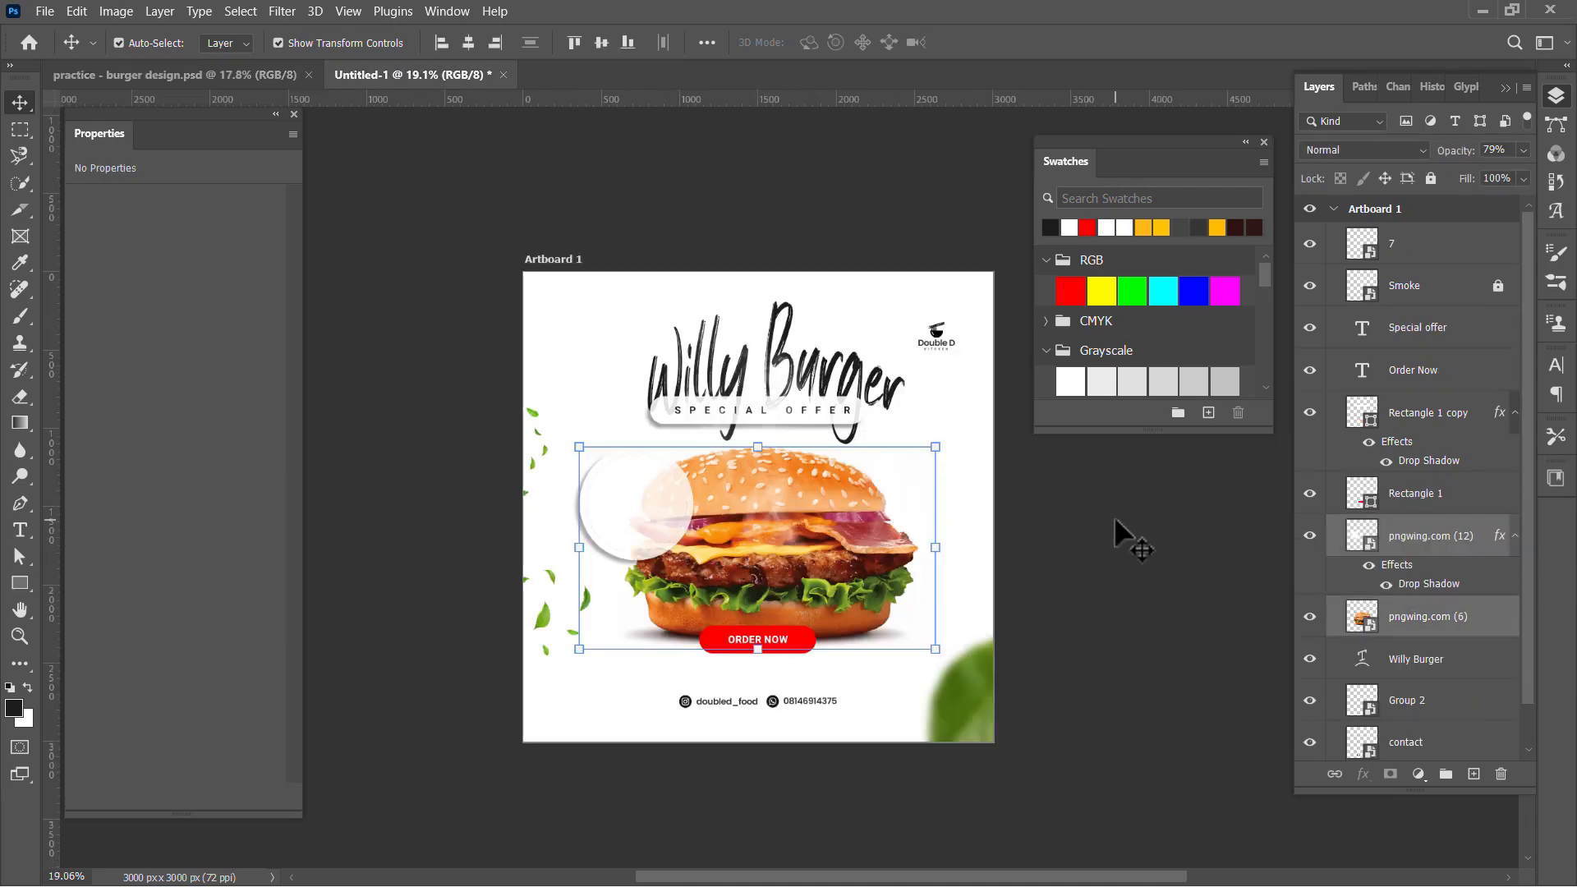
scroll(617, 527, up, 3)
drag(637, 484, 610, 485)
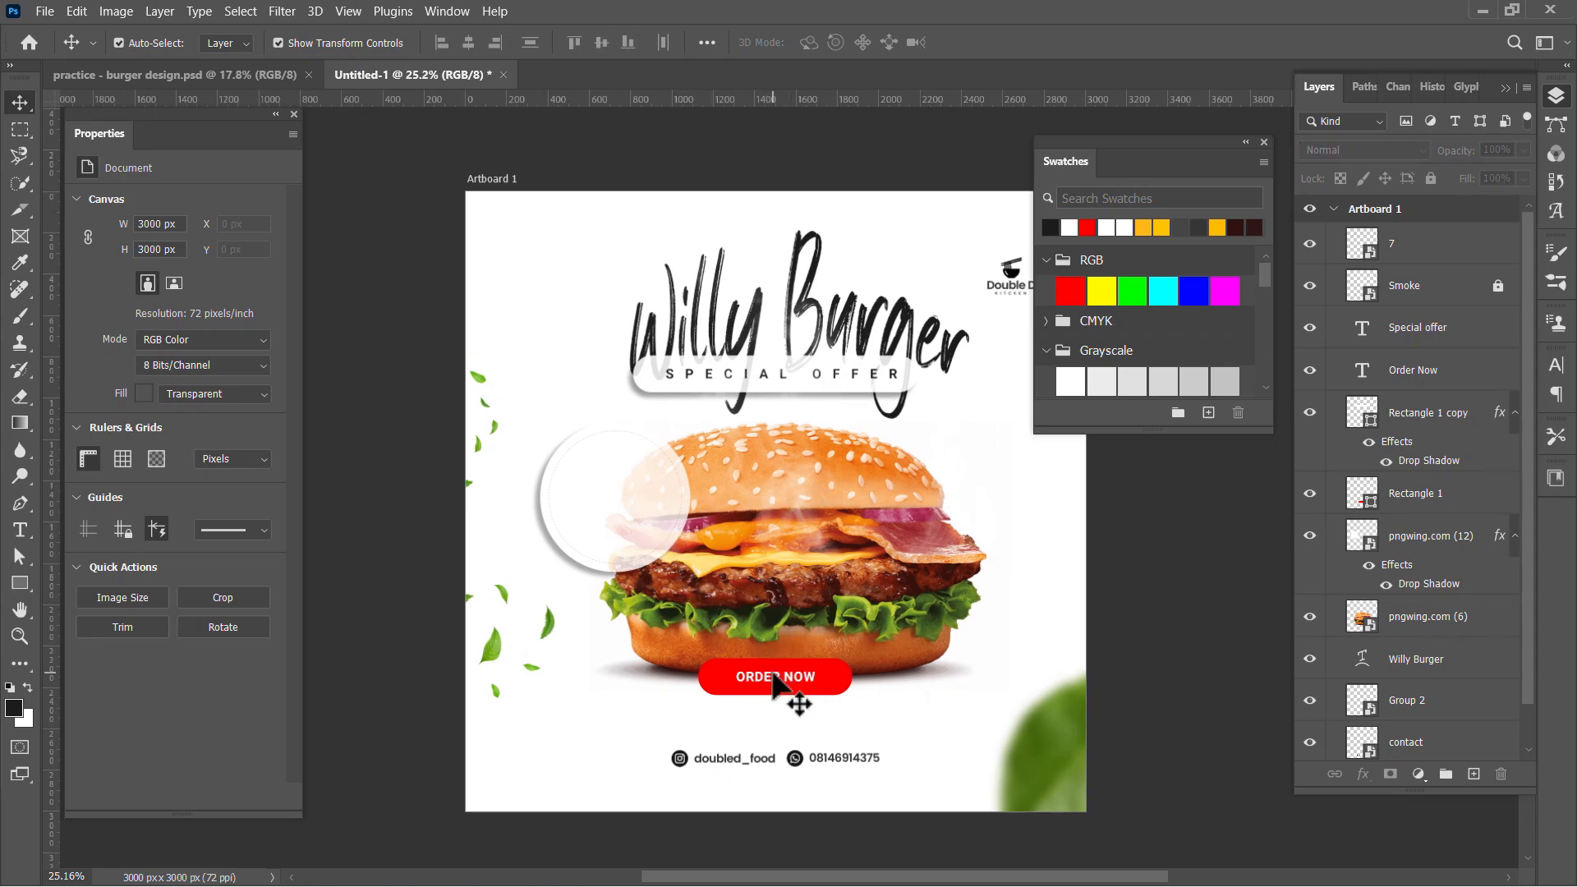
click(773, 678)
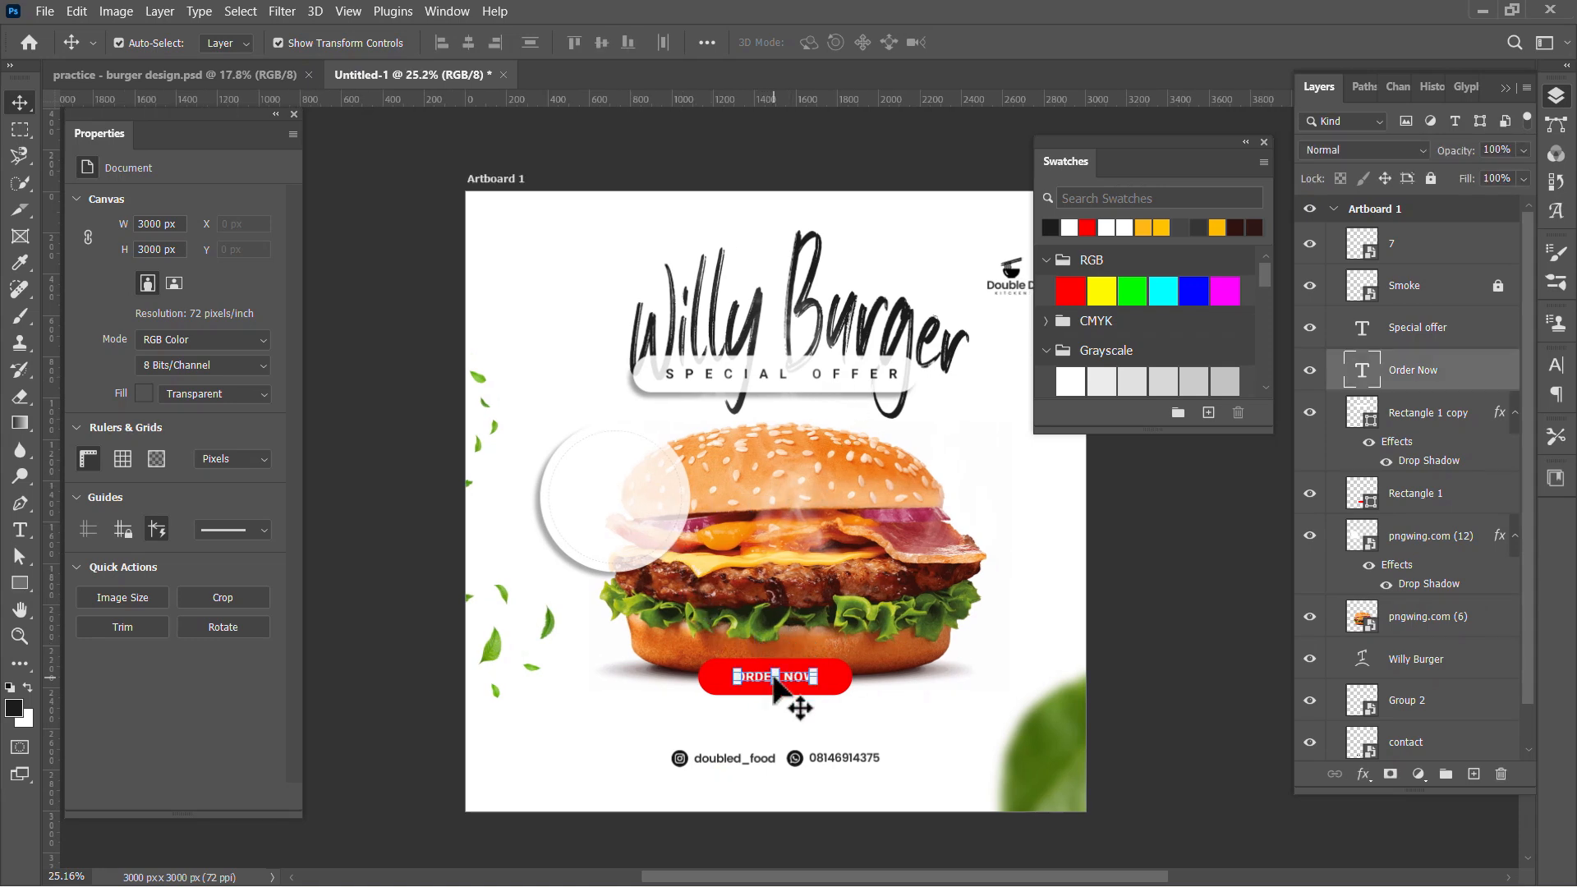
key(ctrl+j)
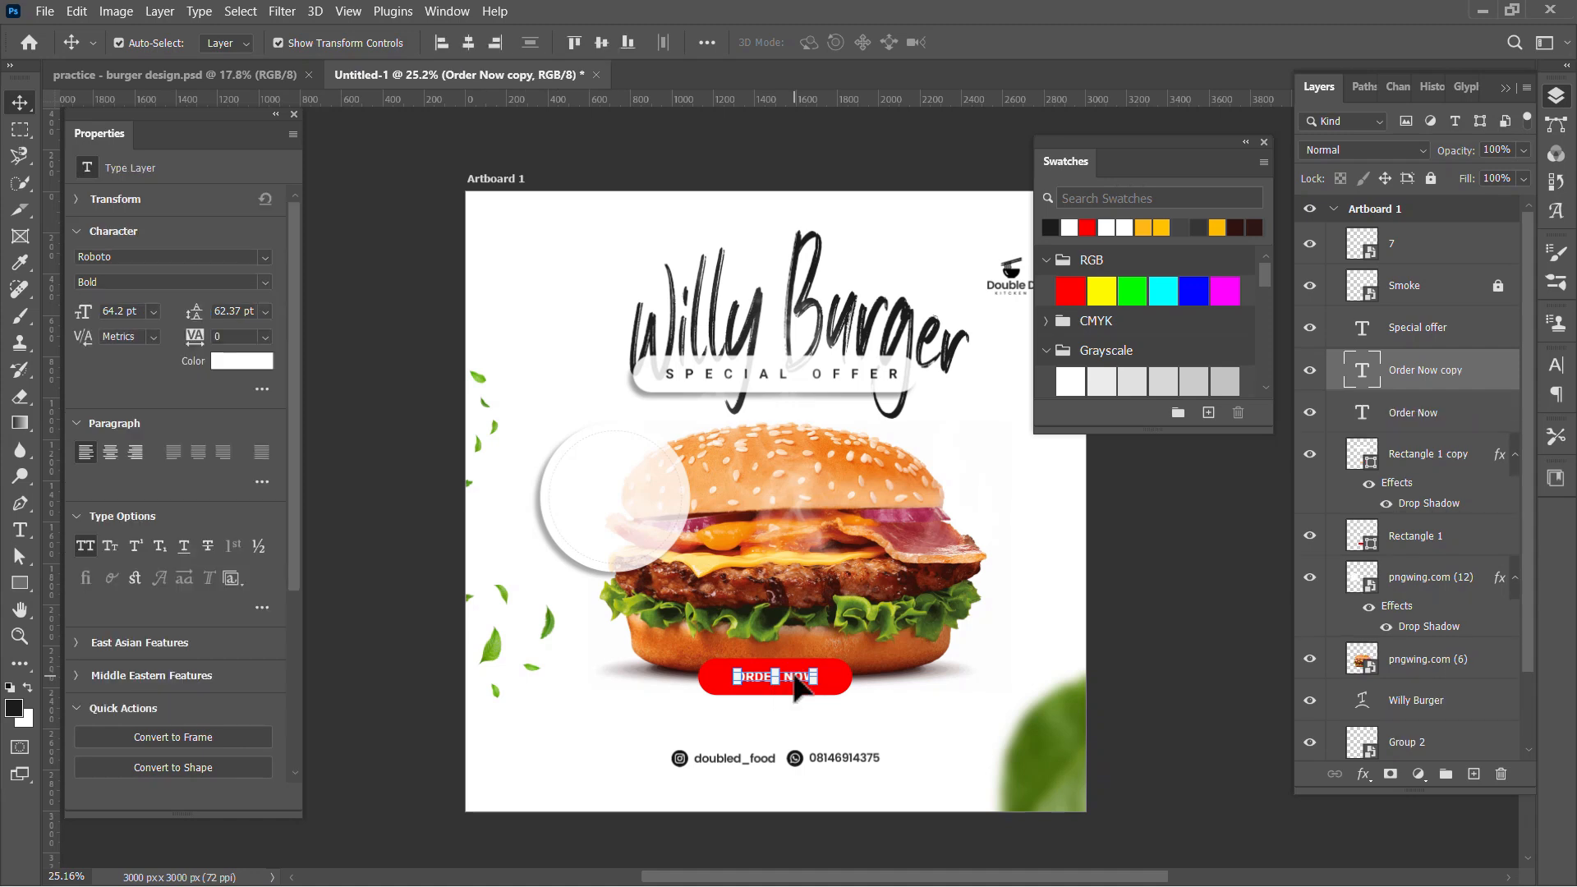
drag(795, 687, 629, 501)
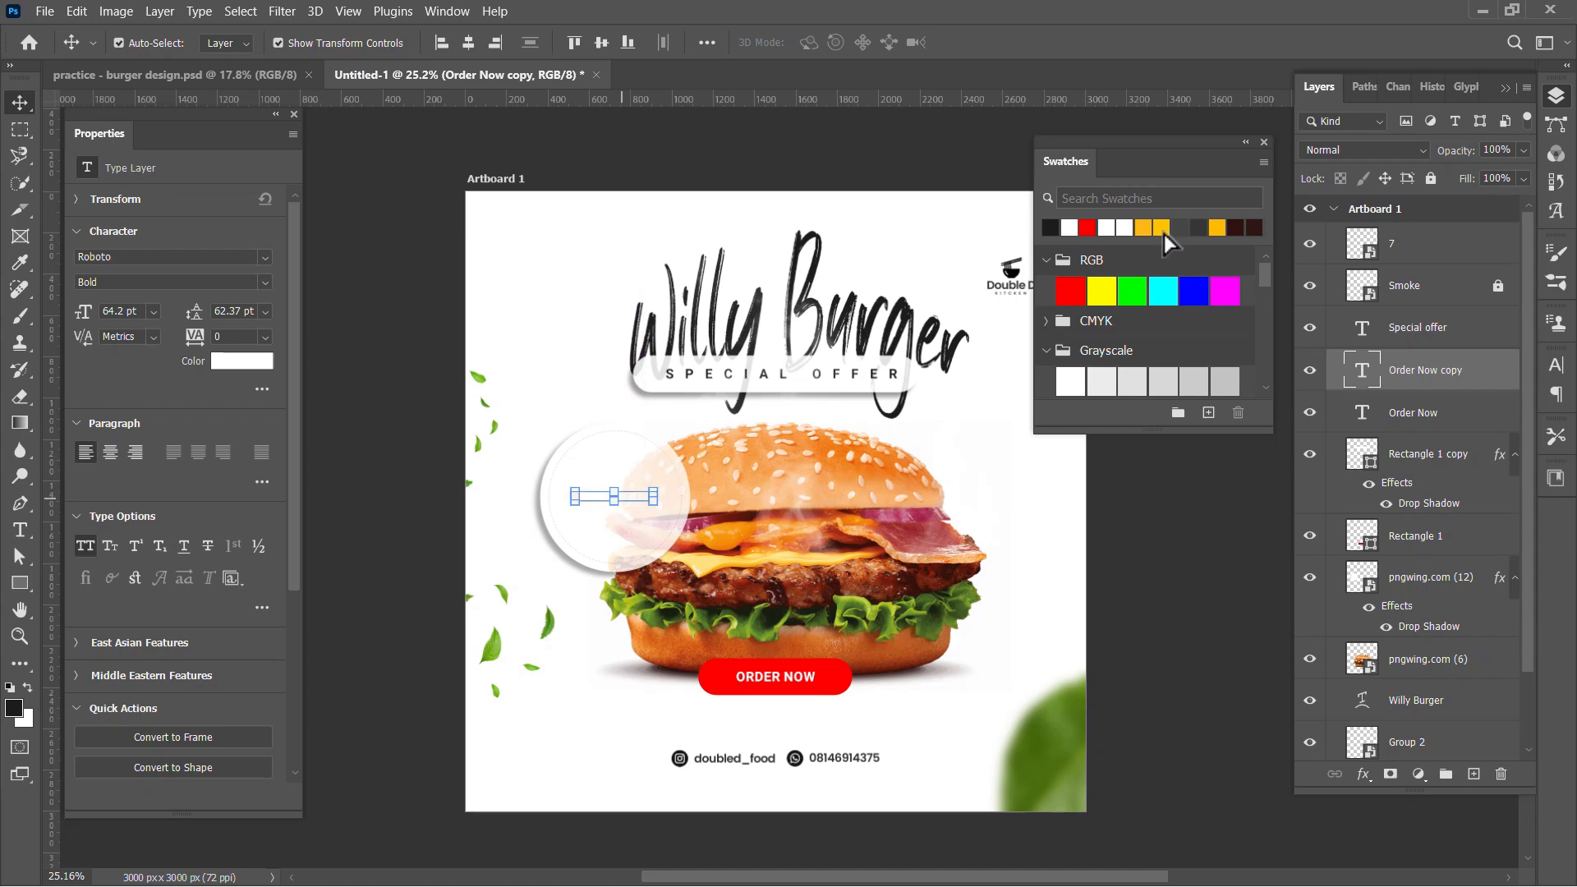
click(1050, 228)
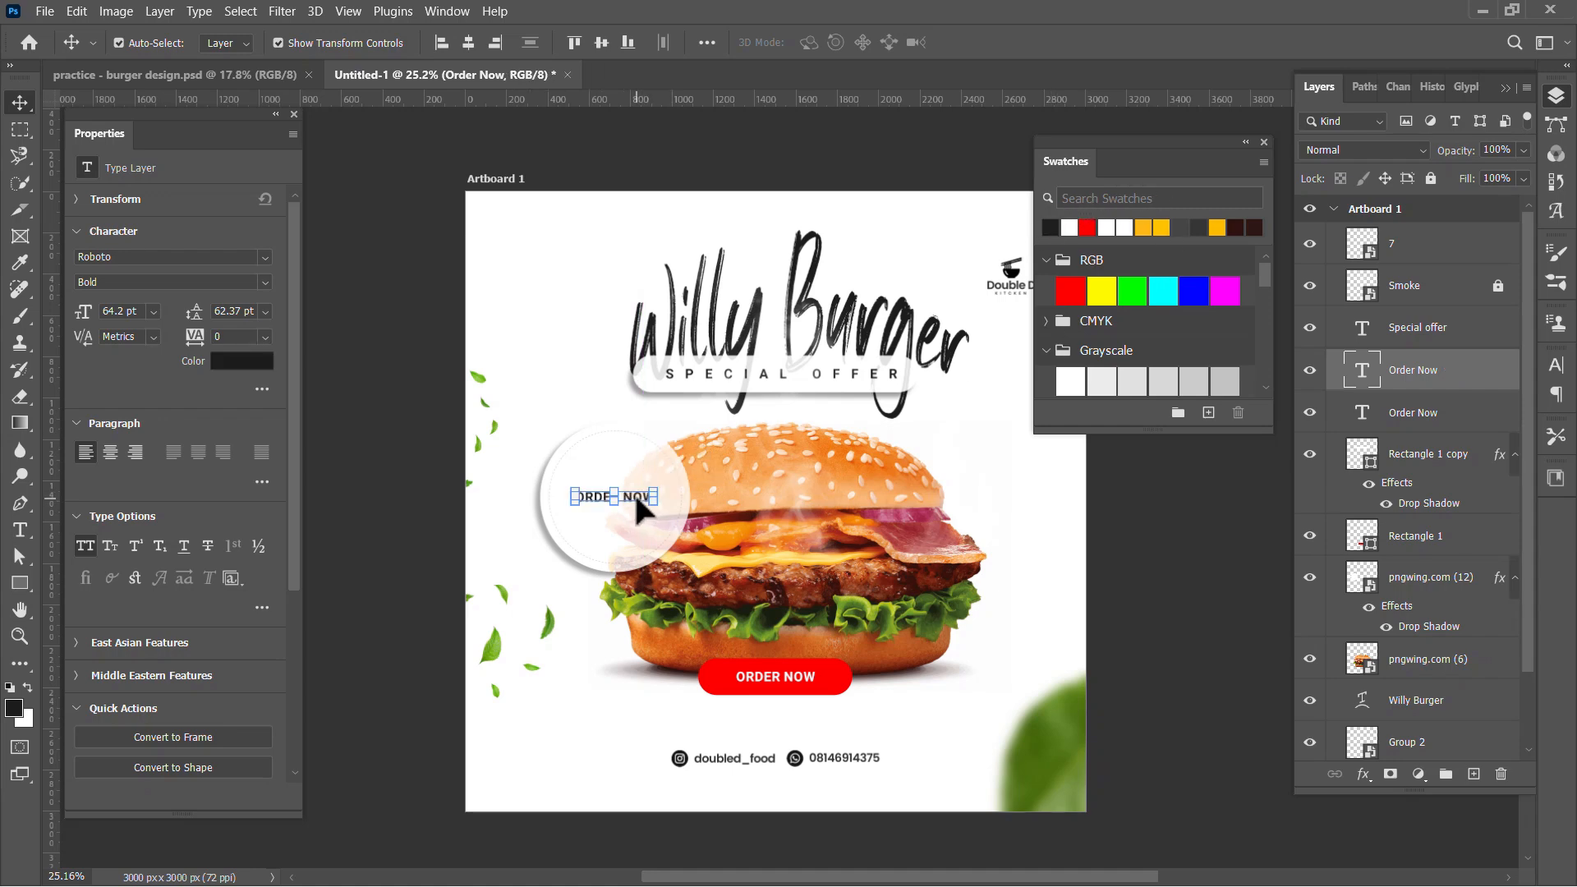
Replace the copied text on the white circle with 14,99 and scale it to about 248% inside the circle.
scroll(637, 509, up, 2)
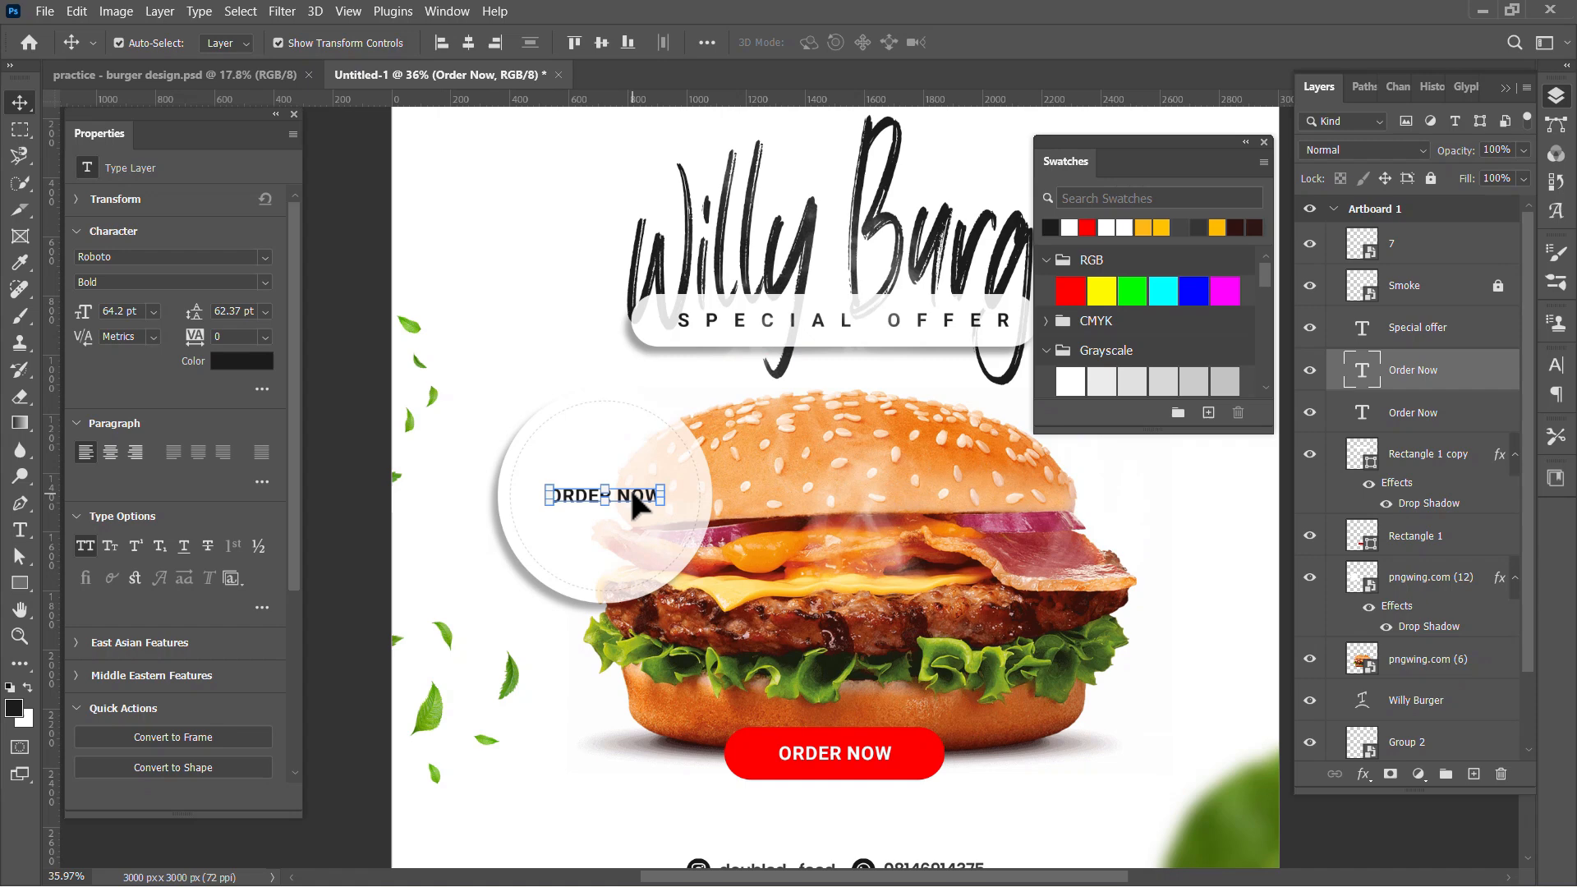
click(219, 72)
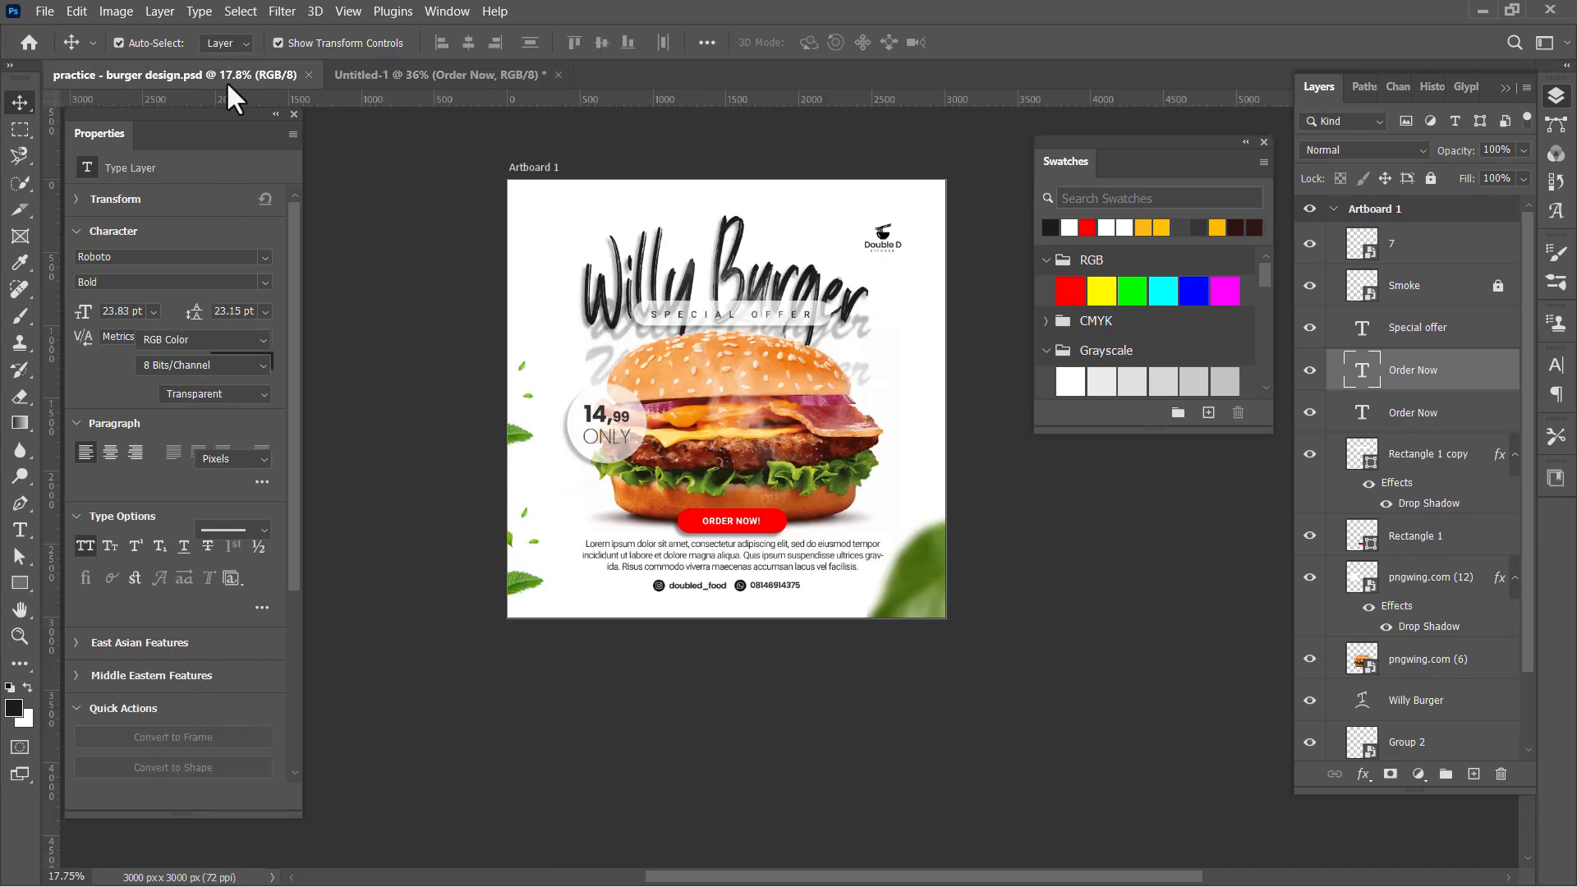
click(361, 77)
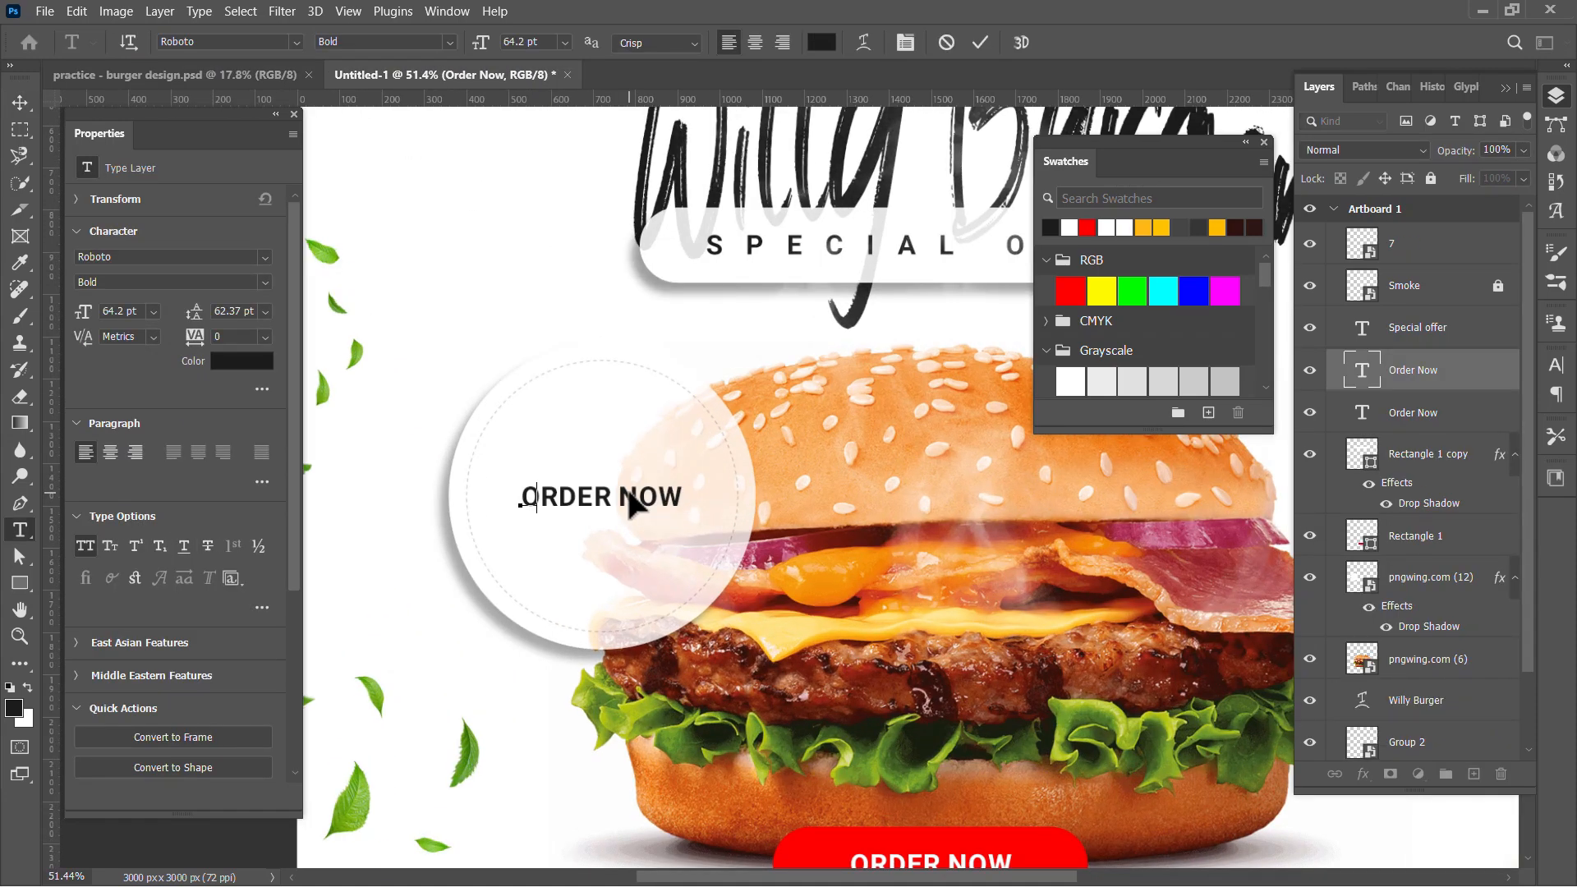
key(ctrl+t)
drag(512, 439, 517, 435)
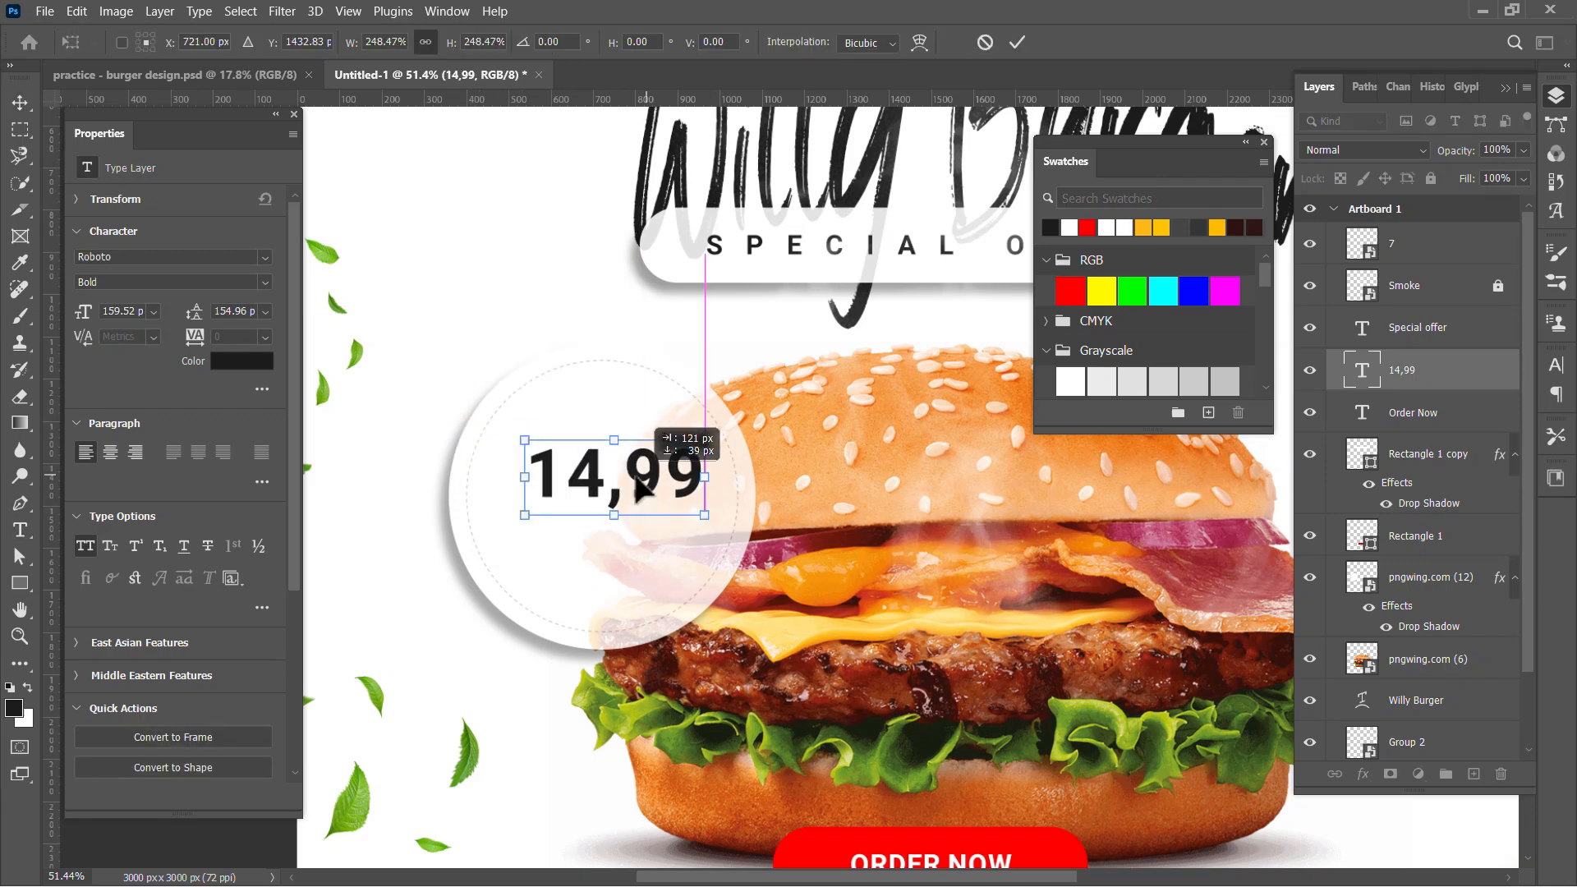
click(1017, 41)
Set the tracking of the 14,99 price to -100 and enlarge the text to about 116%.
mouse_move(195, 337)
mouse_down()
mouse_move(165, 344)
mouse_move(182, 342)
mouse_up()
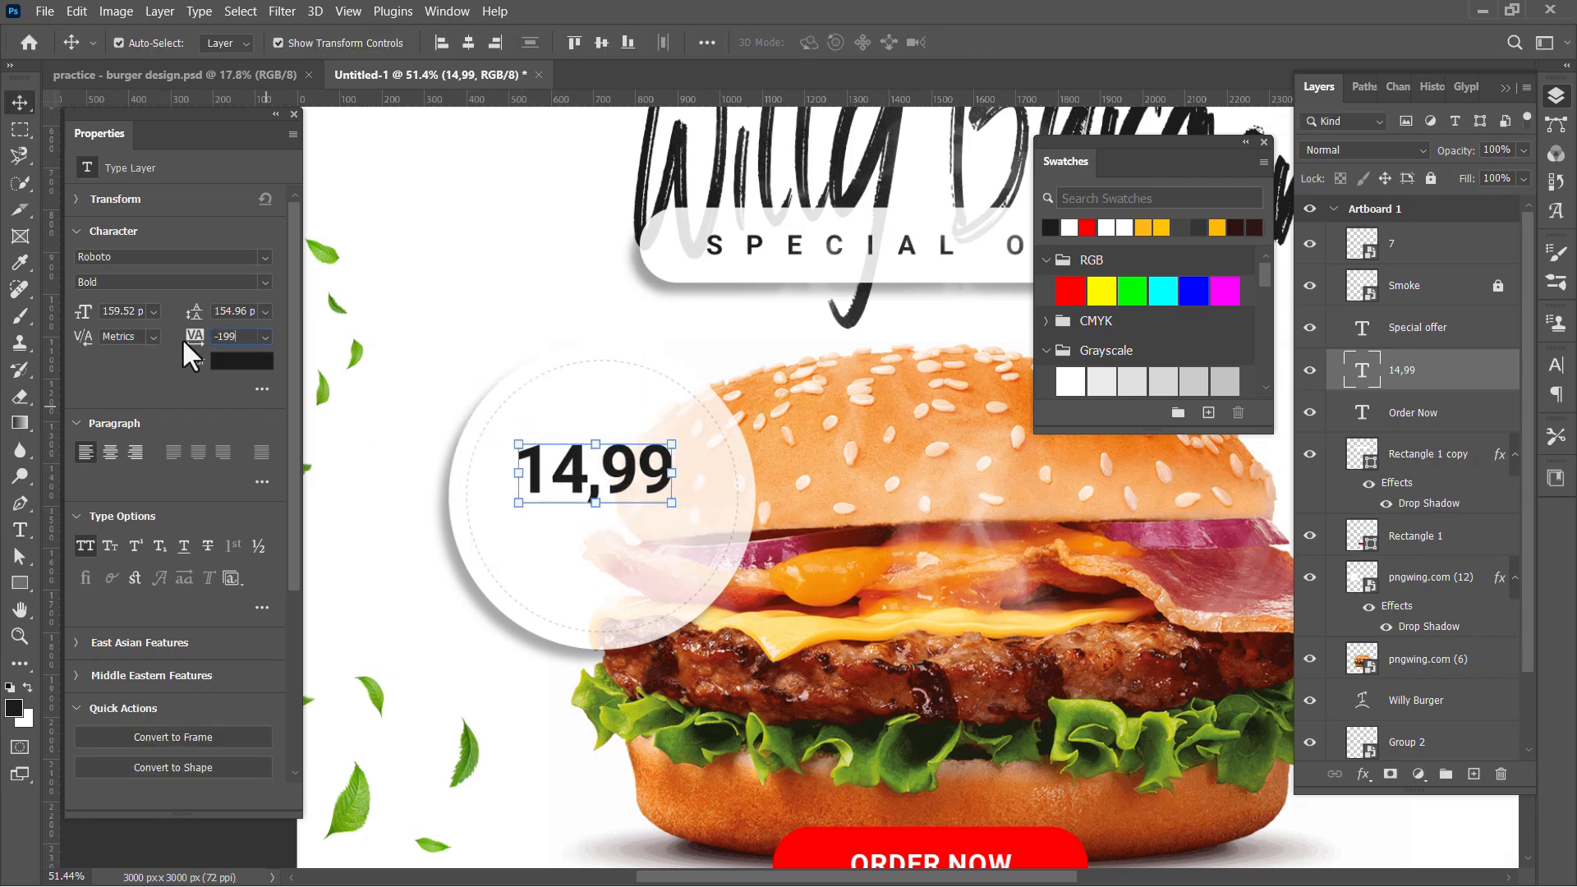
scroll(653, 469, up, 2)
drag(664, 473, 753, 359)
scroll(638, 491, up, 1)
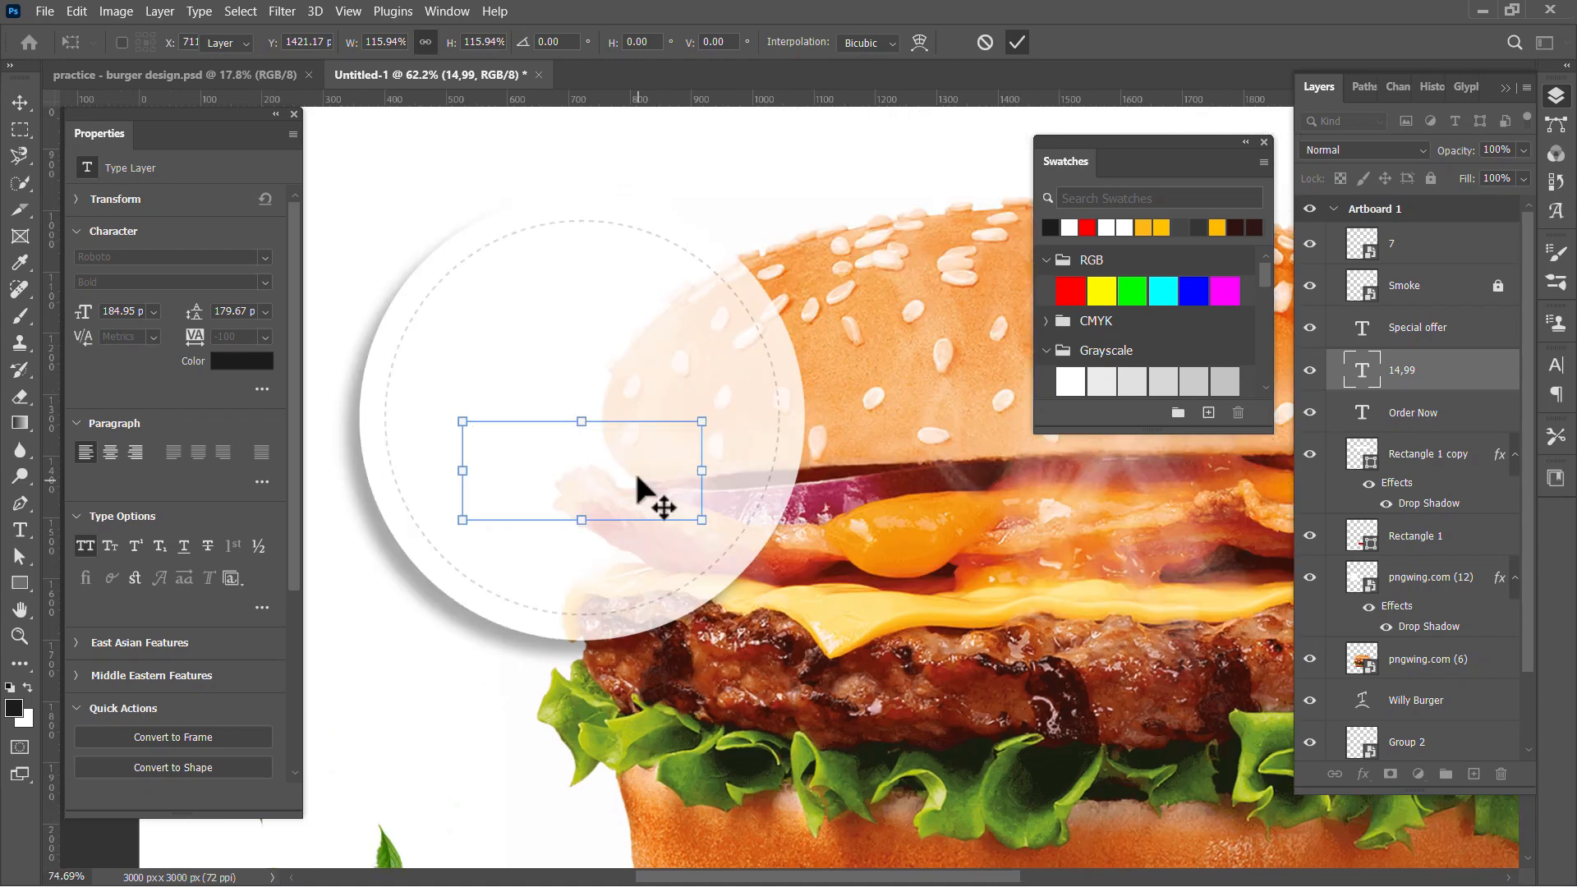
key(Return)
Reduce the font size of the 99 after the comma to 114.31 pt by dividing it by 1.618.
key(t)
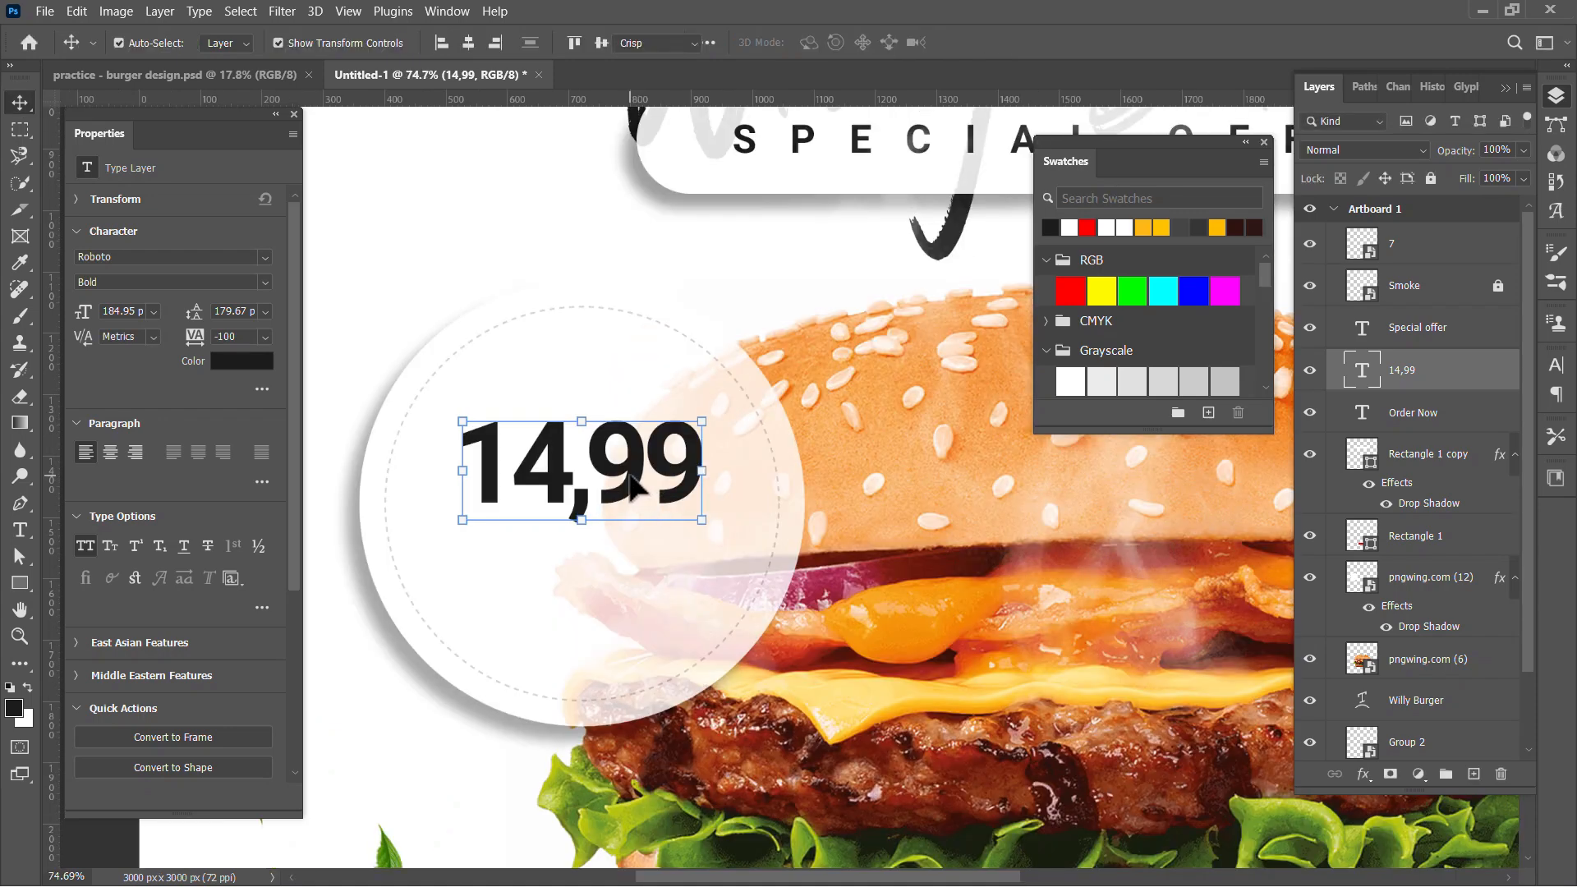
click(618, 450)
key(ctrl+a)
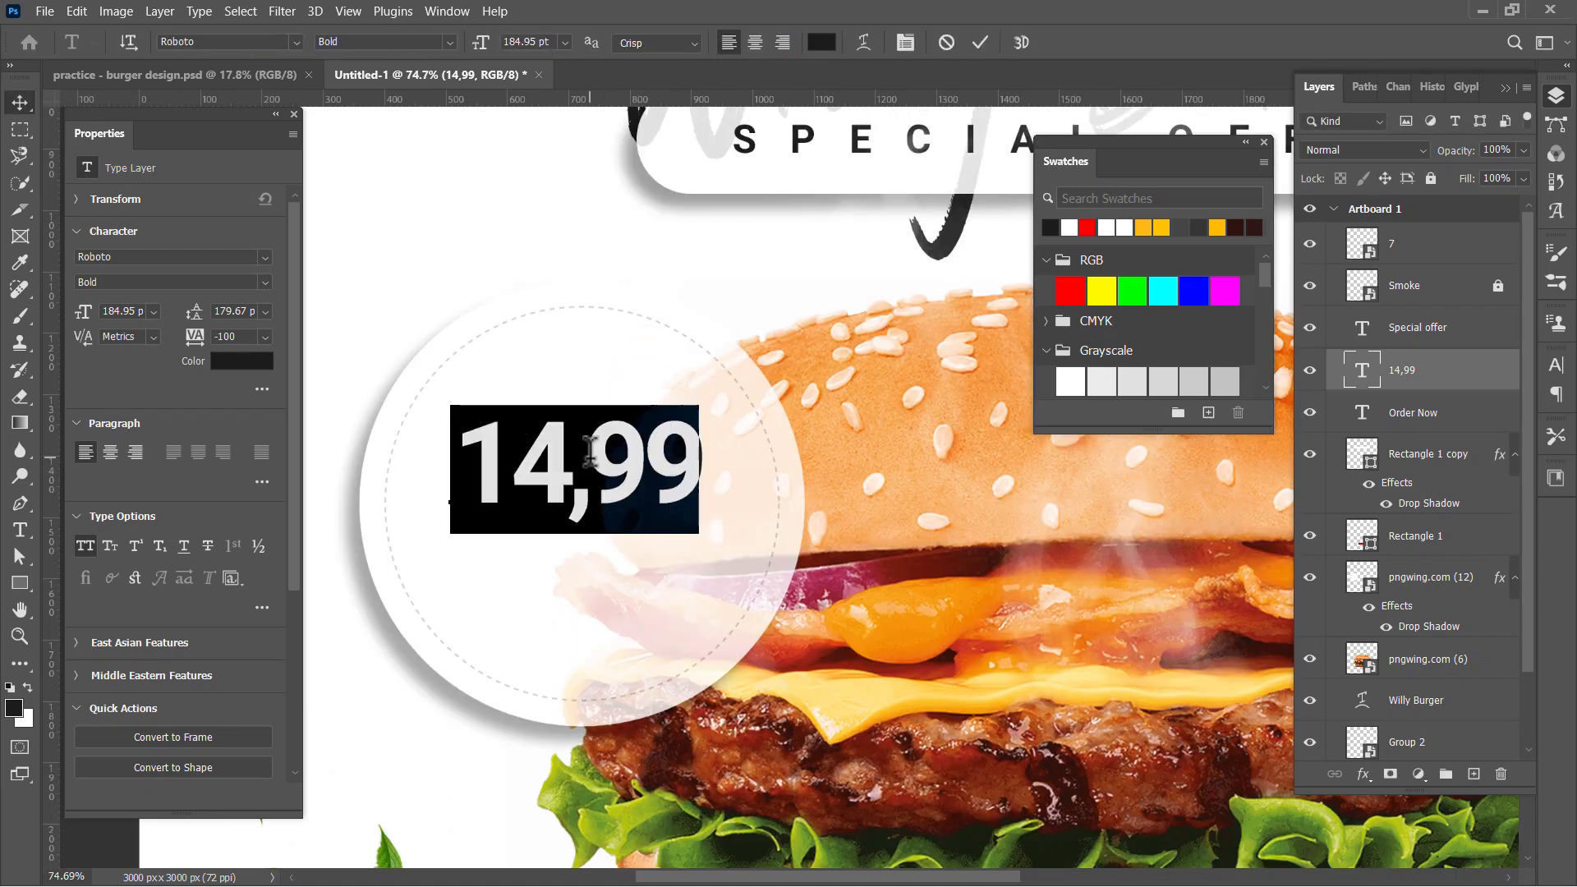
drag(585, 452, 696, 455)
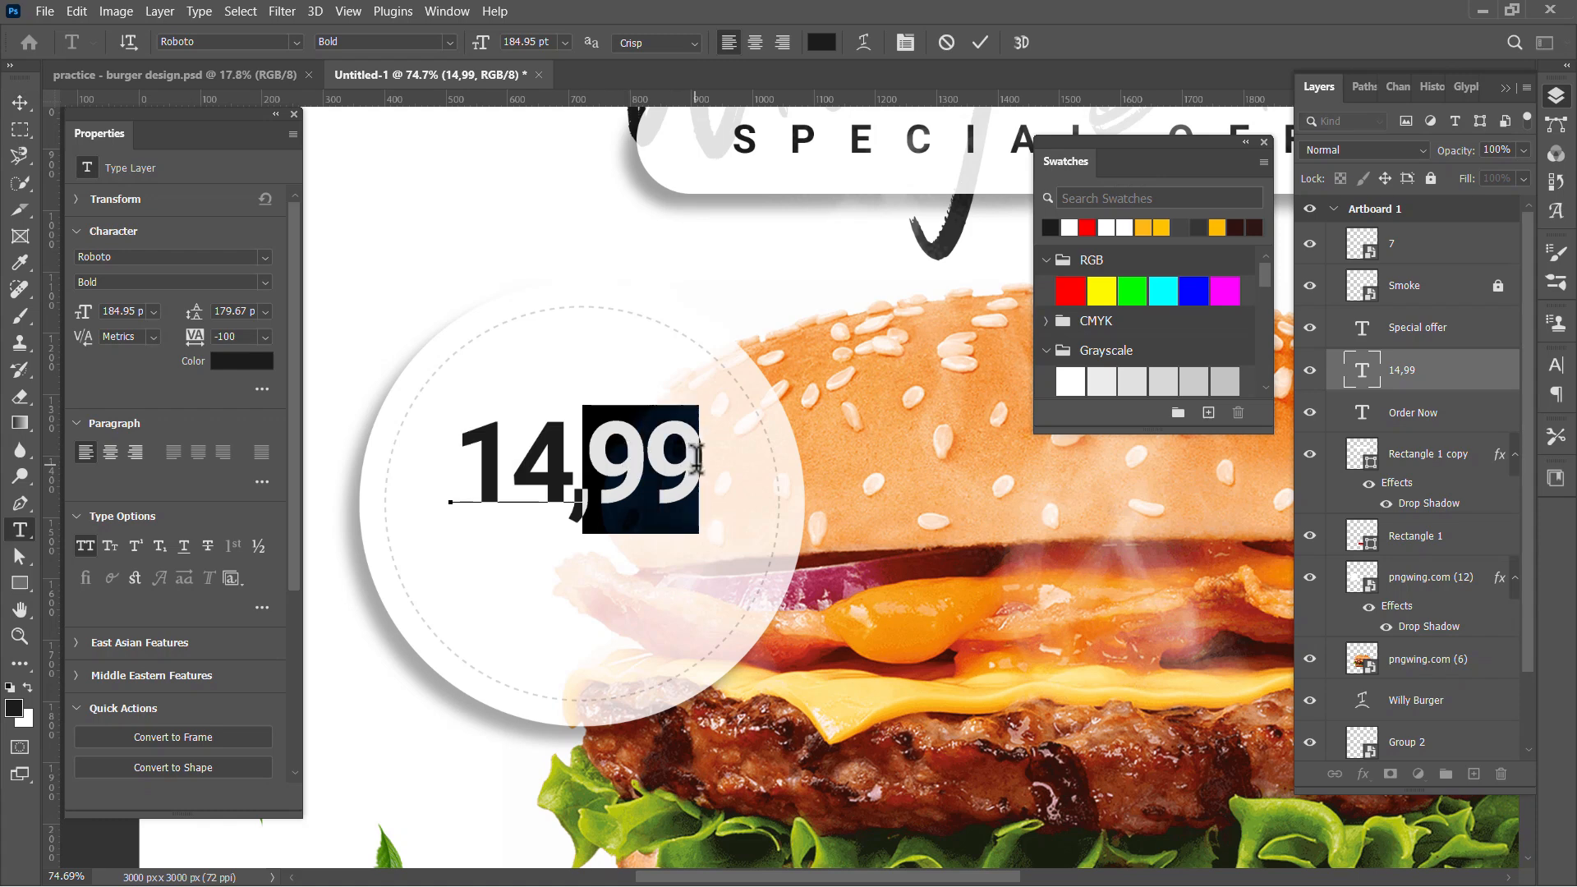
click(140, 312)
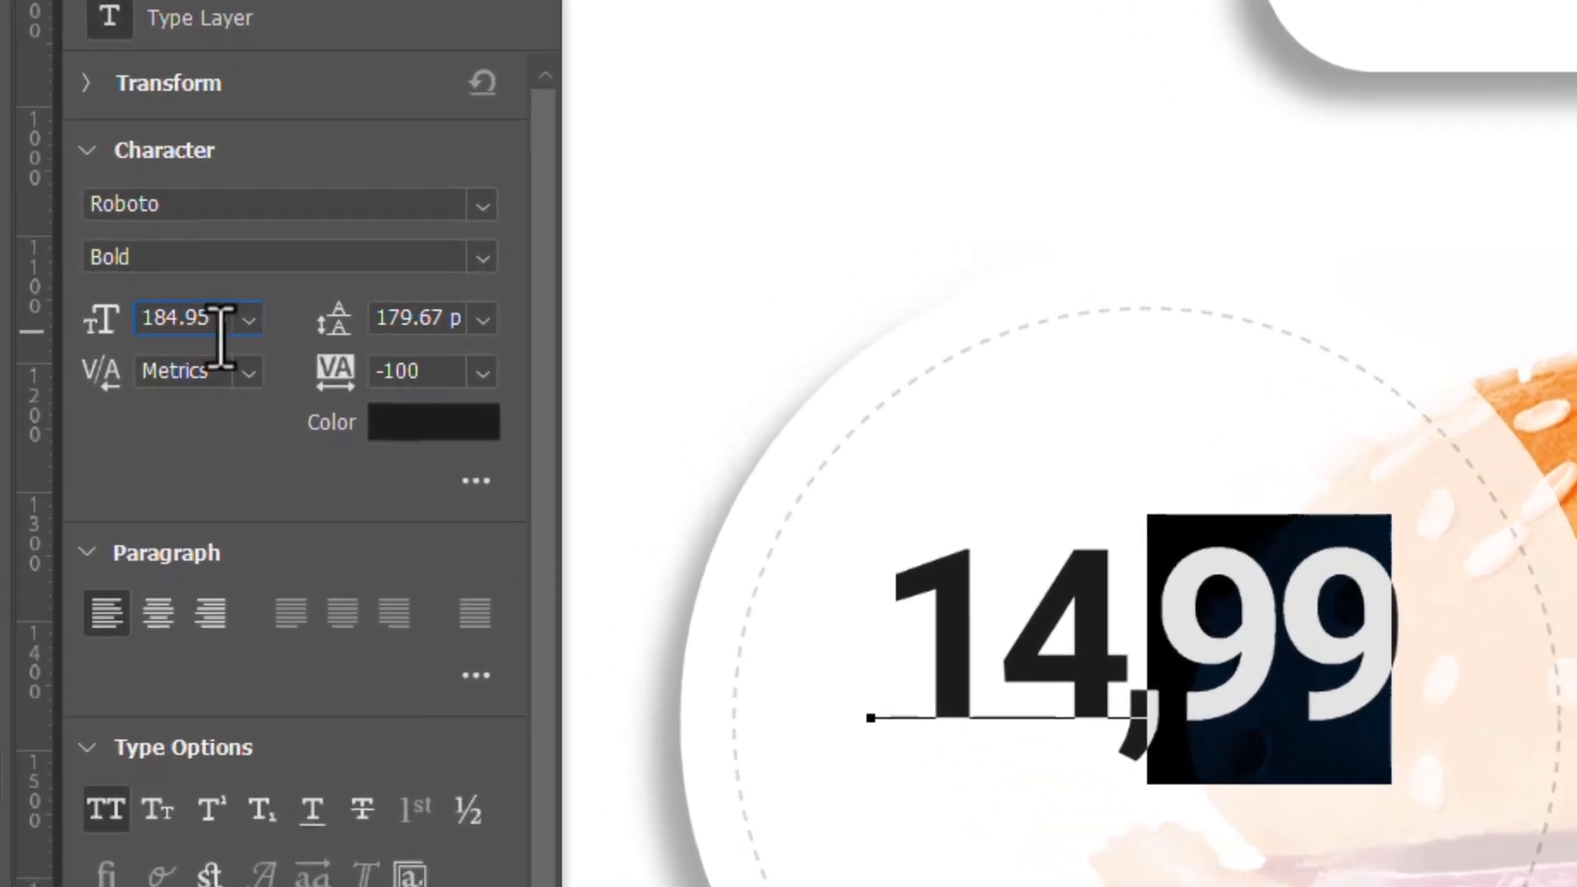
click(222, 331)
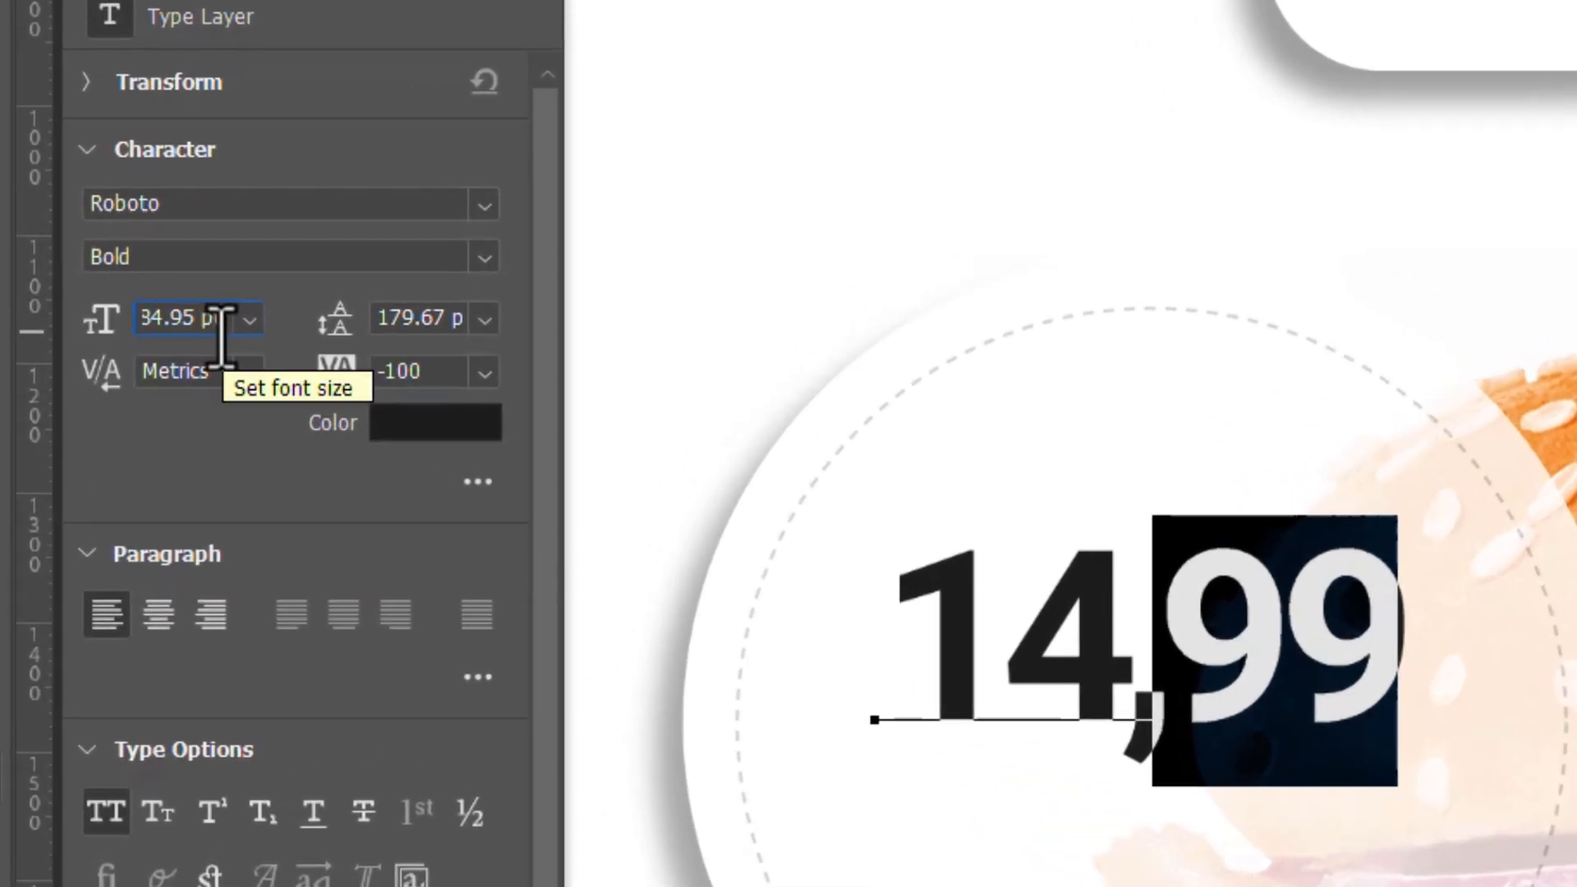
text(/)
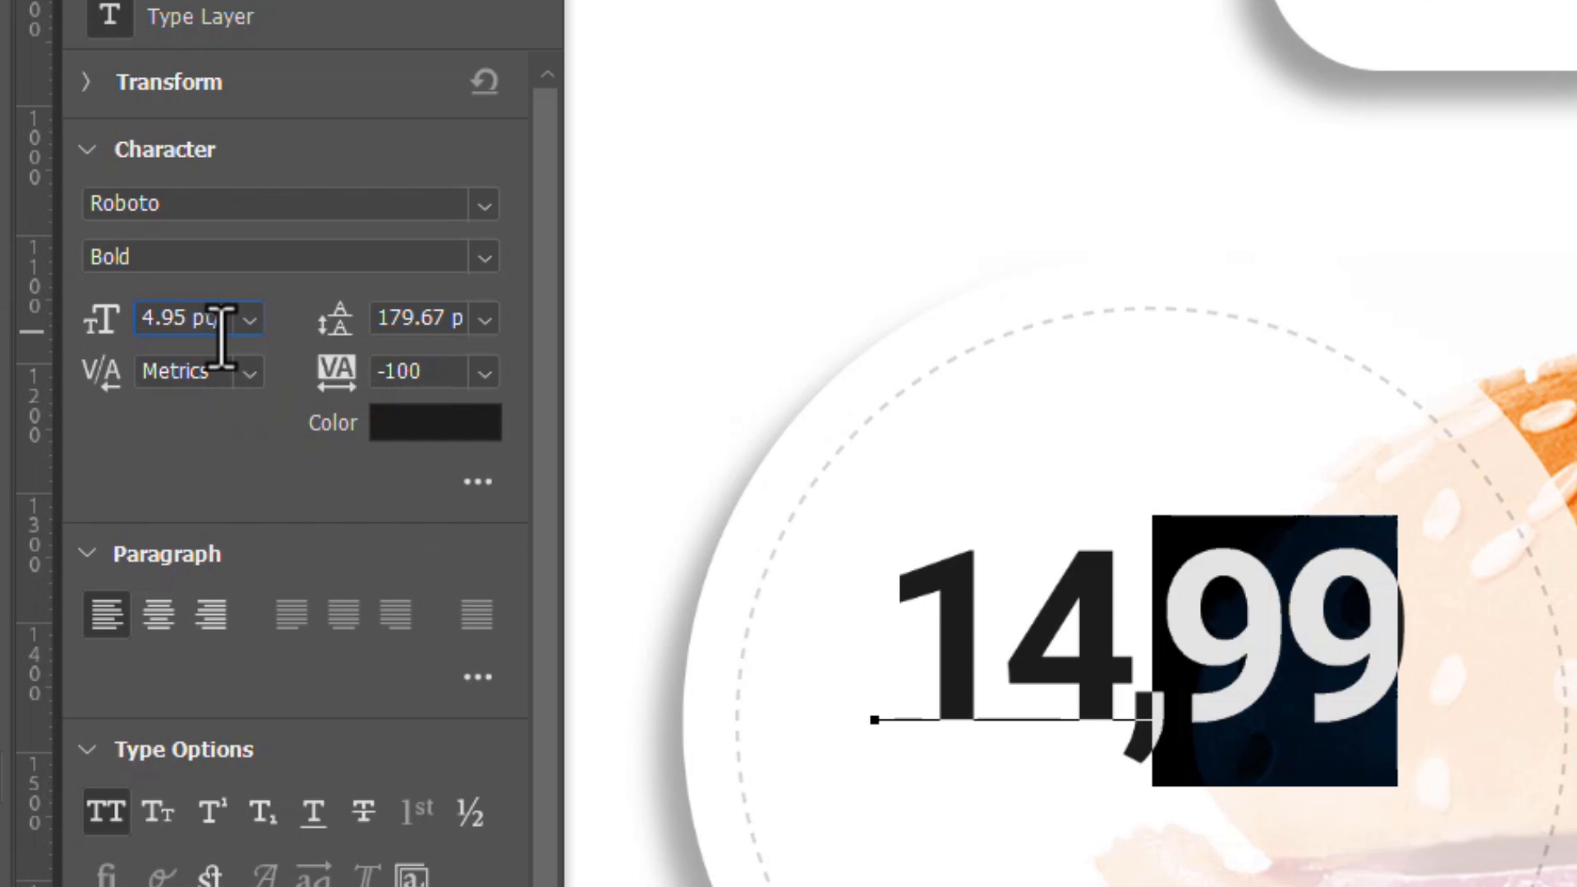
text(1)
text(.618)
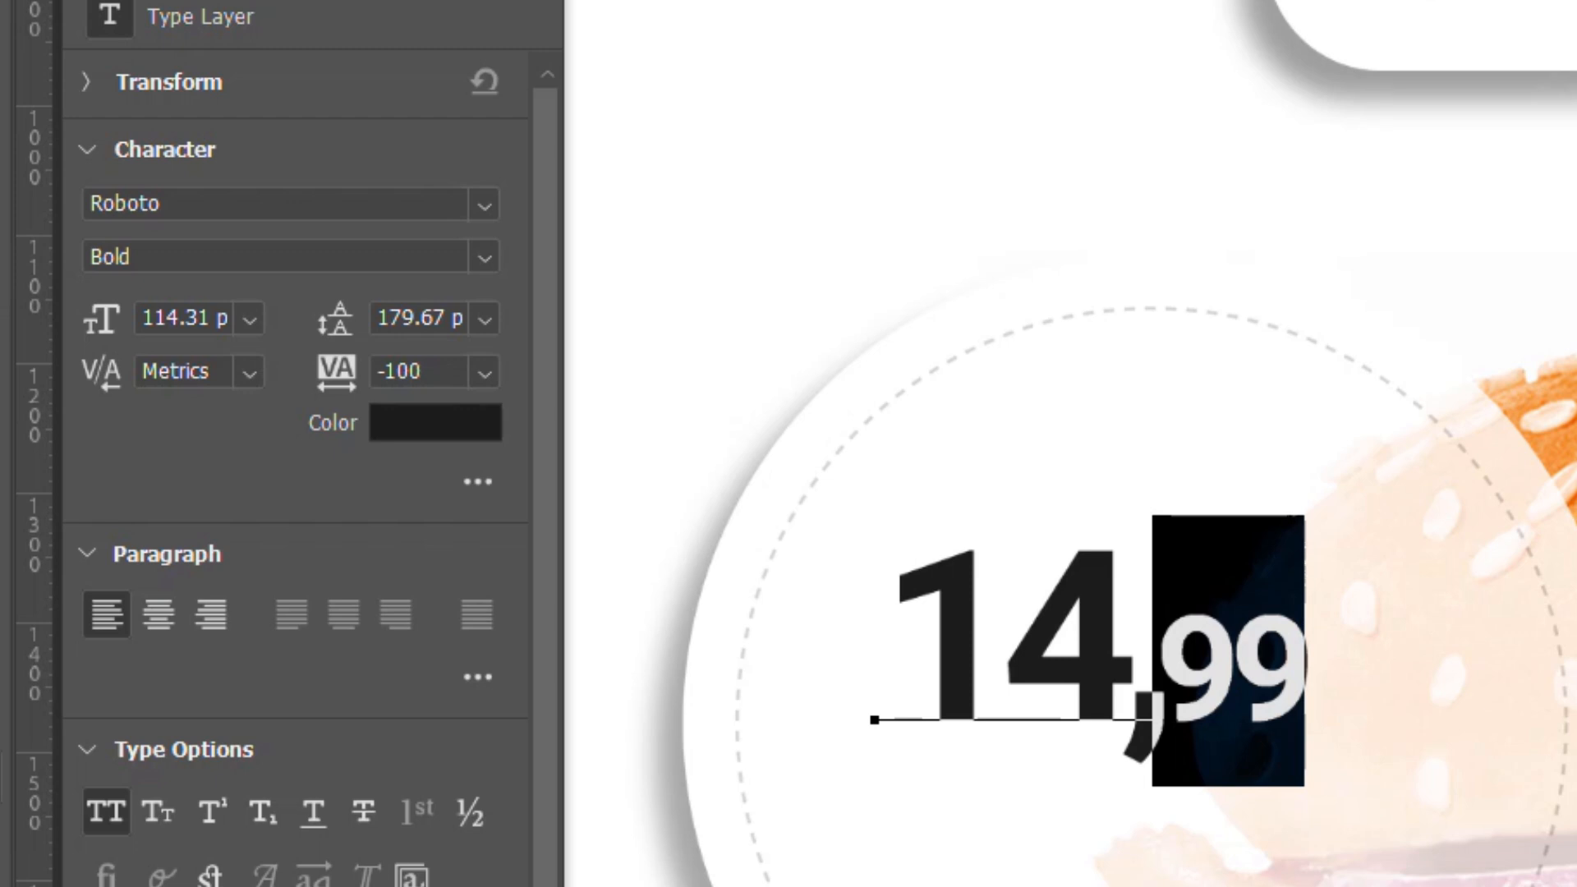
click(1358, 729)
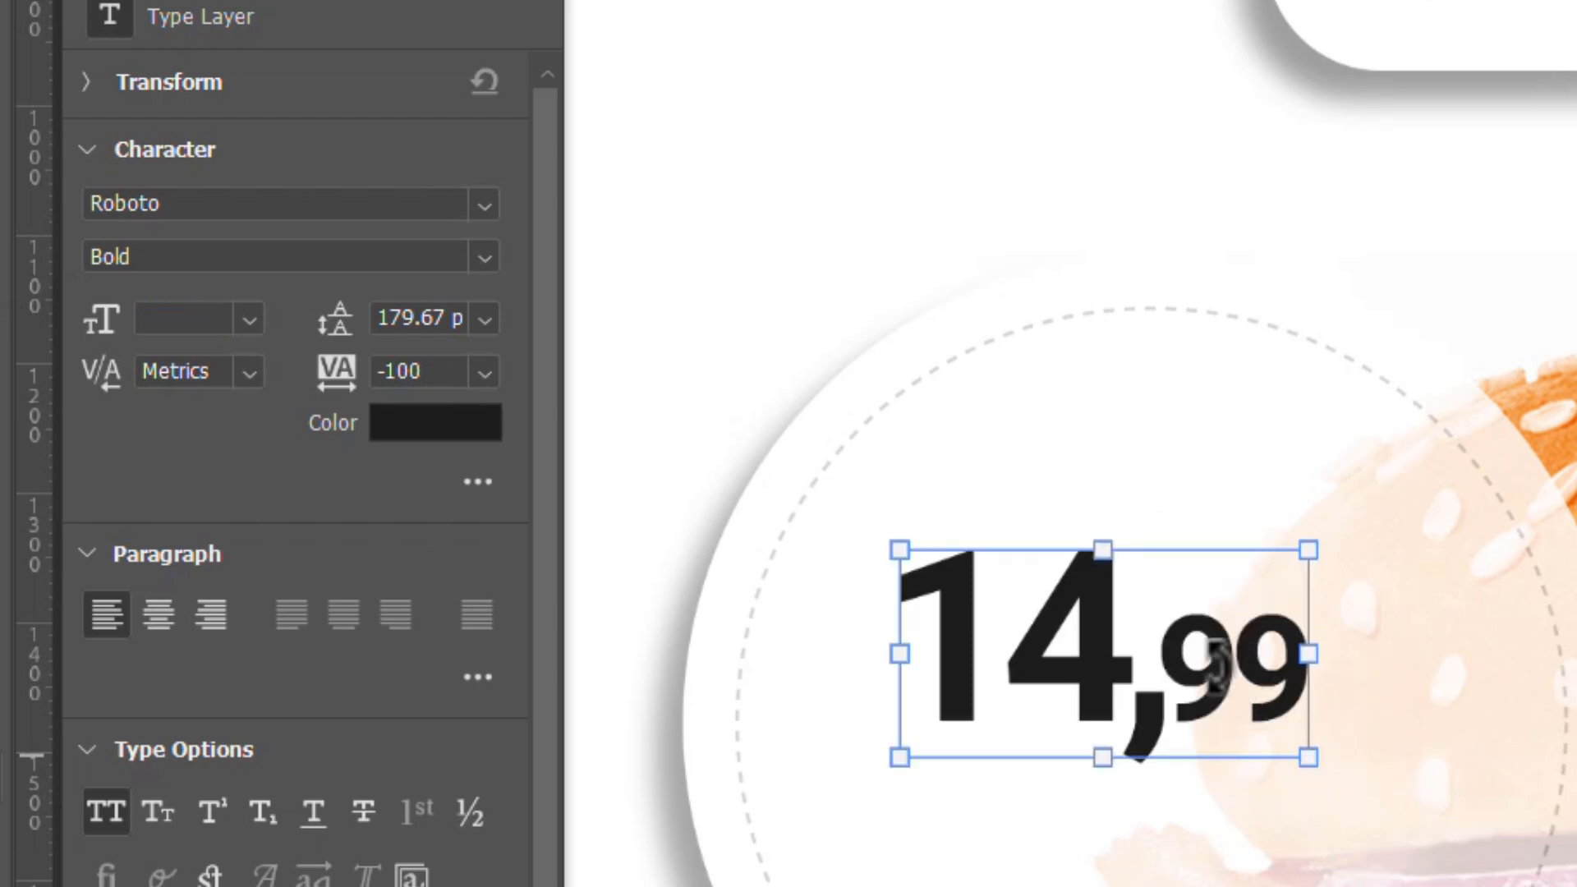
Reposition the 14,99 price in the white circle and place a copy below it reading ONLY in Roboto Light.
drag(1221, 689, 1264, 689)
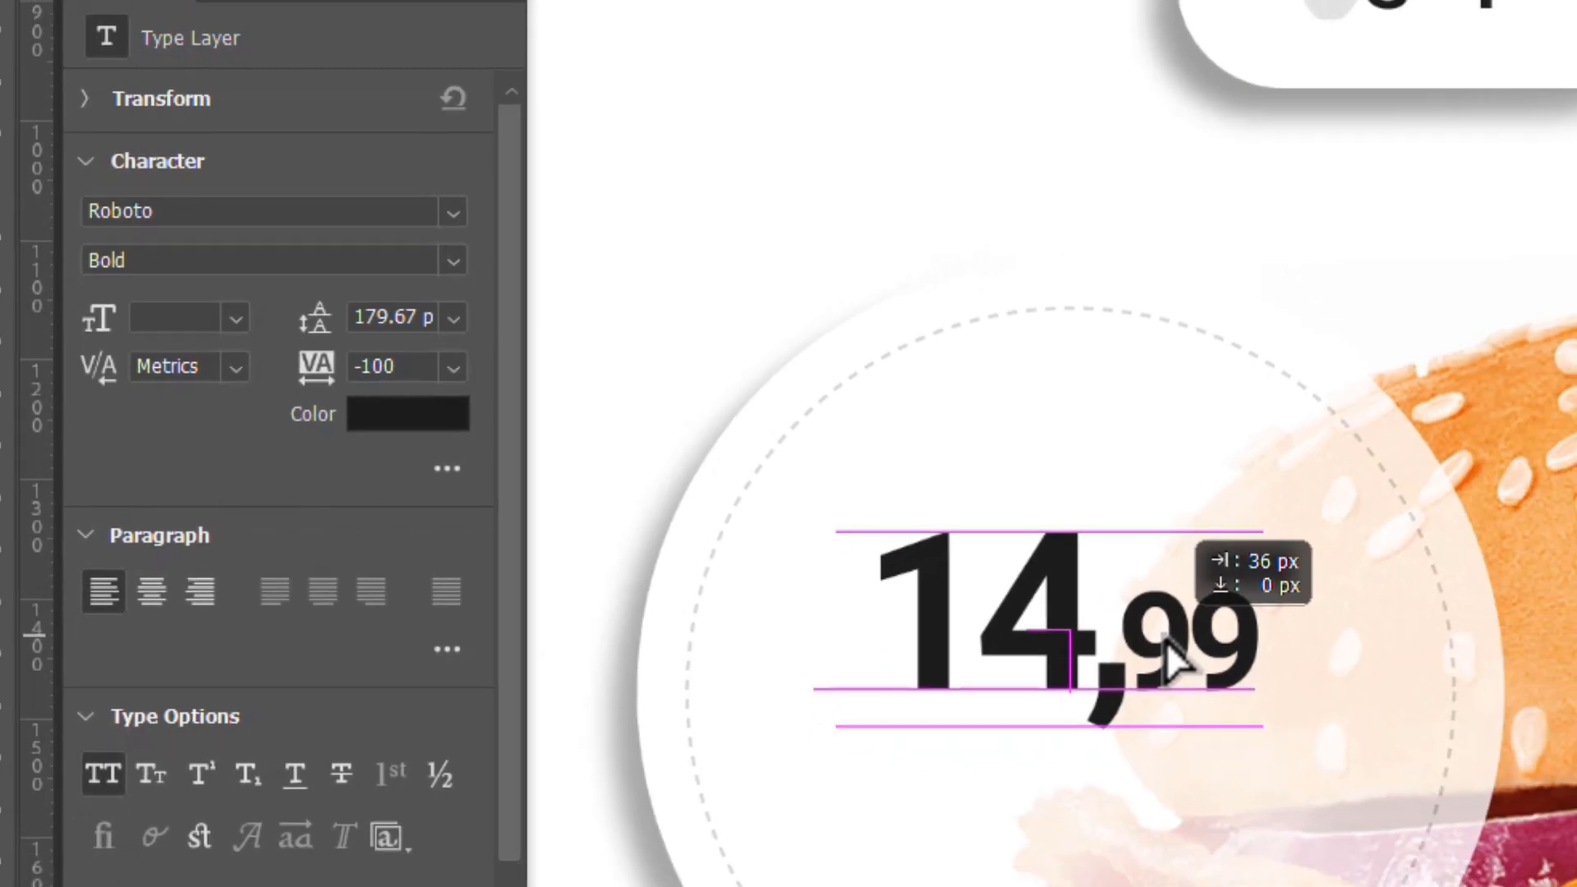
drag(1164, 637, 1161, 657)
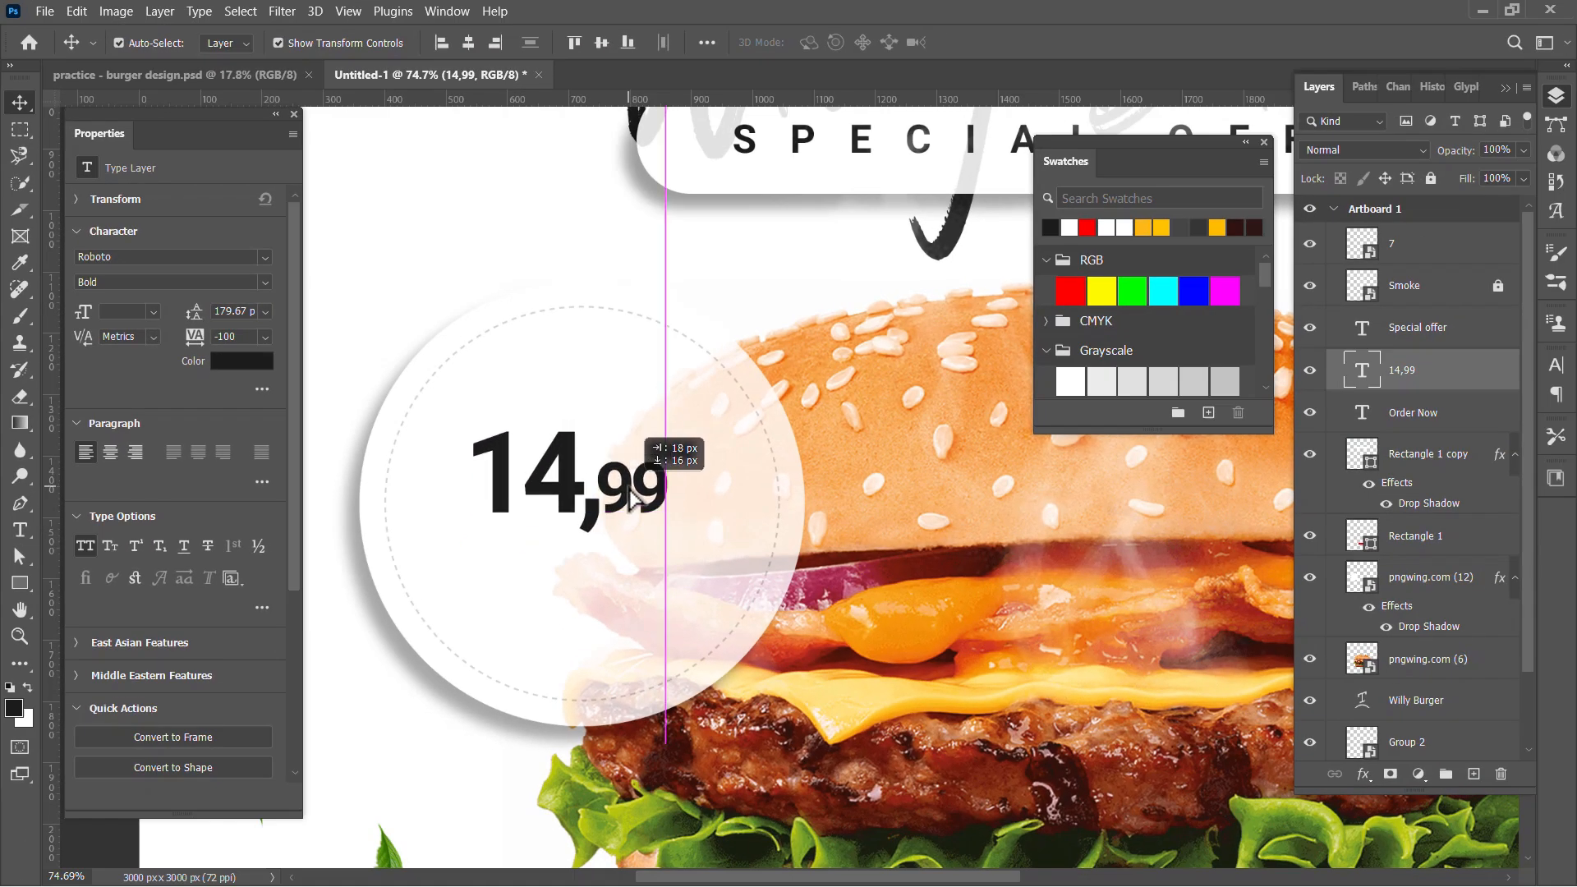
drag(631, 497, 578, 578)
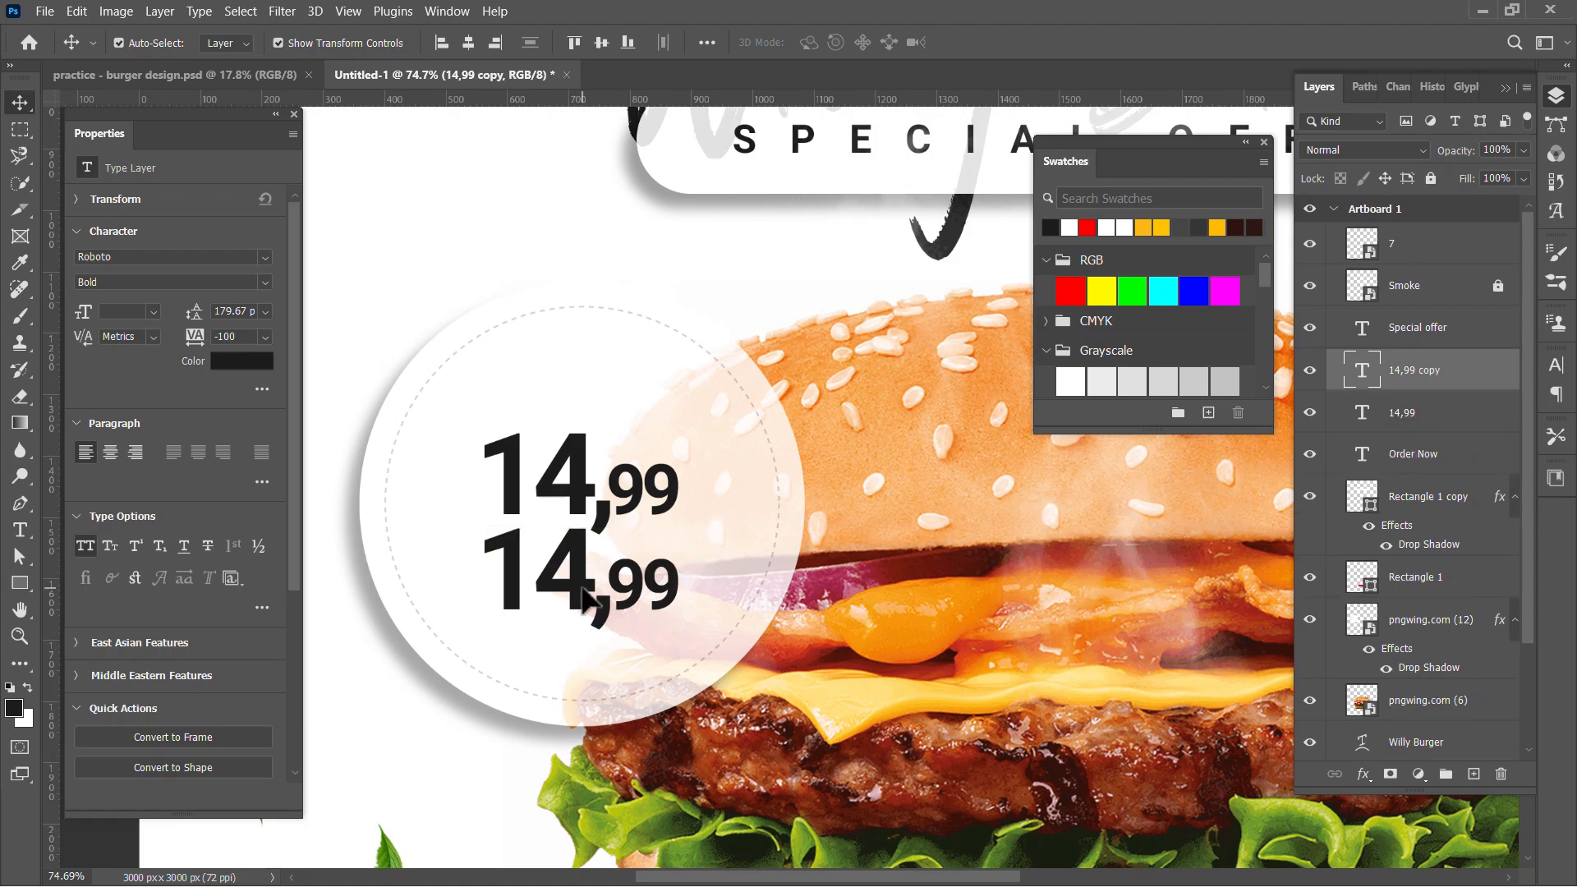
double_click(492, 579)
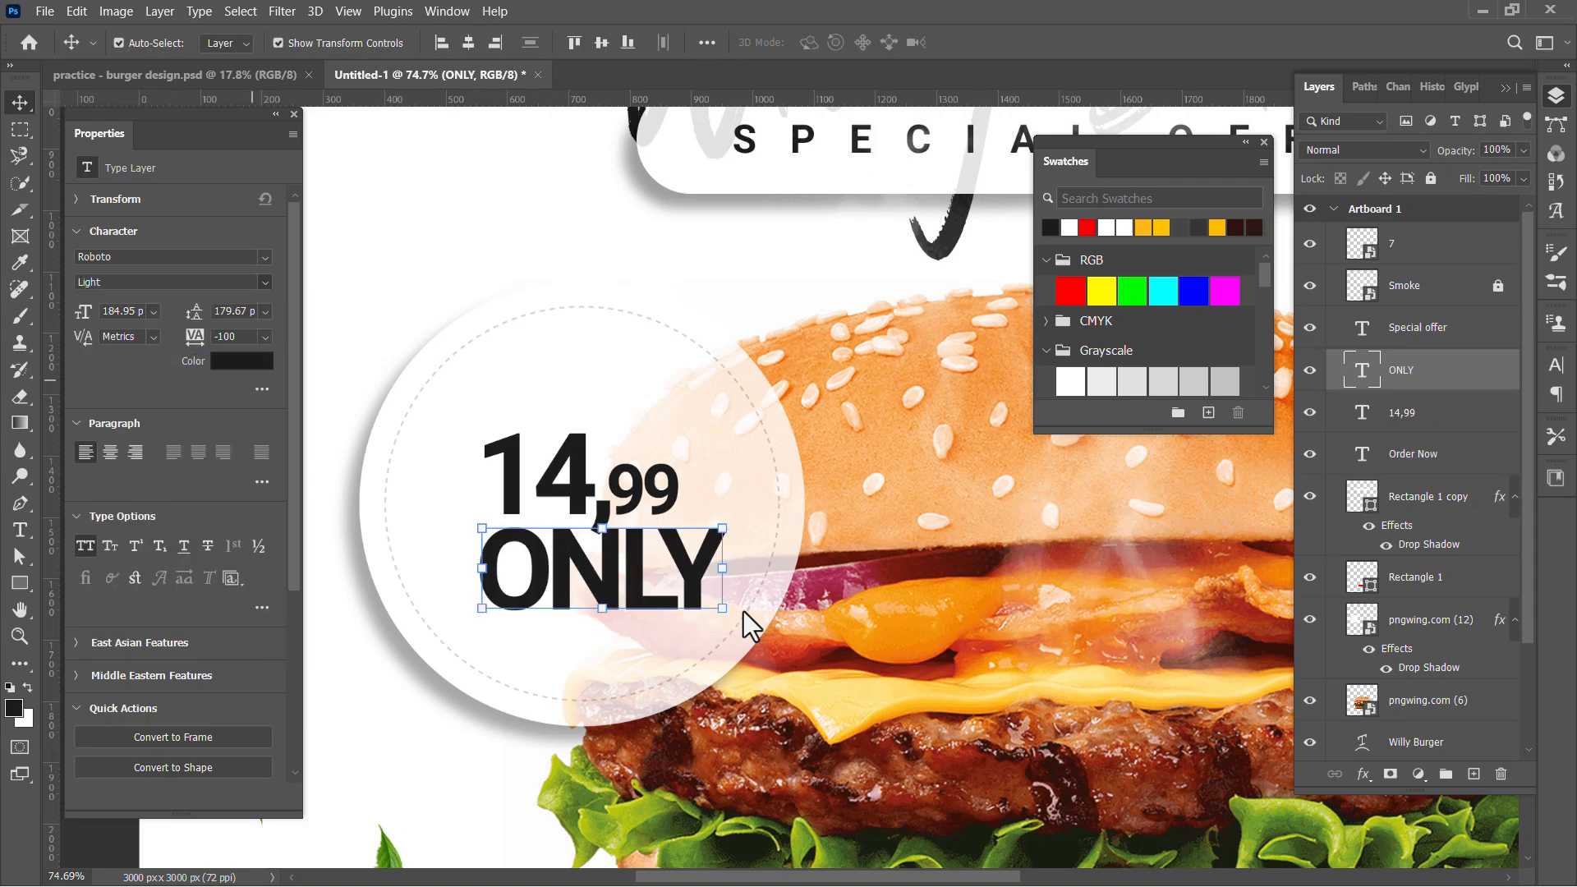
Move the 14,99 price up about 34 px above ONLY in the white circle and adjust its size slightly.
drag(579, 469, 579, 449)
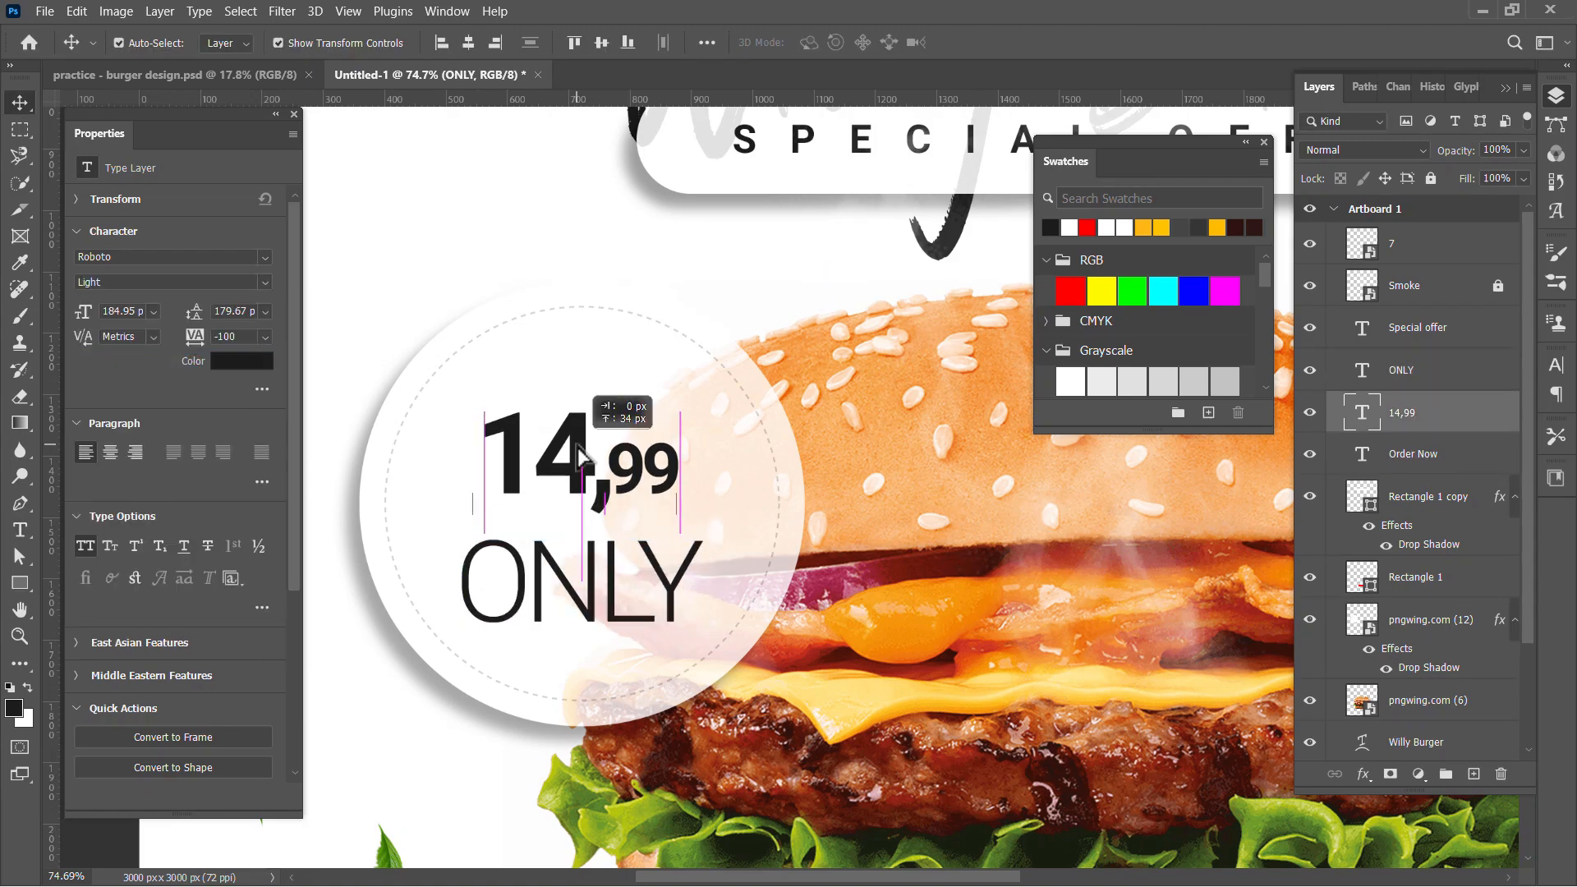
drag(683, 461, 698, 454)
key(Return)
Change the font of the 14,99 and ONLY texts to Poppins, keeping ONLY in the Light style.
scroll(664, 477, down, 10)
click(442, 482)
scroll(442, 482, up, 5)
click(607, 471)
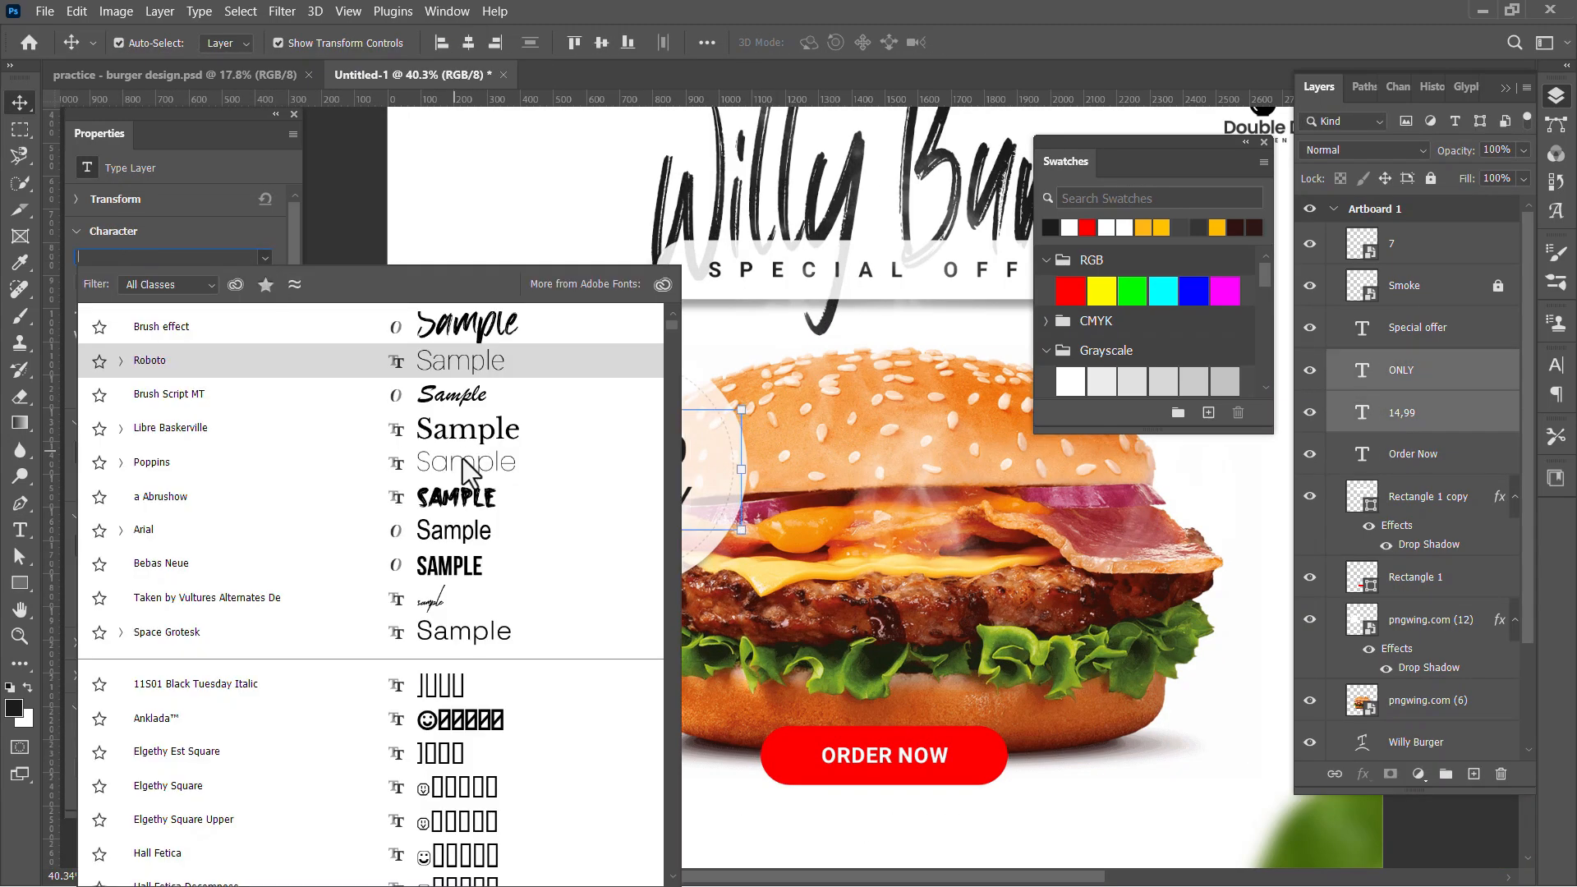
click(468, 468)
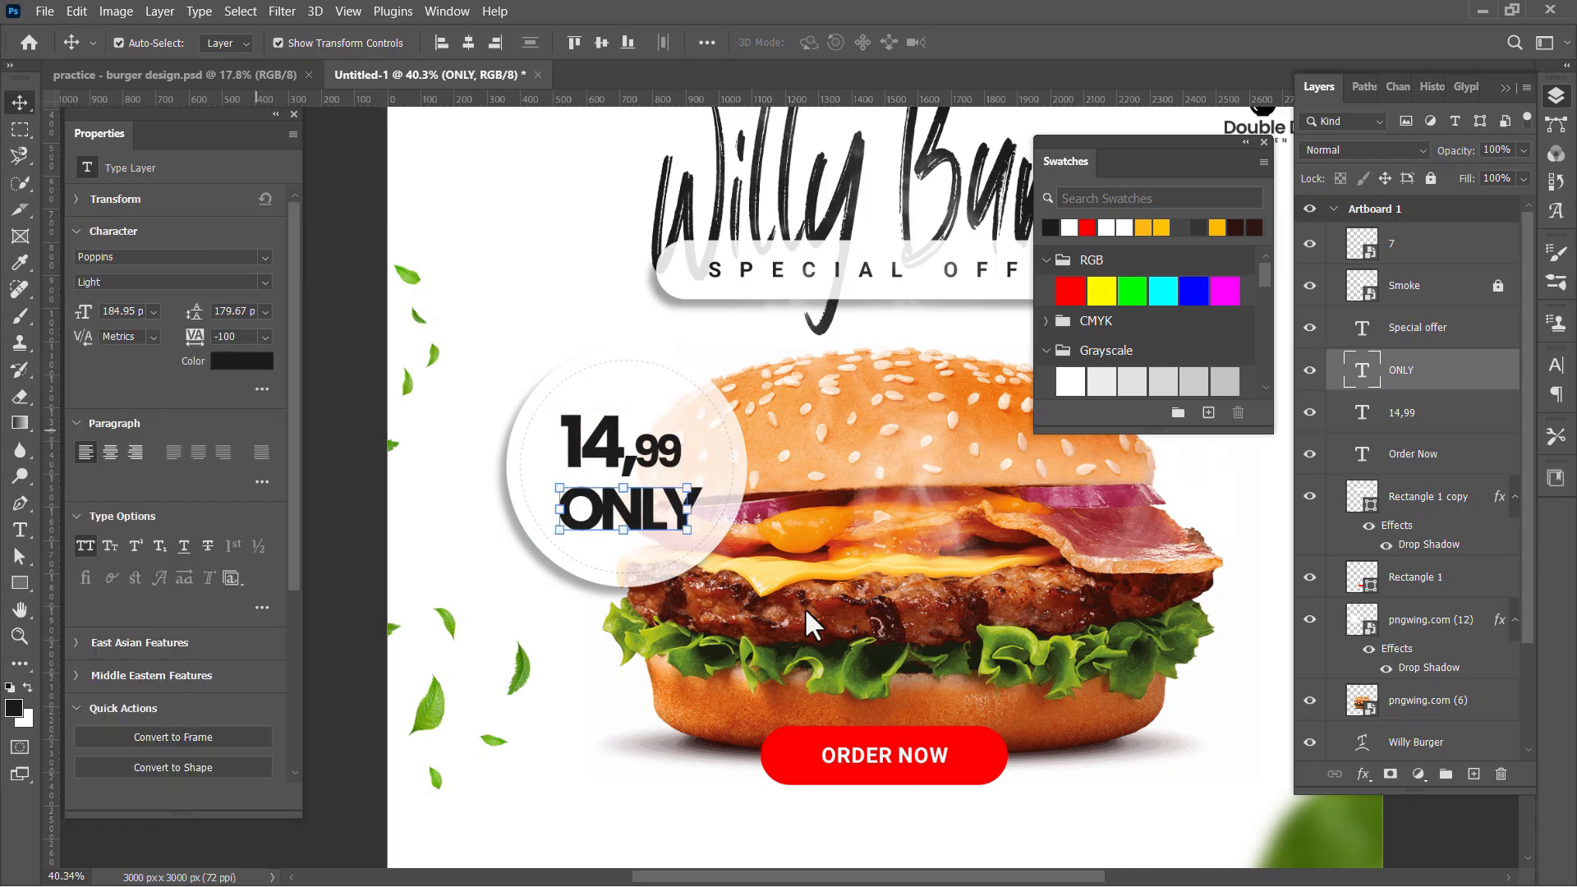
key(ctrl+z)
scroll(748, 571, up, 2)
scroll(748, 565, down, 5)
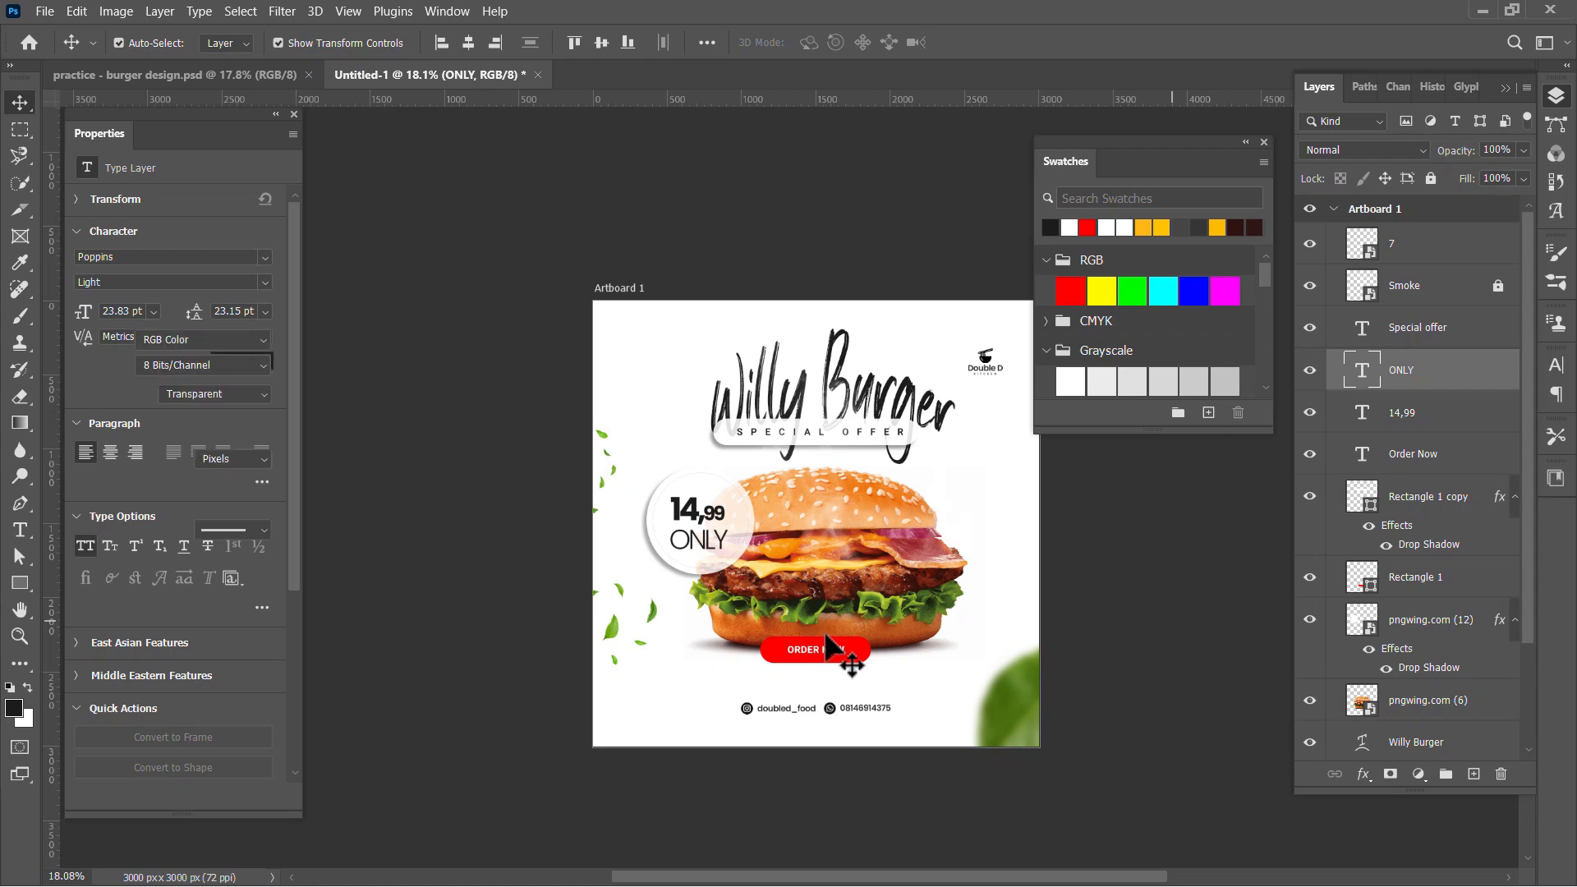
Compare the whole flyer with the reference design in practice - burger design.psd and return to the working document.
scroll(826, 636, down, 2)
scroll(853, 631, up, 1)
drag(899, 589, 767, 571)
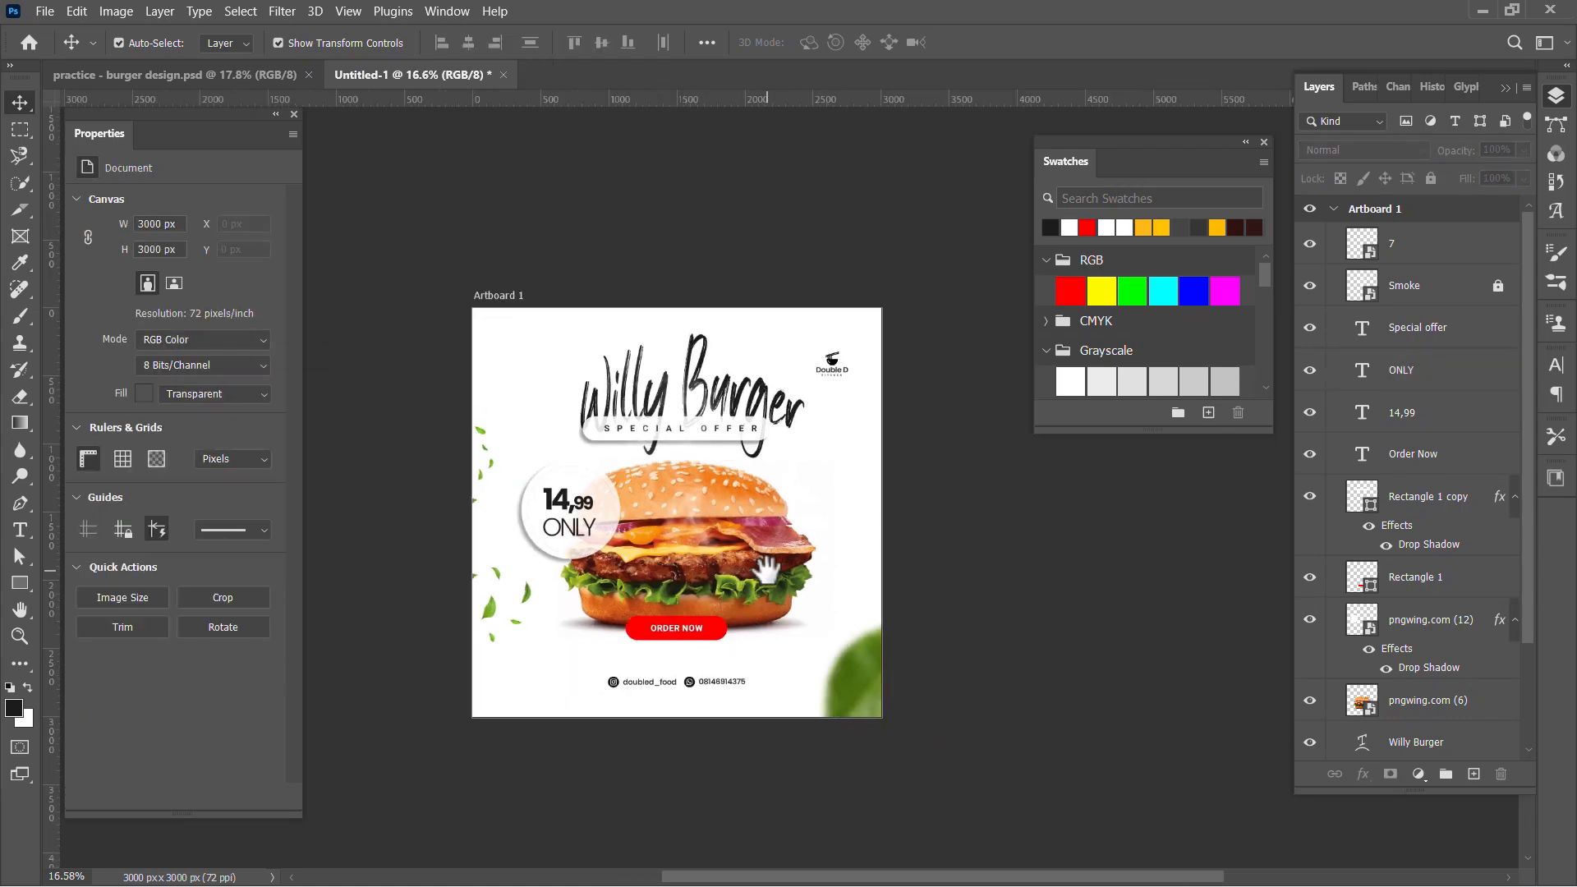
scroll(756, 553, up, 1)
click(199, 72)
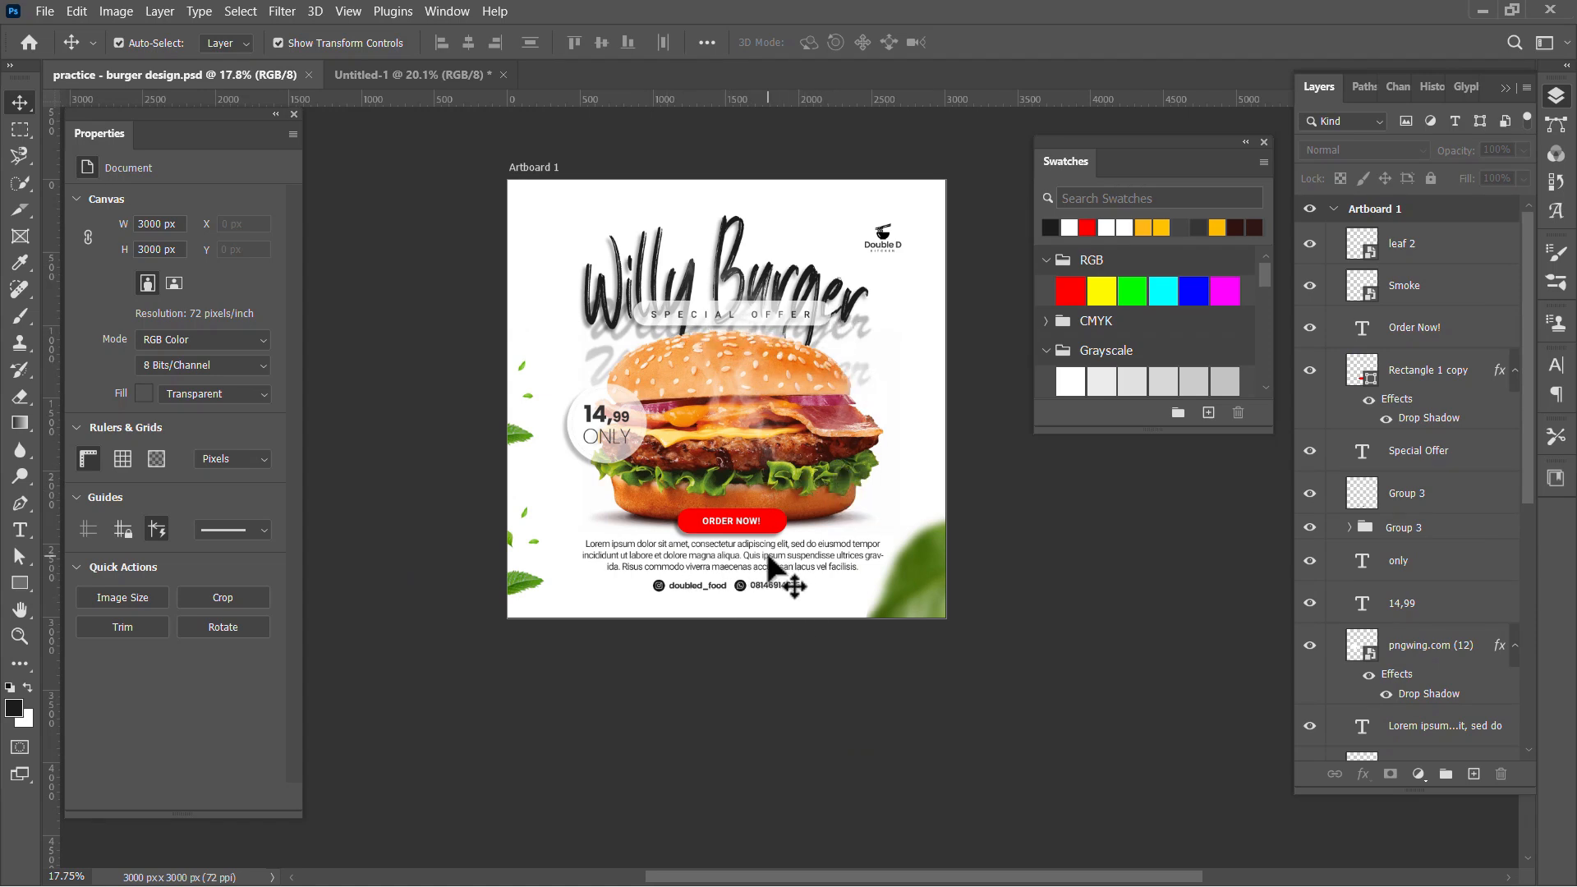
click(383, 73)
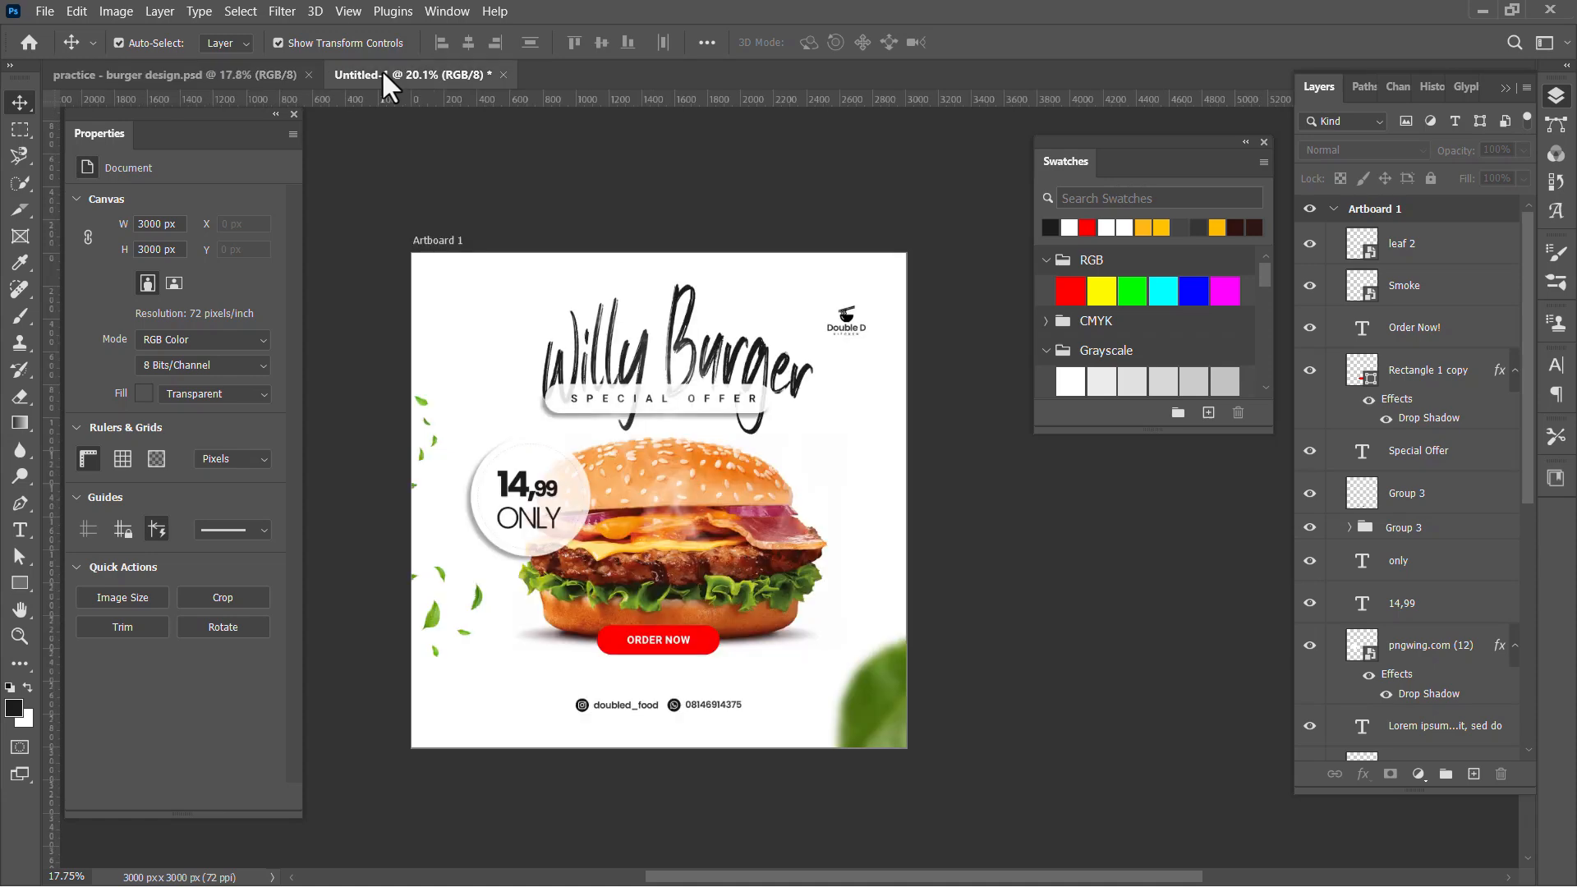
Move the contact line at the flyer's bottom down by 30 px.
scroll(769, 427, up, 2)
drag(757, 524, 812, 380)
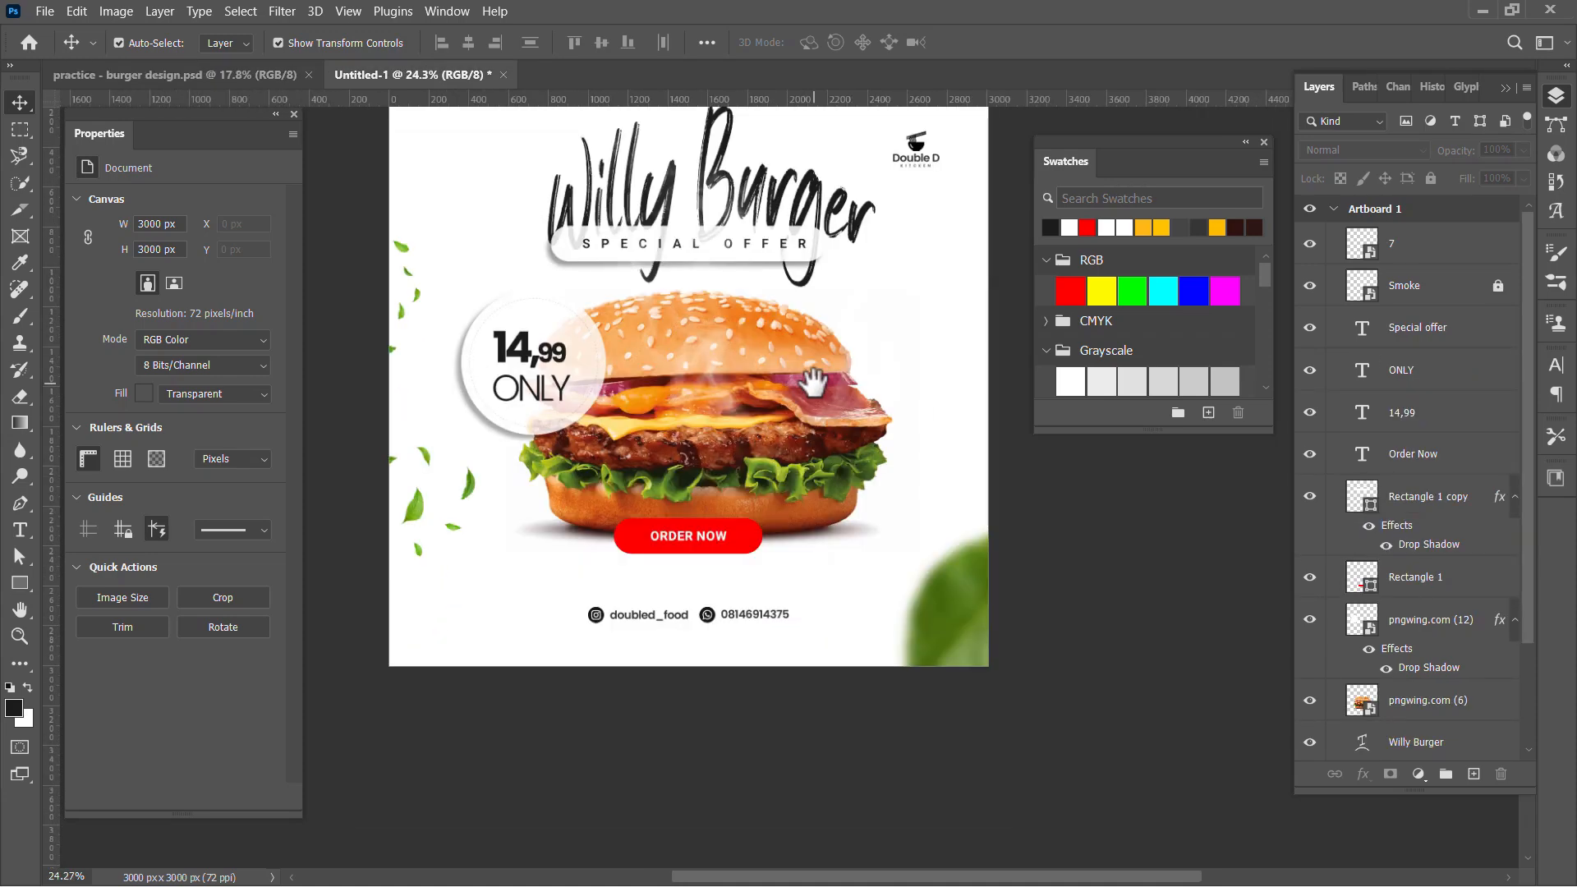
click(773, 616)
key(shift+Down)
key(shift+Down)
key(shift+Down)
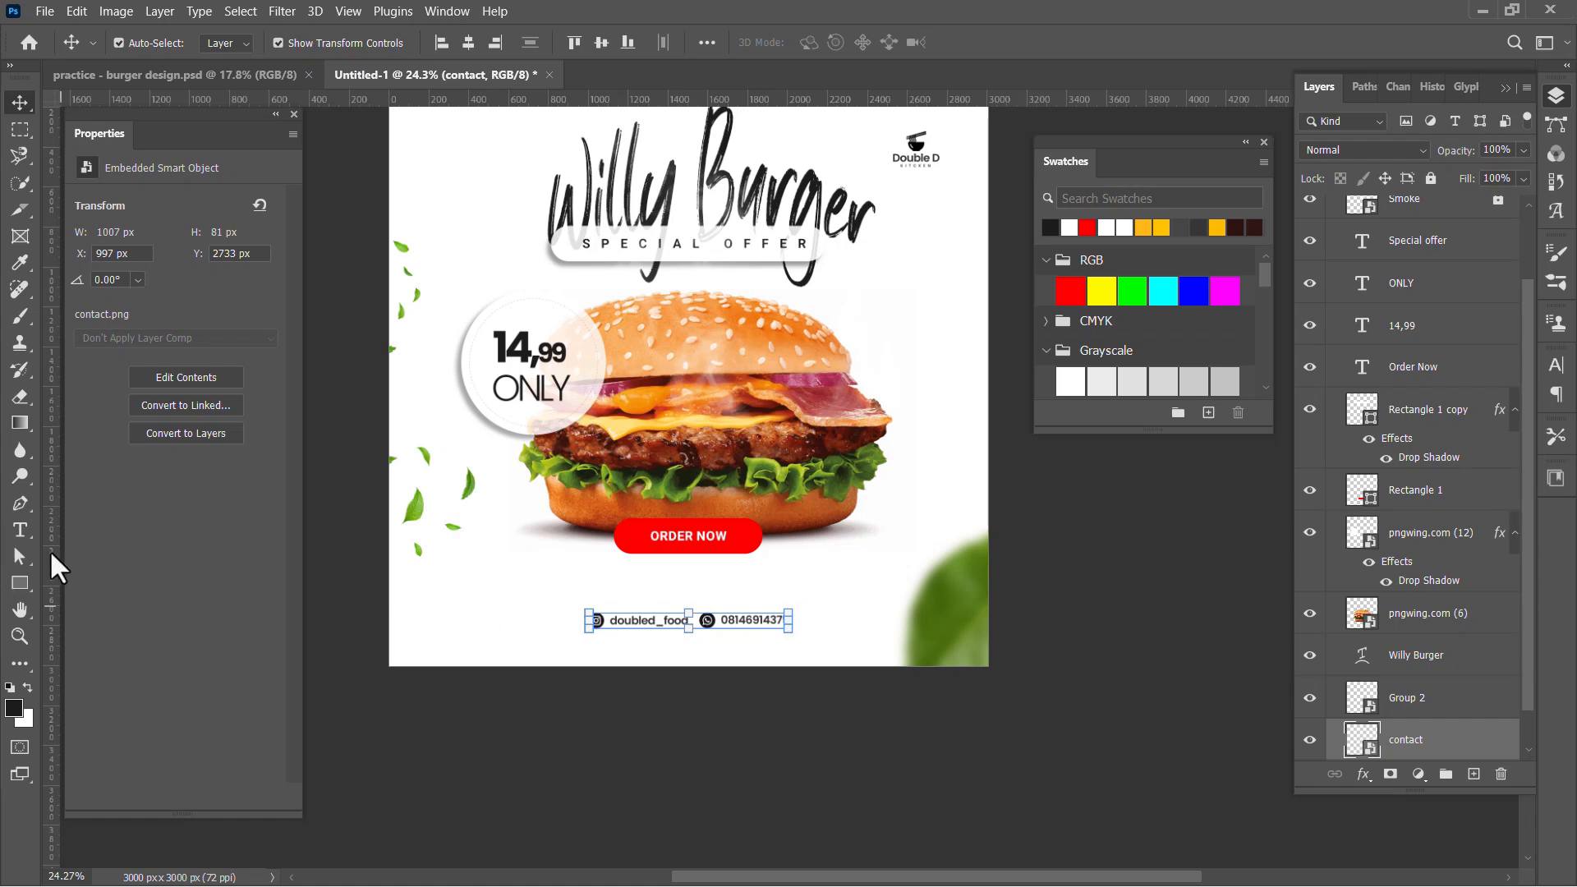
Add a lorem ipsum paragraph box between the Order Now button and the contact line, at 55 pt with Auto leading.
click(19, 530)
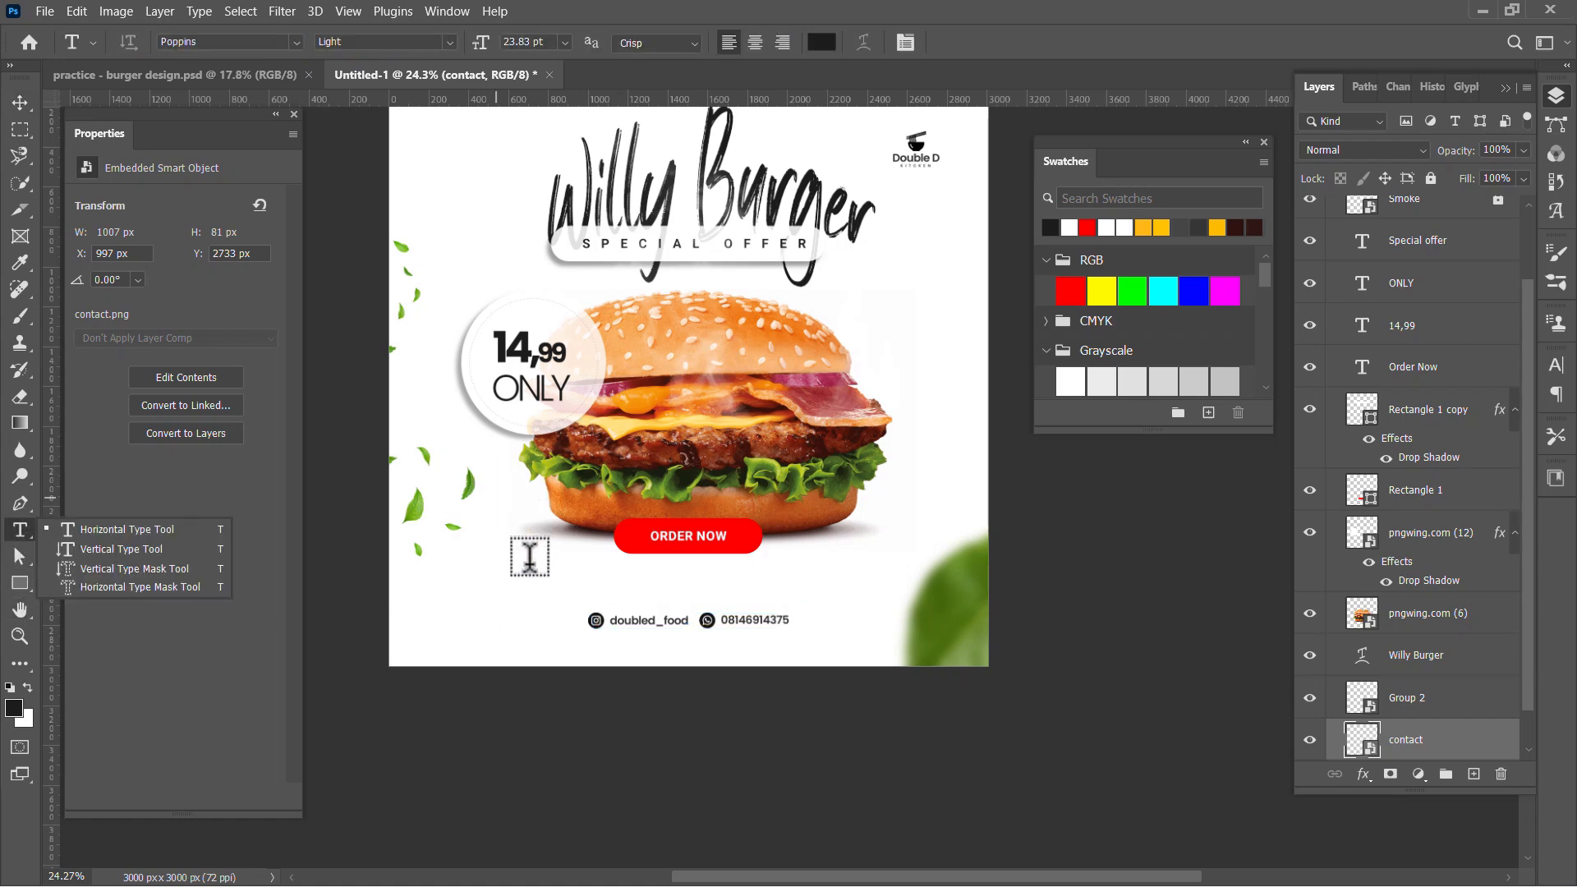
drag(508, 569, 889, 597)
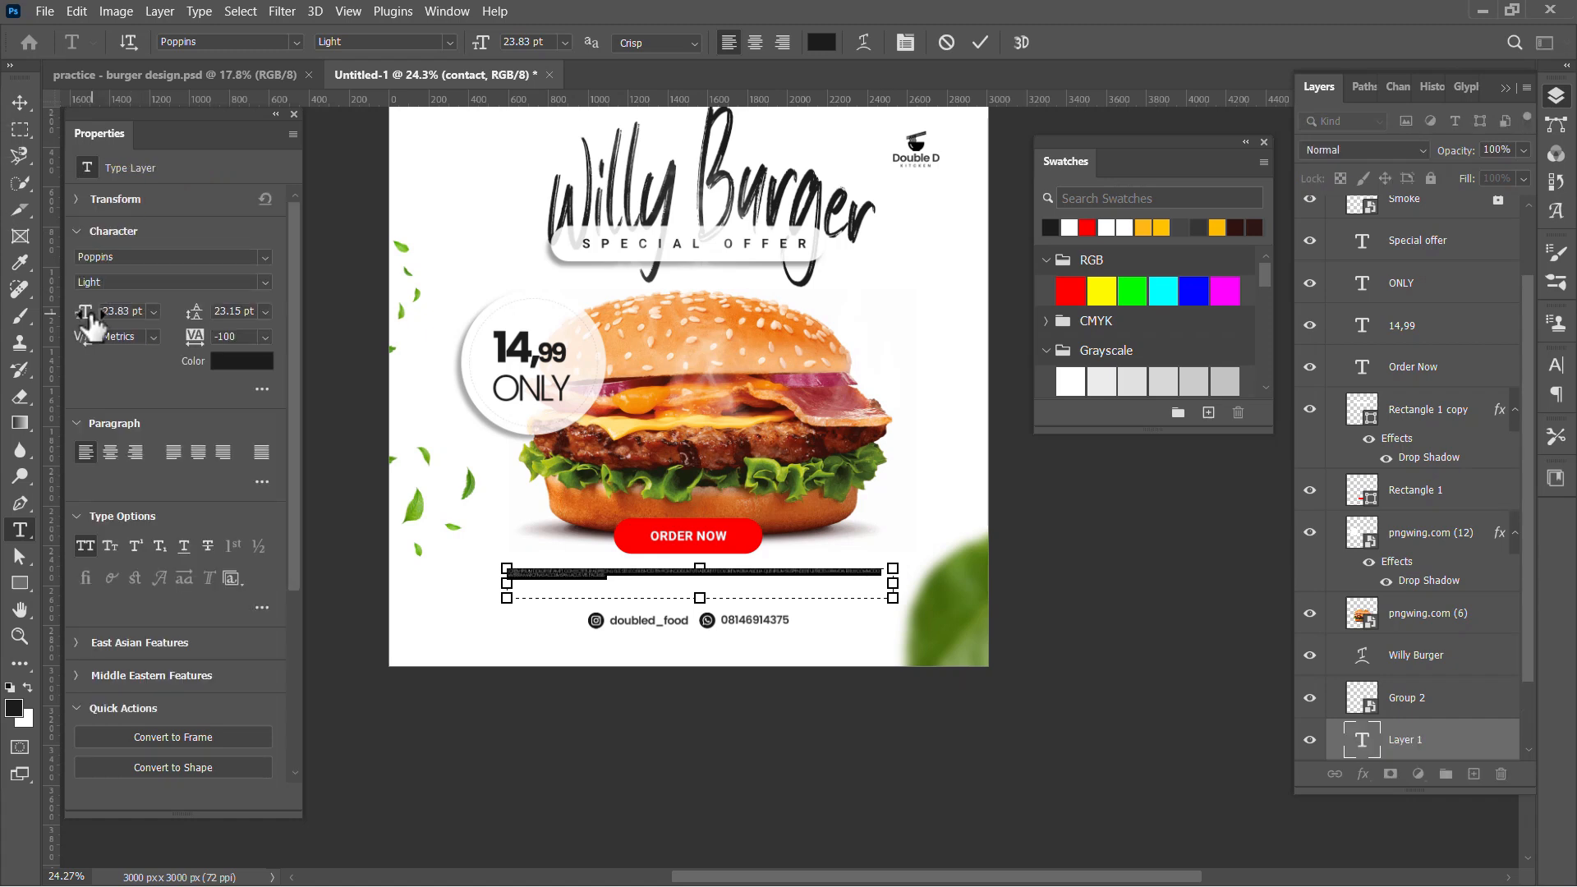
drag(93, 324, 126, 326)
click(265, 311)
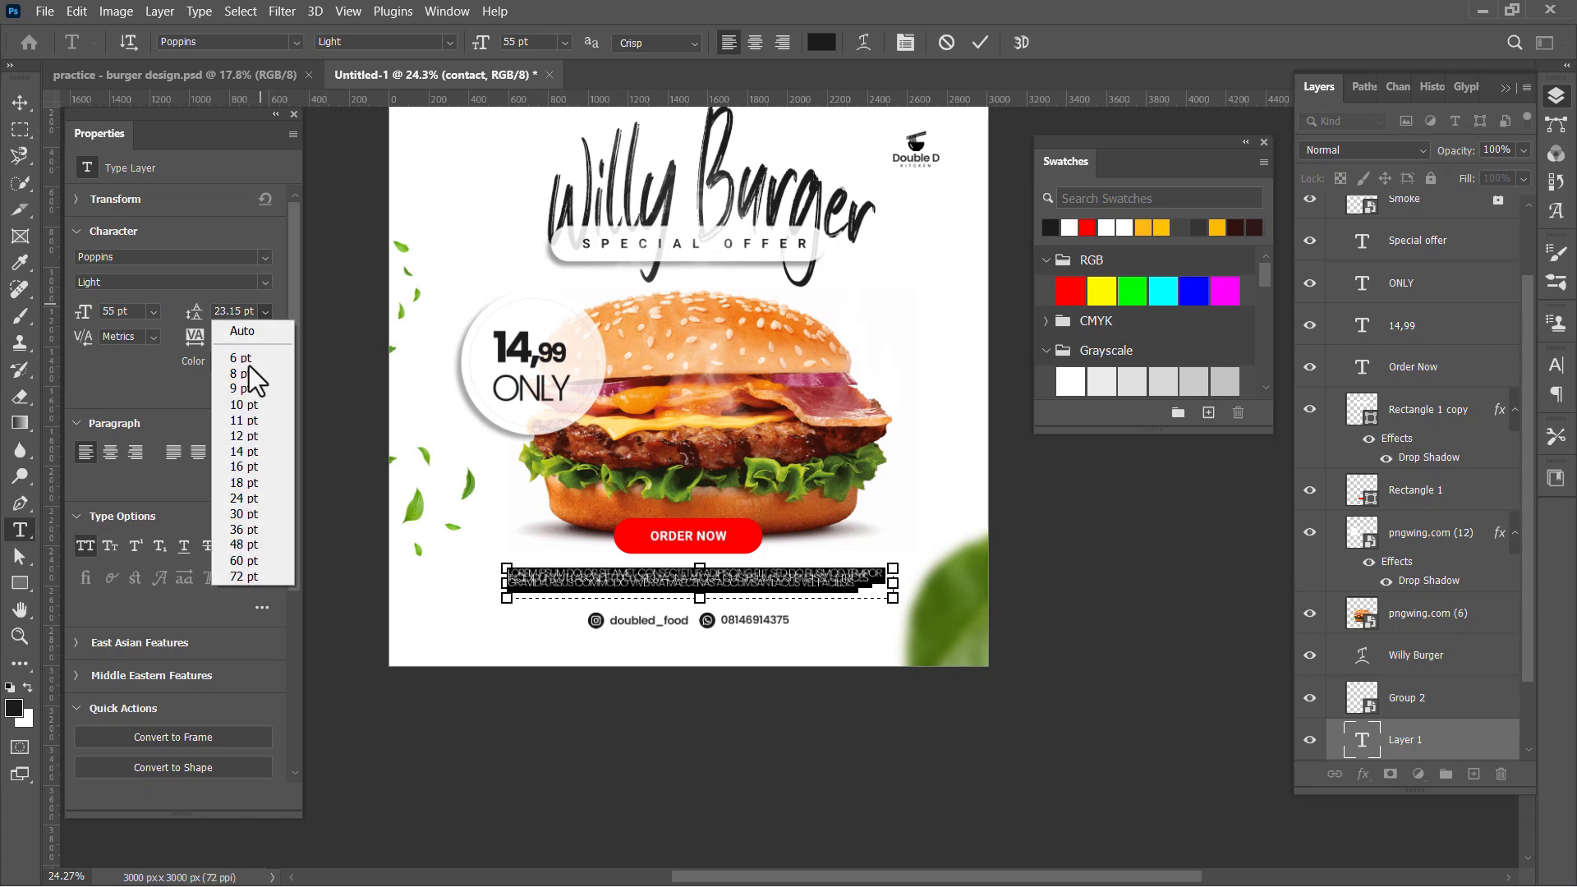
click(261, 333)
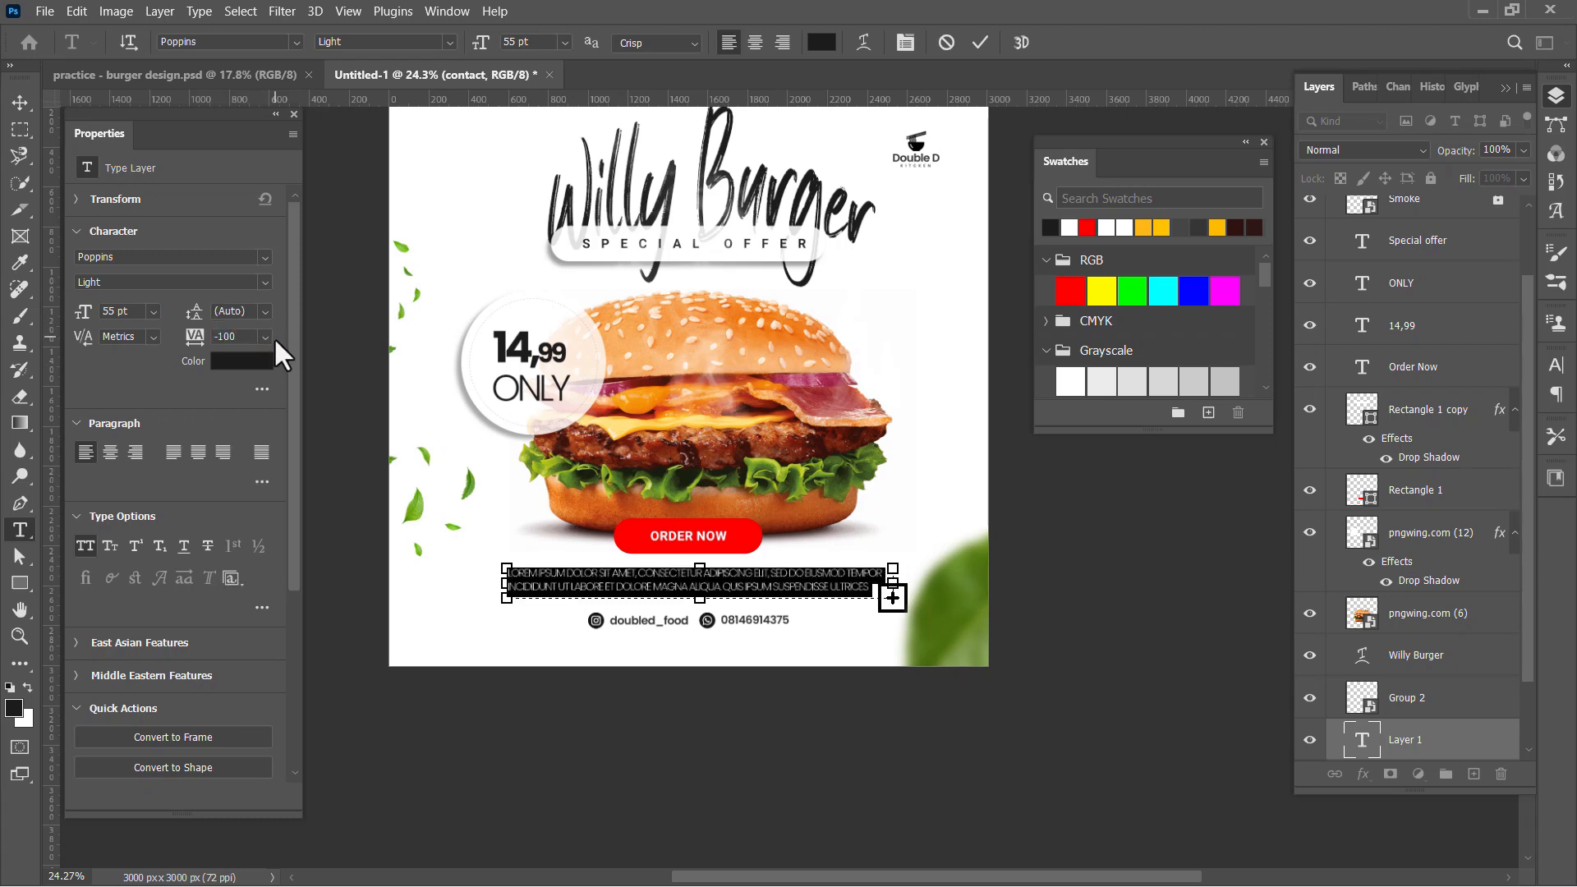
Set the lorem ipsum paragraph's tracking to 0 and turn off All Caps.
click(264, 336)
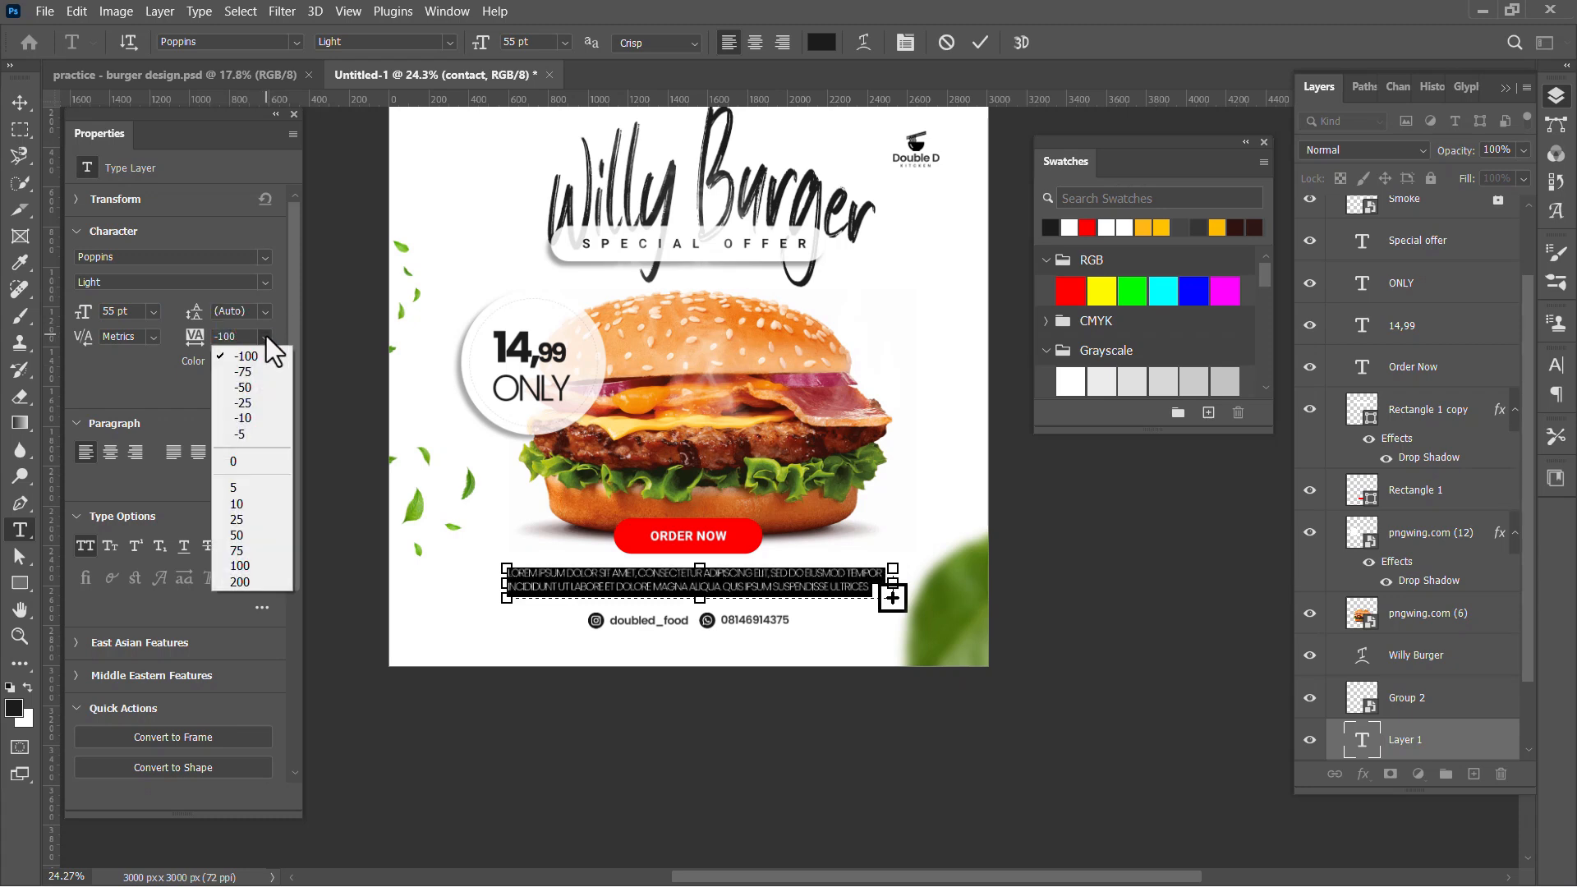
click(231, 456)
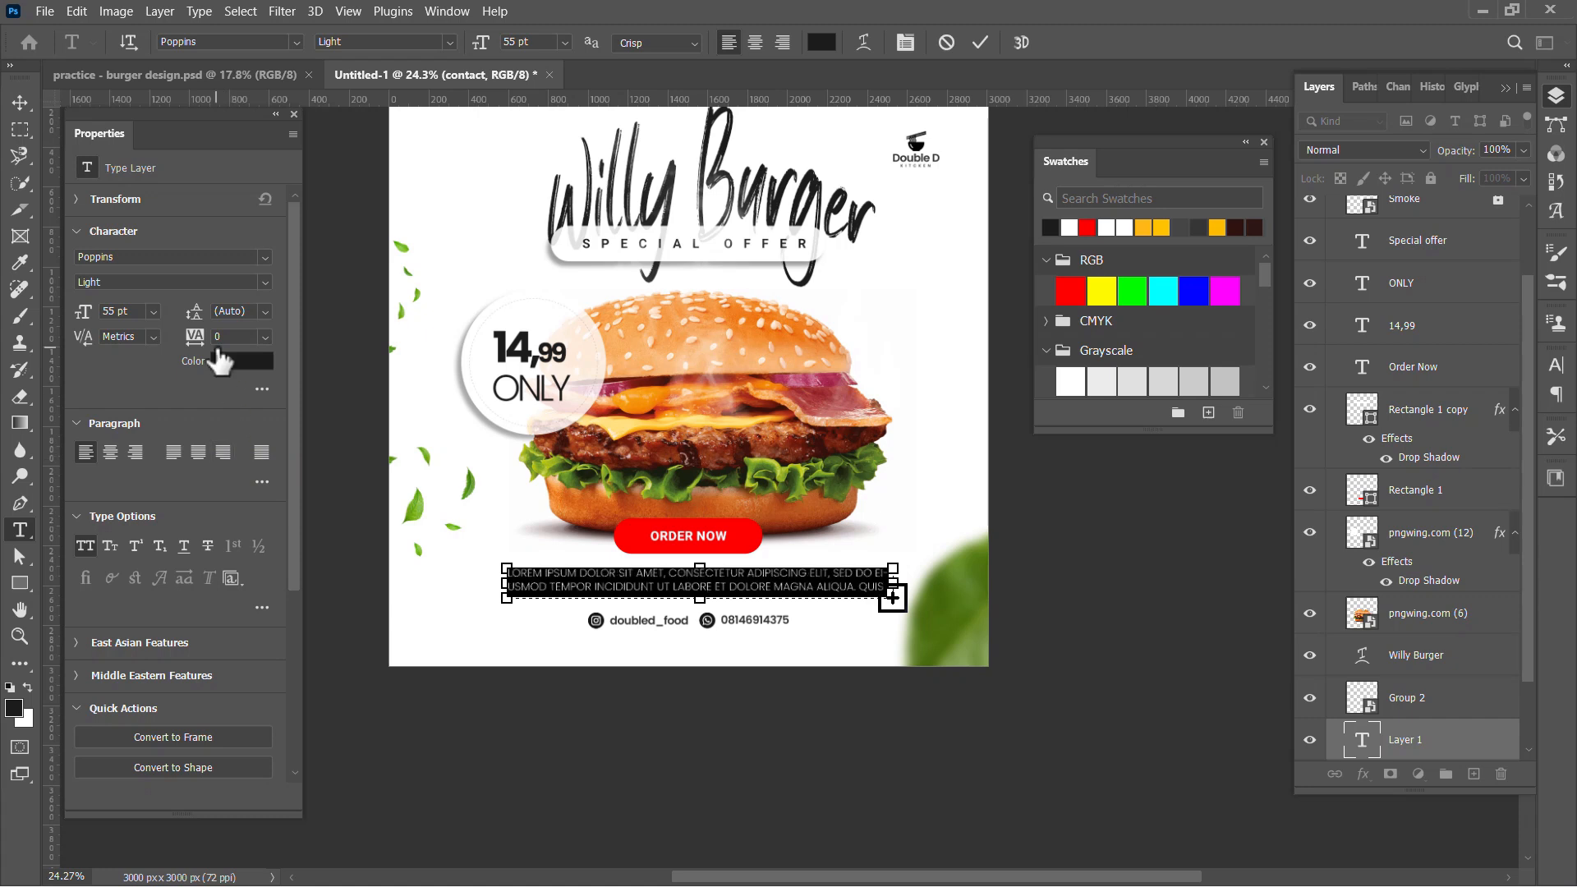
click(81, 542)
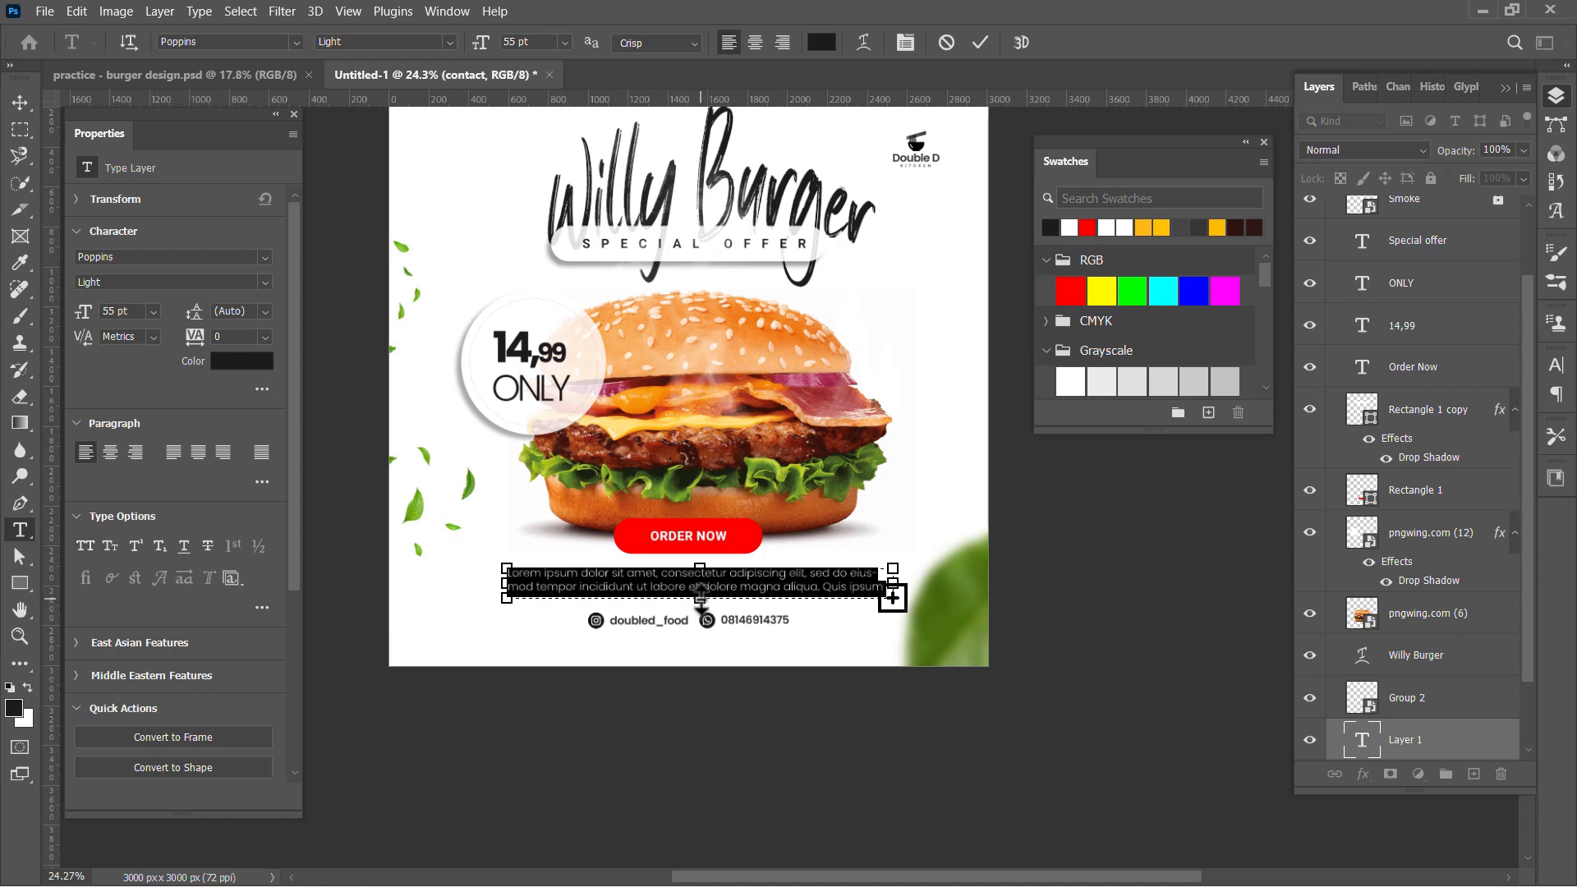
Extend the paragraph box to fit three lines, center its text and set it in Poppins Medium.
drag(700, 598, 705, 612)
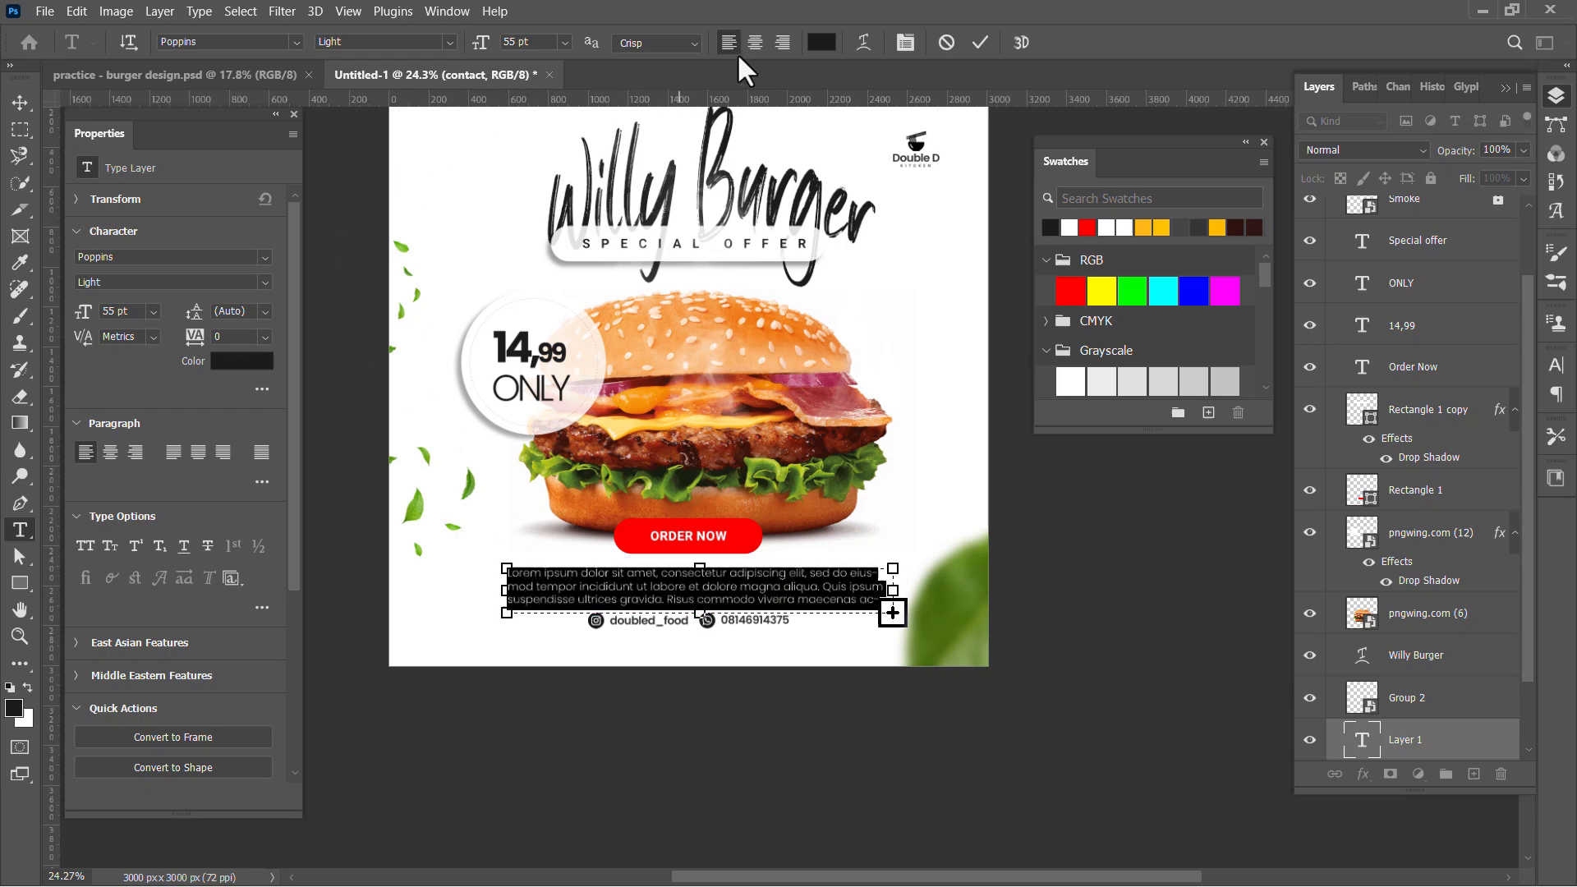
click(756, 46)
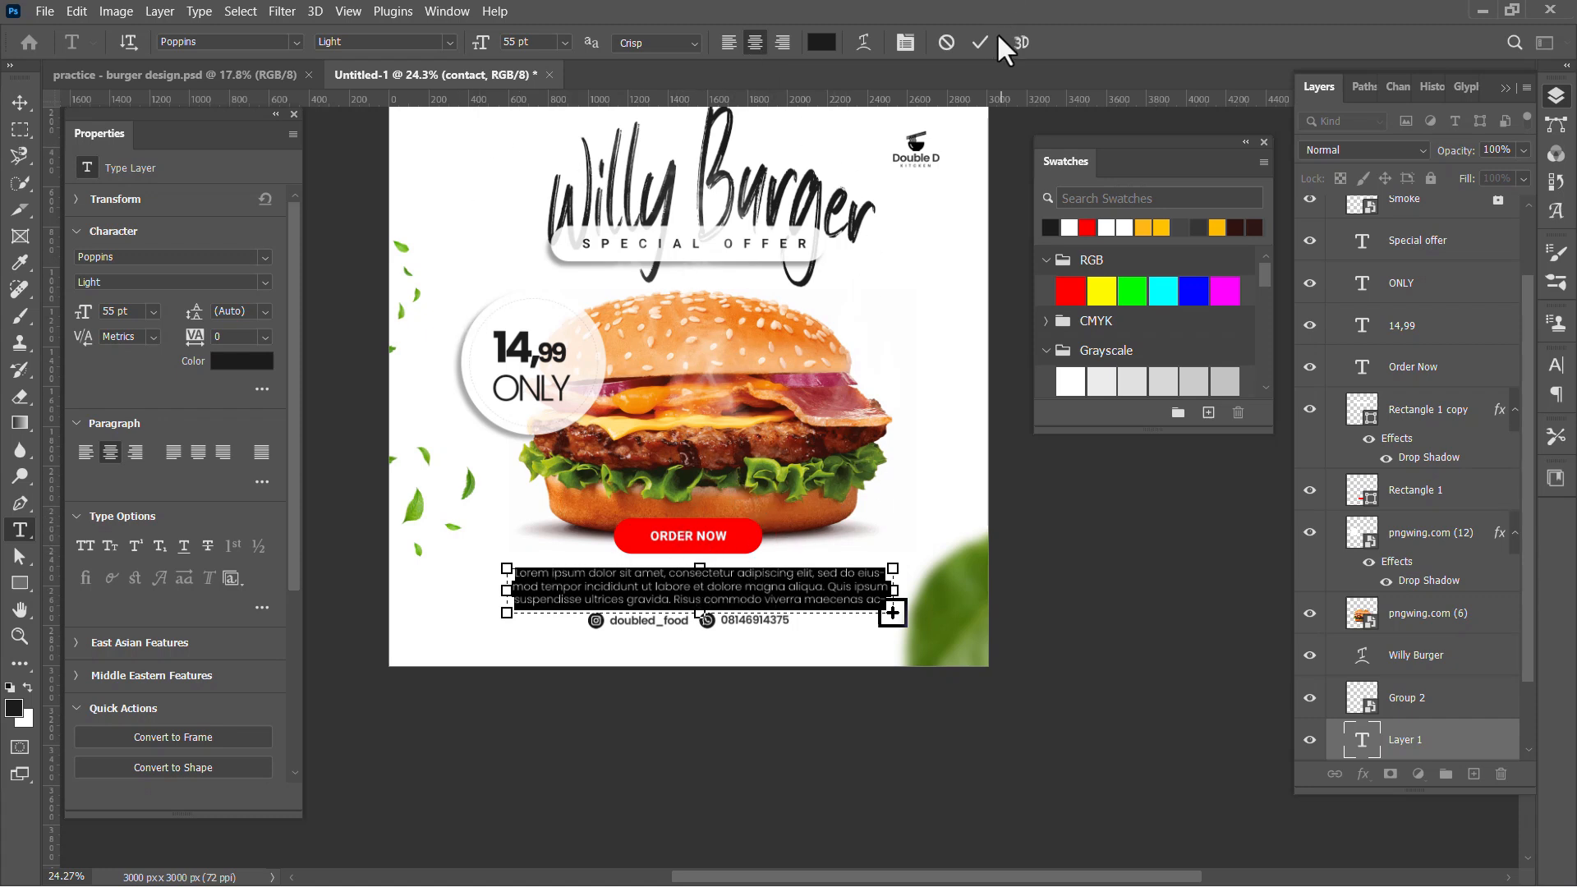
click(963, 609)
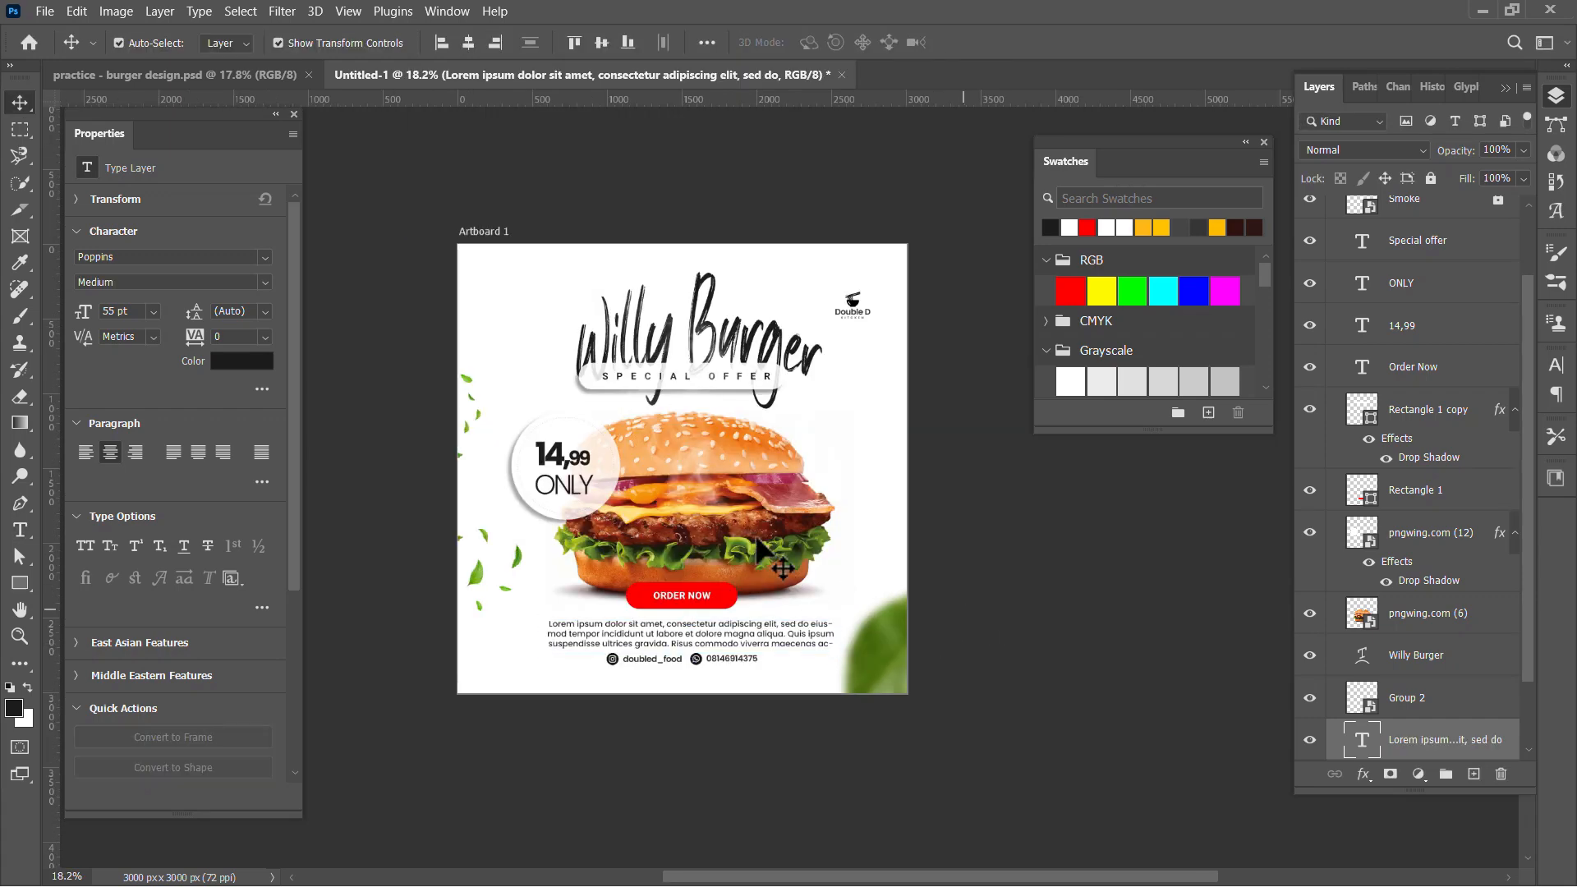
Hide the burger image layer and add a Willy Burger text line beside the white price circle.
scroll(756, 545, down, 2)
scroll(757, 546, up, 2)
drag(741, 465, 797, 470)
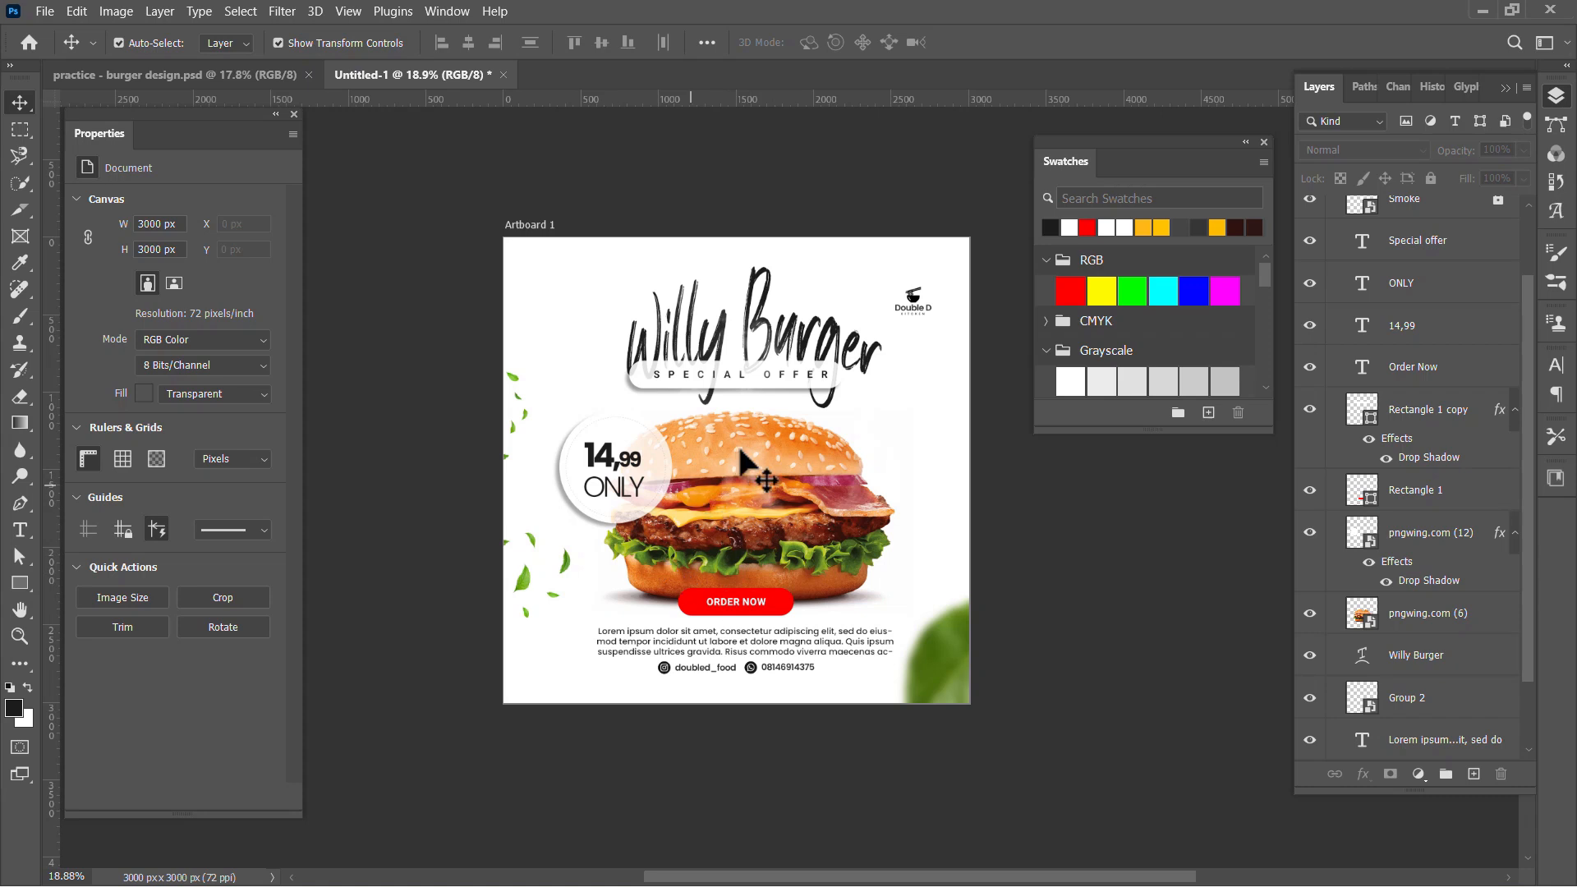
click(836, 467)
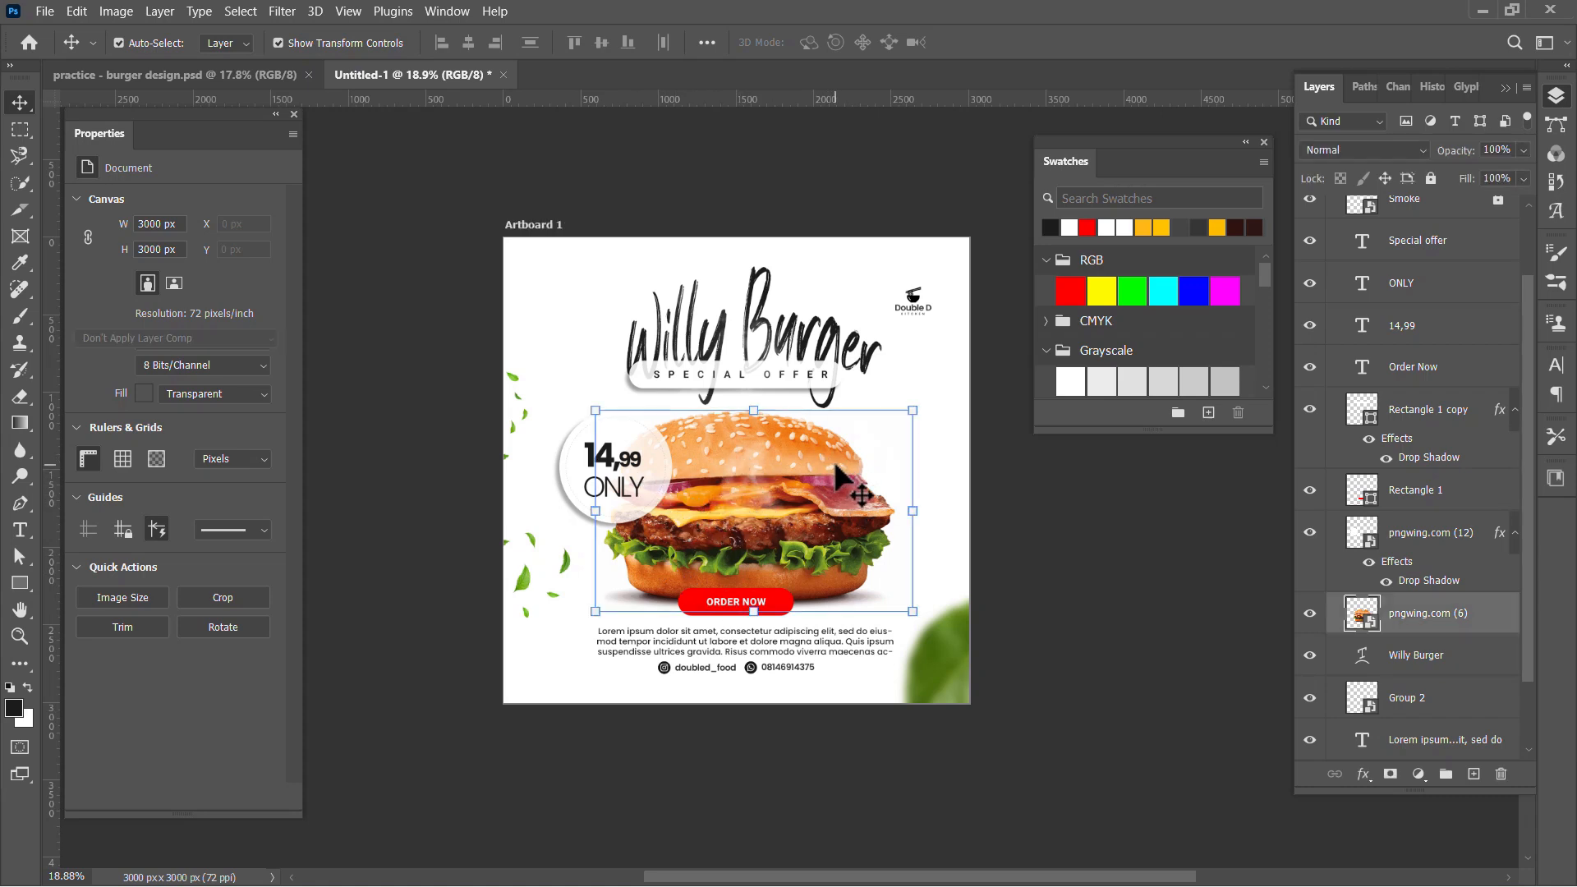
click(1310, 613)
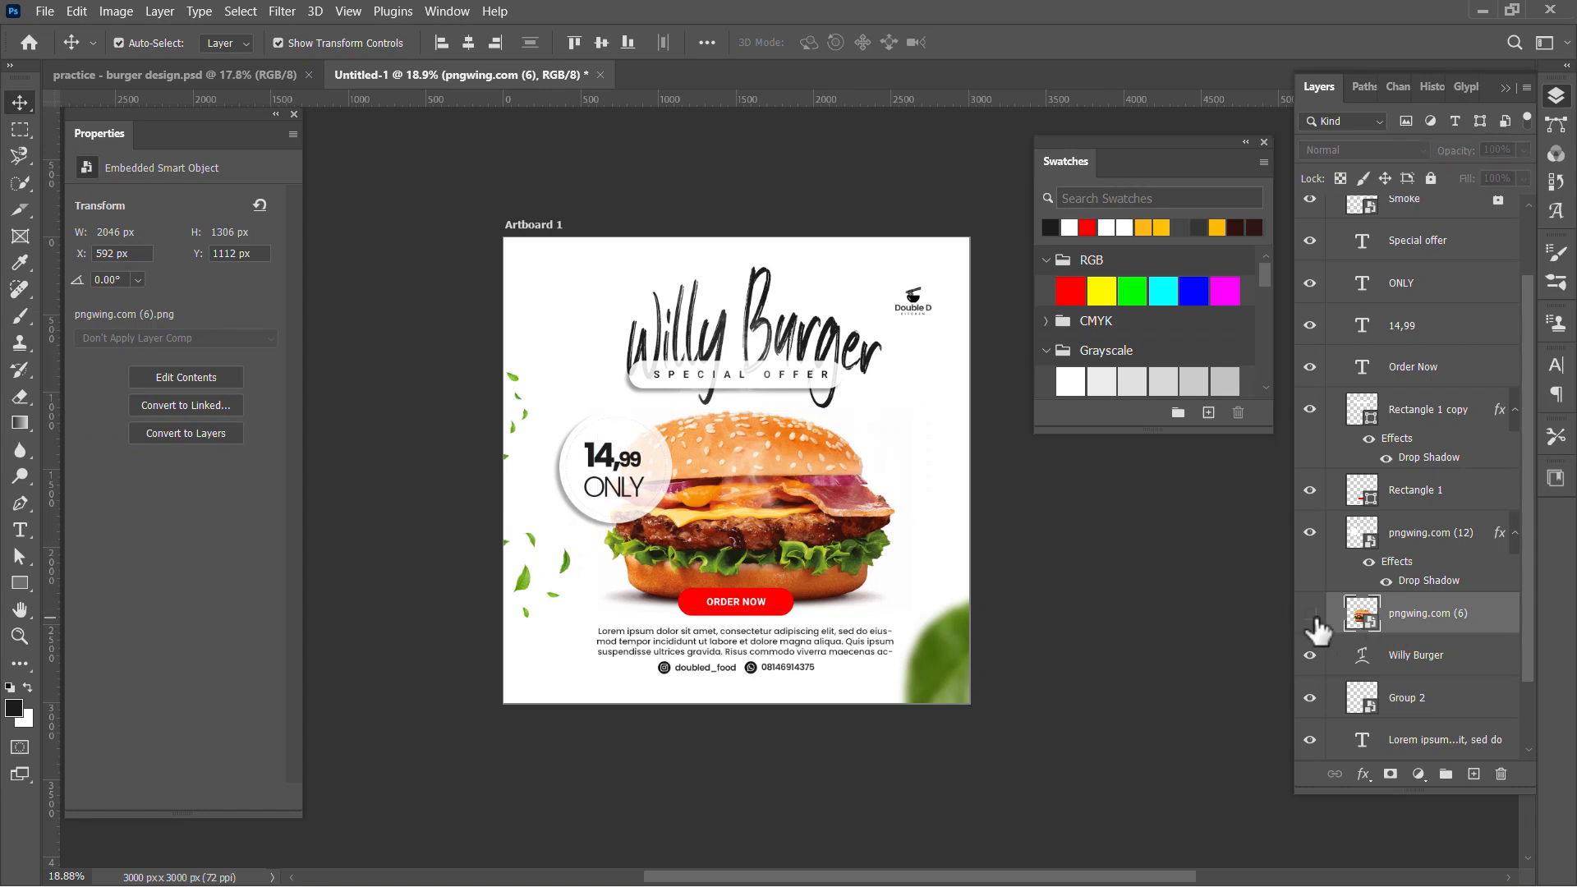
click(19, 527)
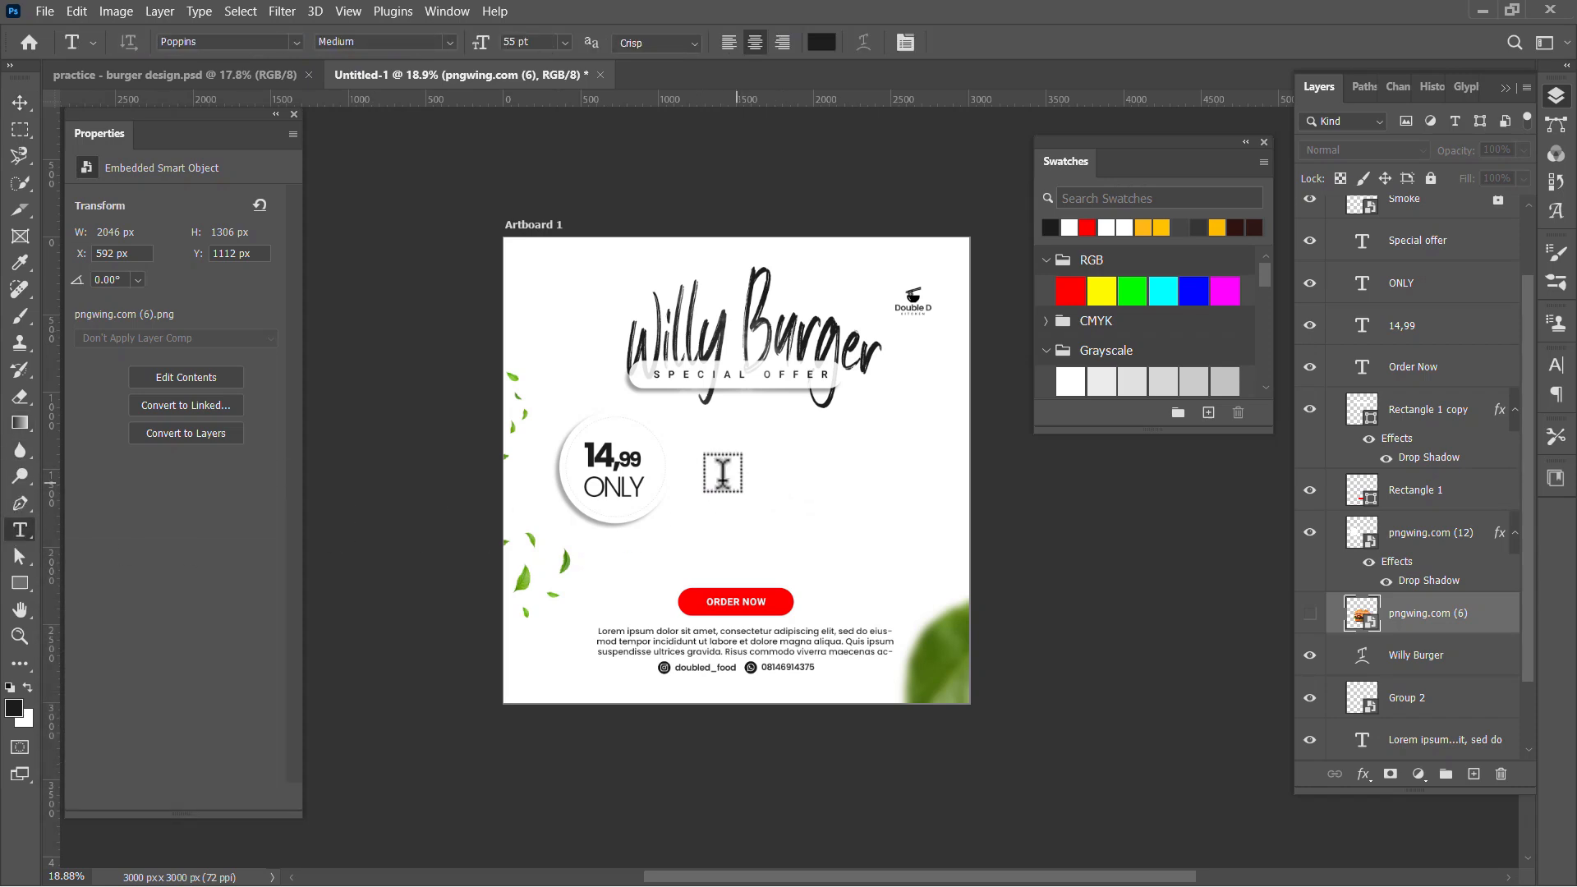
click(695, 446)
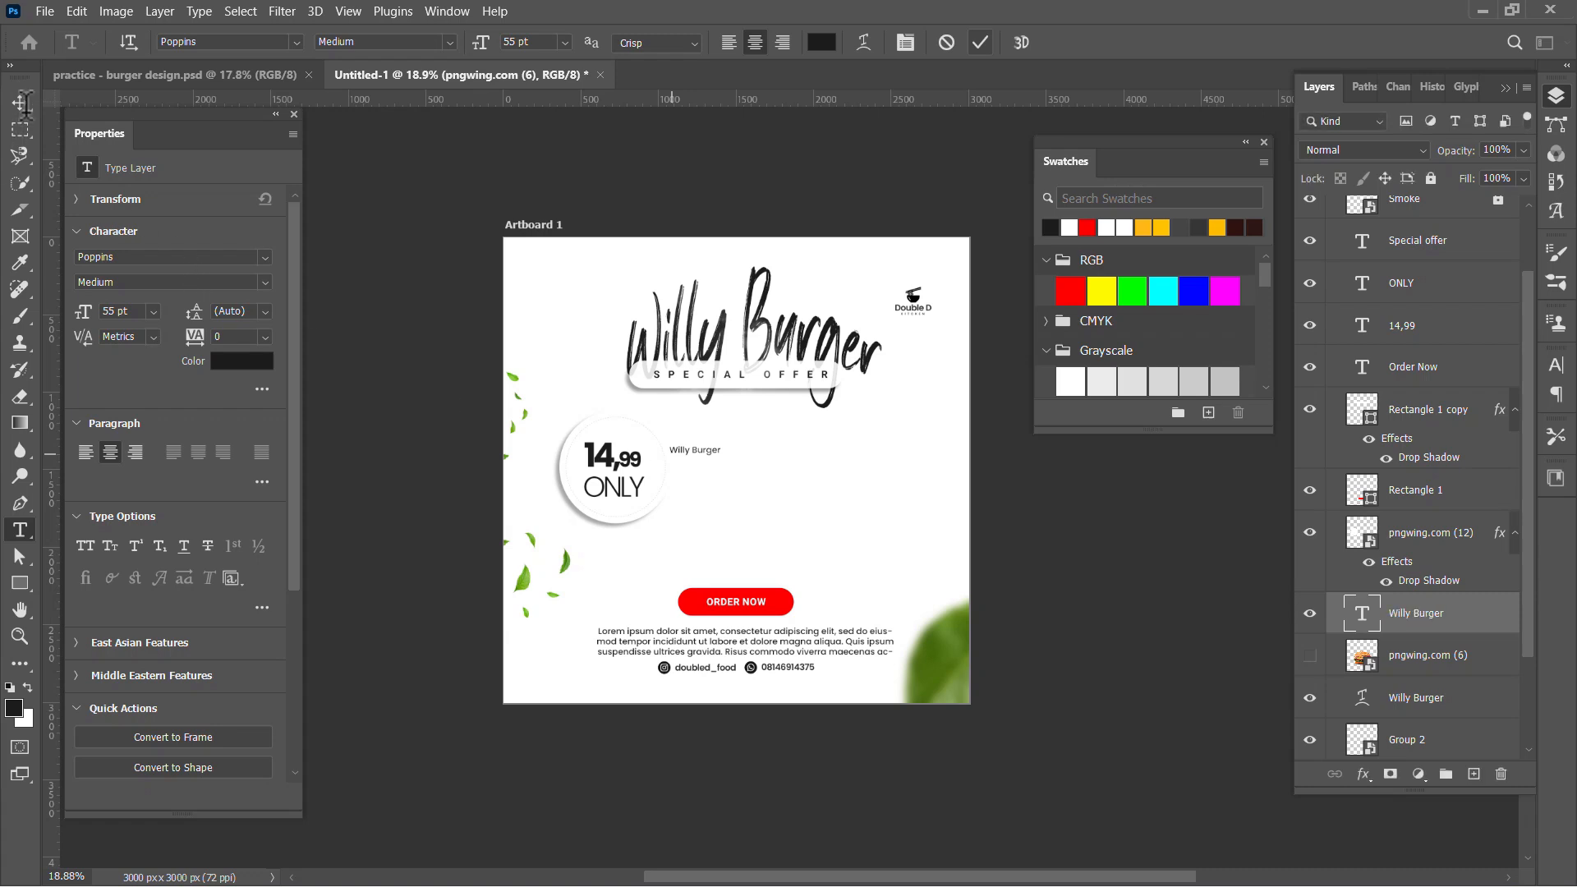
Scale the new Willy Burger text to about 366% and position it below the brush-style title.
click(20, 129)
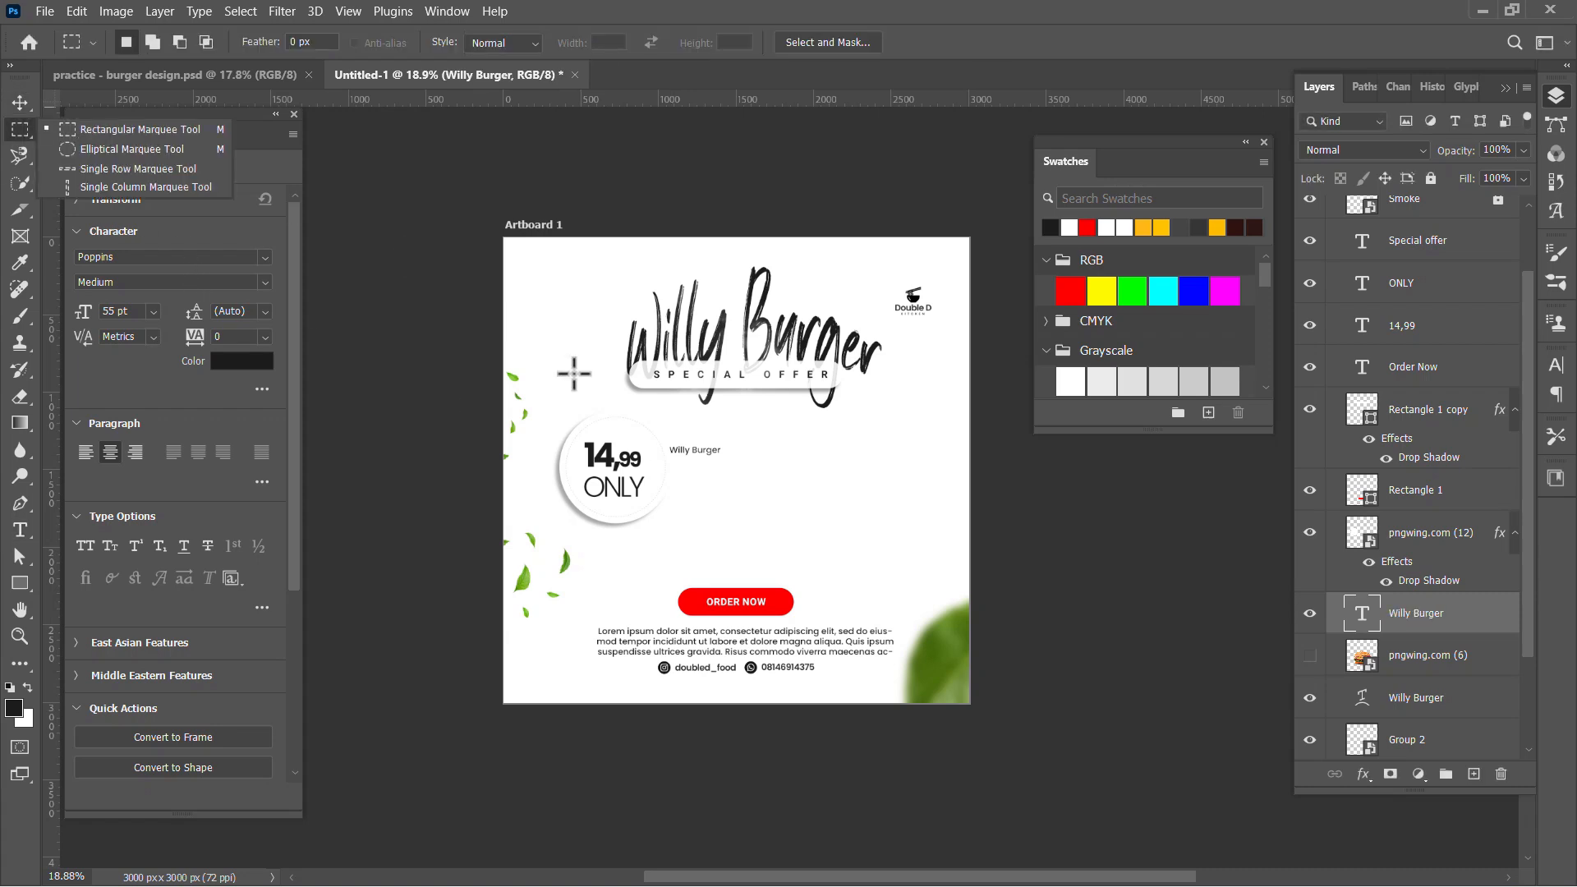
scroll(751, 452, up, 2)
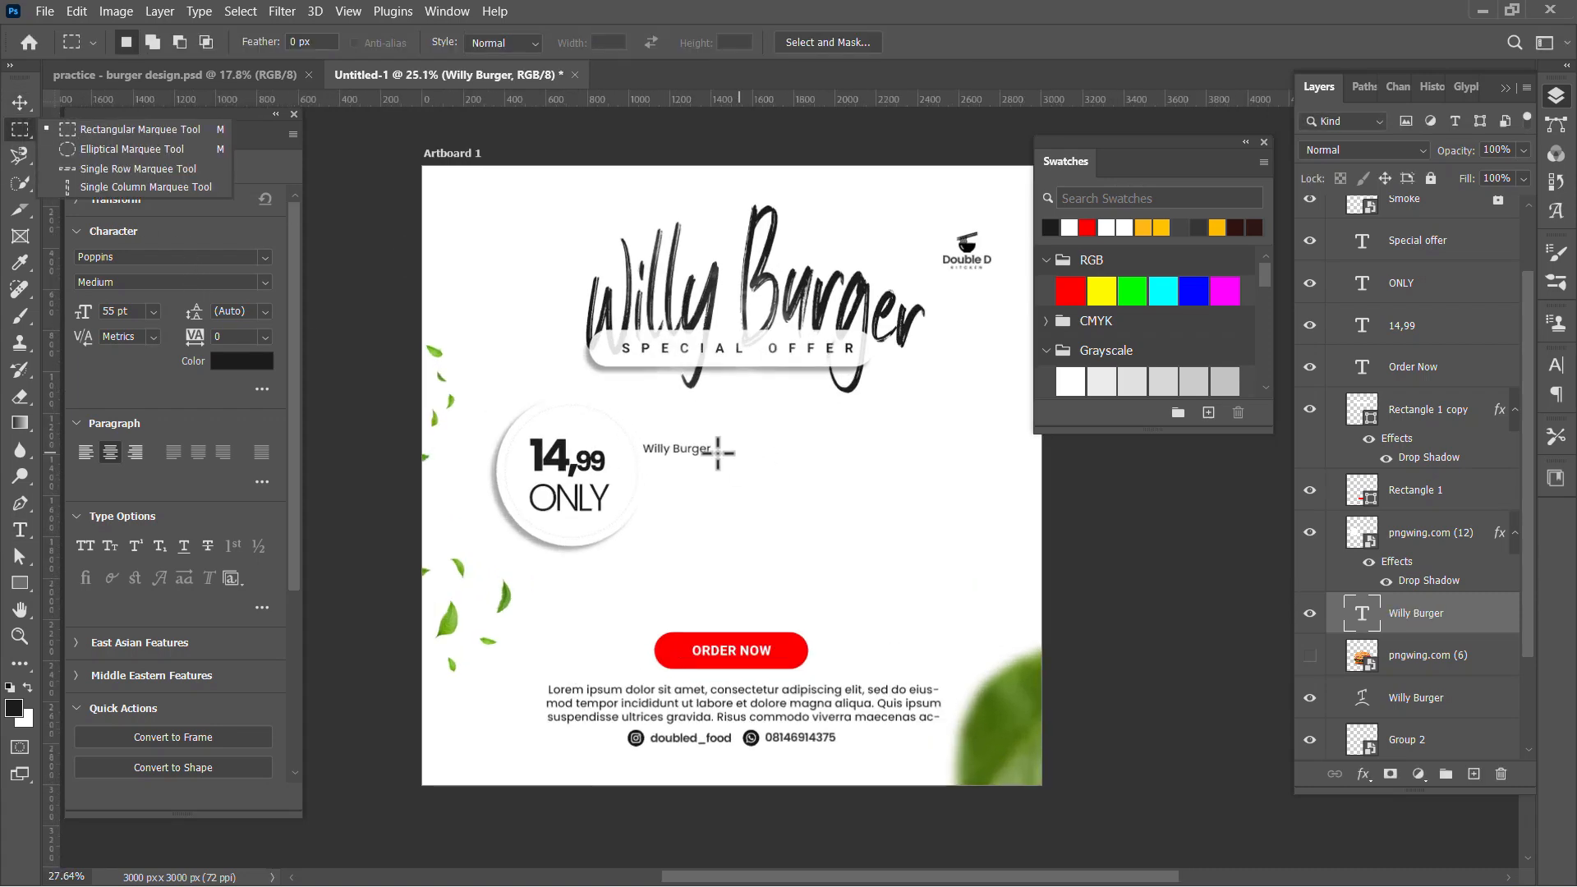
click(20, 102)
drag(692, 462, 943, 360)
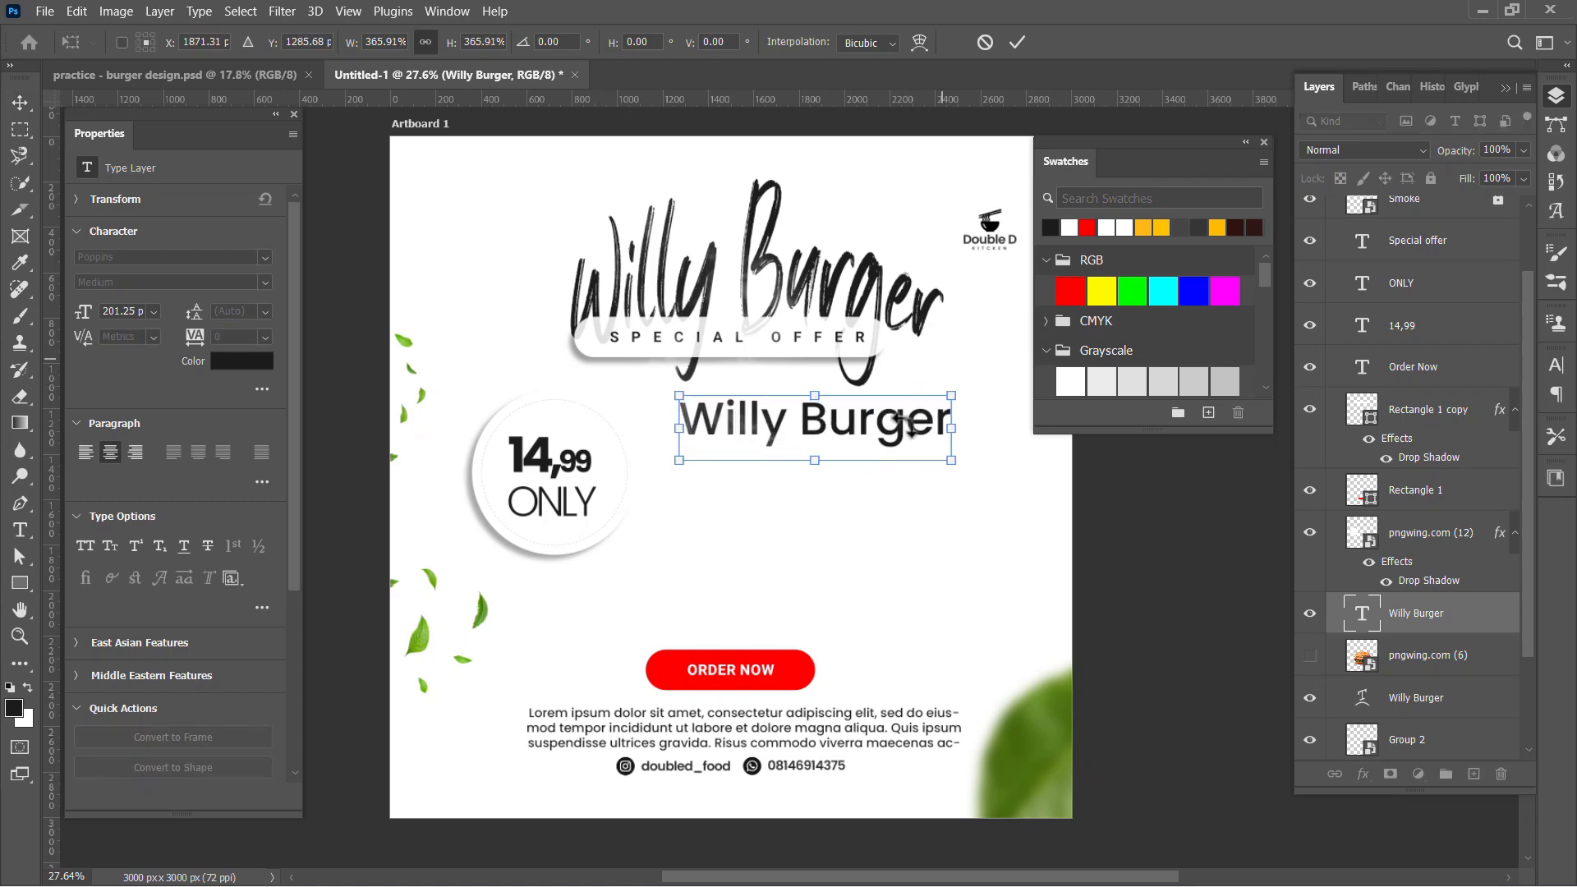
drag(893, 431, 816, 443)
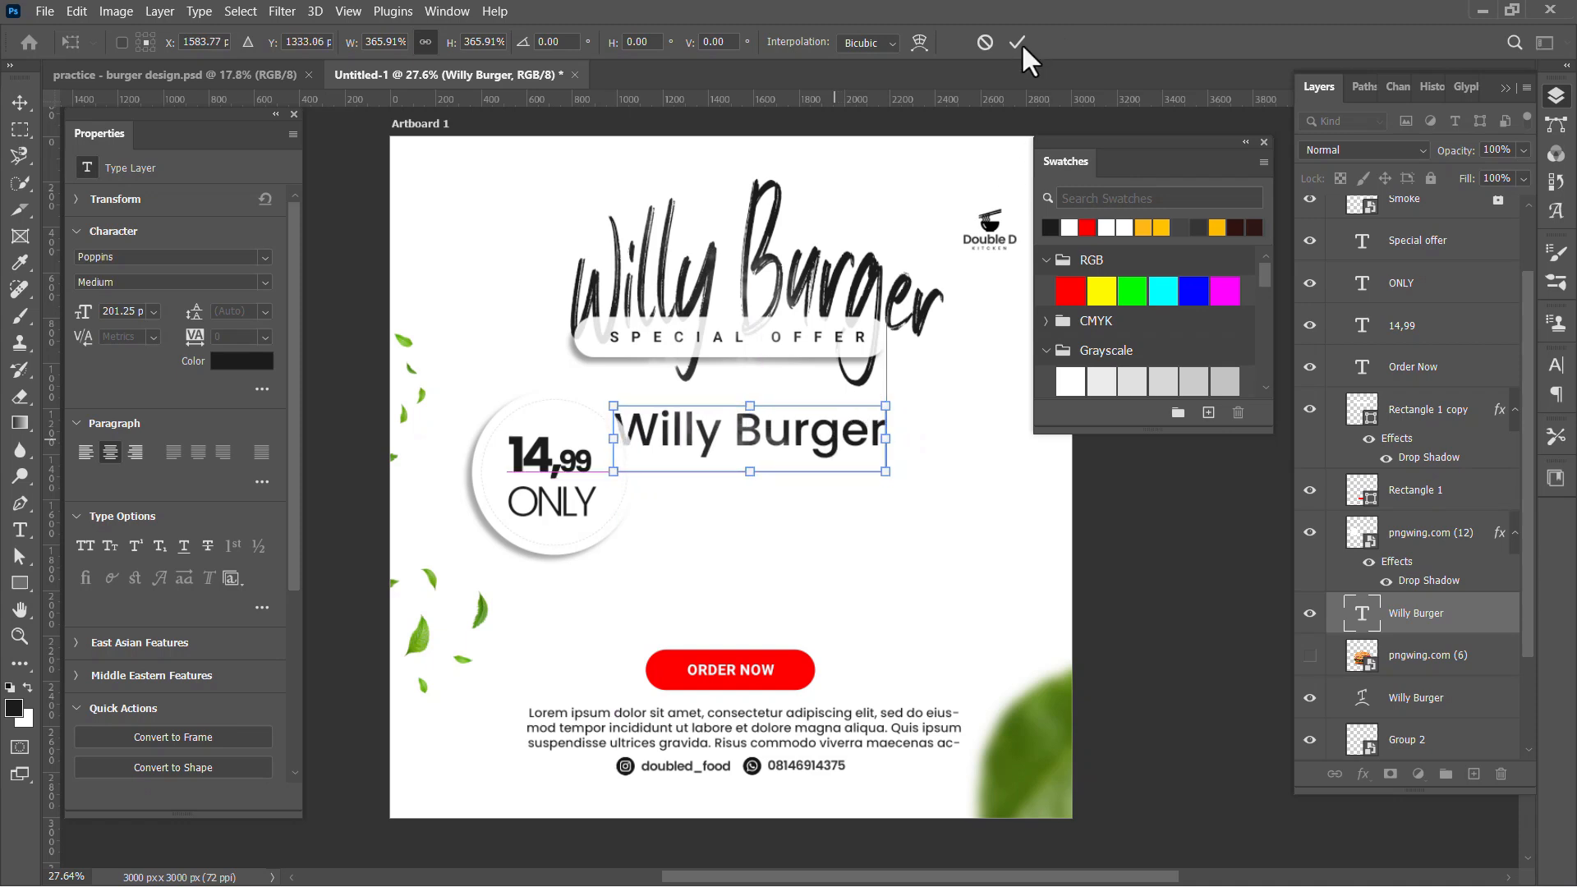
click(1018, 42)
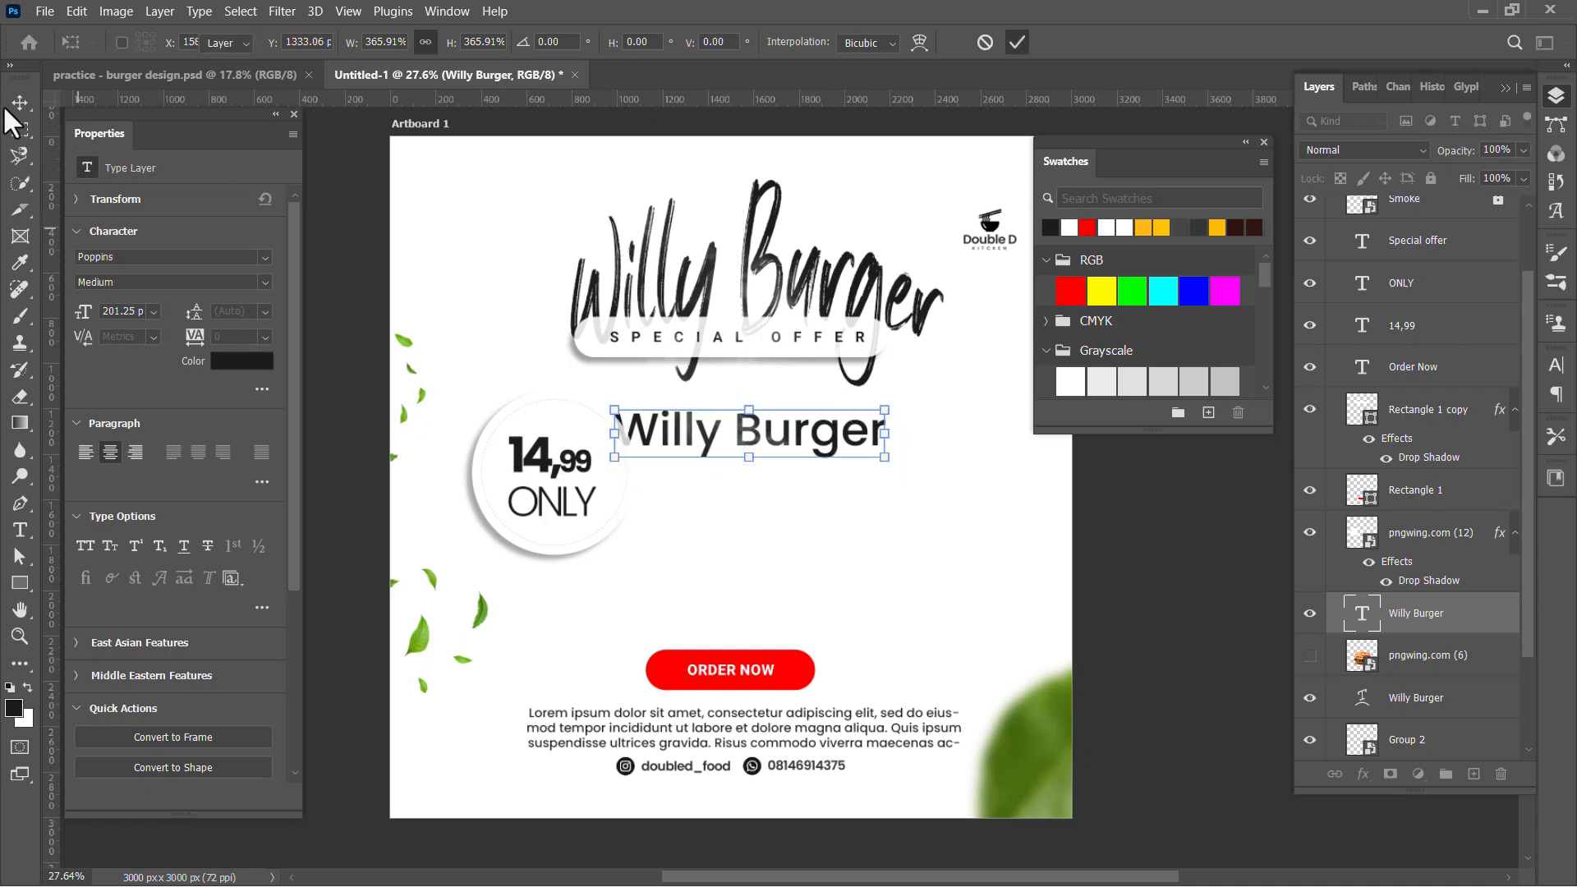
Set the lower Willy Burger text in Libre Baskerville Italic.
click(263, 258)
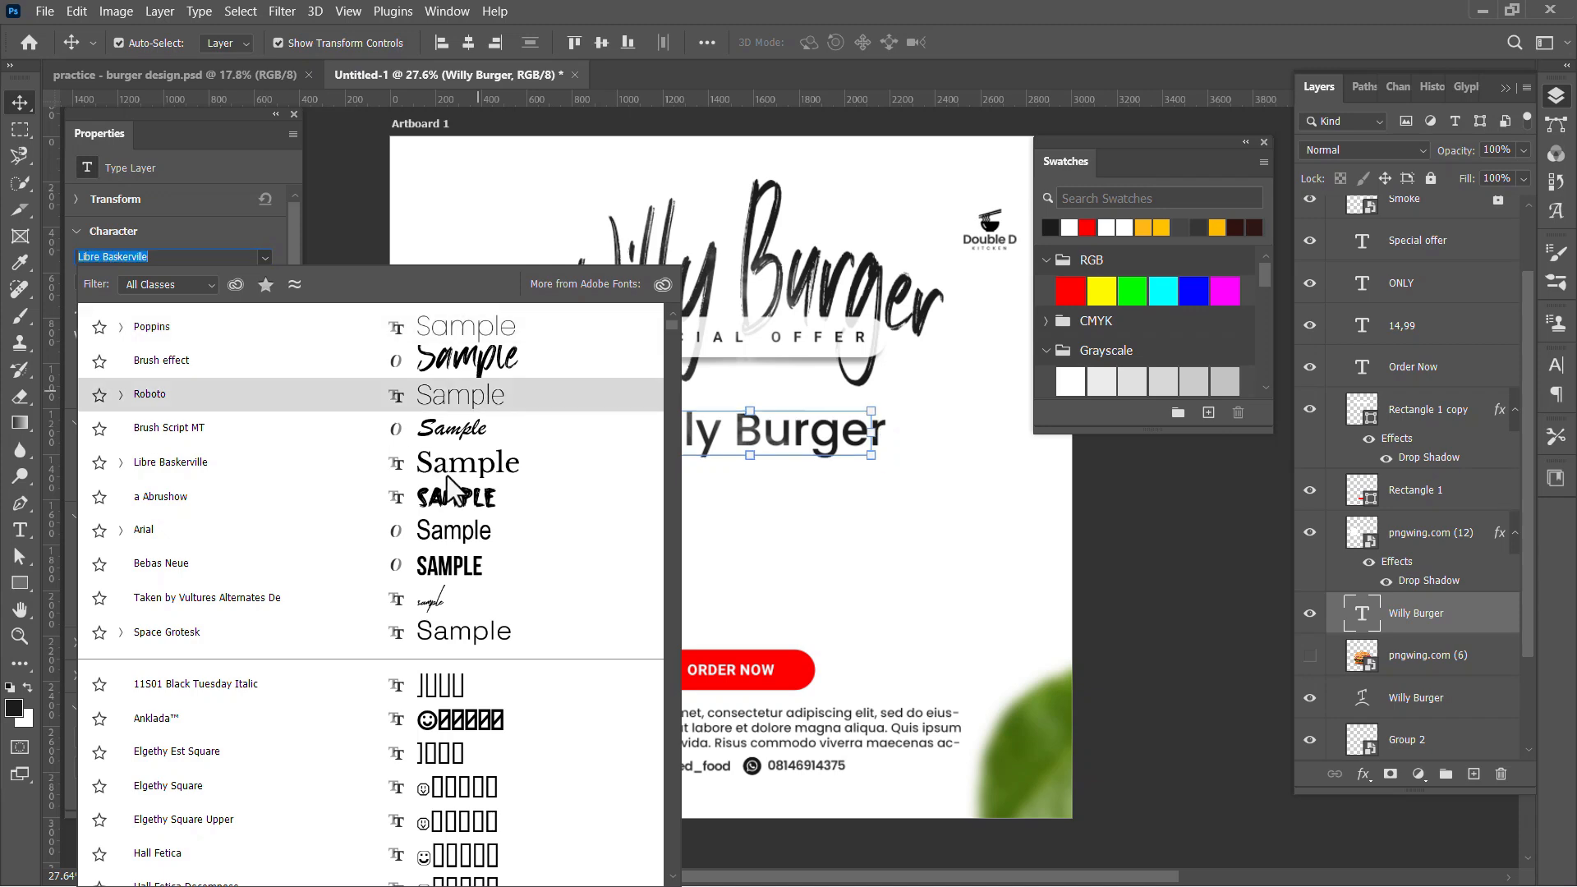
key(Escape)
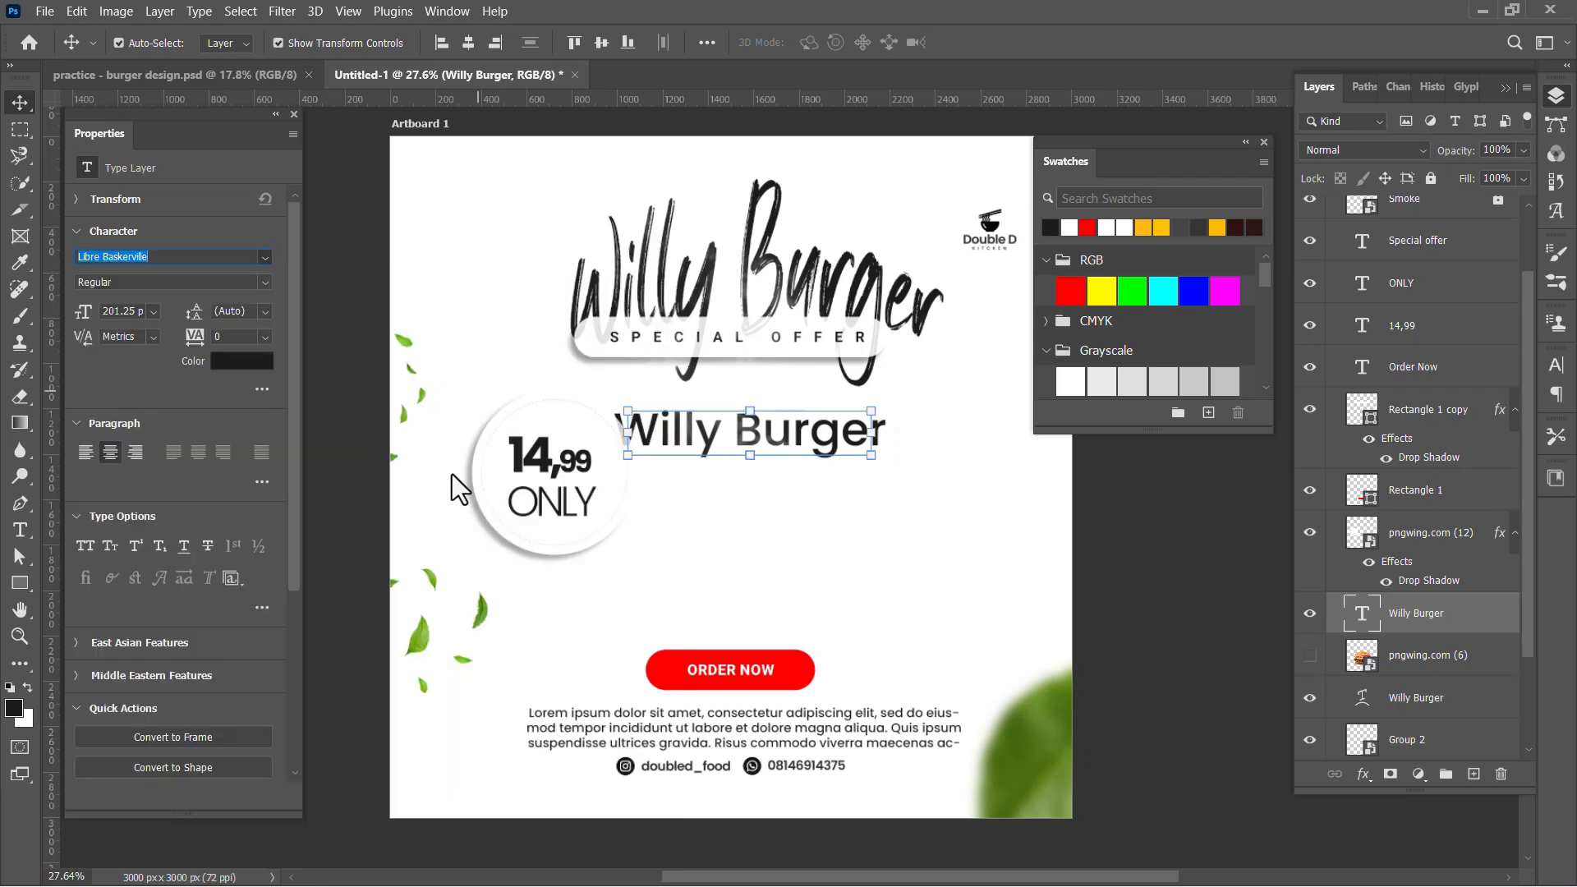
click(266, 283)
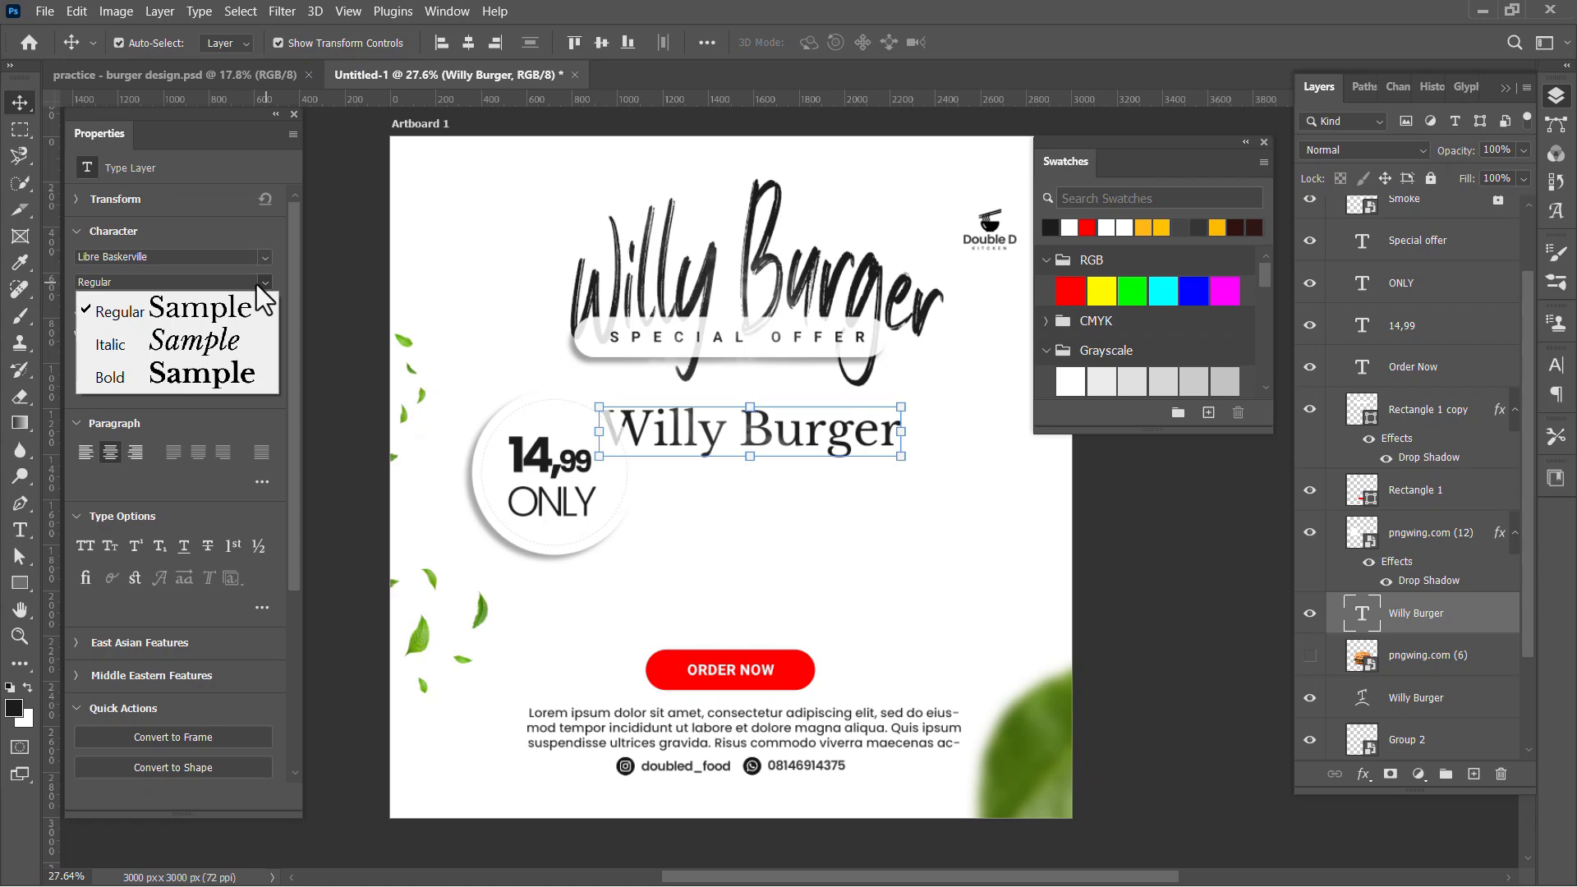
click(217, 338)
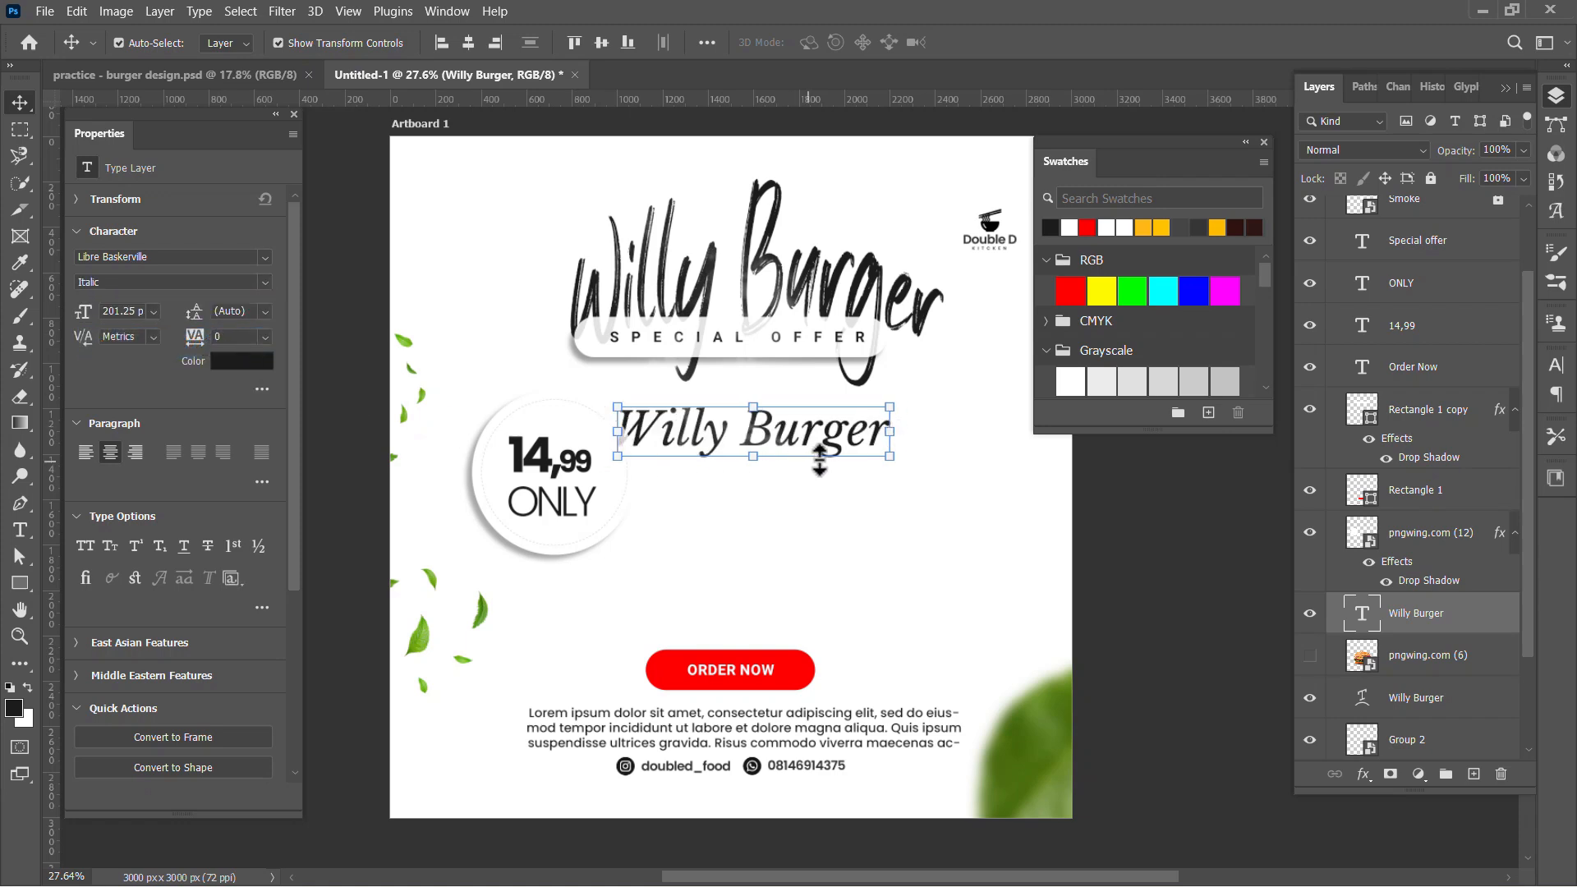
Scale the italic Willy Burger text to about 138% so it spans roughly the brush-style title's width.
key(ctrl+t)
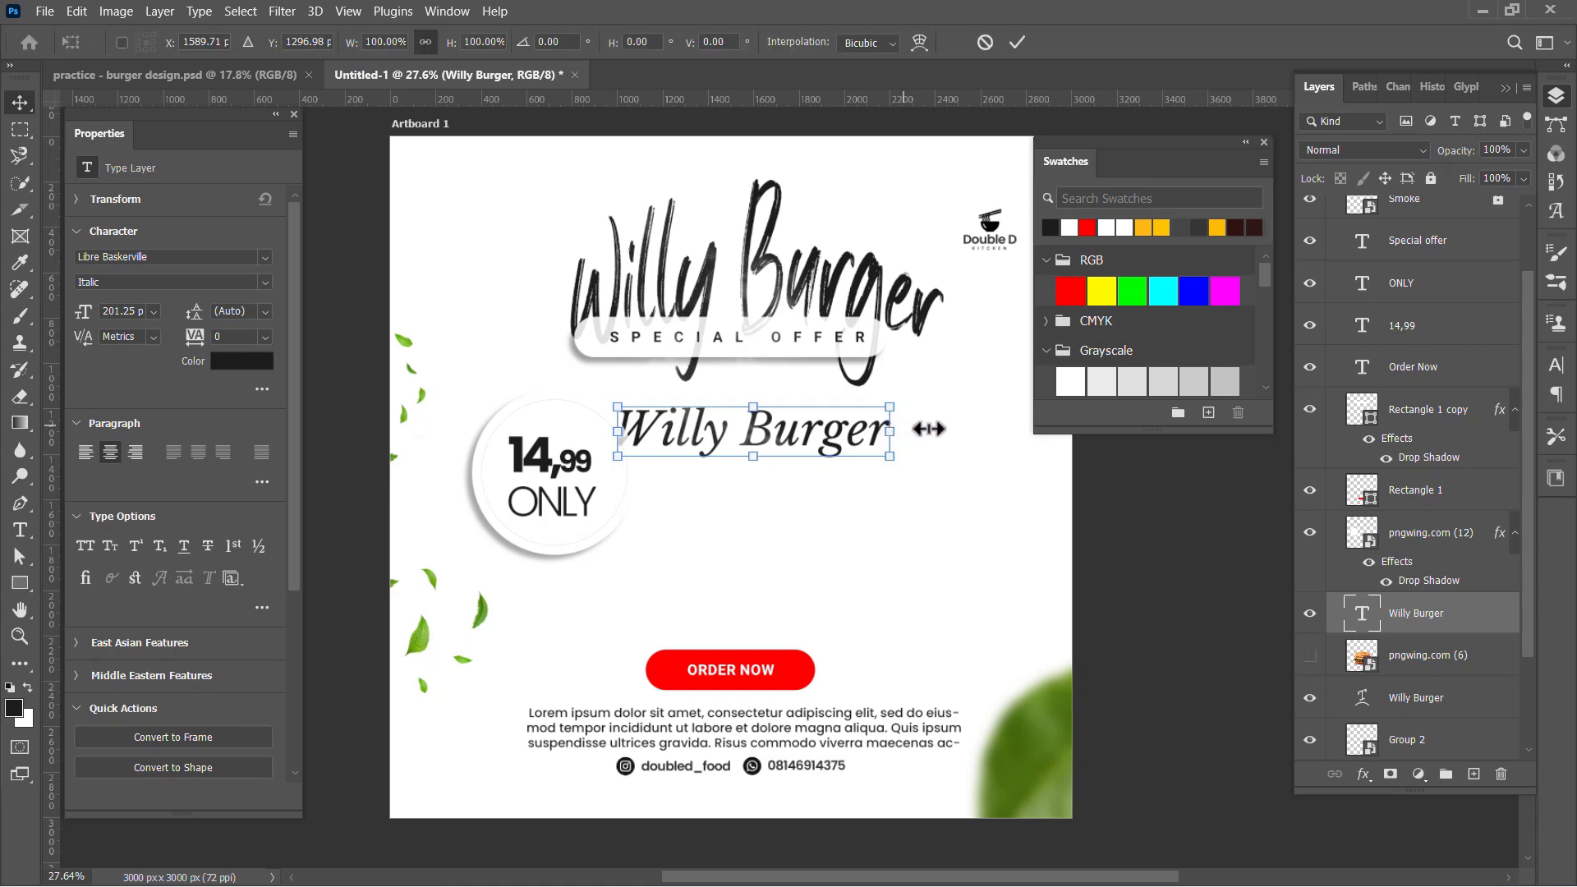
drag(934, 427, 938, 427)
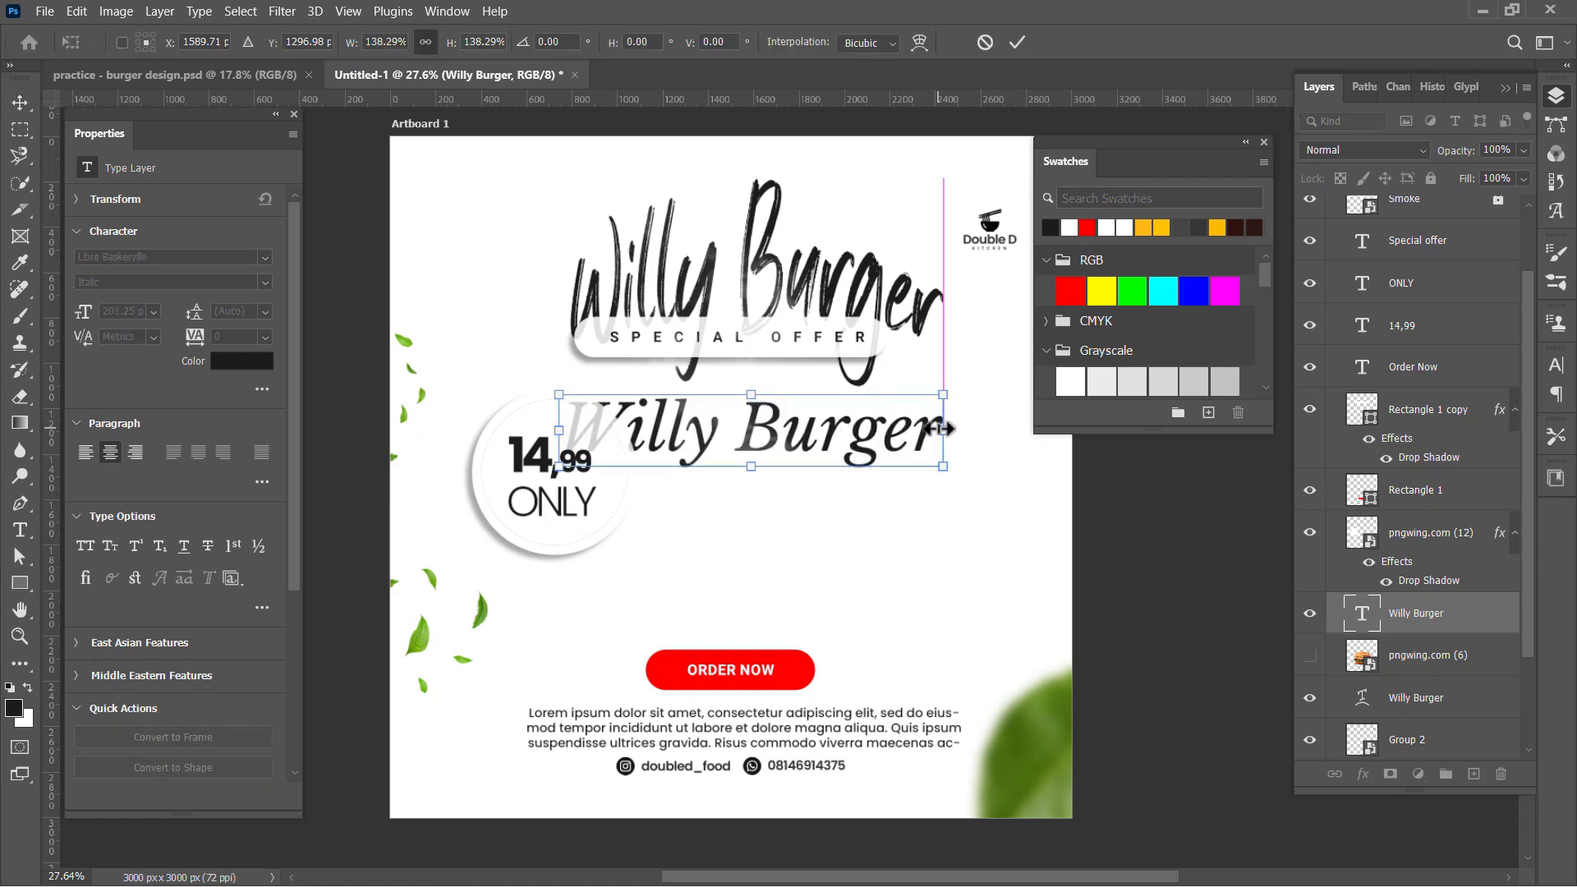
click(1016, 42)
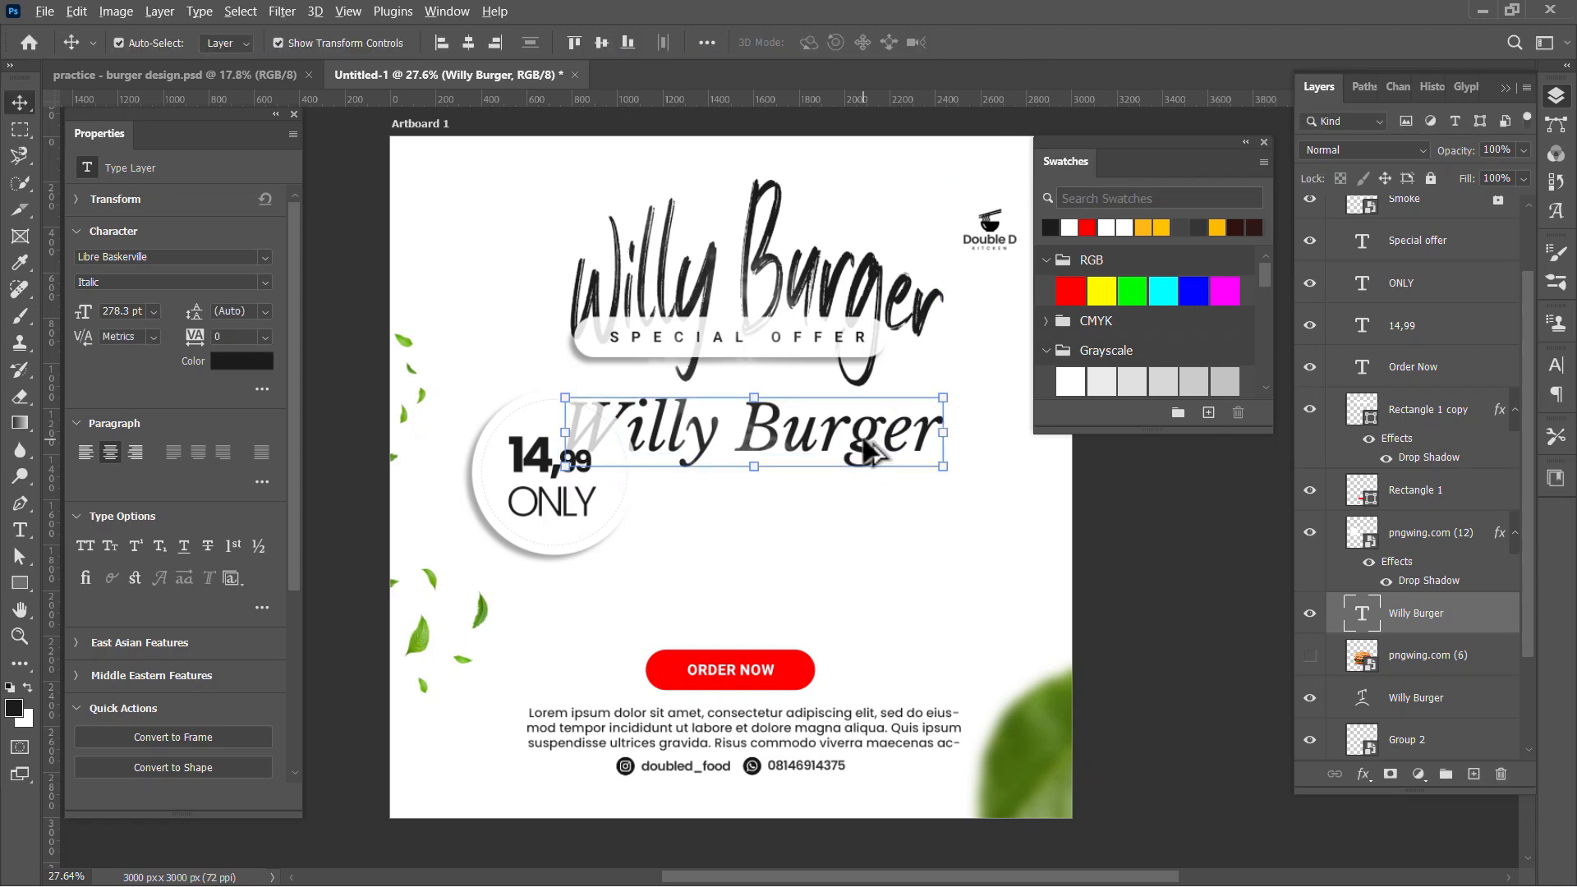
Duplicate the italic Willy Burger line twice straight below and distribute the three lines by their vertical centers.
drag(869, 450, 868, 511)
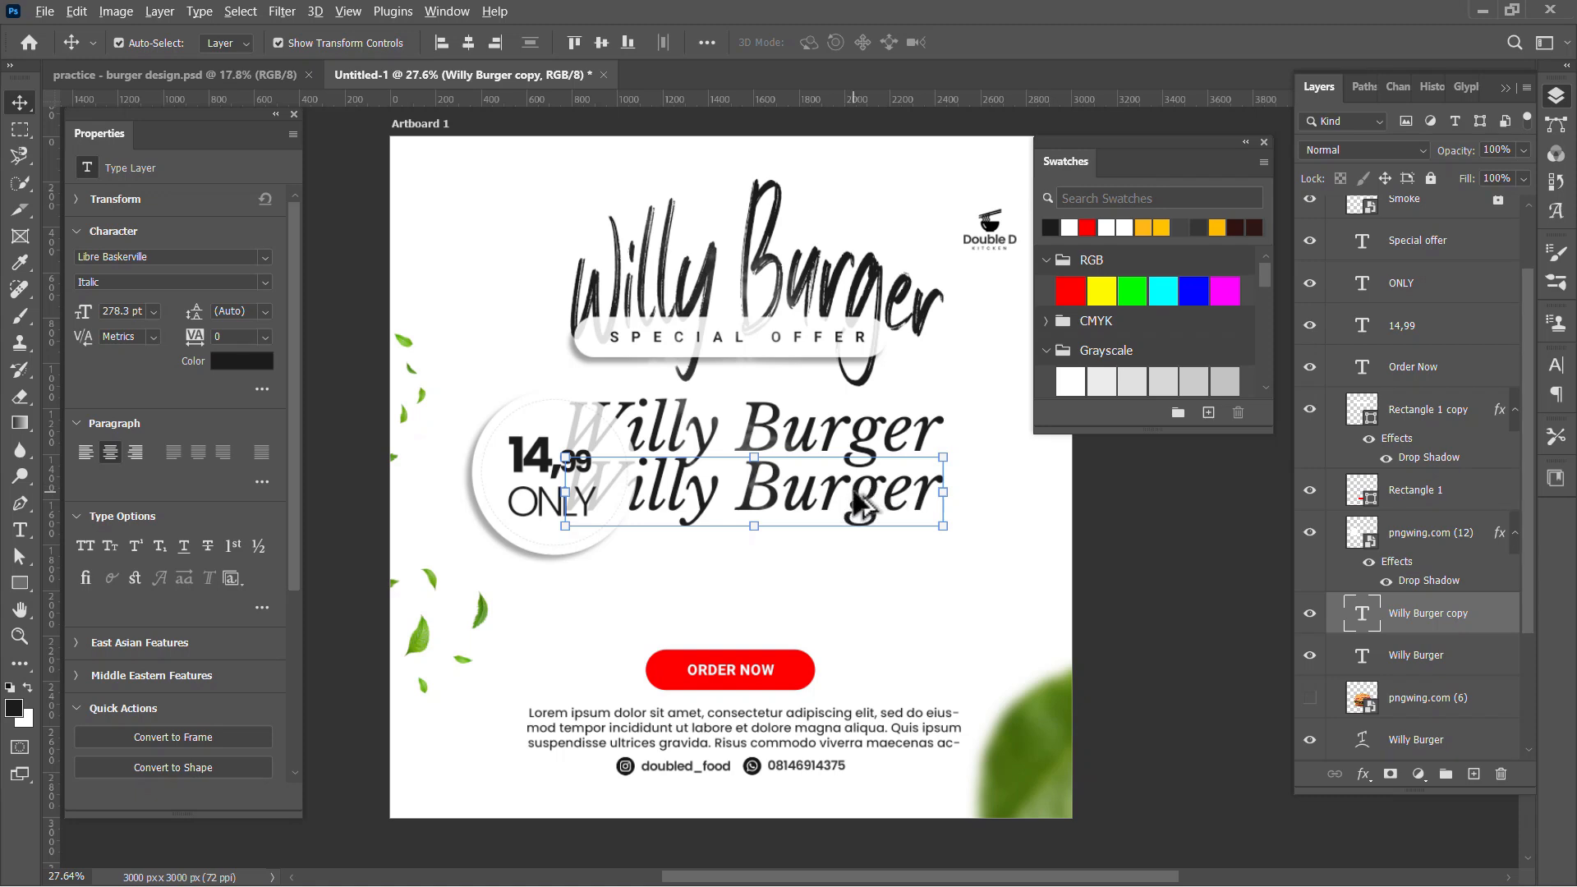
drag(858, 505, 858, 580)
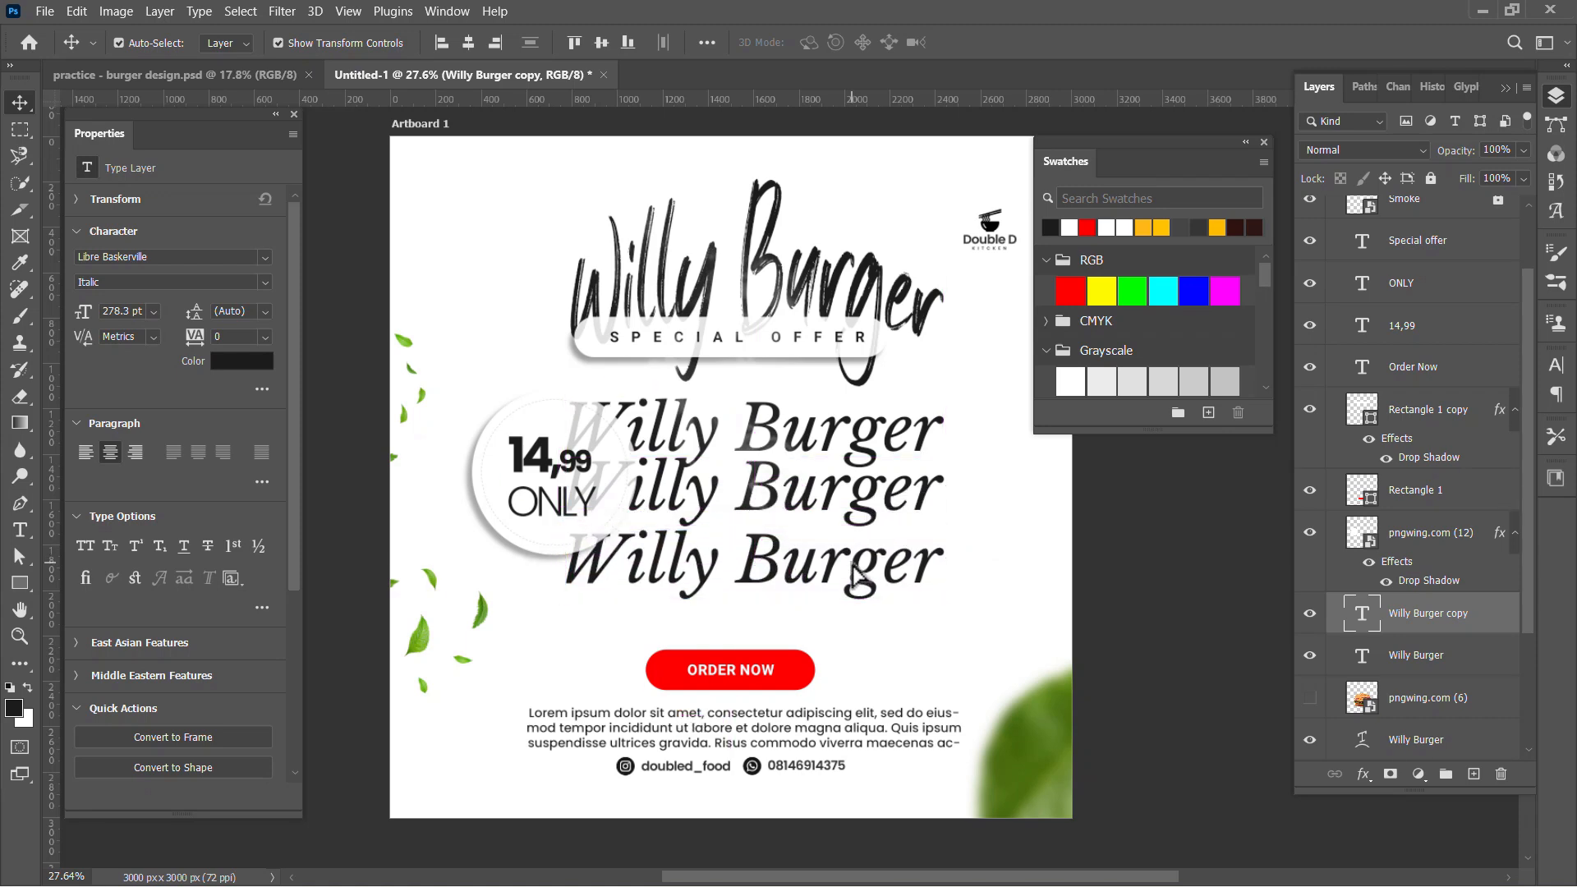
shift+click(929, 423)
shift+click(883, 497)
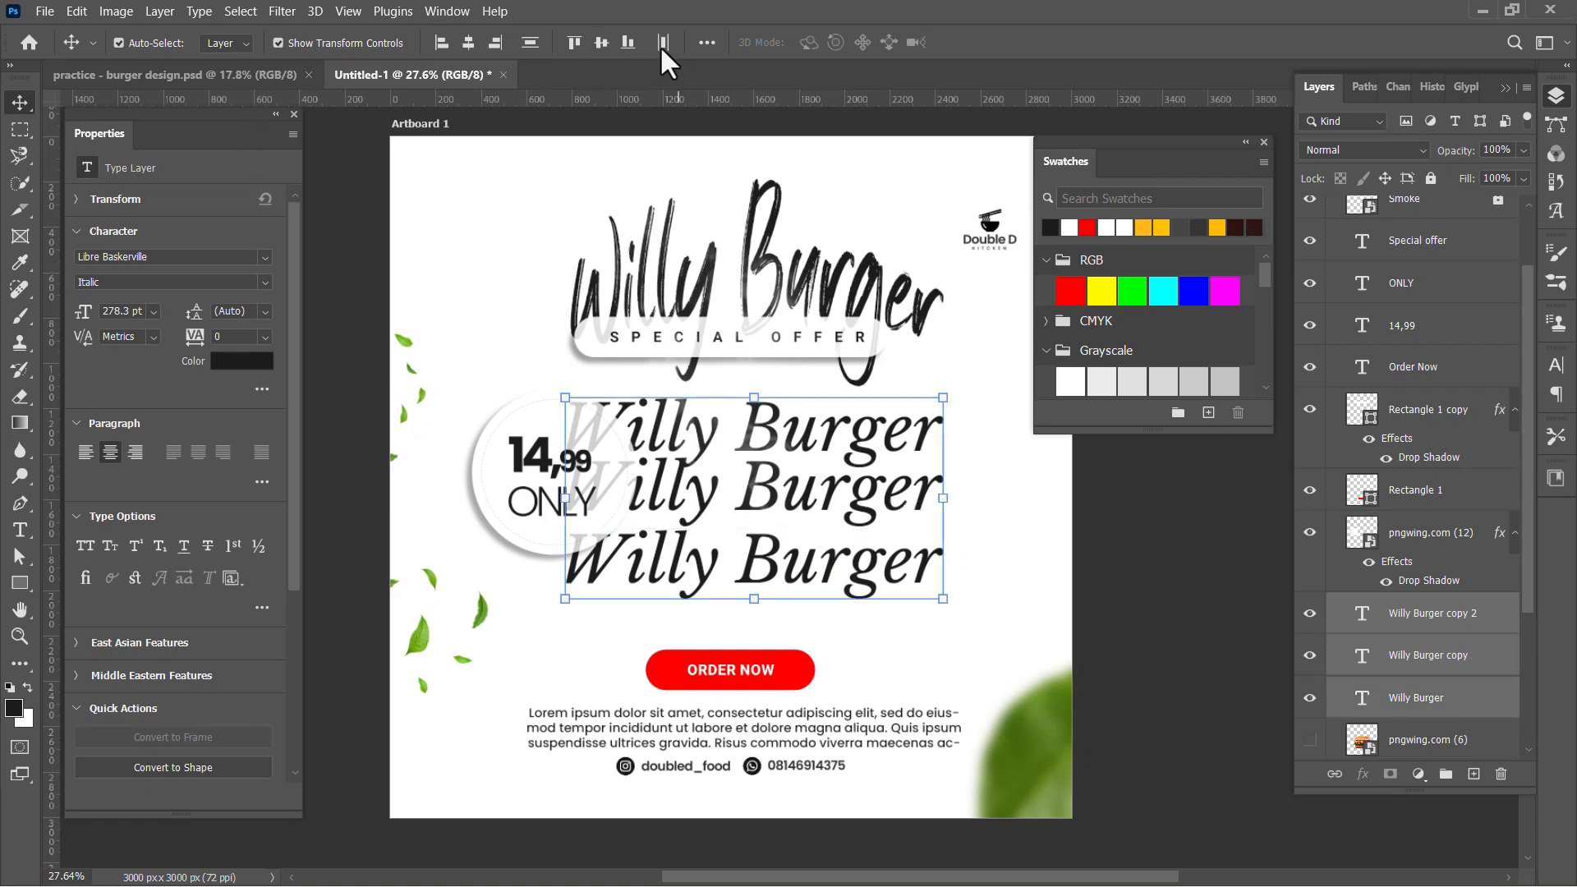
click(706, 42)
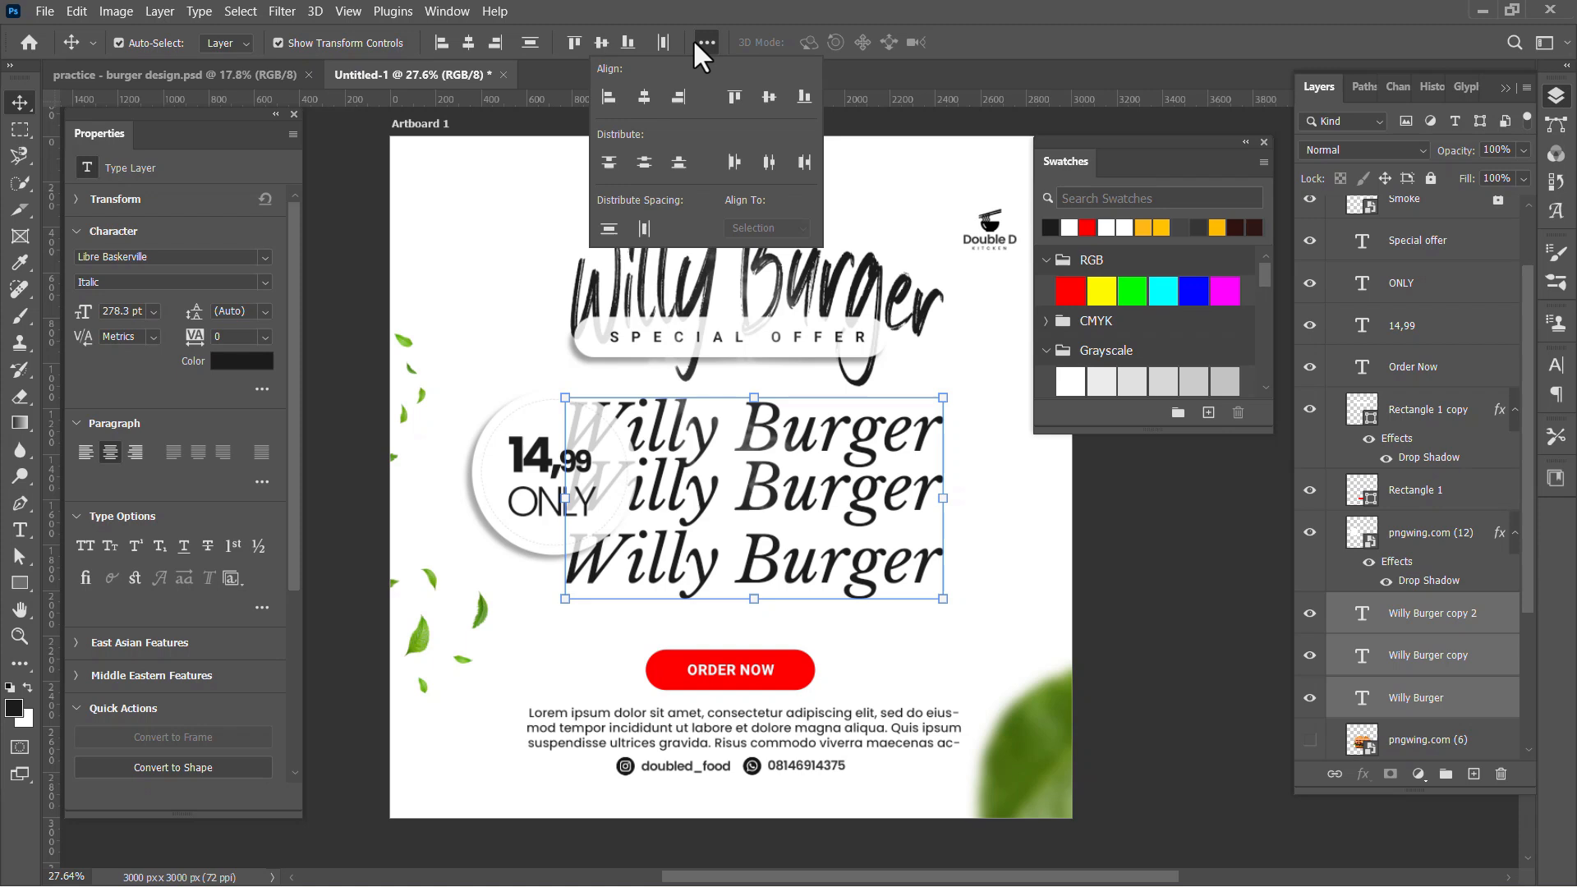
click(646, 165)
Scale the three stacked Willy Burger lines to about 110% and move them up to start behind the Special Offer bar.
scroll(862, 394, down, 1)
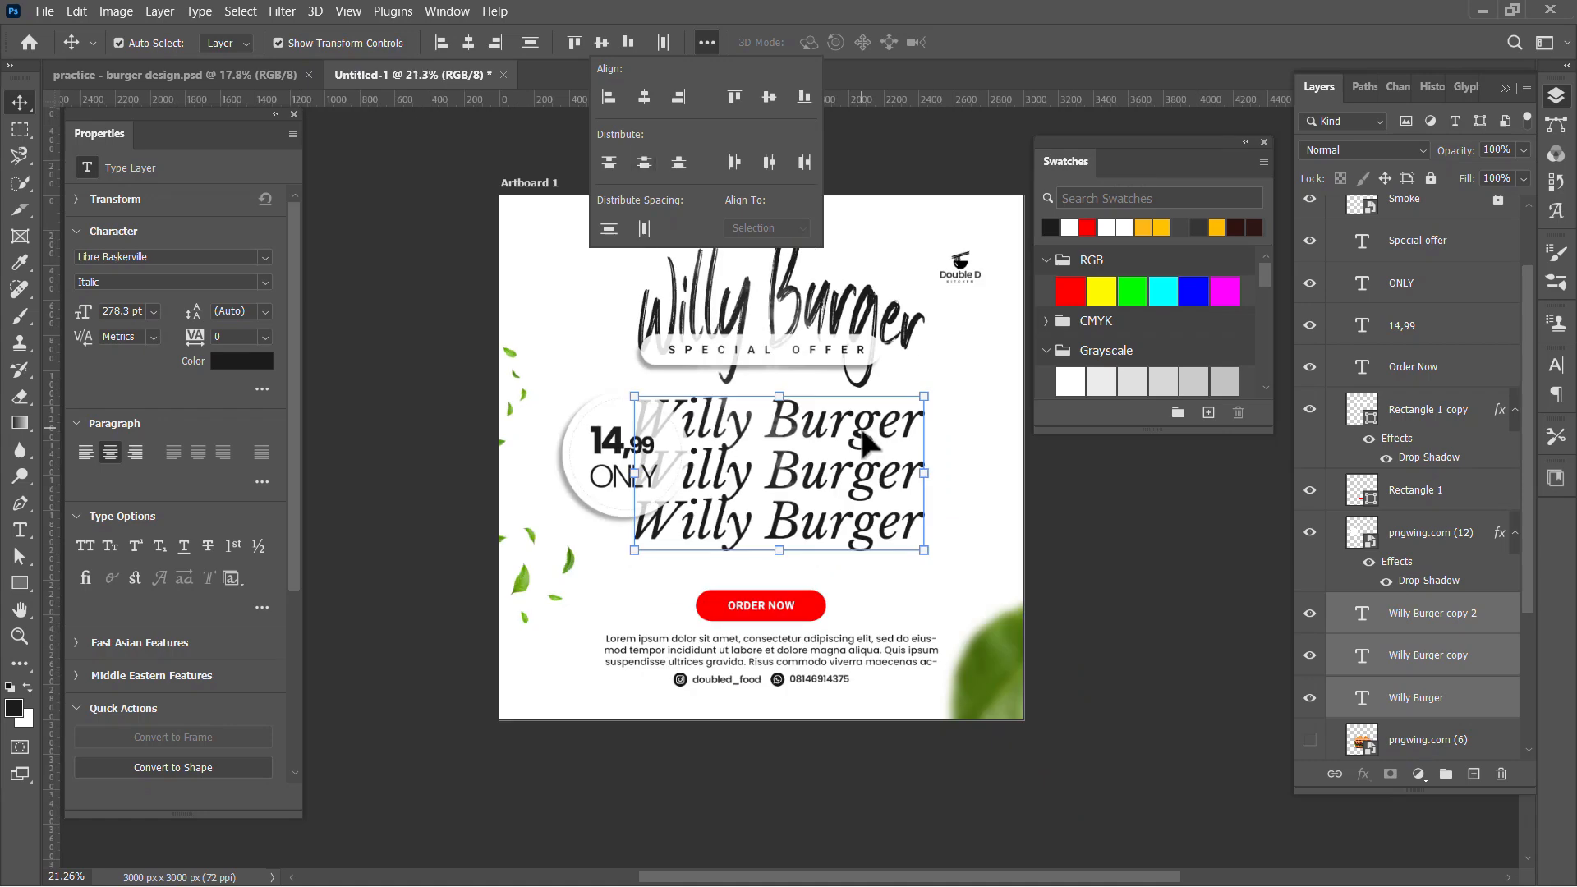
drag(861, 428, 955, 430)
click(932, 432)
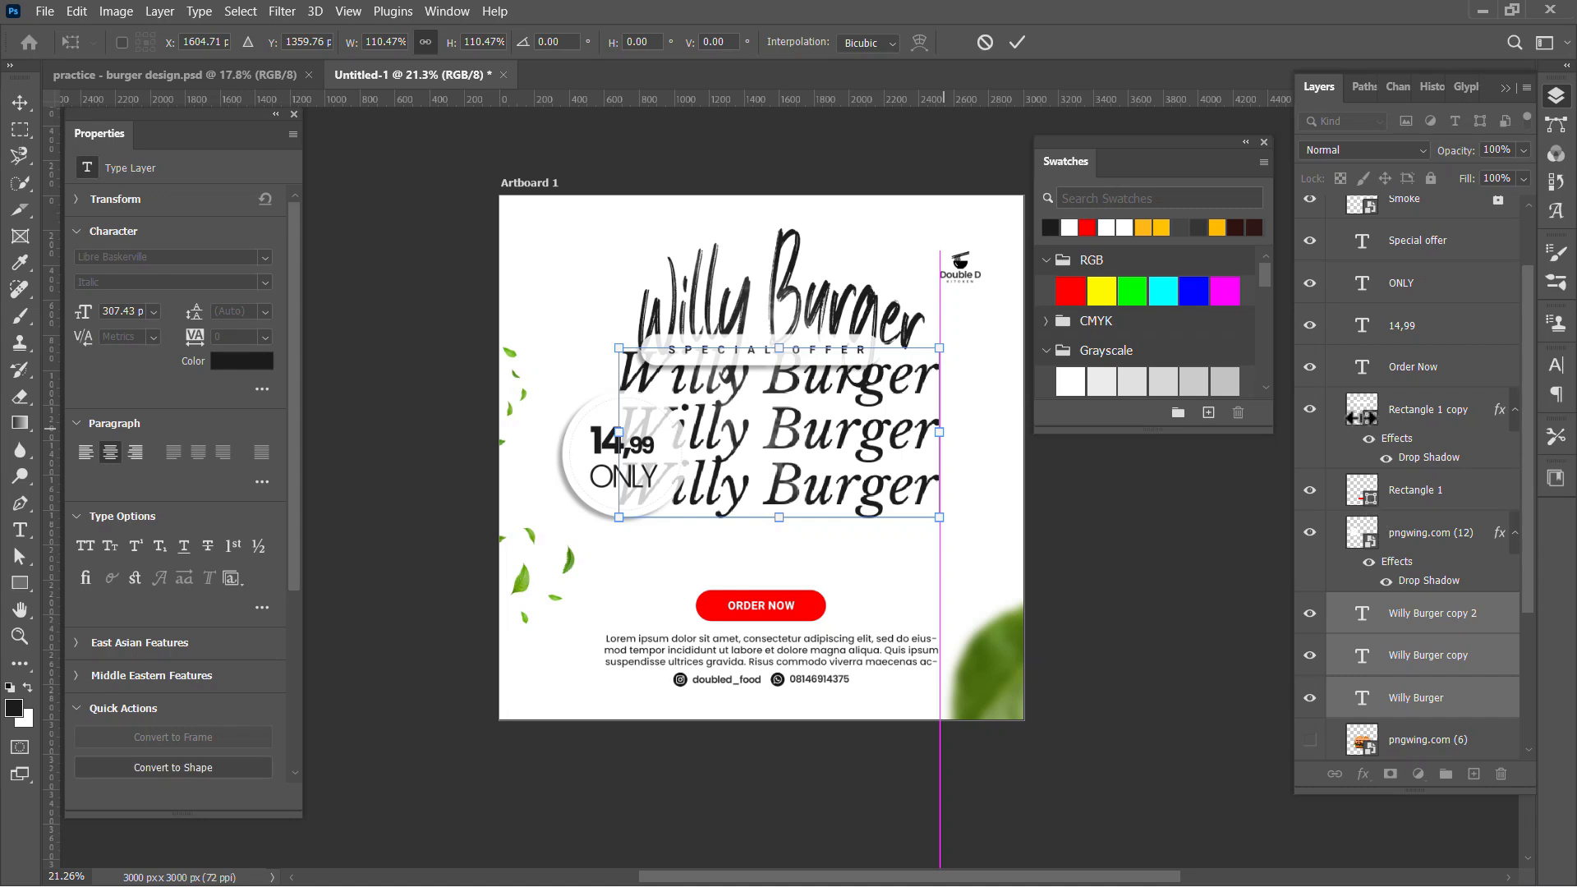
Show the burger image layer again and enlarge the three stacked text lines to about 113%.
click(1309, 740)
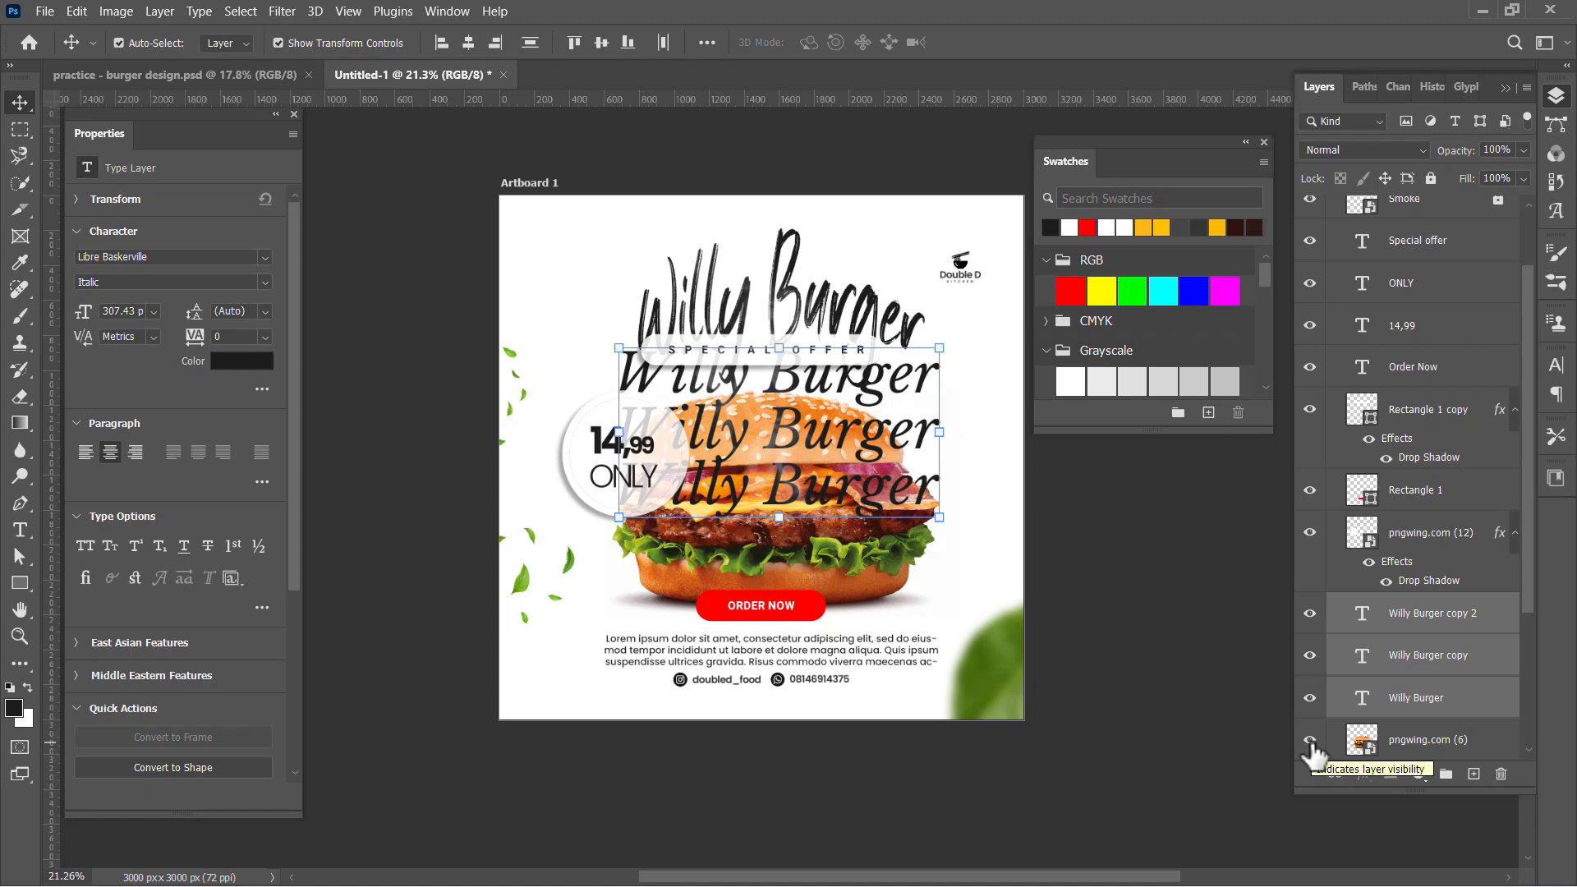
click(955, 437)
drag(956, 437, 961, 438)
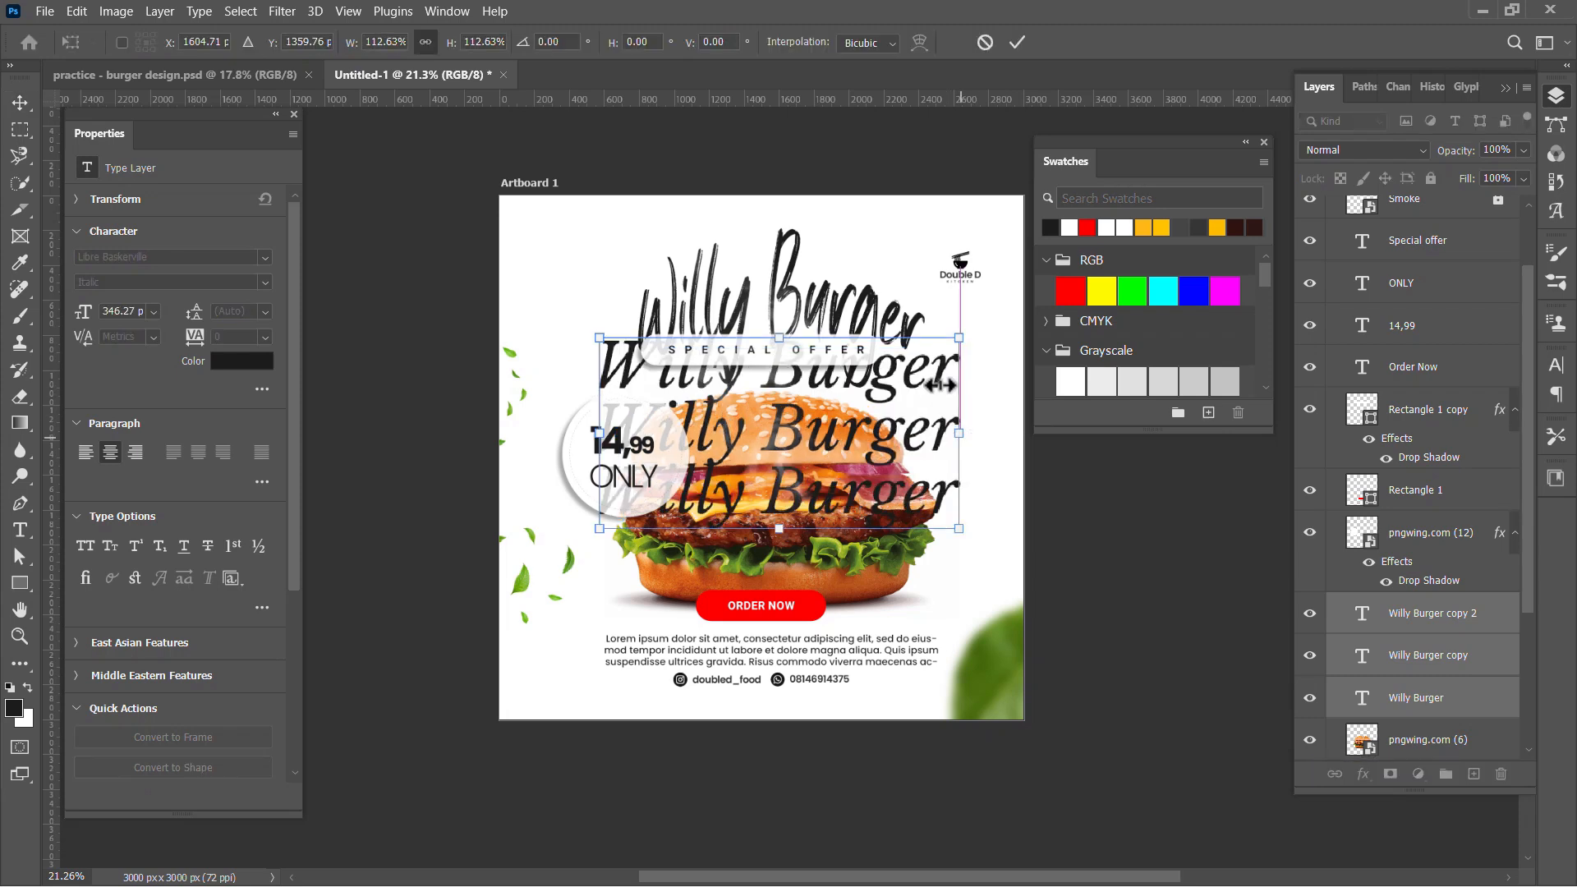
click(1018, 41)
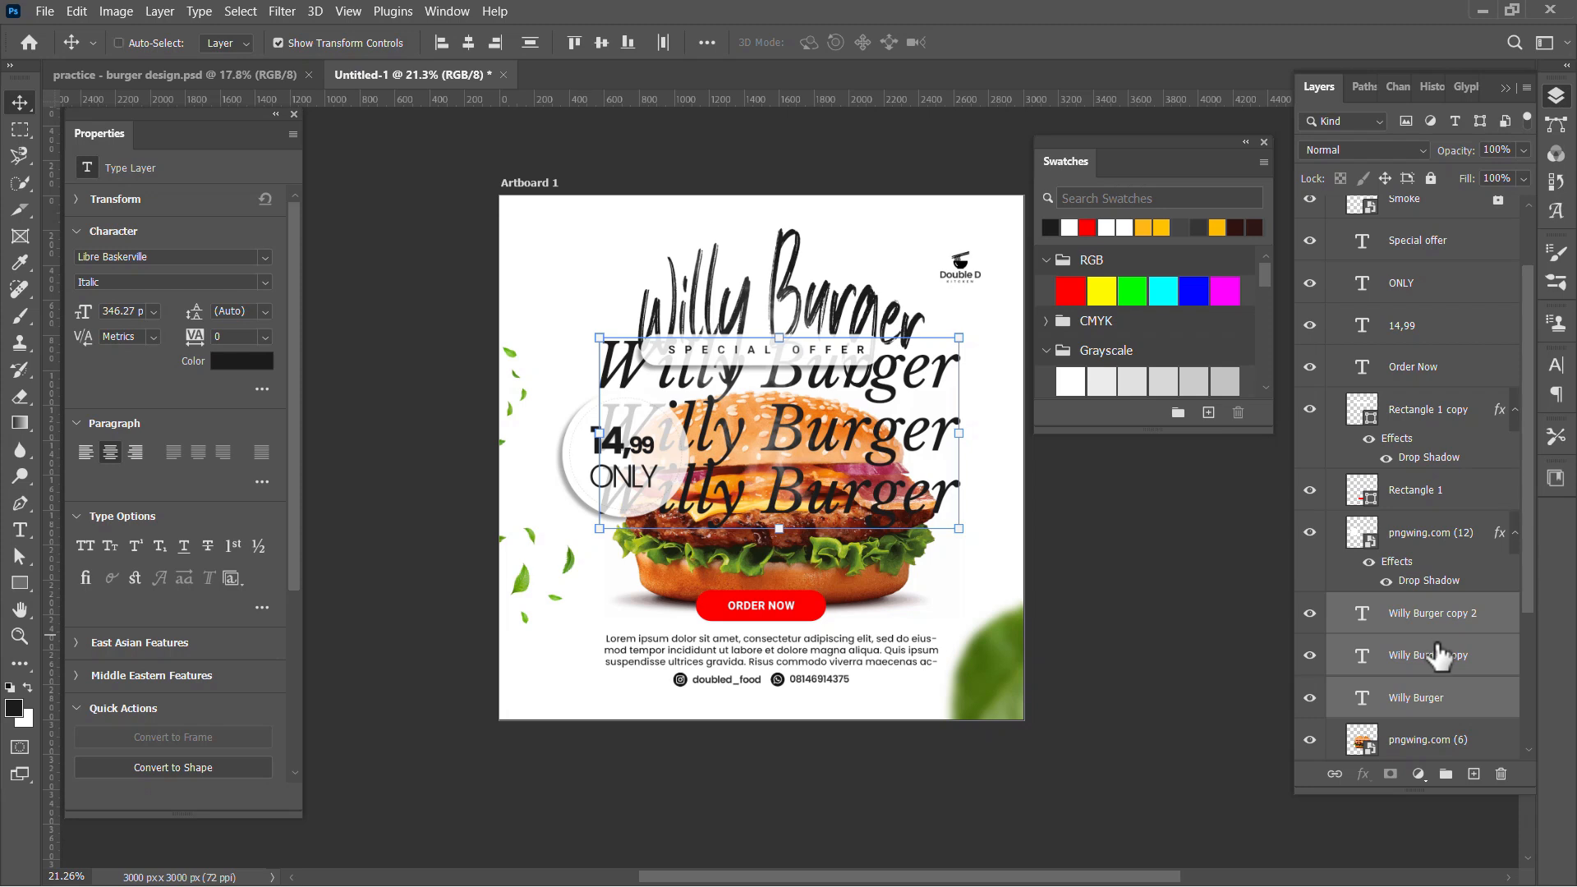
Group the three italic text lines and fade the lower ones with a gradient layer mask, undoing the last excess gradient.
key(ctrl+g)
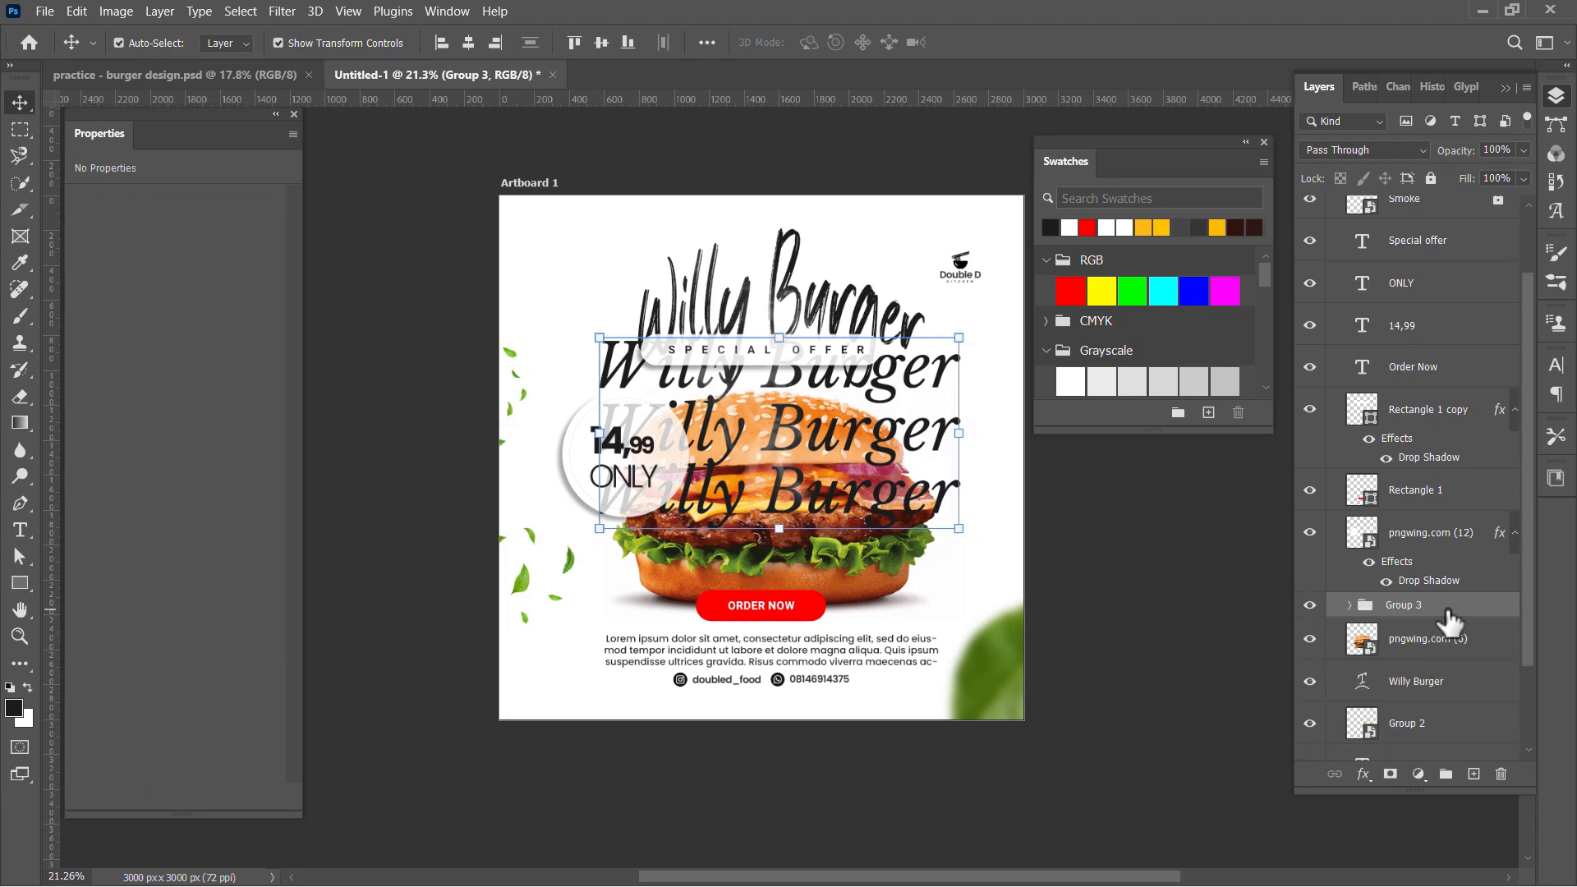
click(1390, 774)
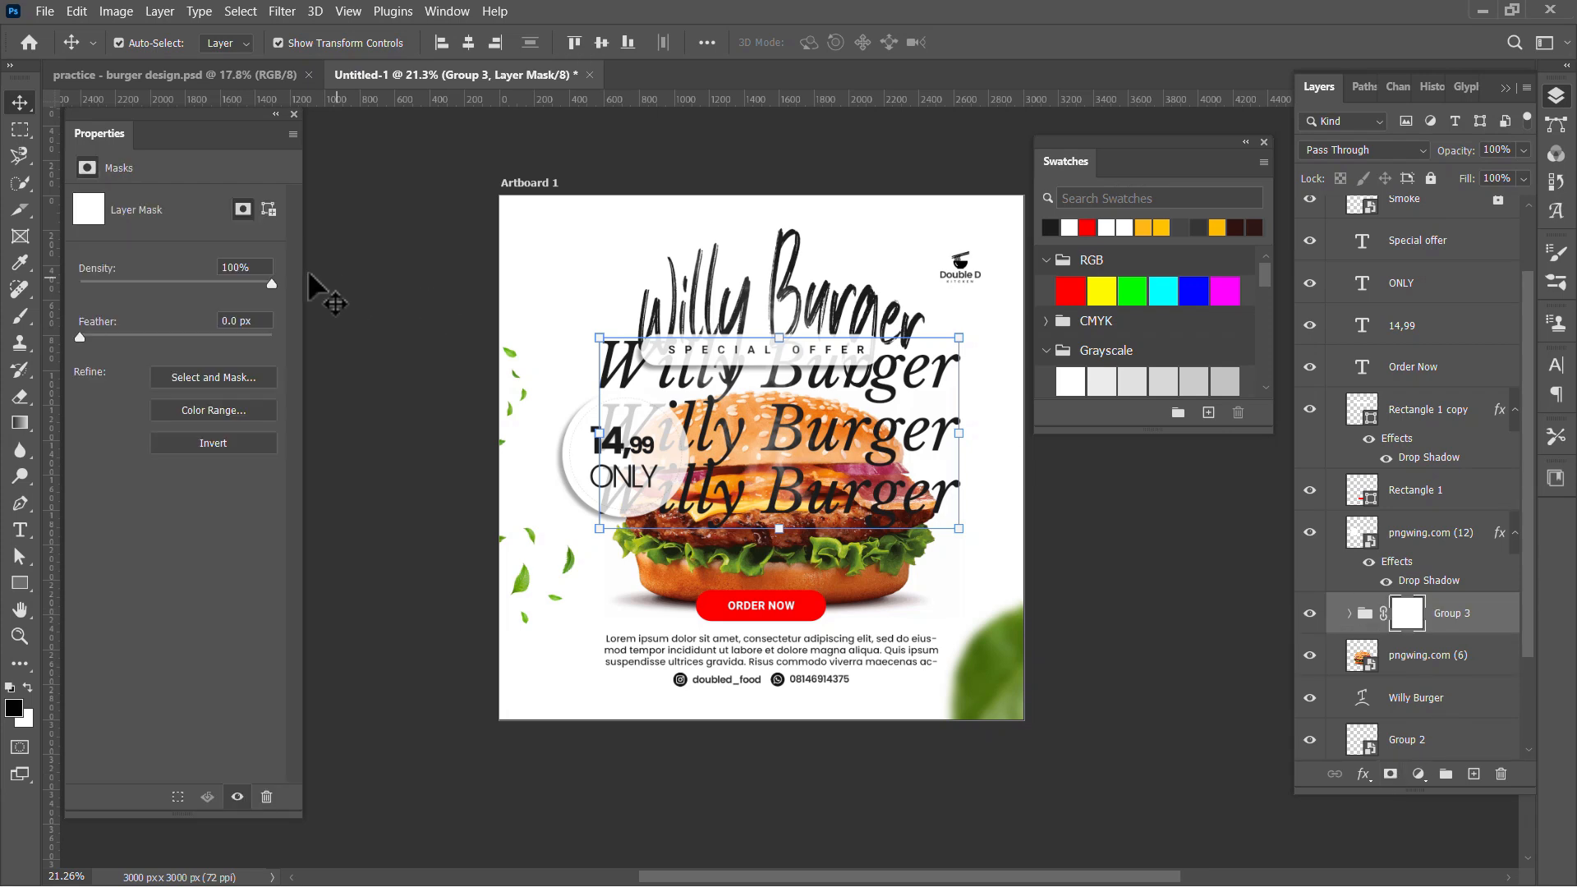
click(20, 423)
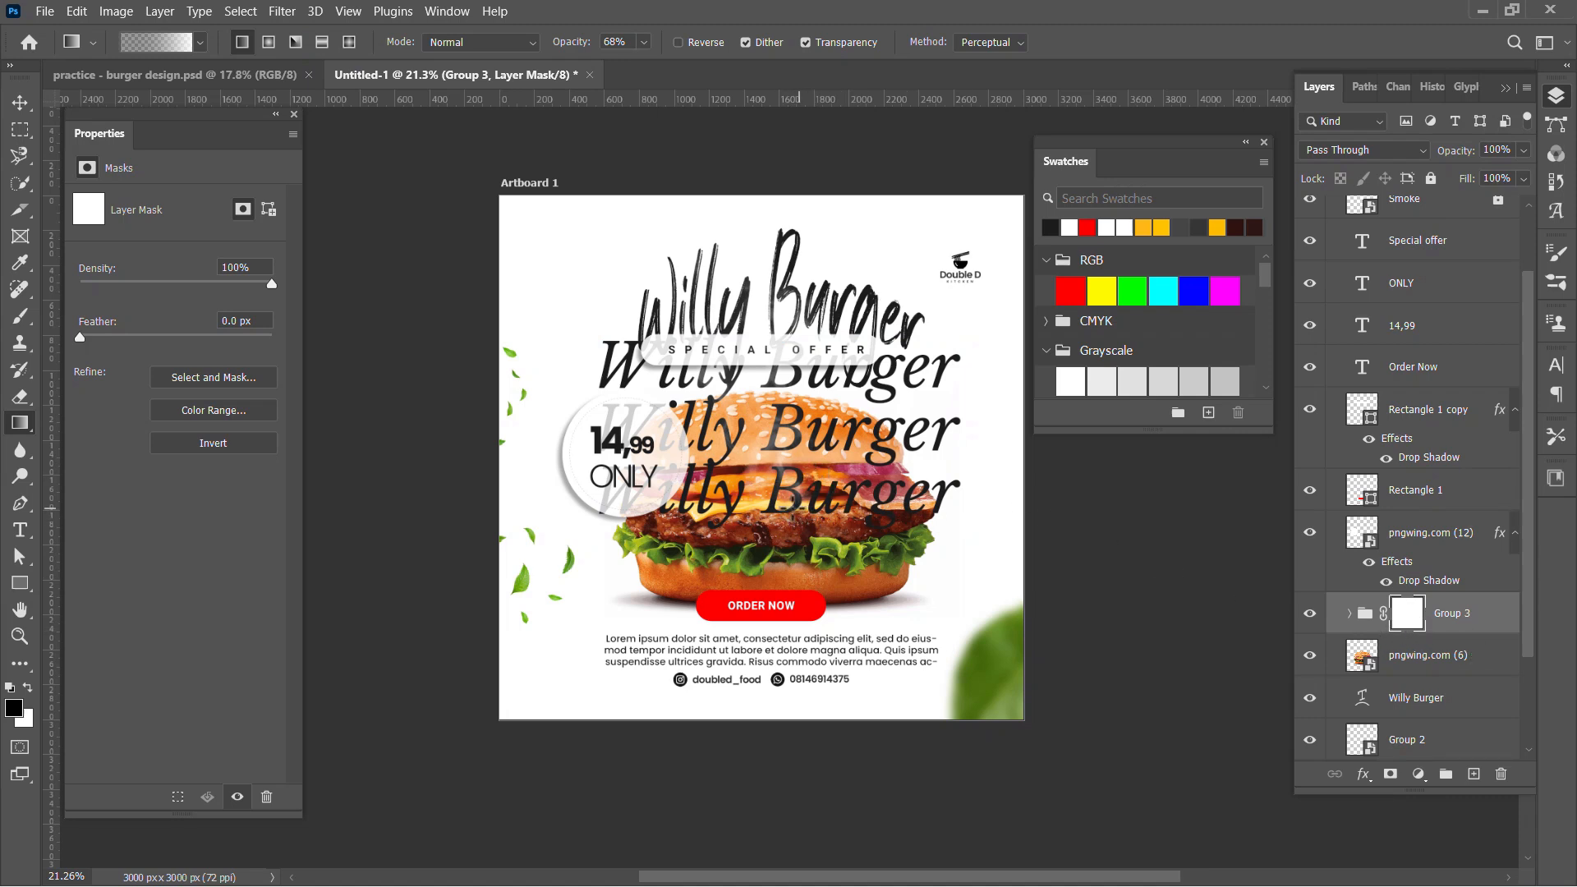
drag(771, 460, 776, 416)
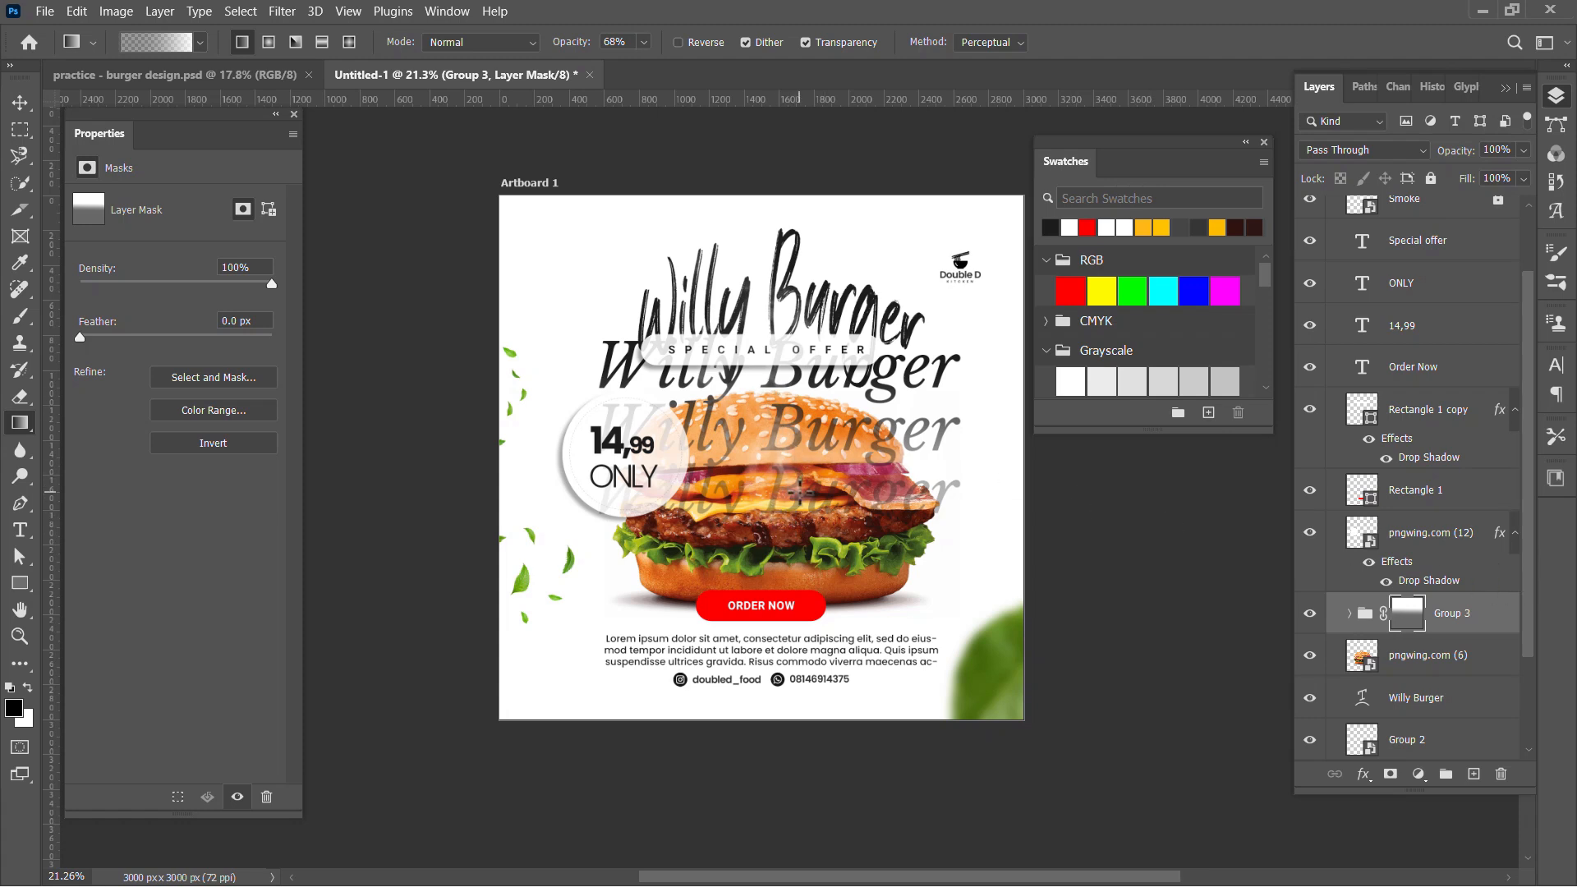
drag(762, 396, 773, 348)
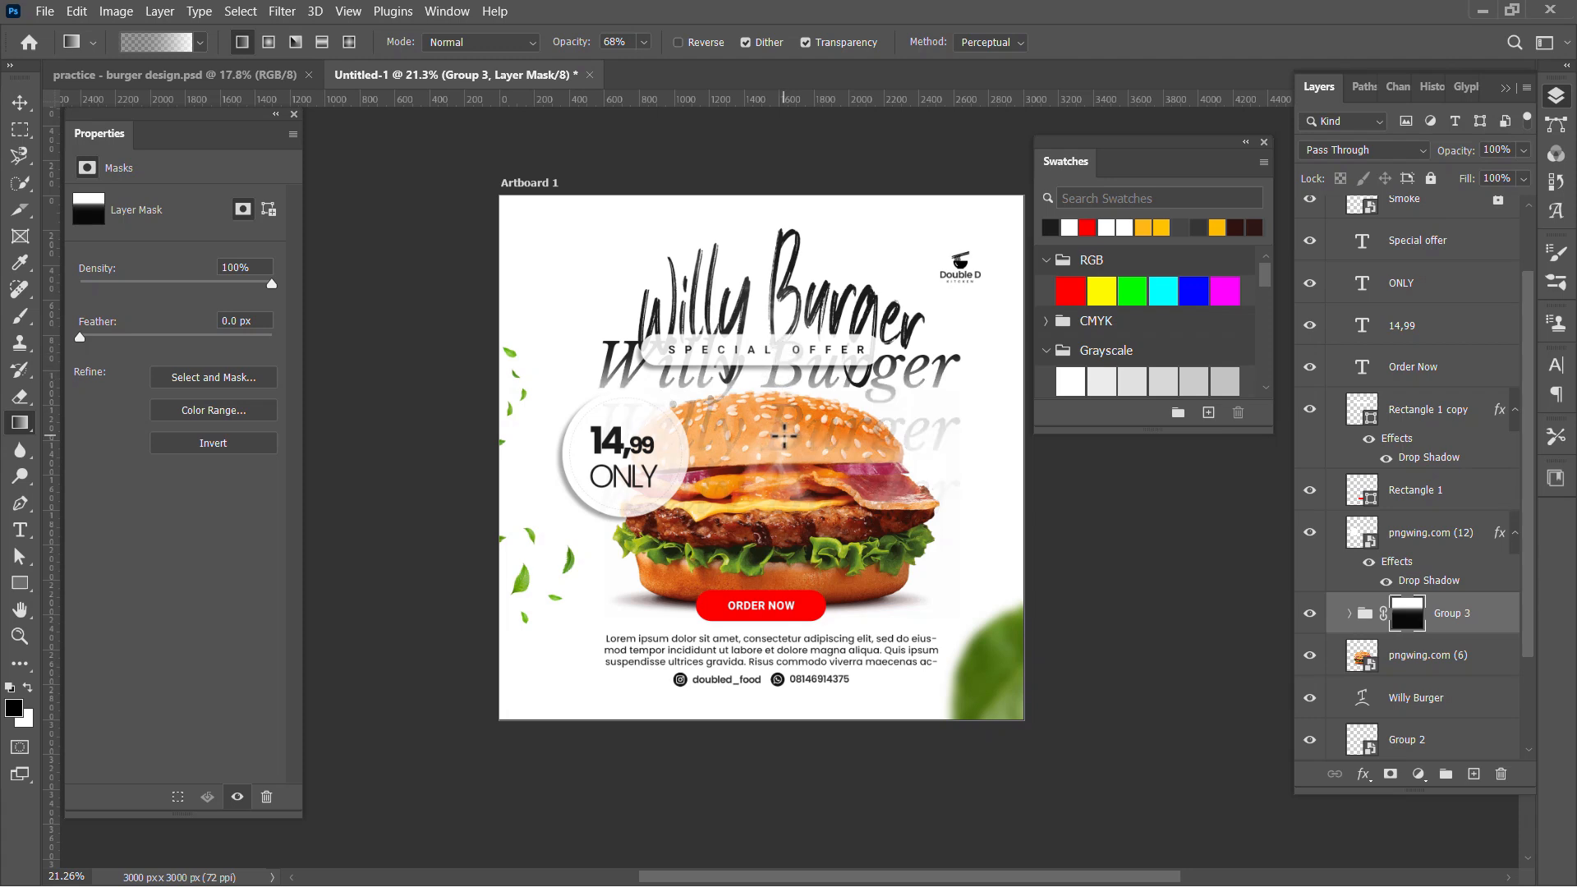
key(ctrl+z)
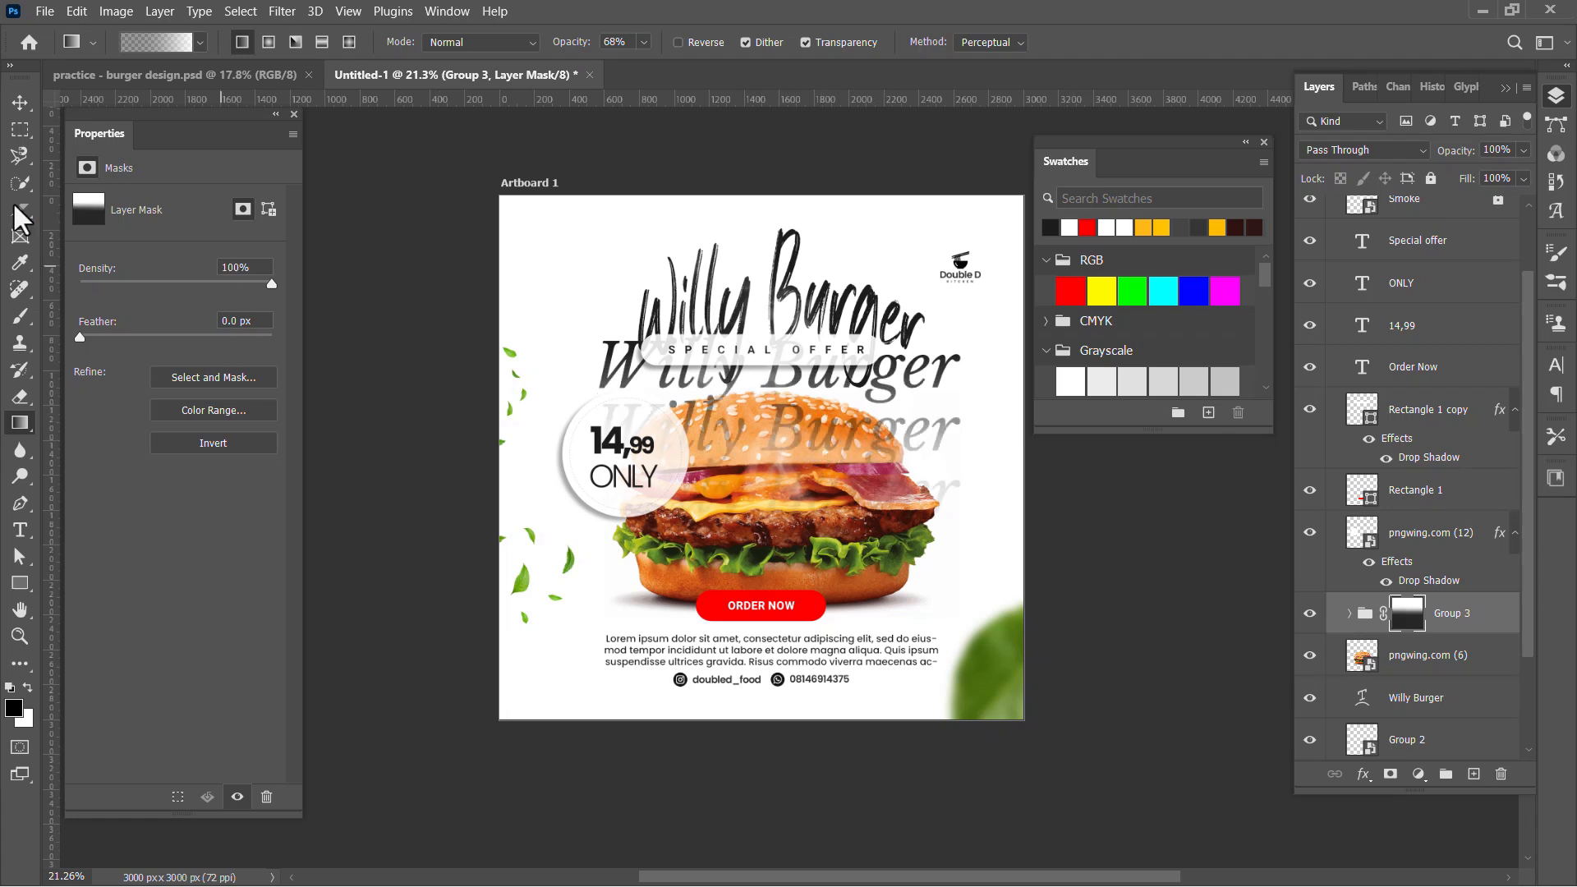
Convert the masked text group to a smart object.
click(21, 102)
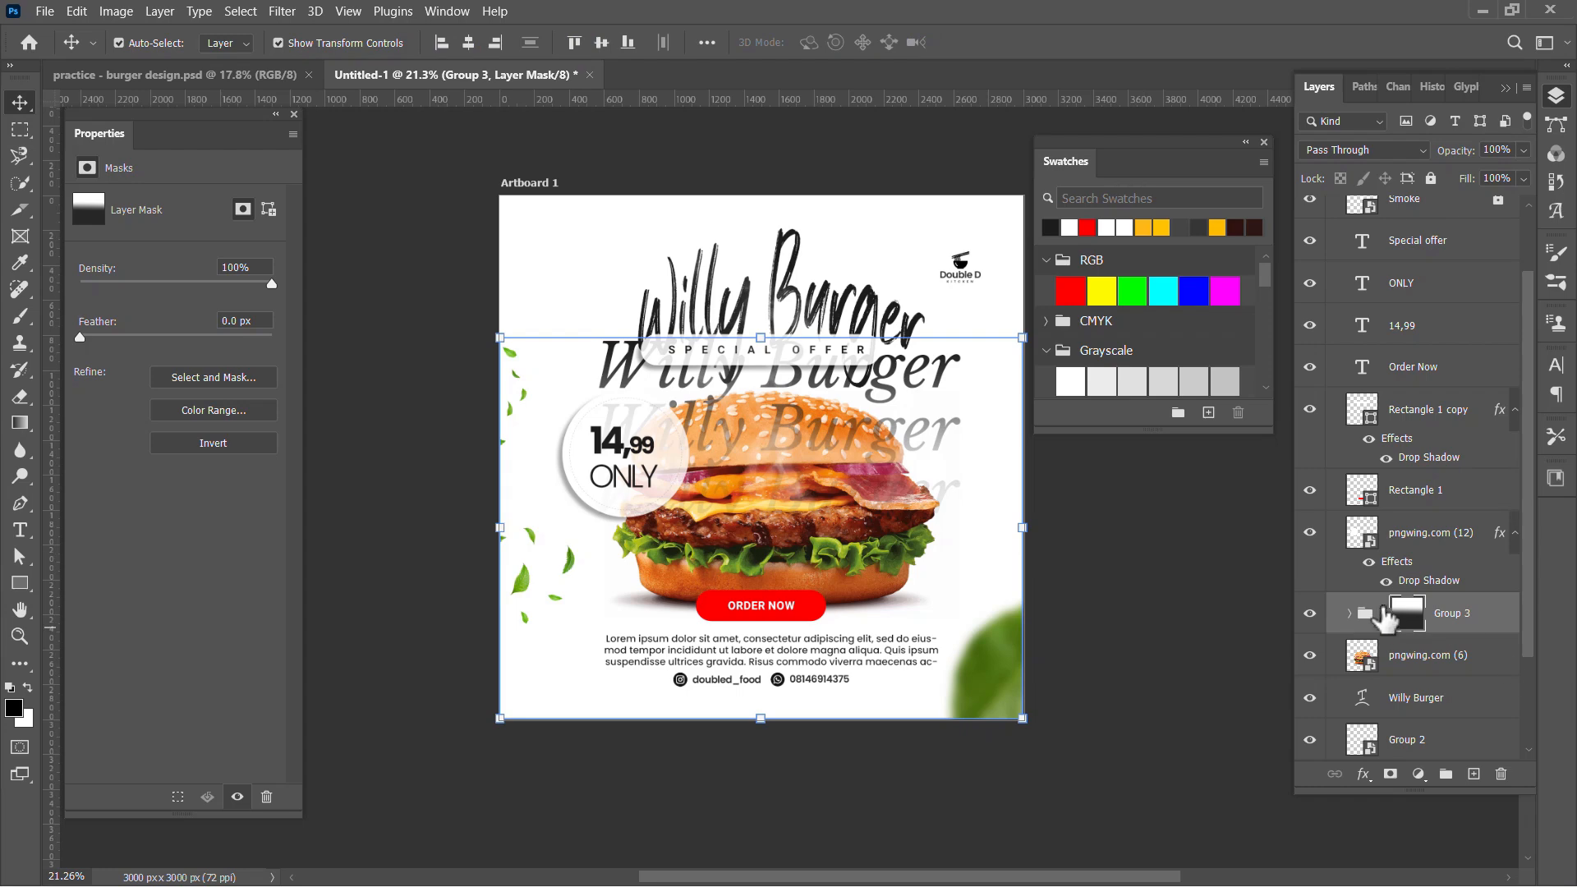
right_click(1453, 626)
click(1486, 622)
right_click(1487, 621)
click(1359, 317)
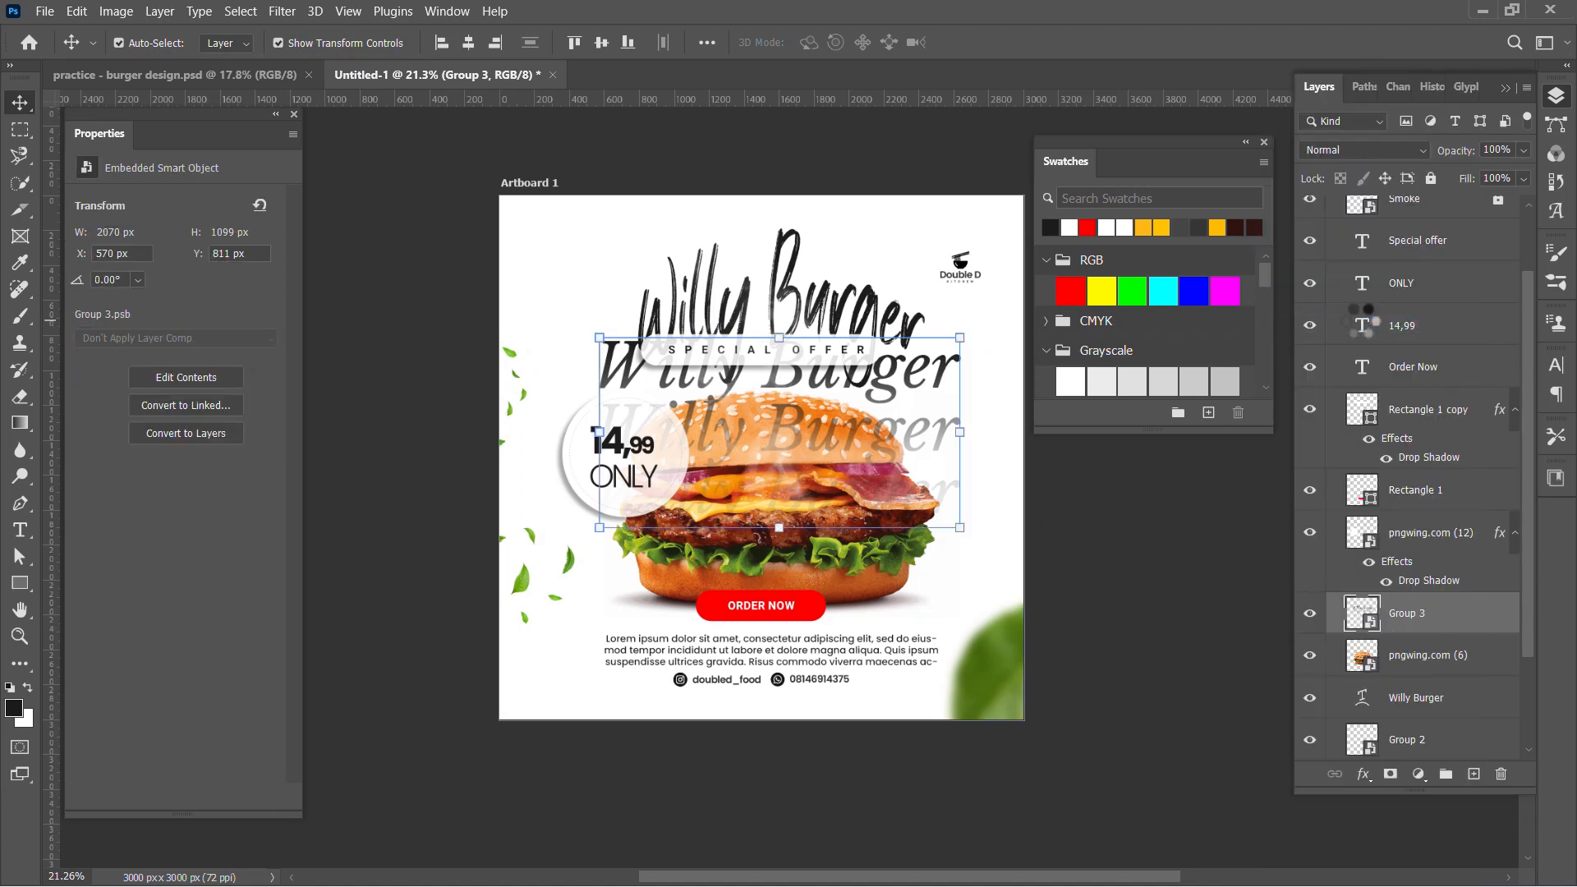
Apply a Gaussian Blur to the stacked text smart object, raising the radius above 5.6 pixels.
click(282, 11)
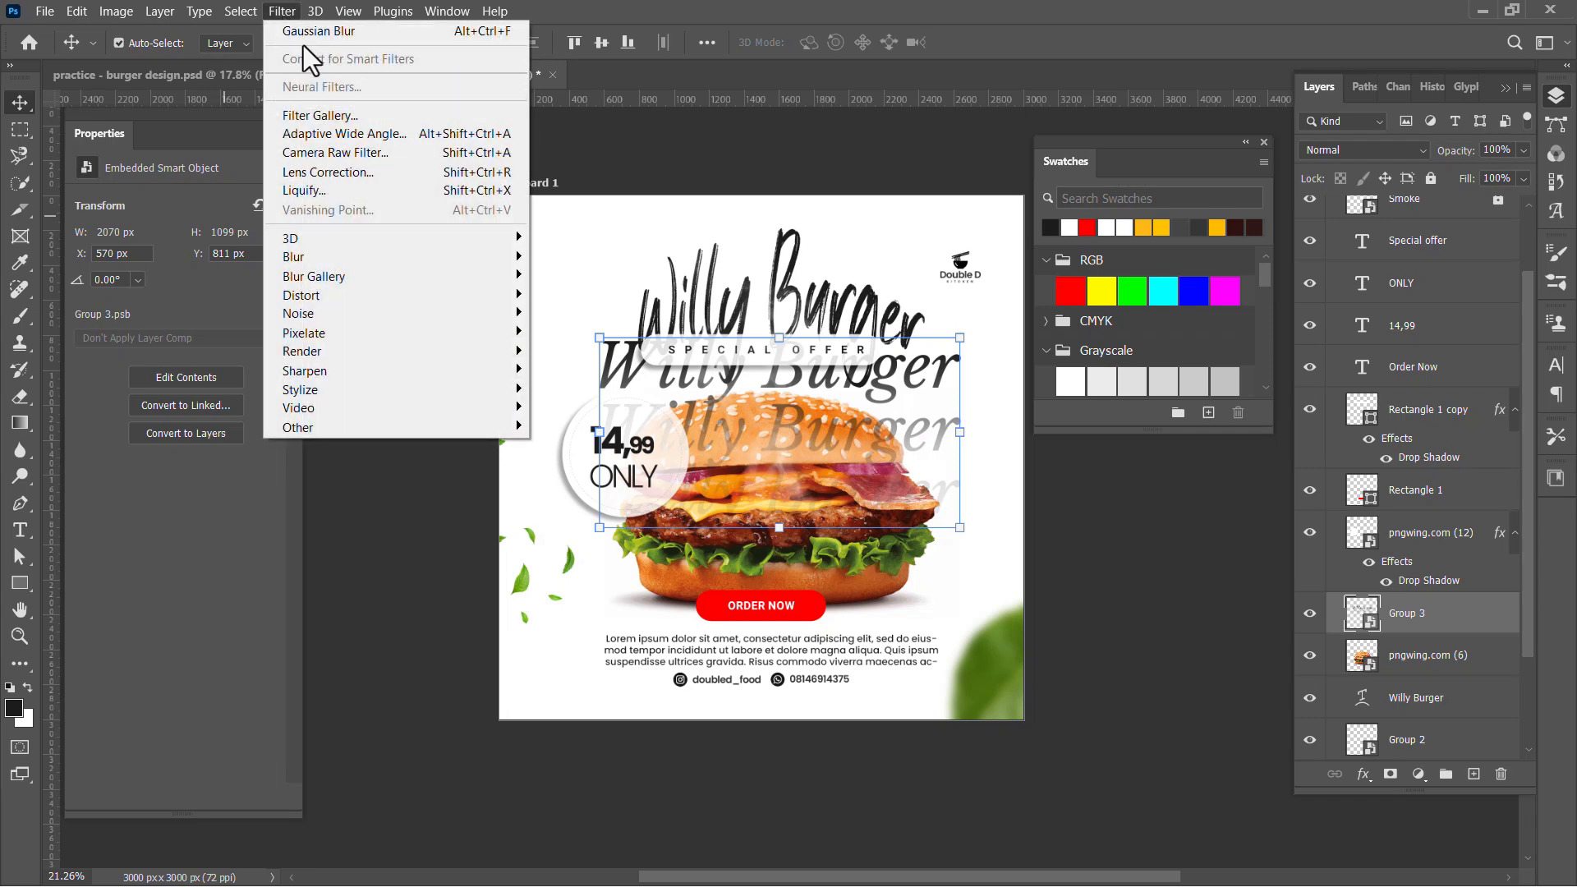
mouse_move(391, 259)
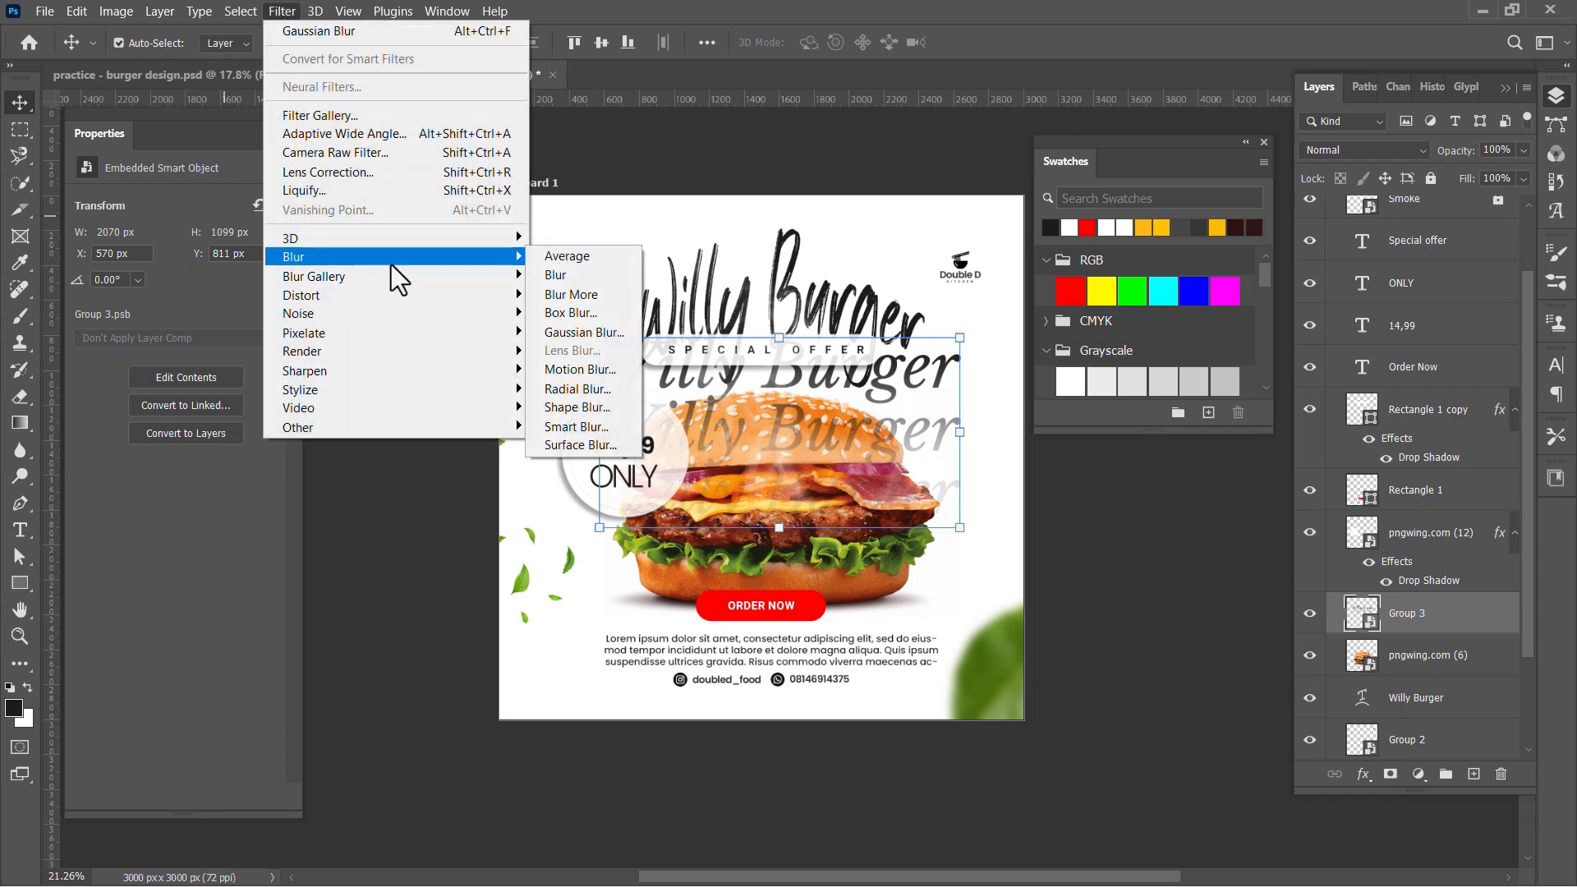
click(587, 334)
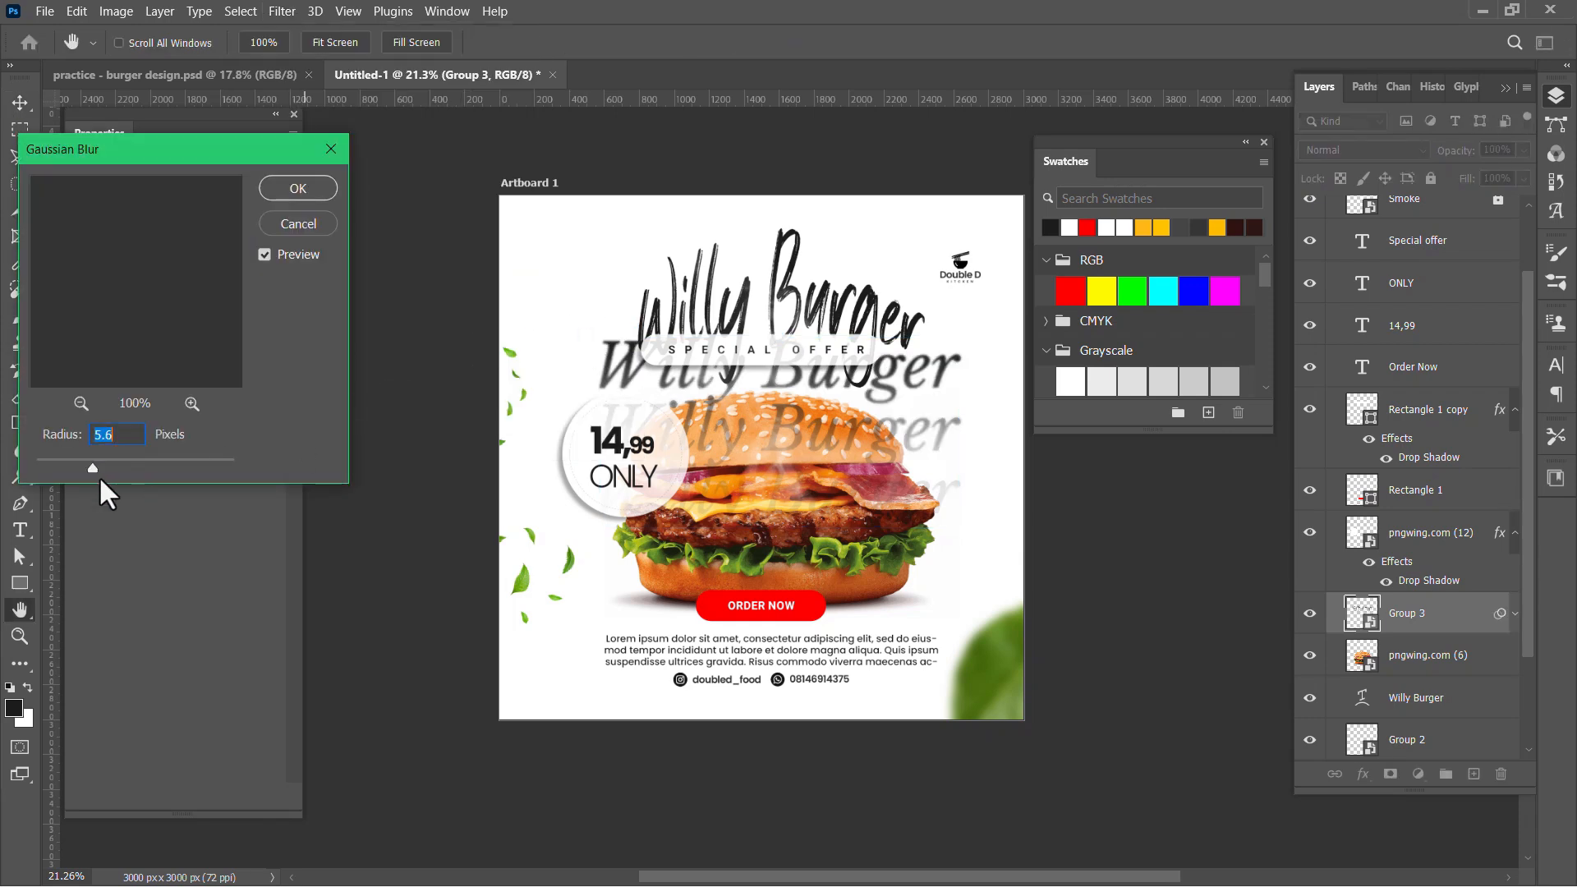
drag(94, 469, 112, 467)
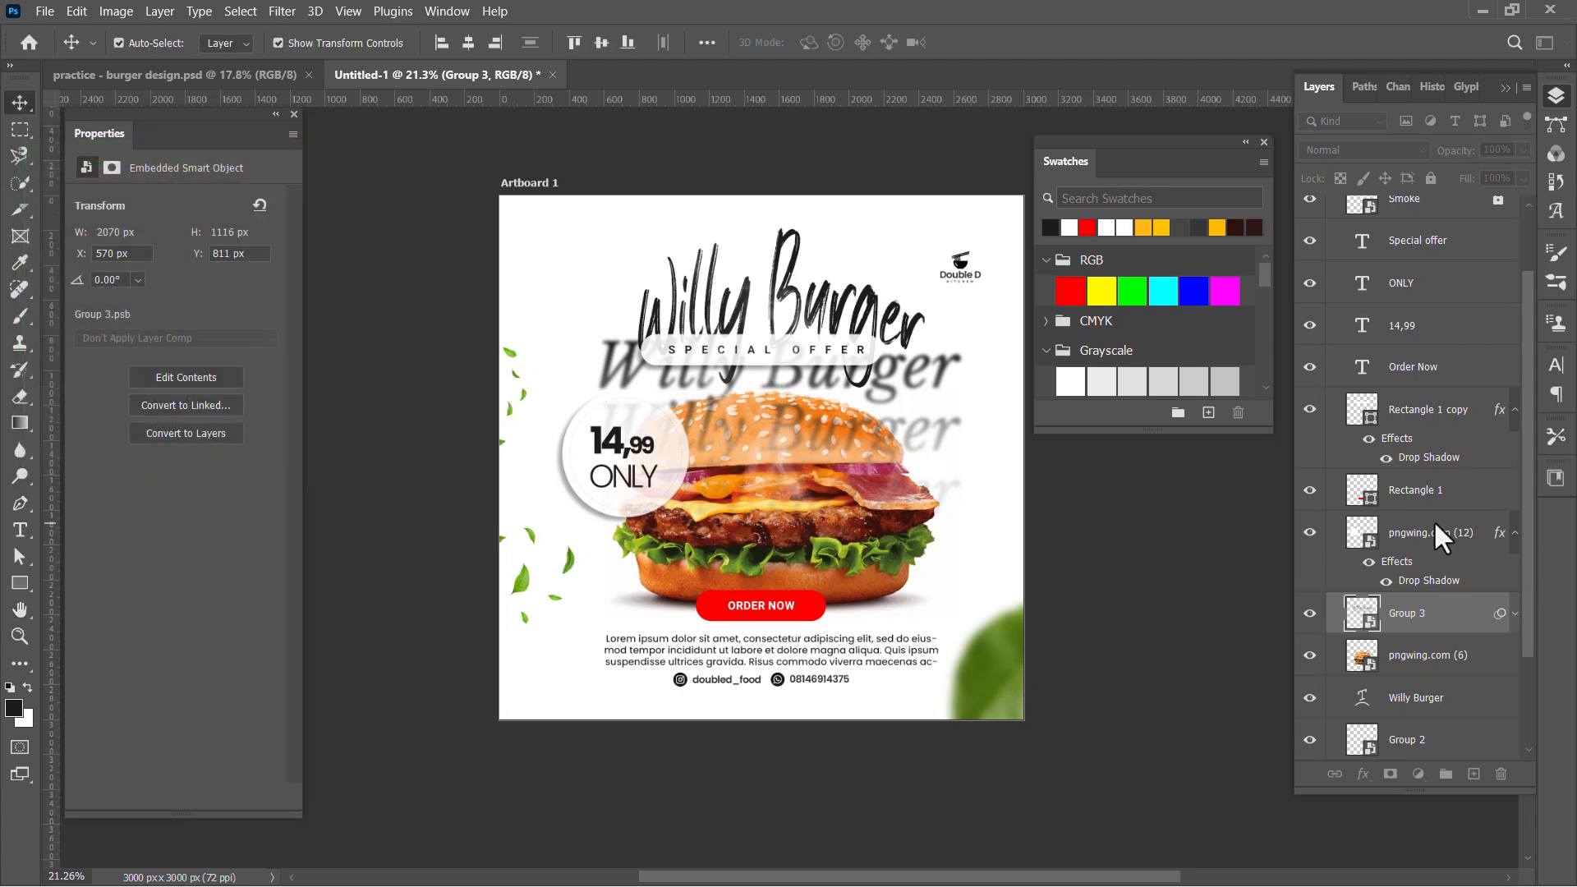
scroll(789, 460, down, 1)
scroll(797, 428, up, 2)
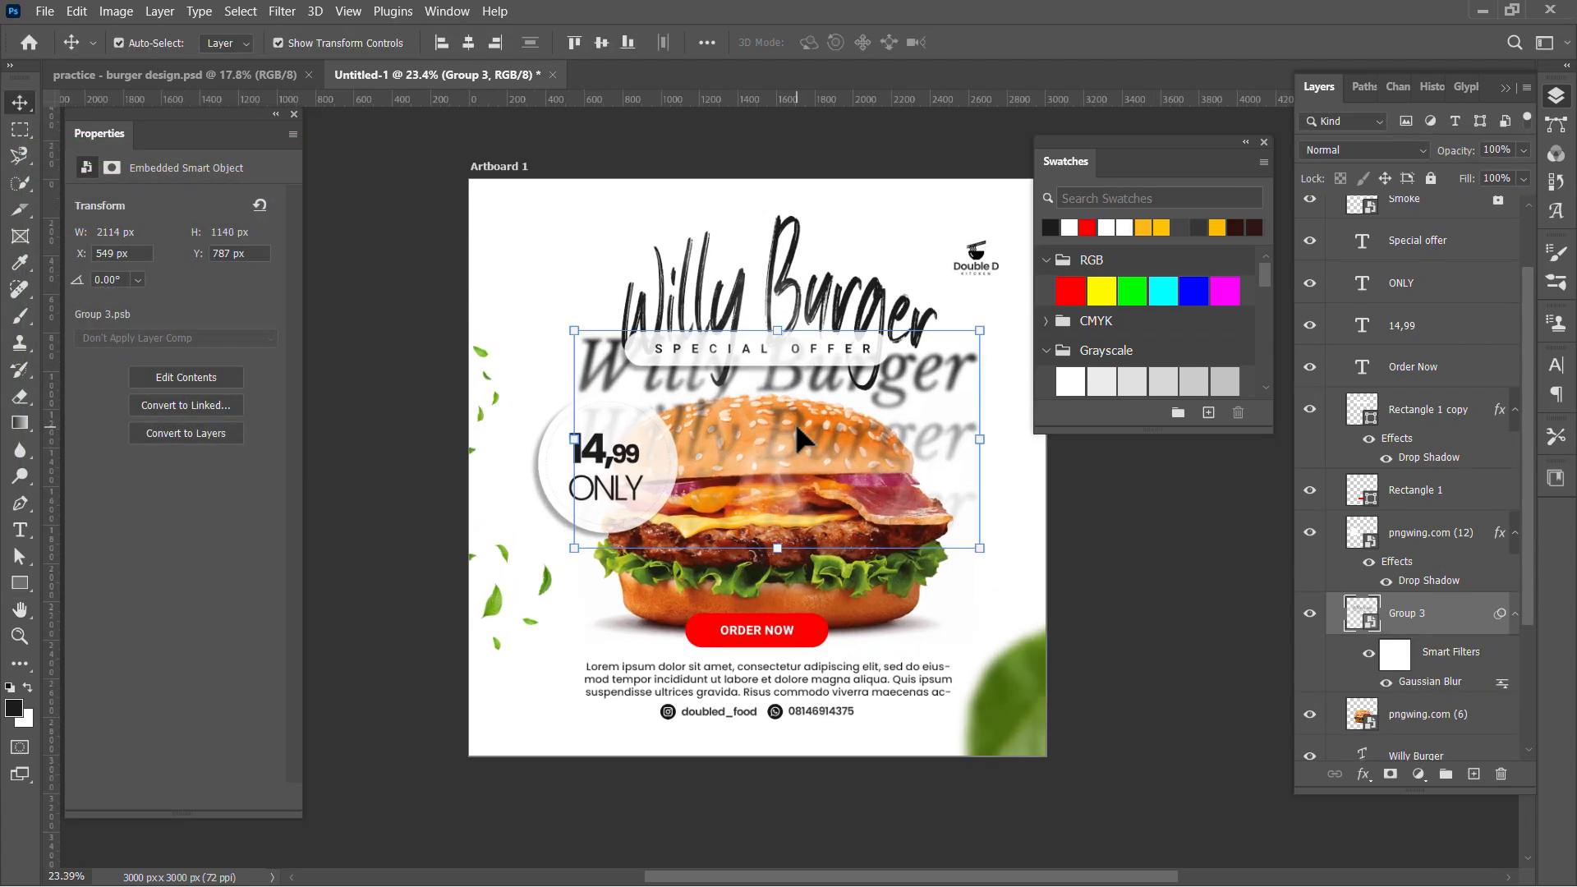
Lower the blurred text layer's opacity to 51% and place it beneath the burger image layer.
mouse_move(1455, 165)
mouse_down()
mouse_move(1421, 164)
mouse_move(1460, 164)
mouse_up()
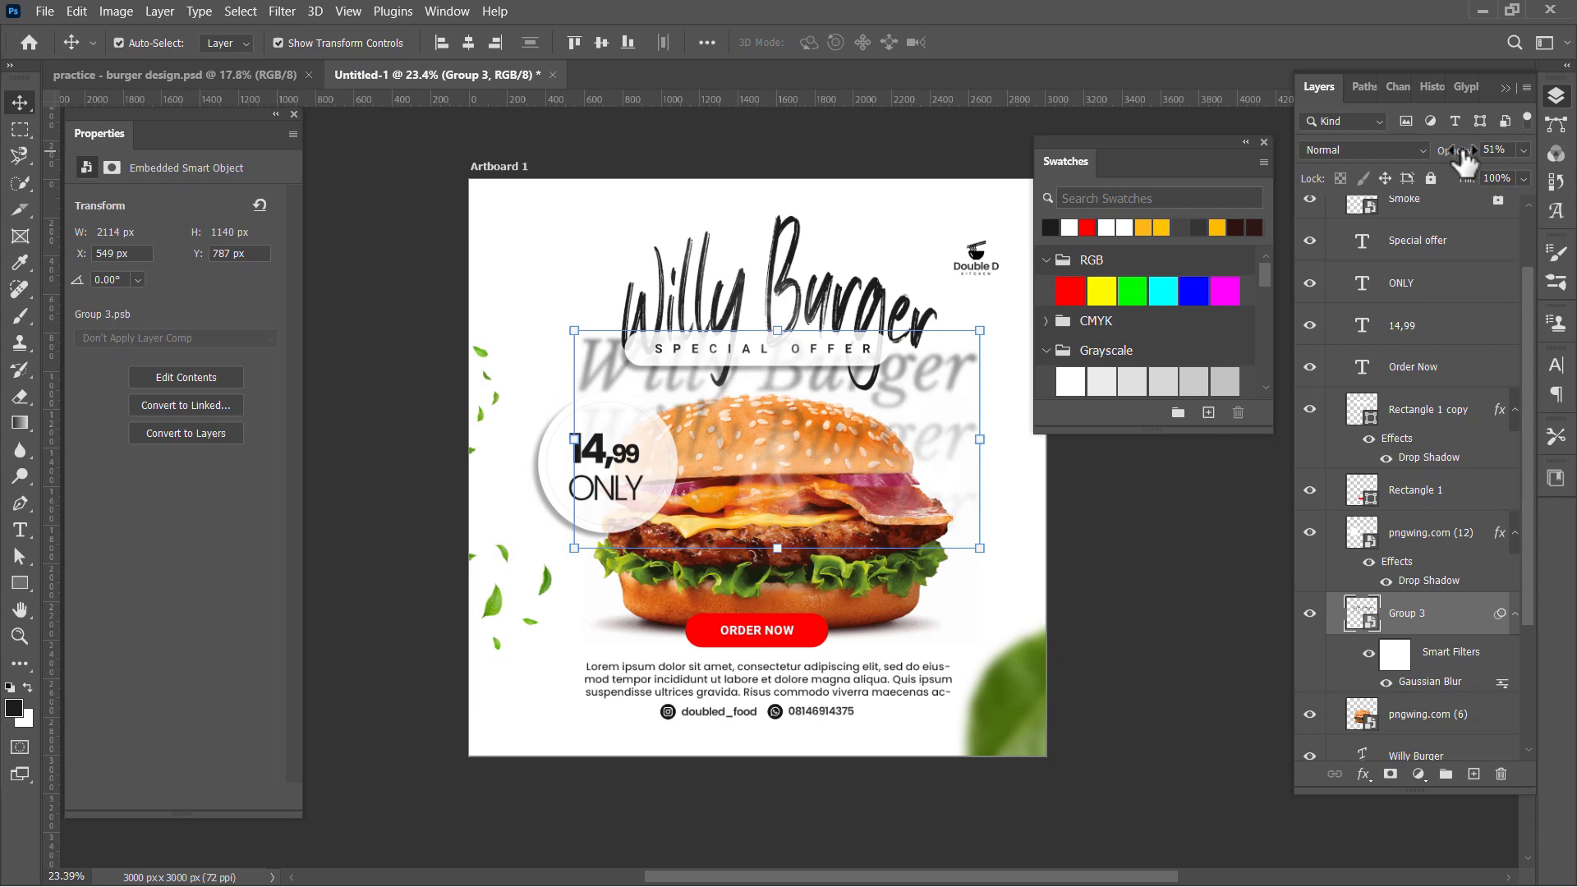
drag(1437, 628, 1429, 741)
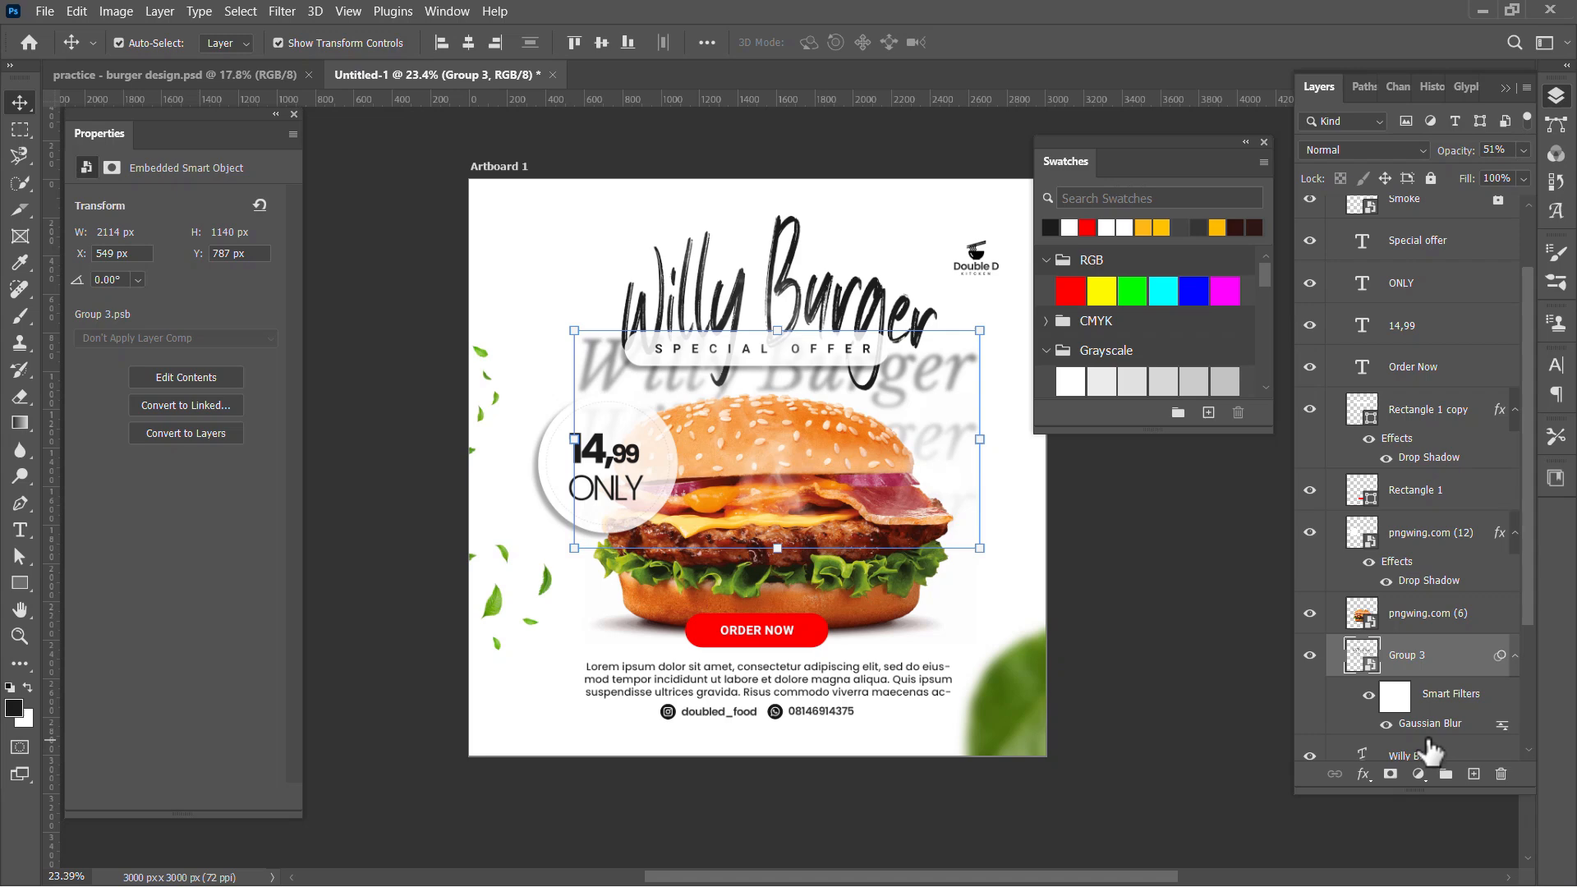
click(1123, 545)
Shift the Special offer text together with its white rounded rectangle slightly down and right, placing the rectangle at X 857 px, Y 858 px.
scroll(887, 448, down, 3)
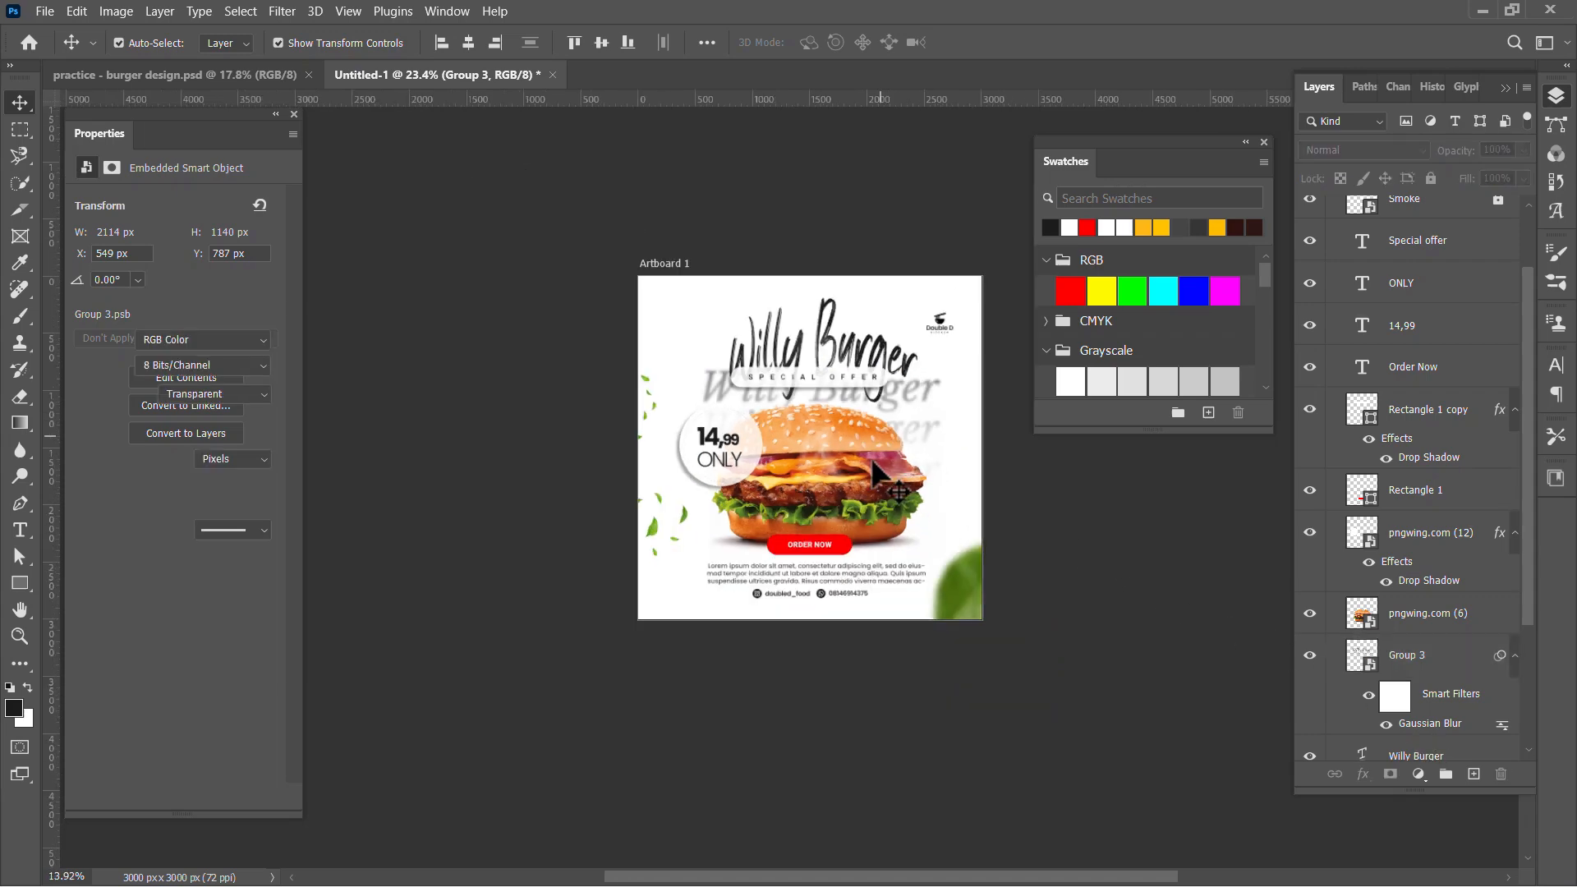
scroll(873, 472, up, 4)
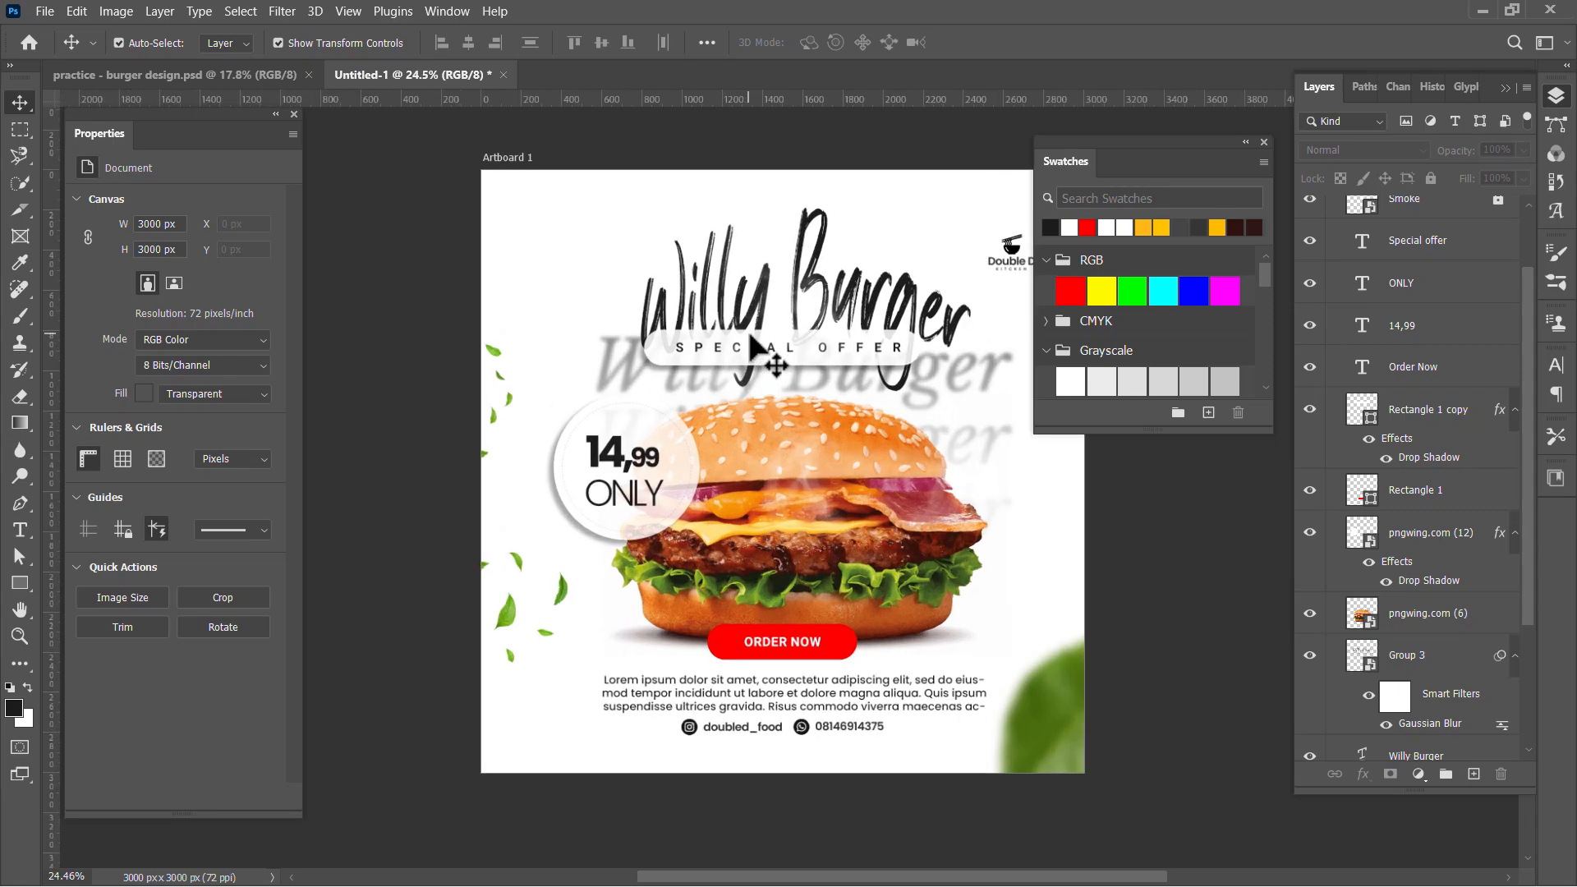
scroll(756, 345, up, 3)
scroll(862, 353, up, 1)
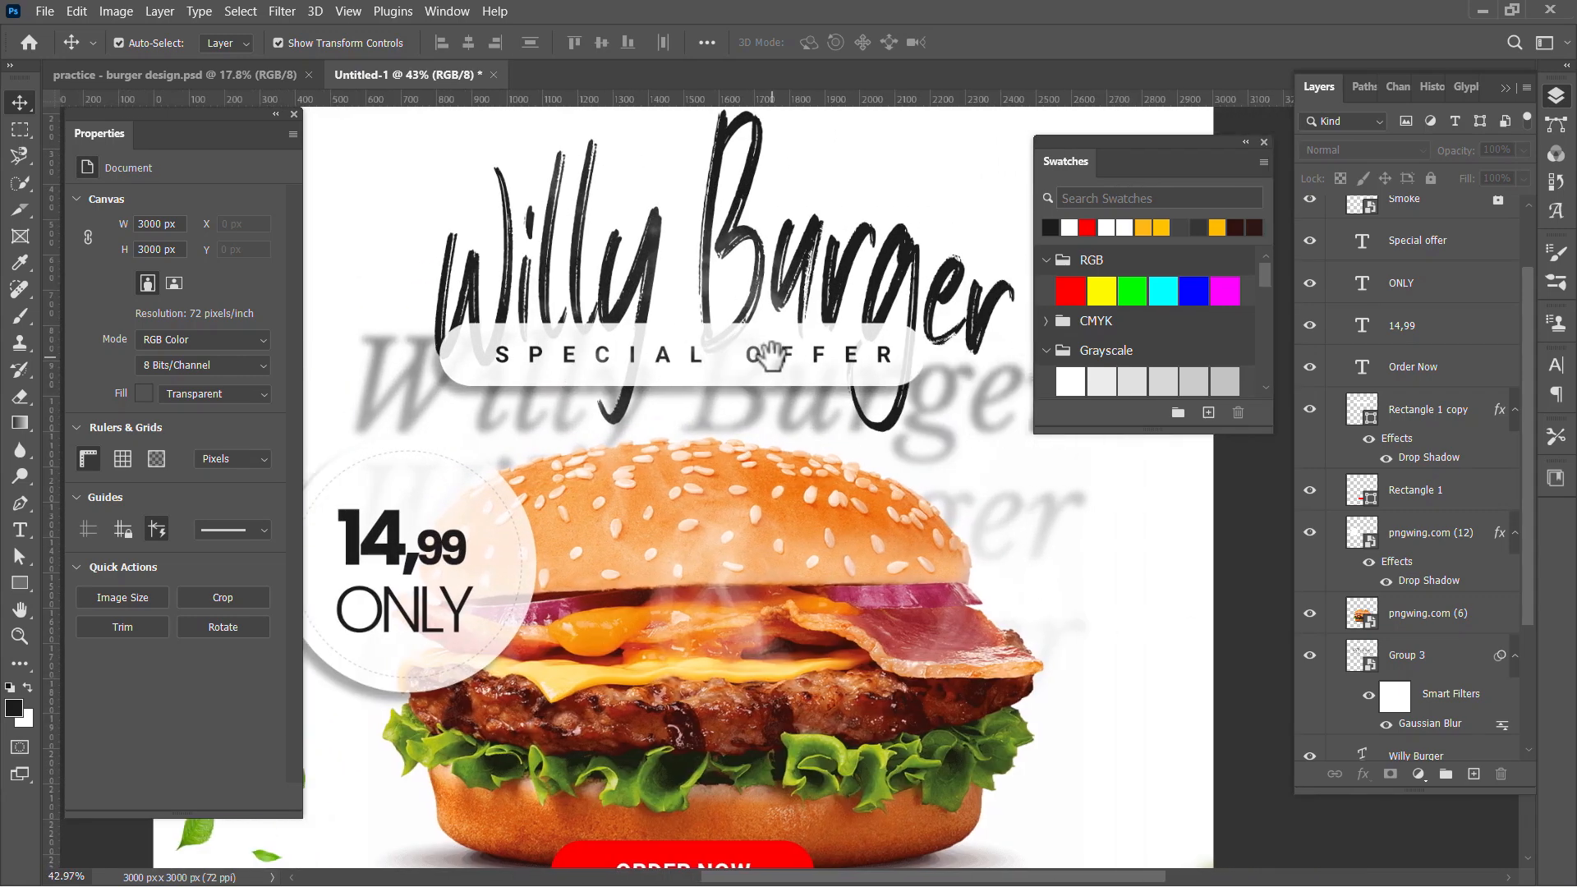
click(495, 359)
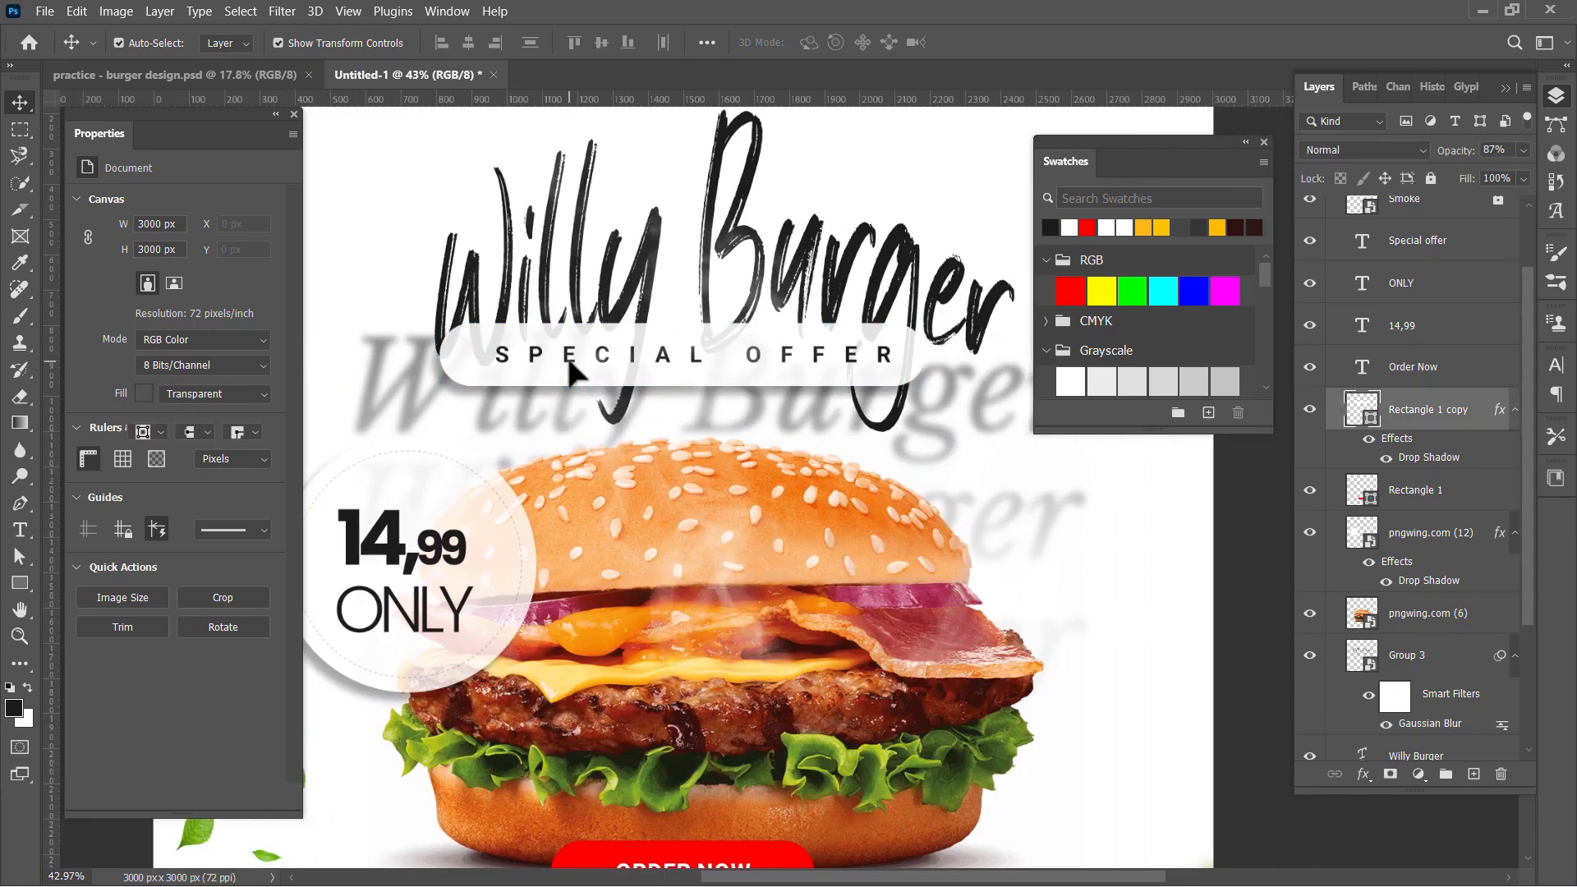
shift+click(636, 355)
drag(649, 357, 679, 380)
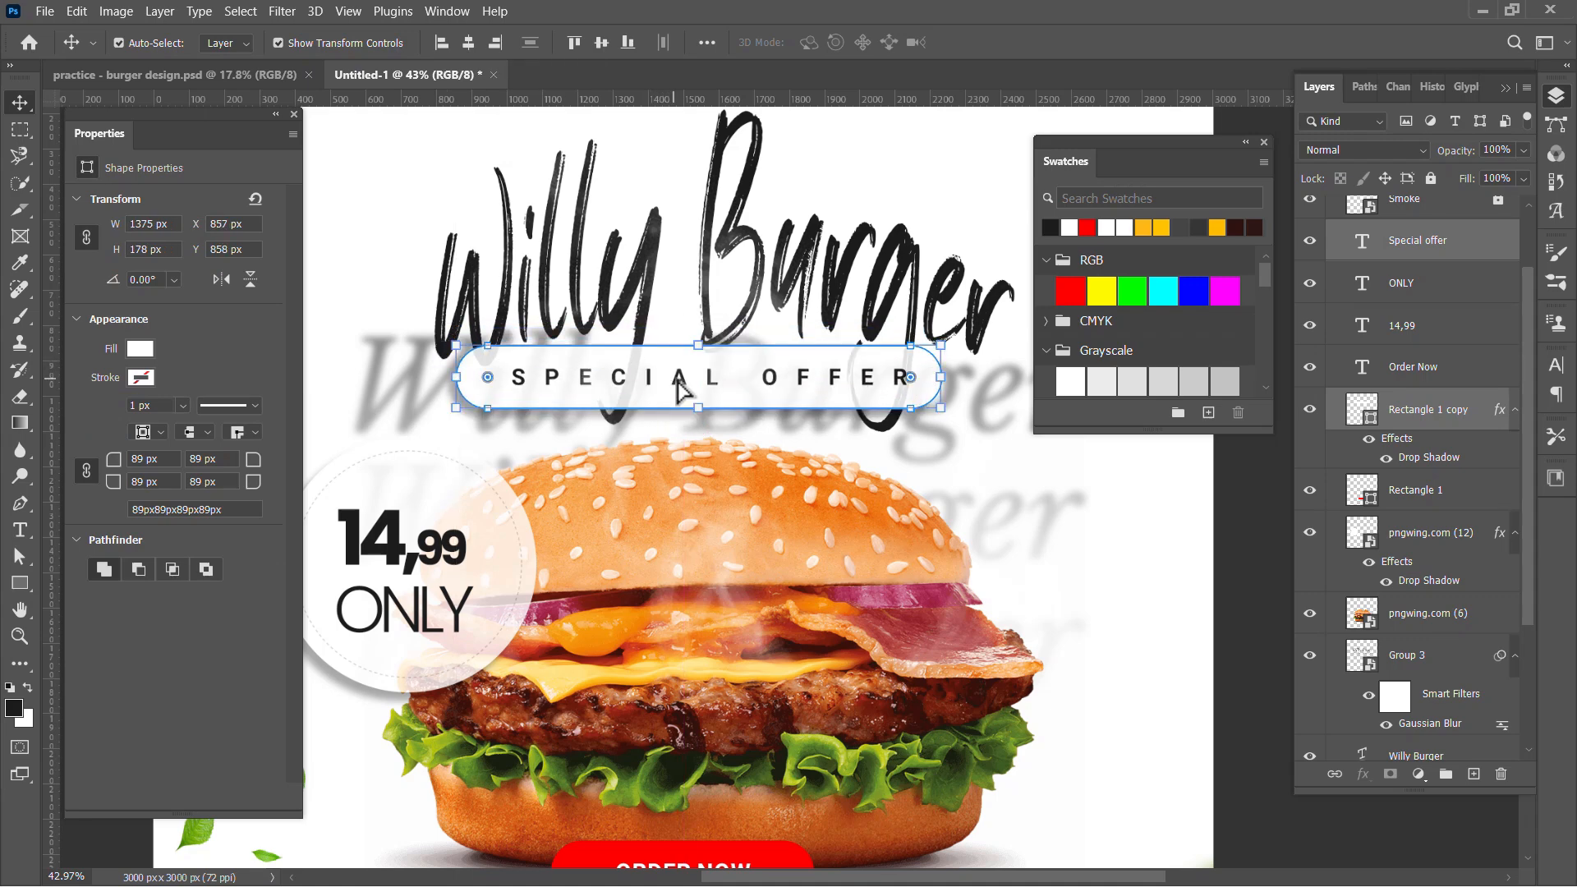
scroll(678, 390, down, 5)
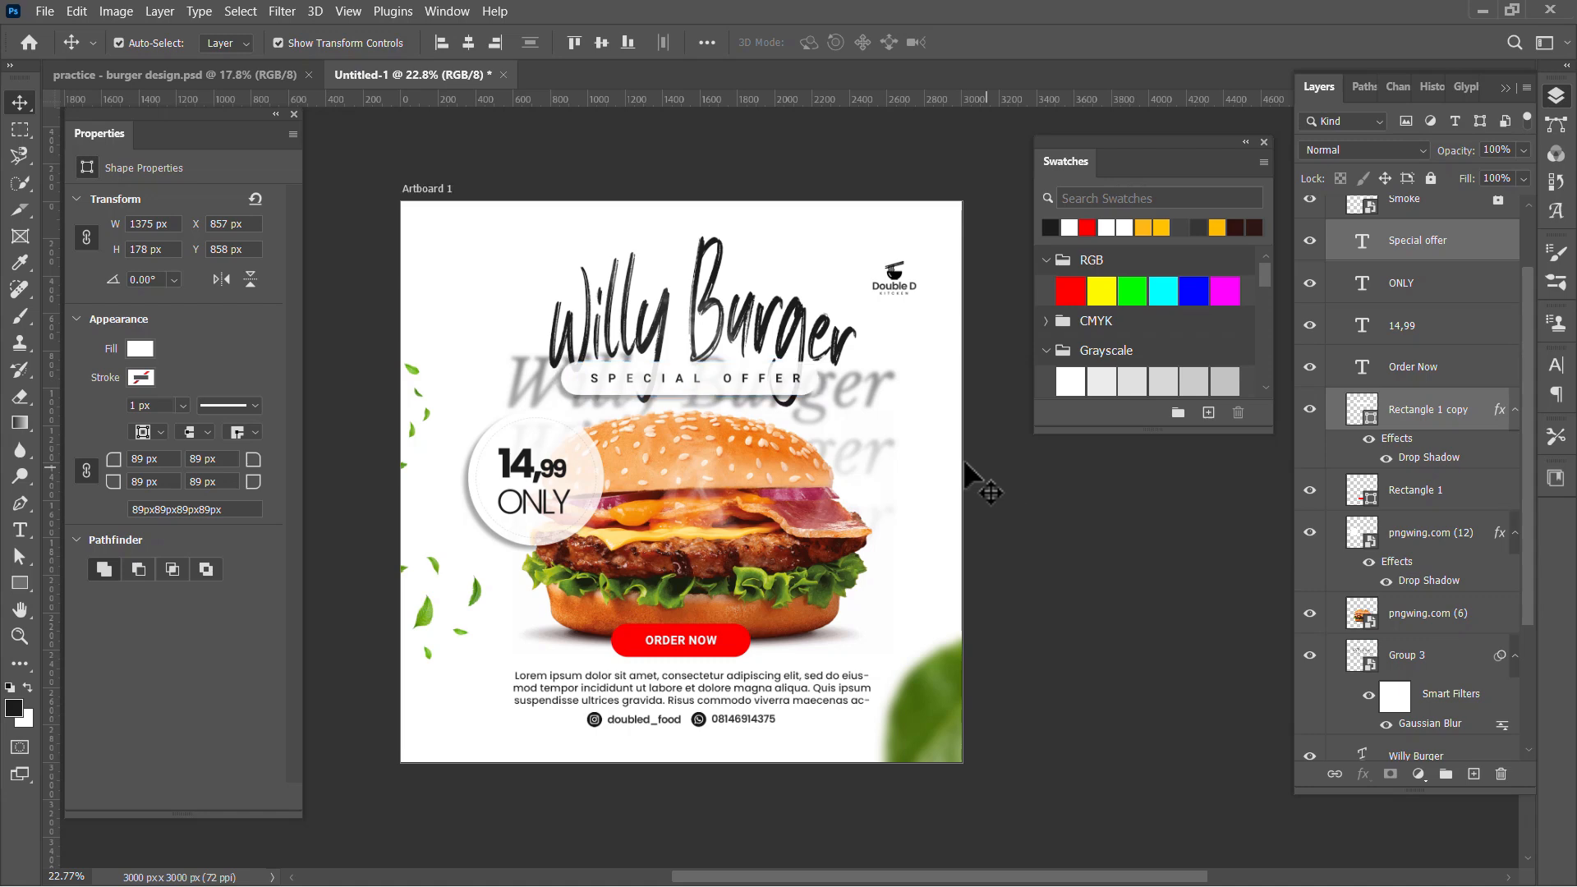
click(965, 464)
Compare the flyer's overall layout with the finished reference in practice - burger design.psd.
scroll(790, 418, down, 4)
scroll(770, 418, up, 1)
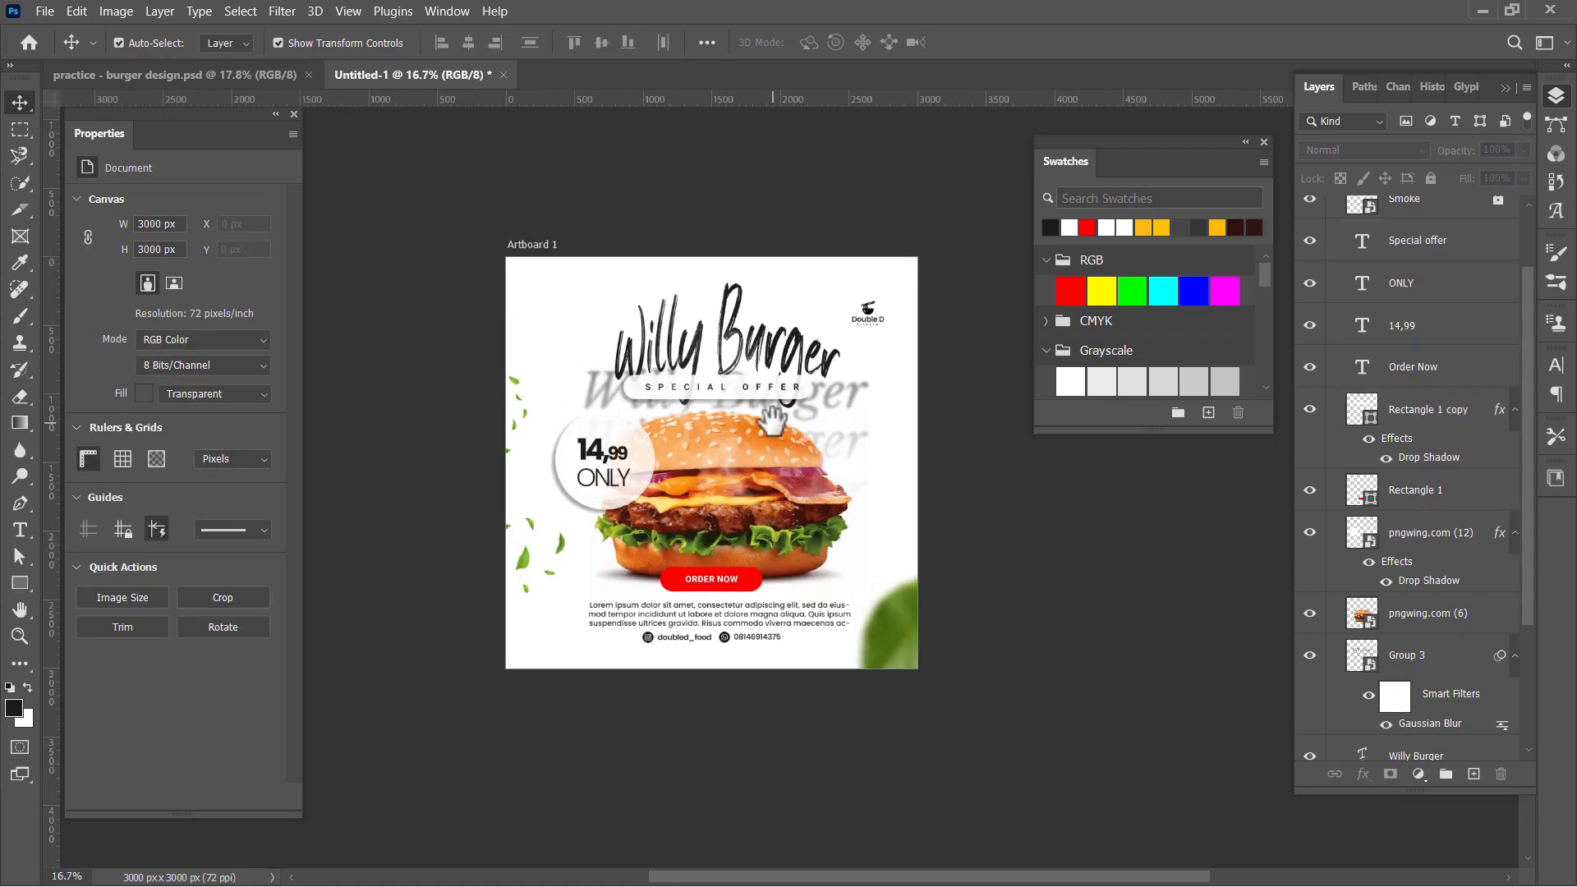
drag(772, 419, 761, 420)
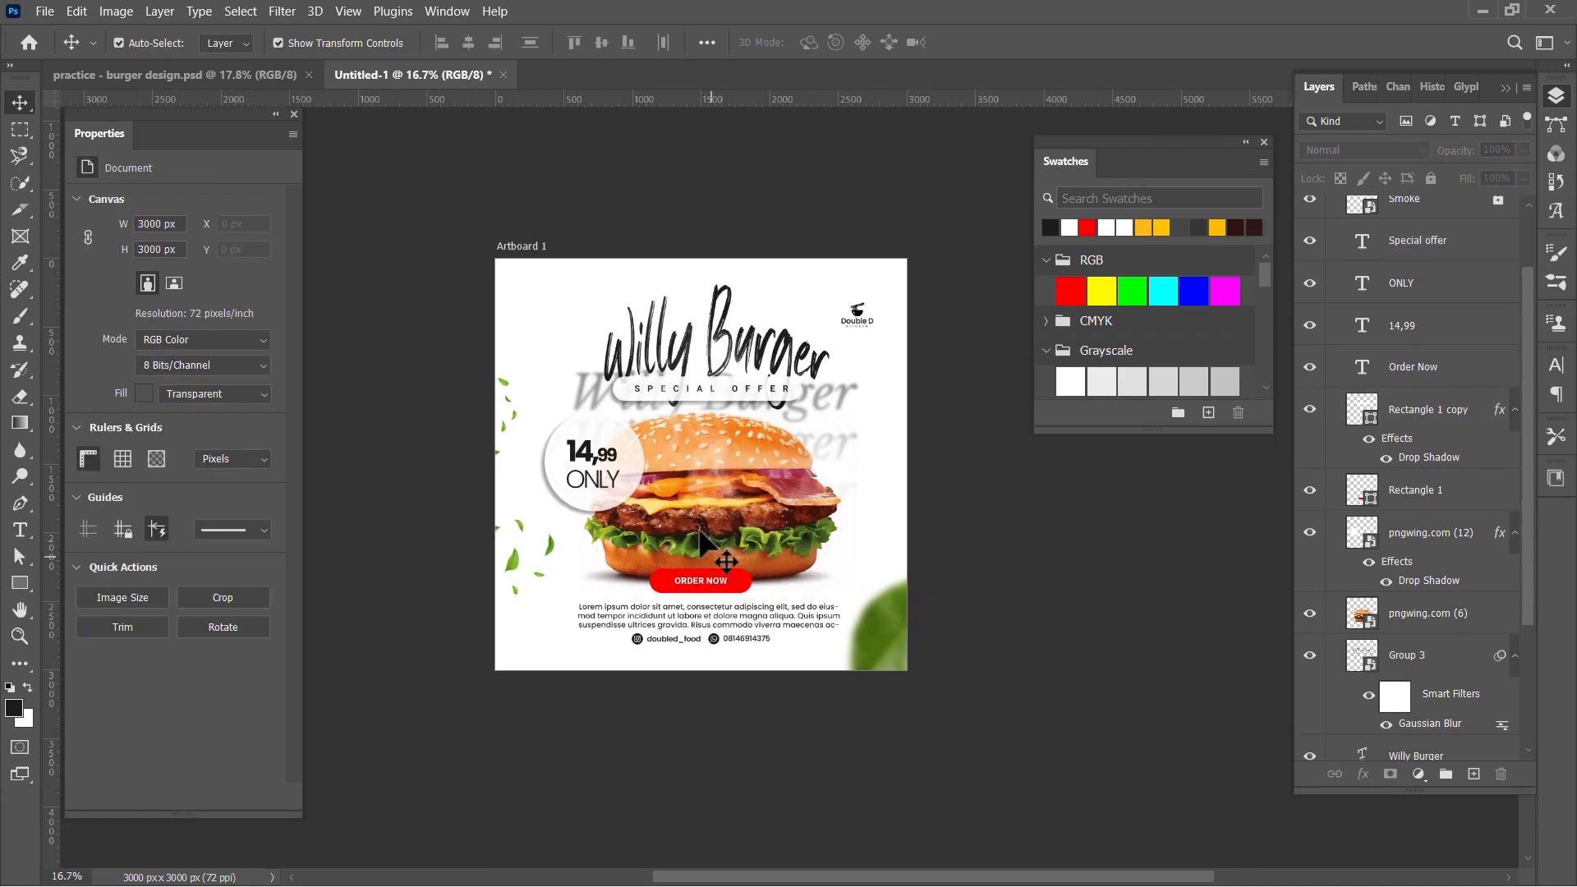
scroll(684, 489, up, 1)
scroll(681, 489, down, 2)
scroll(698, 485, up, 1)
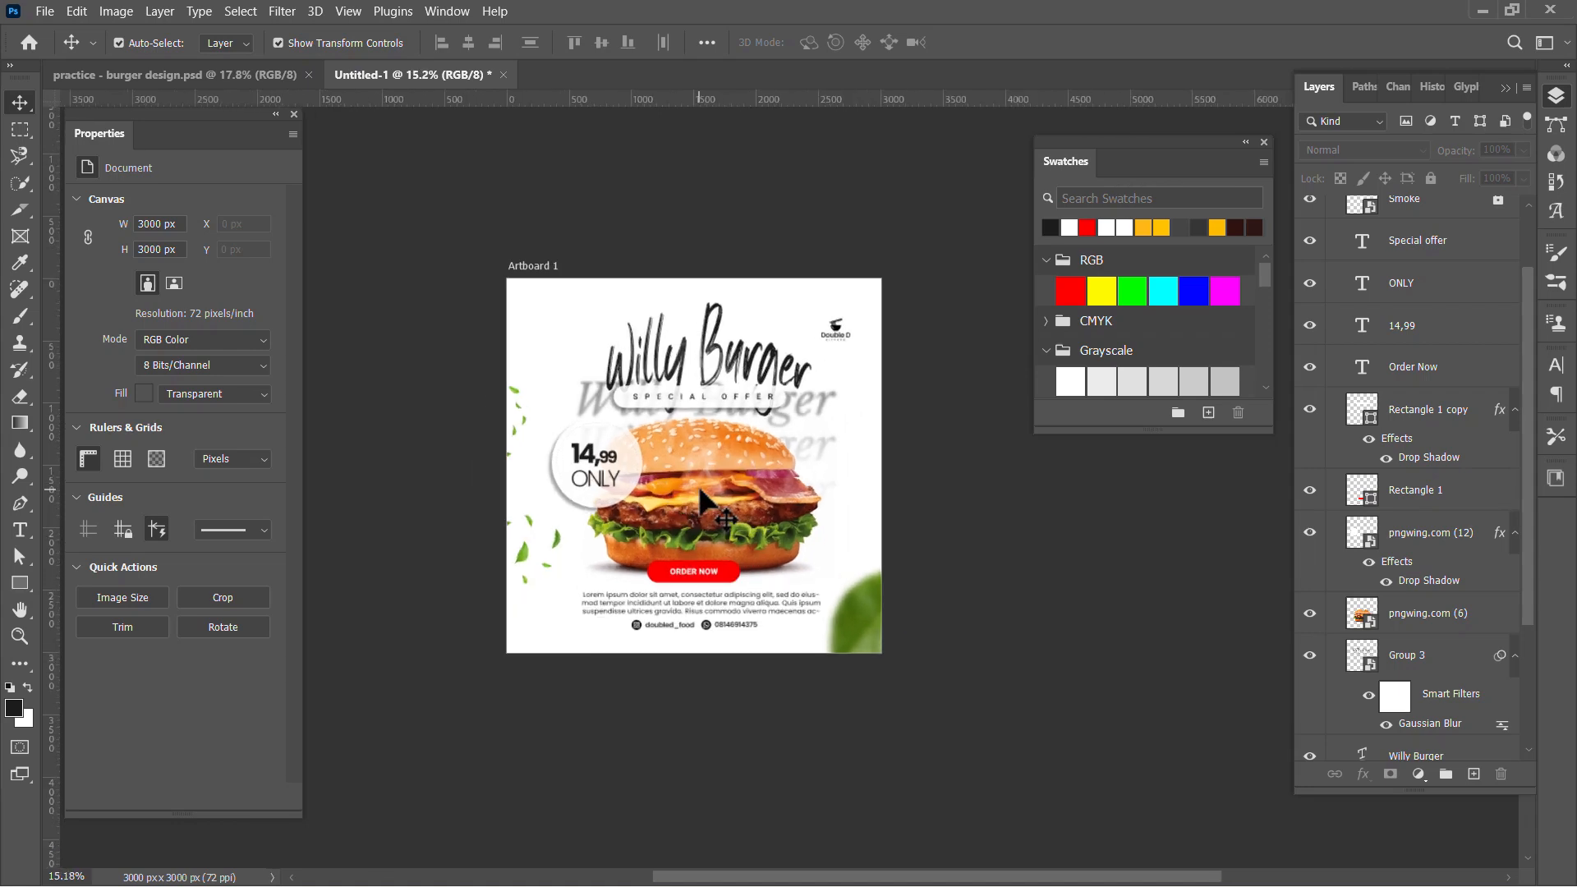
scroll(688, 458, down, 1)
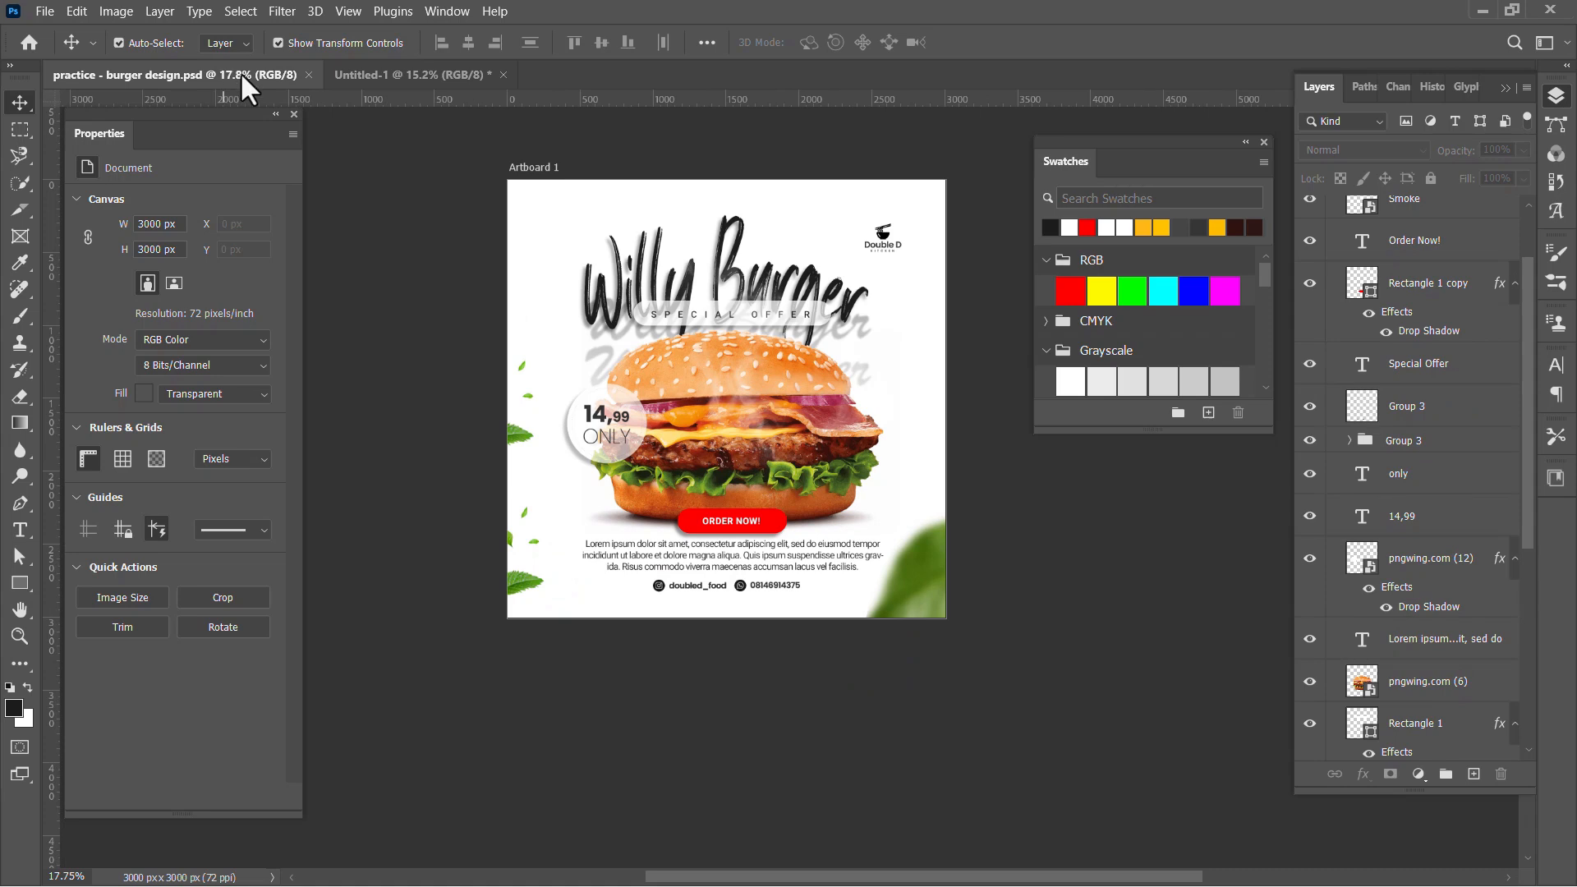
click(356, 72)
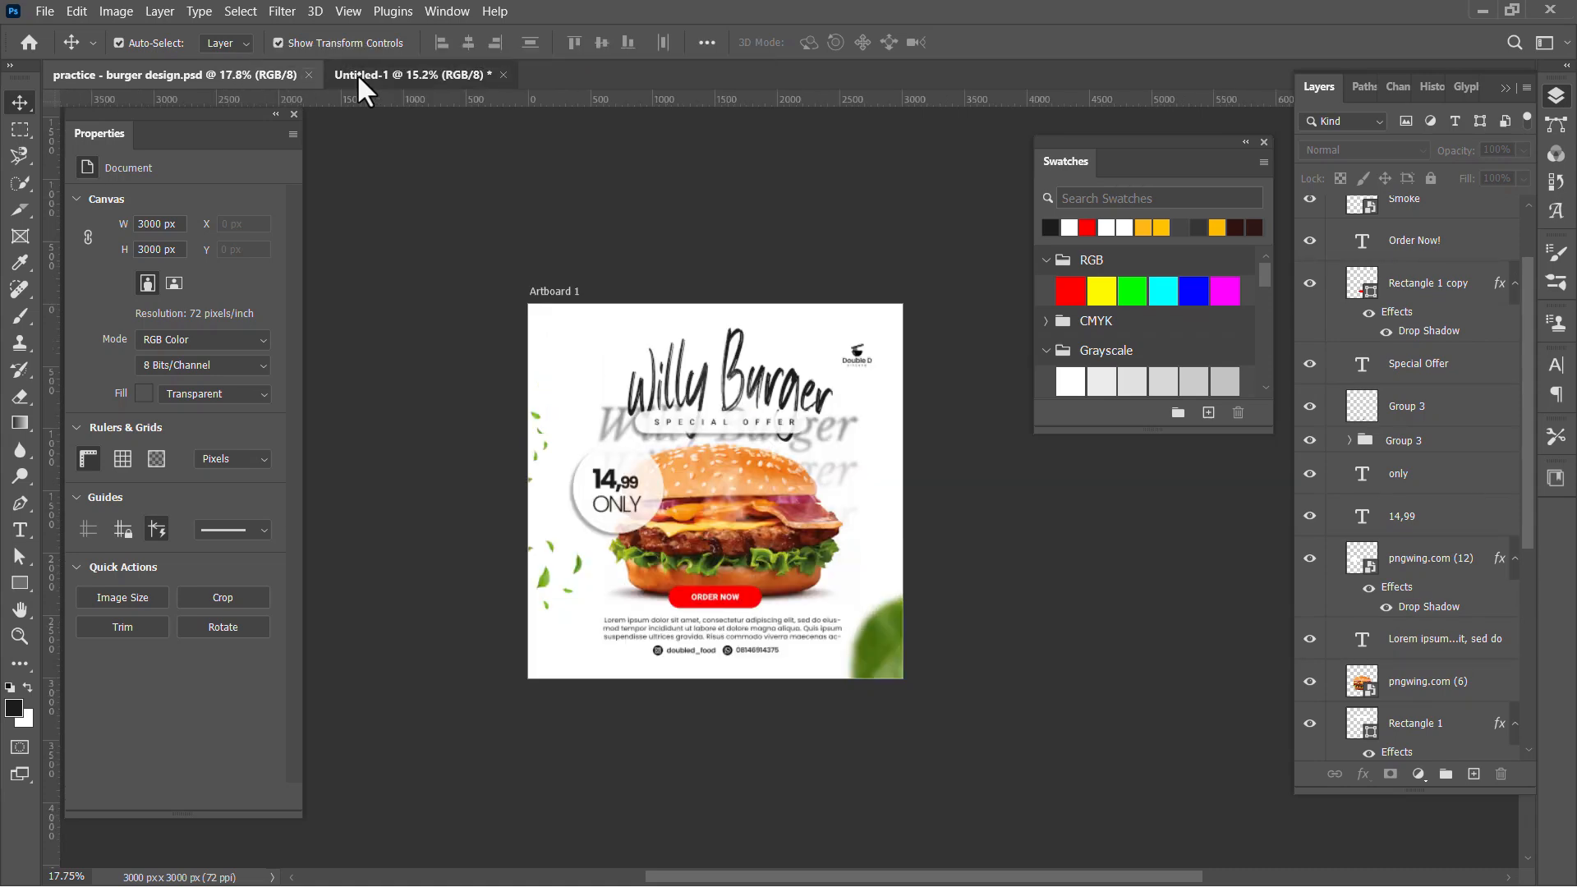
click(209, 74)
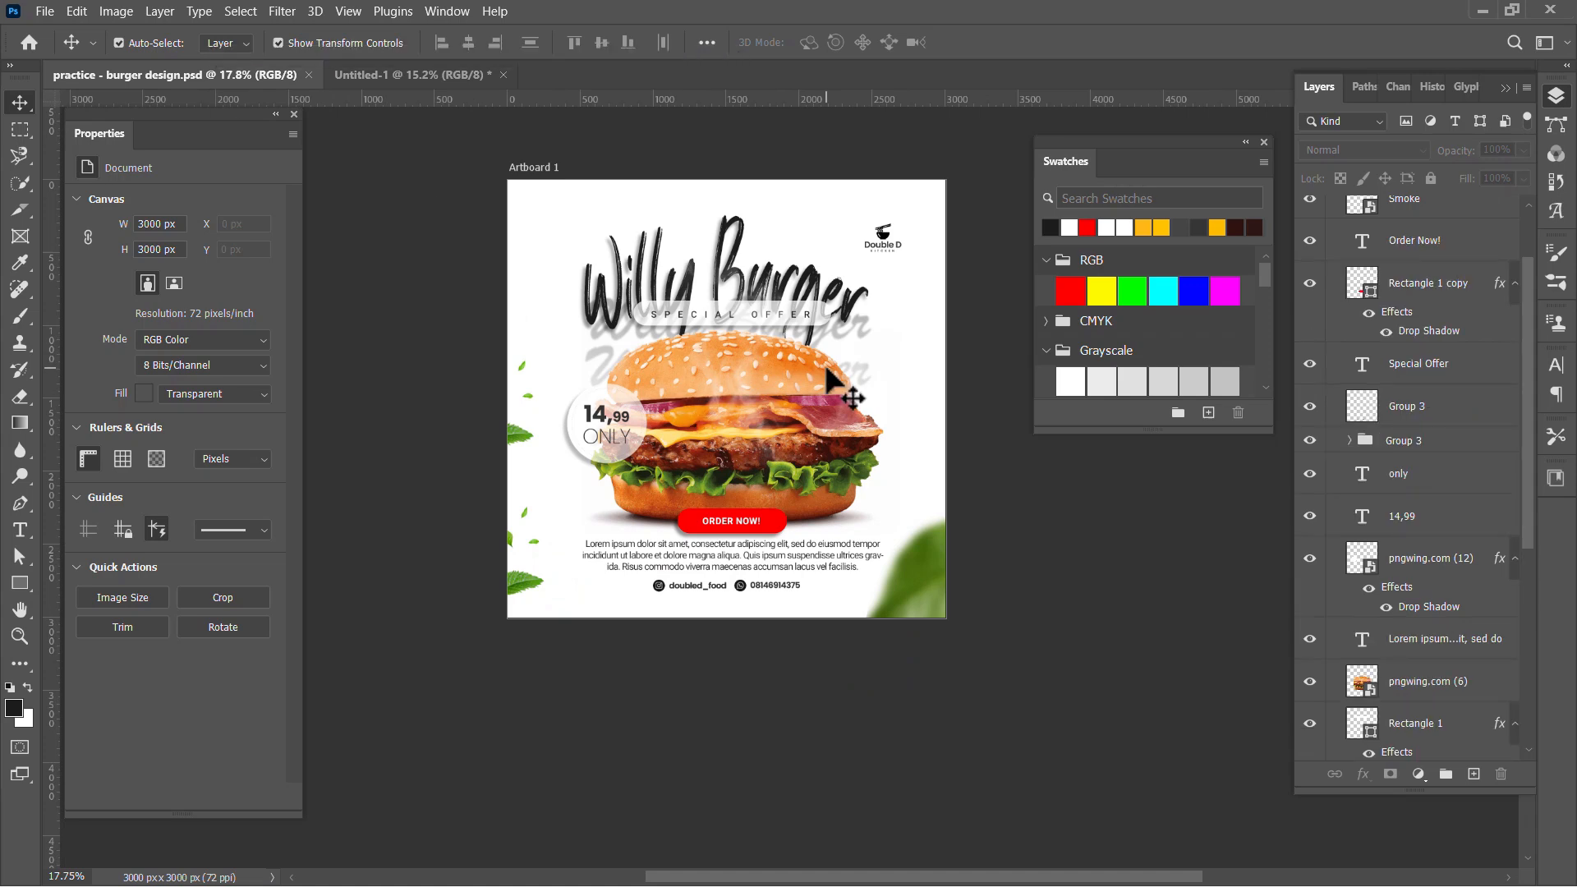
click(409, 77)
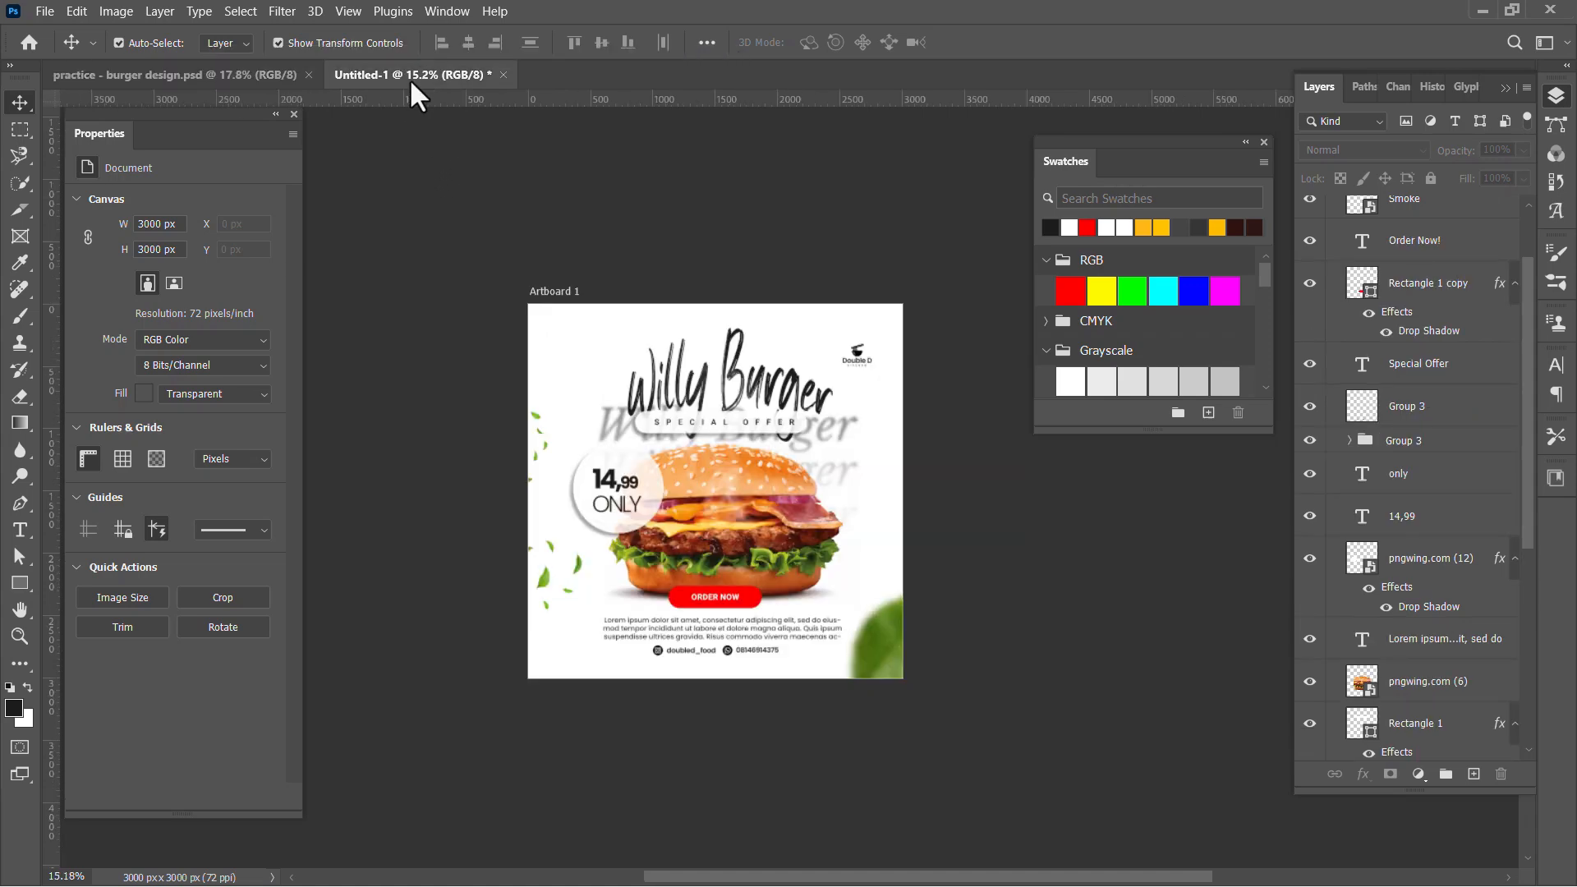
click(223, 69)
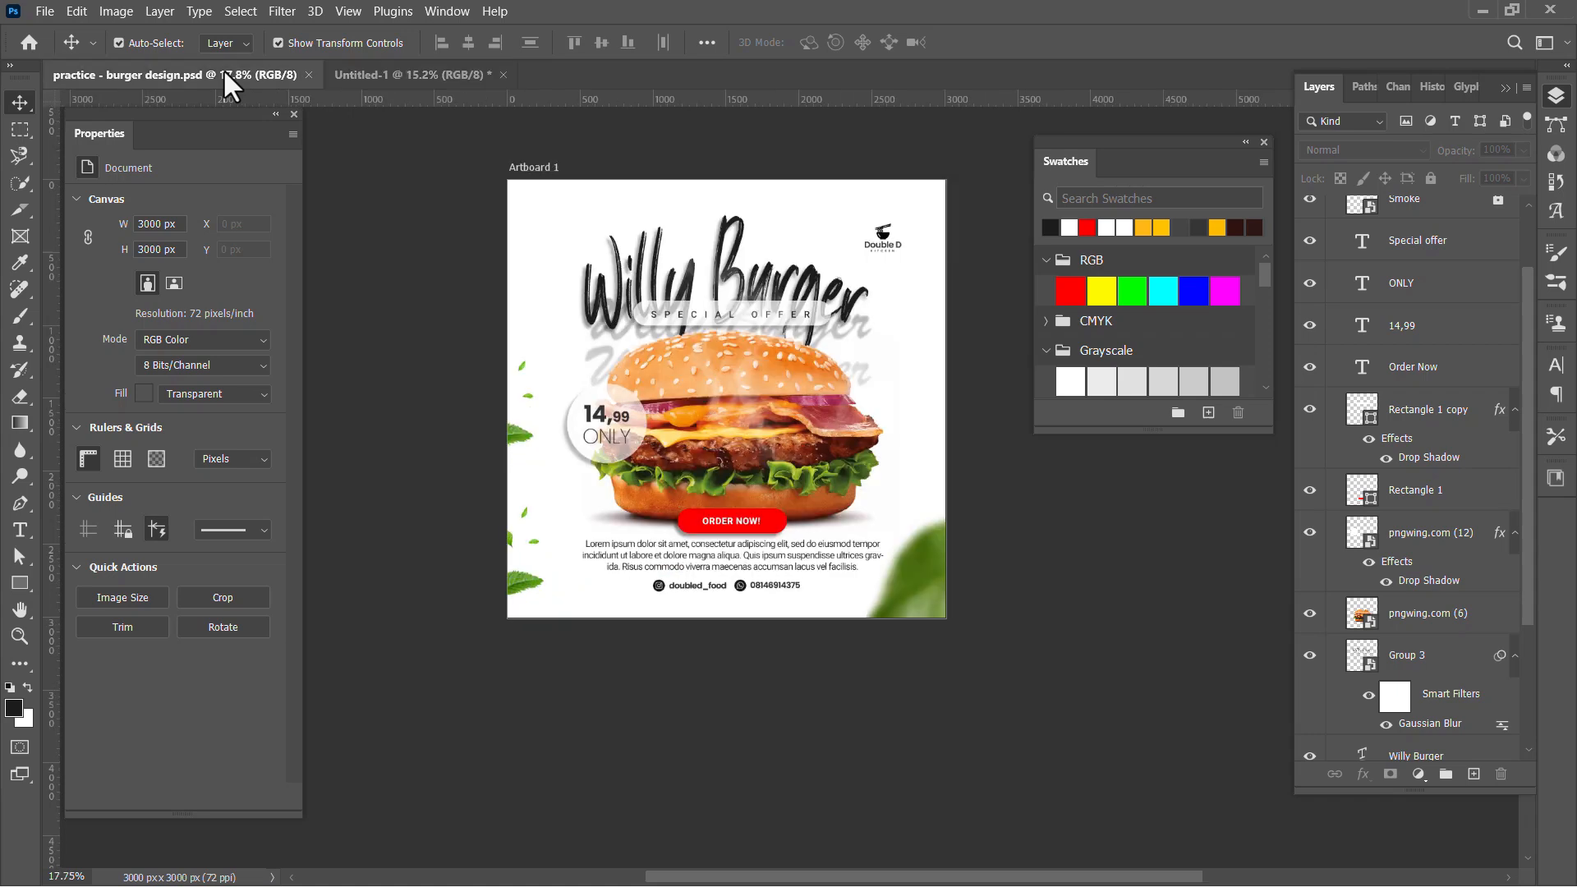
click(384, 77)
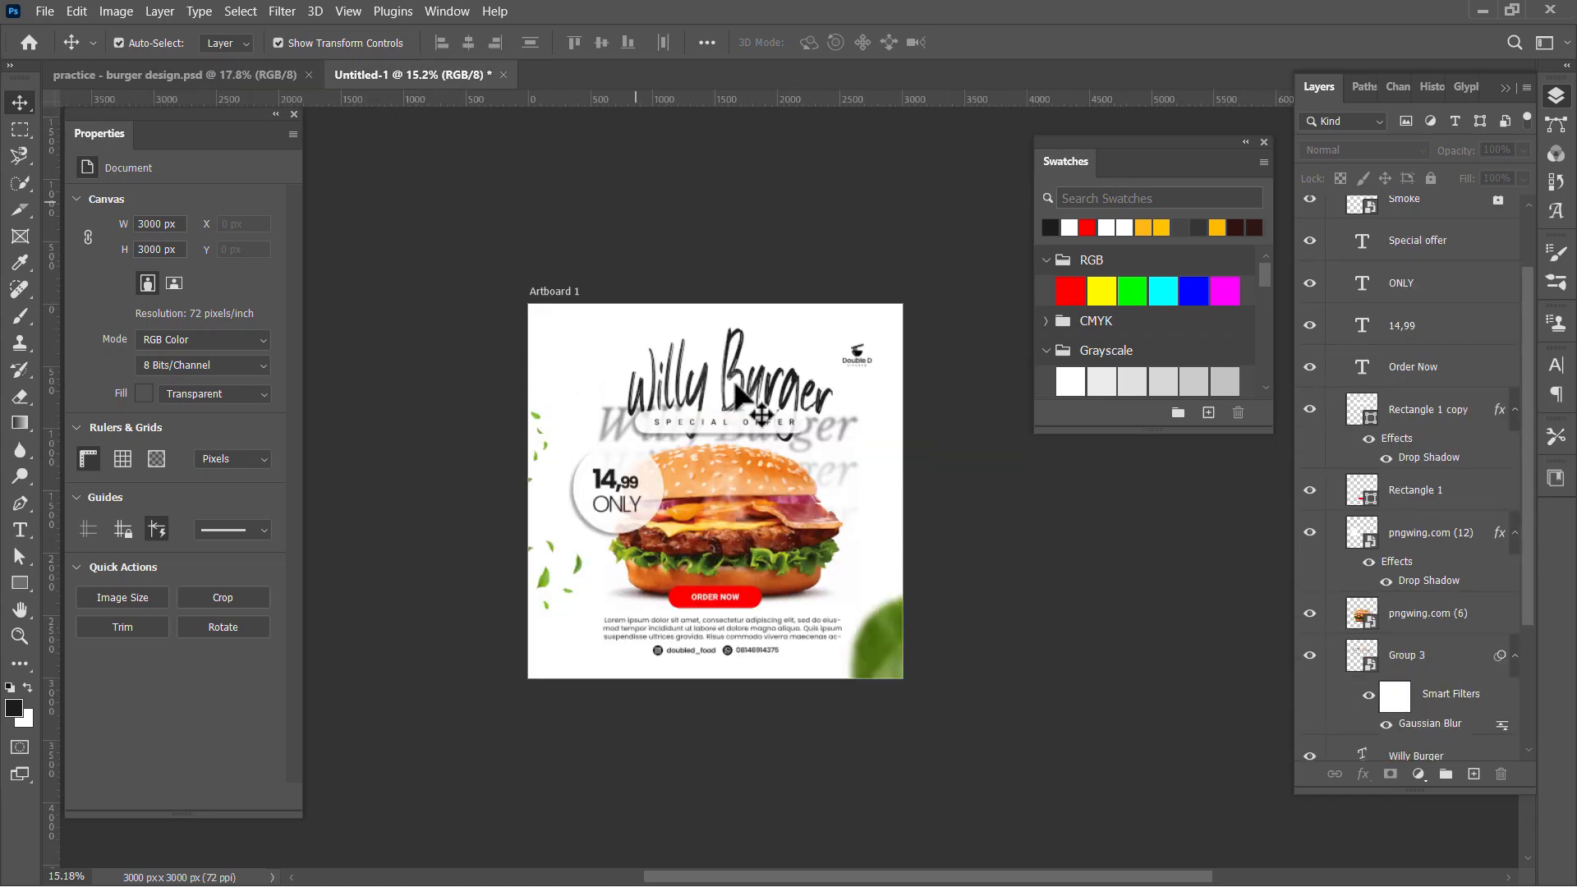
Scale the brush-style Willy Burger title up proportionally from its centre to 124.53%.
scroll(735, 384, up, 3)
click(764, 380)
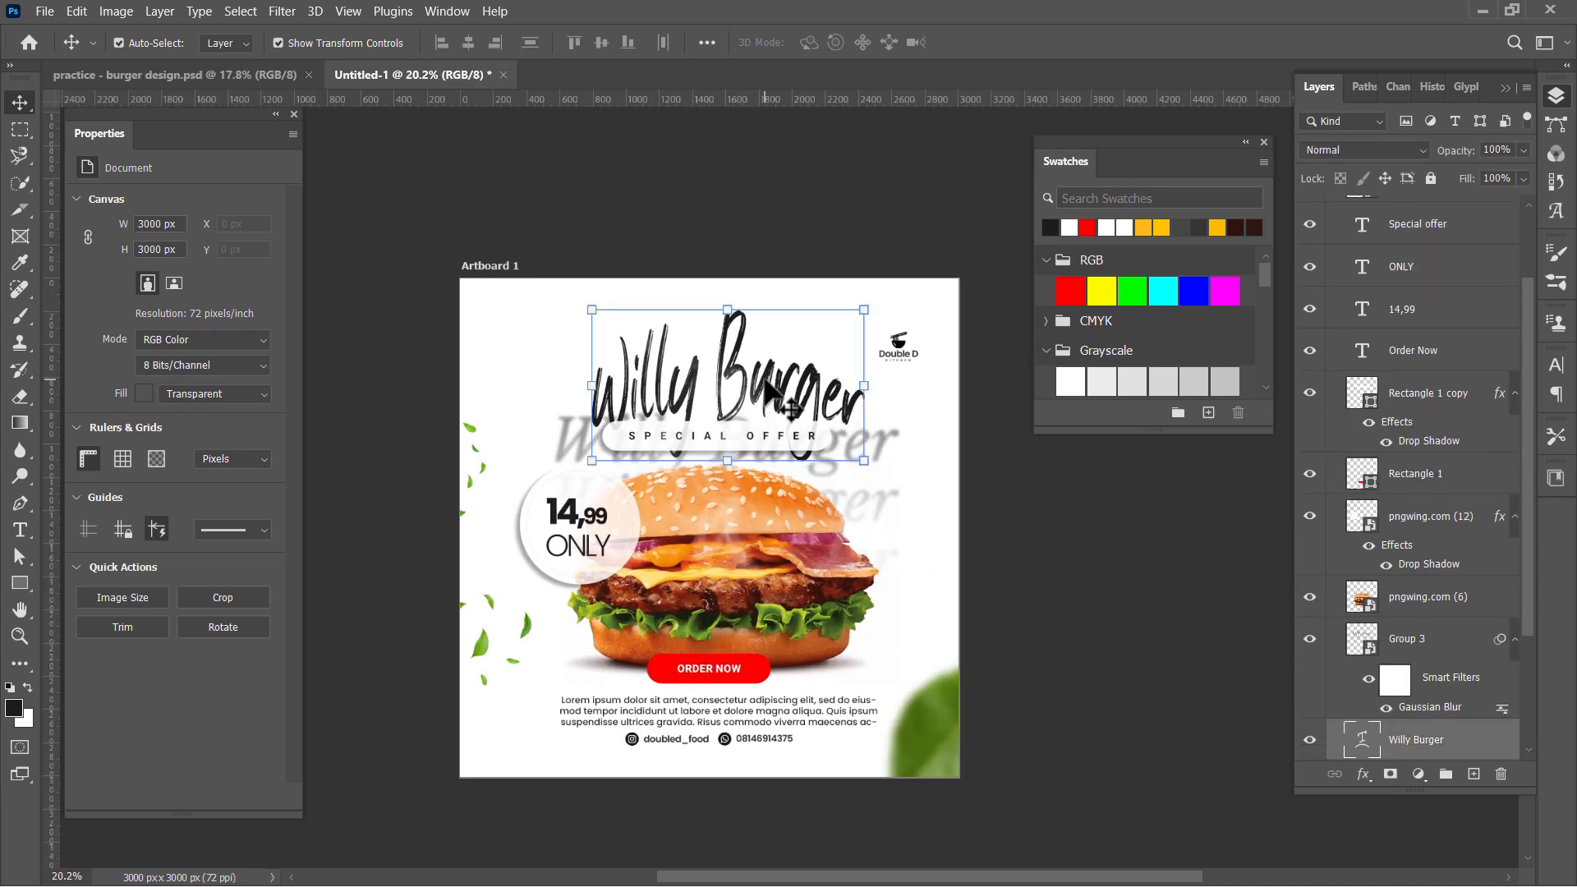
click(866, 386)
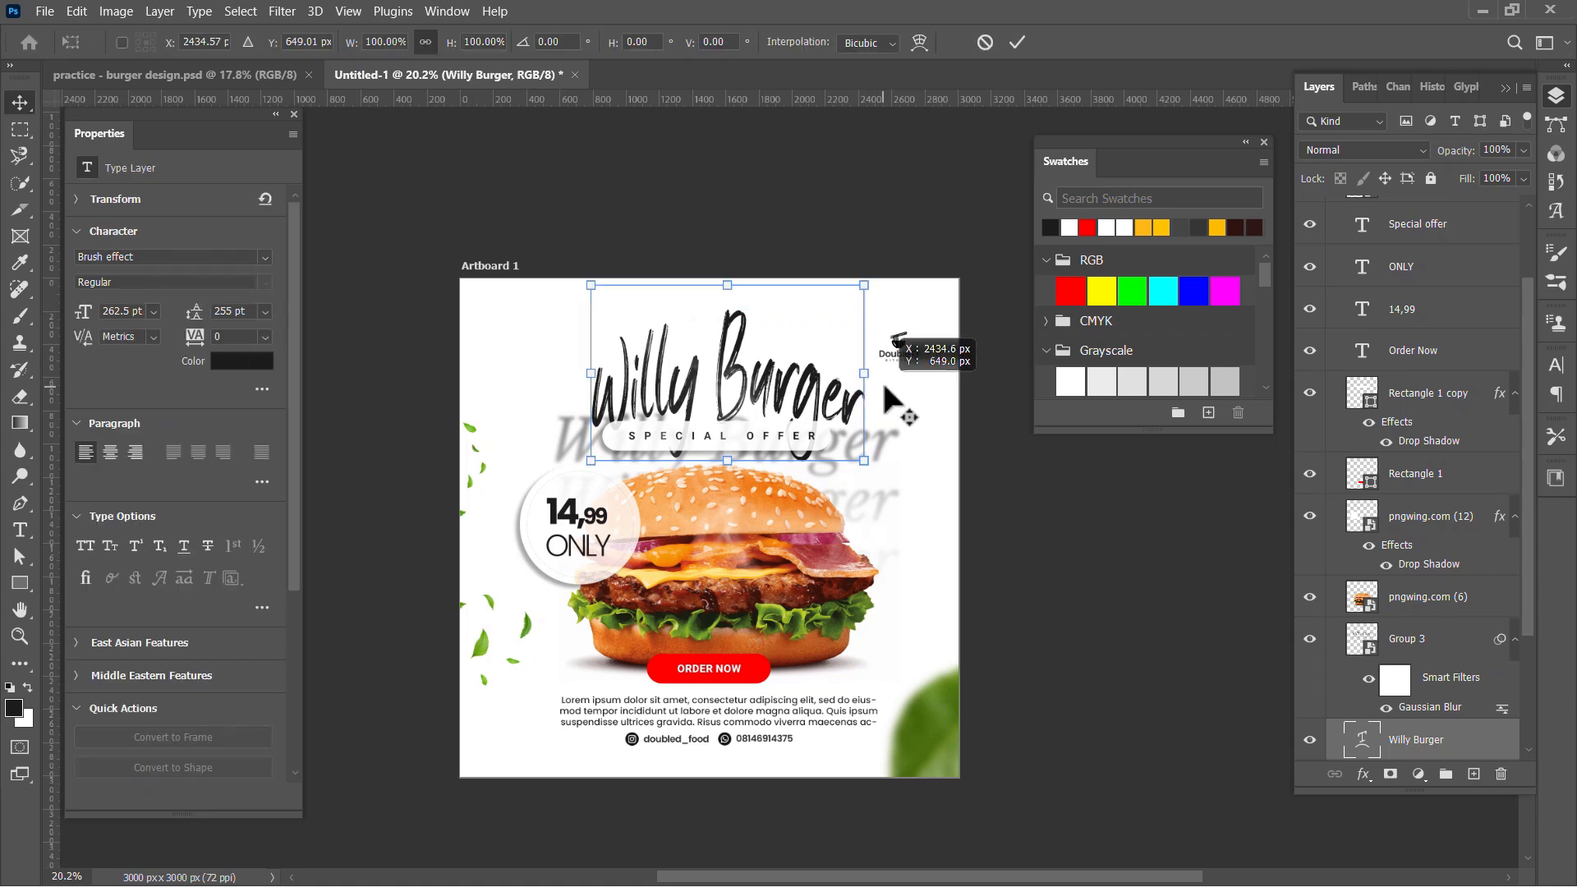
drag(869, 376, 896, 373)
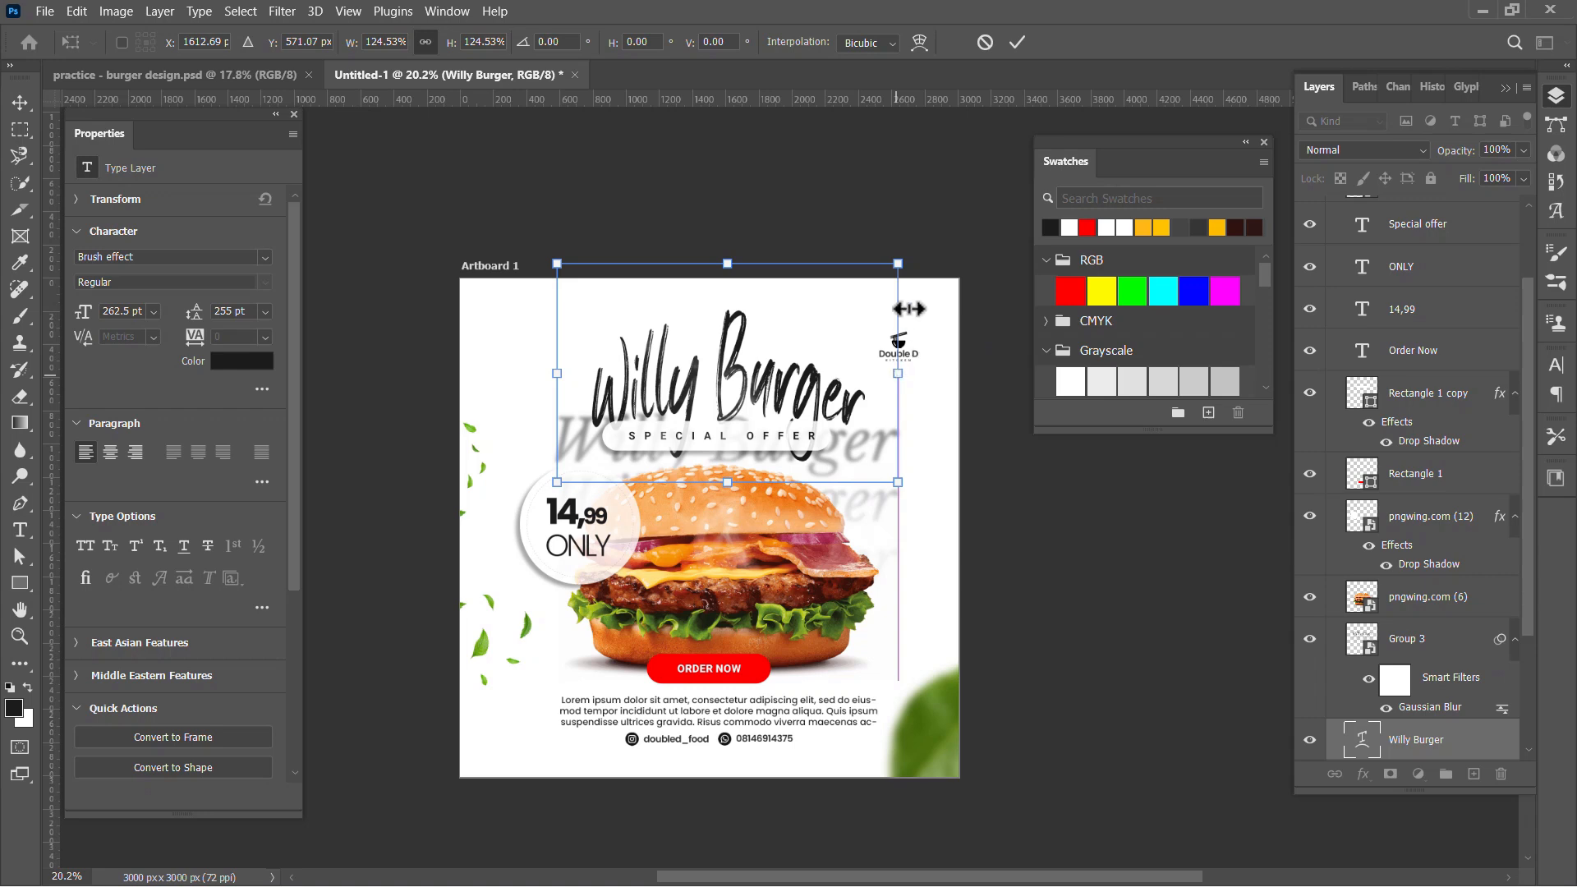
click(1023, 43)
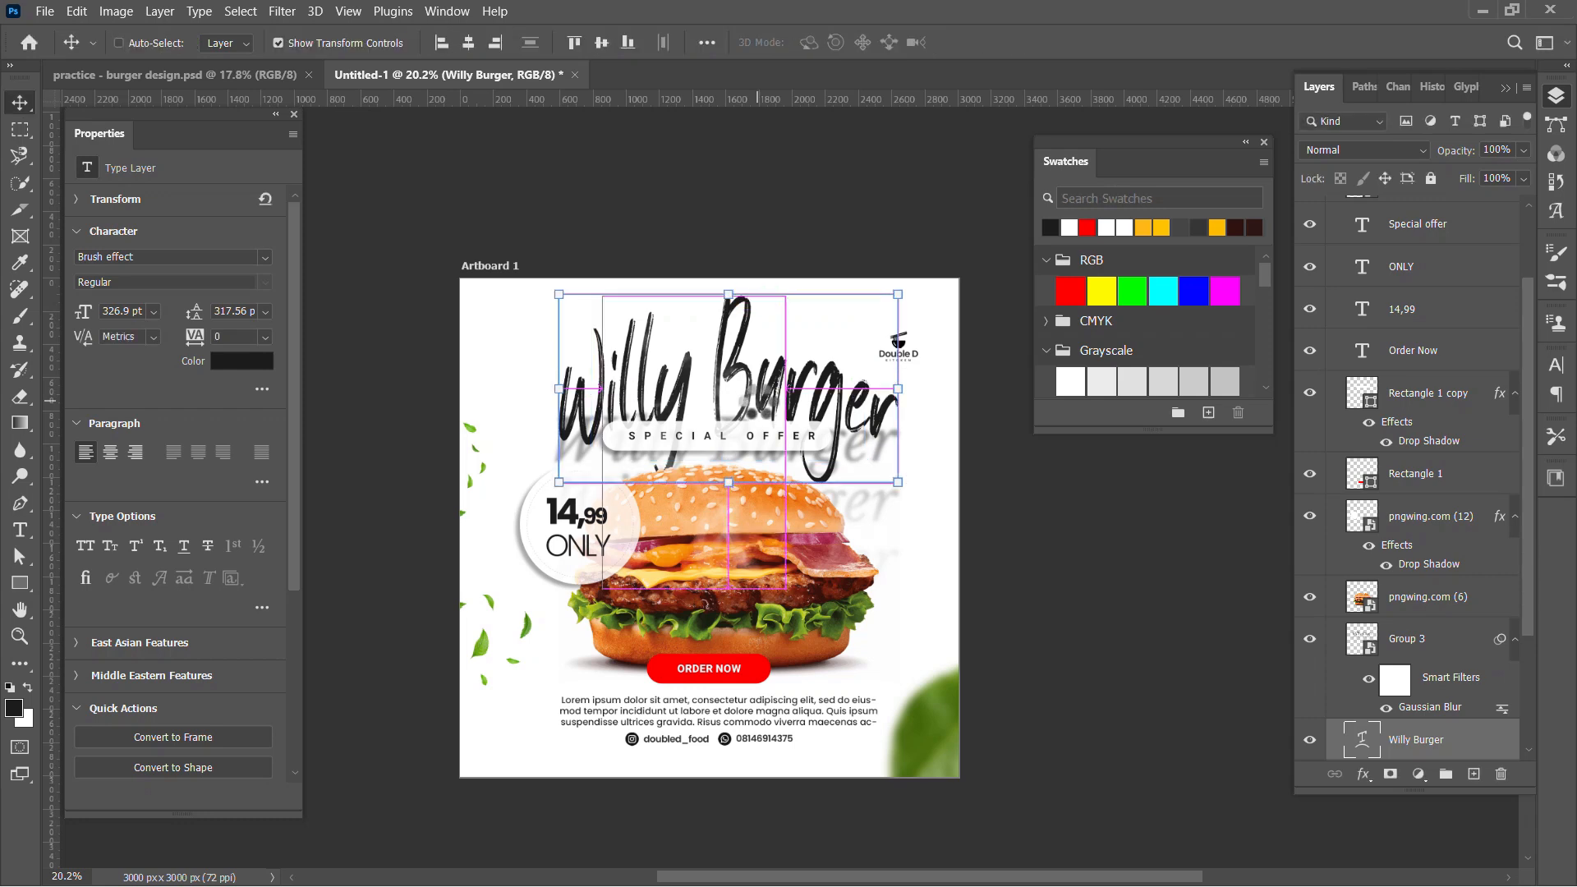
Save the document in Photoshop format as "burger dseign" in the Gravid Design folder, with Maximize Compatibility on.
key(ctrl+s)
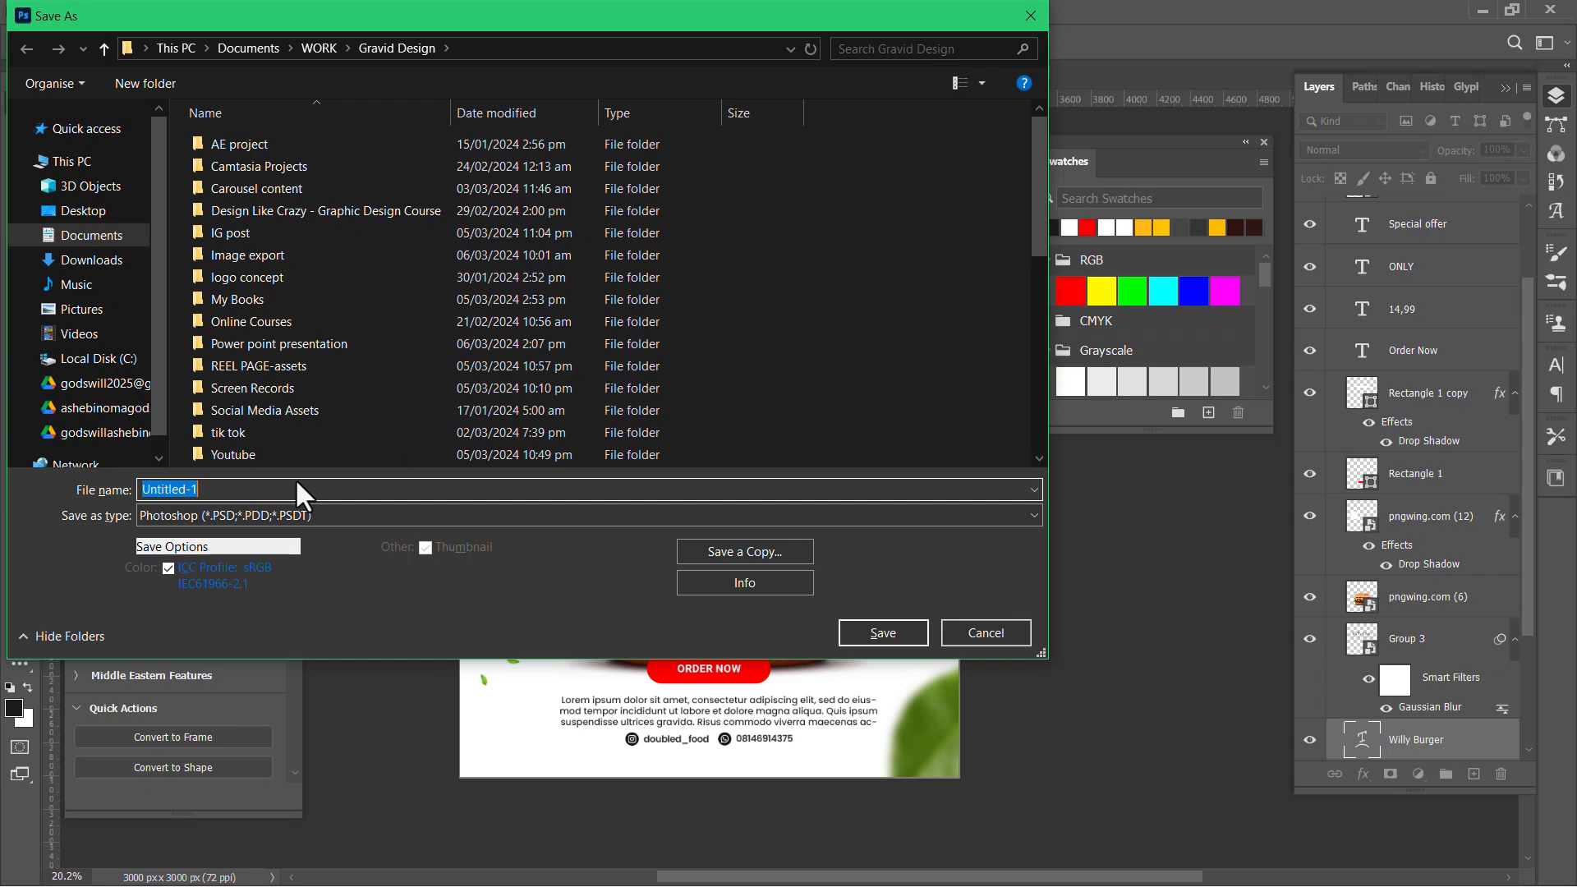
text(burger dseign)
click(909, 638)
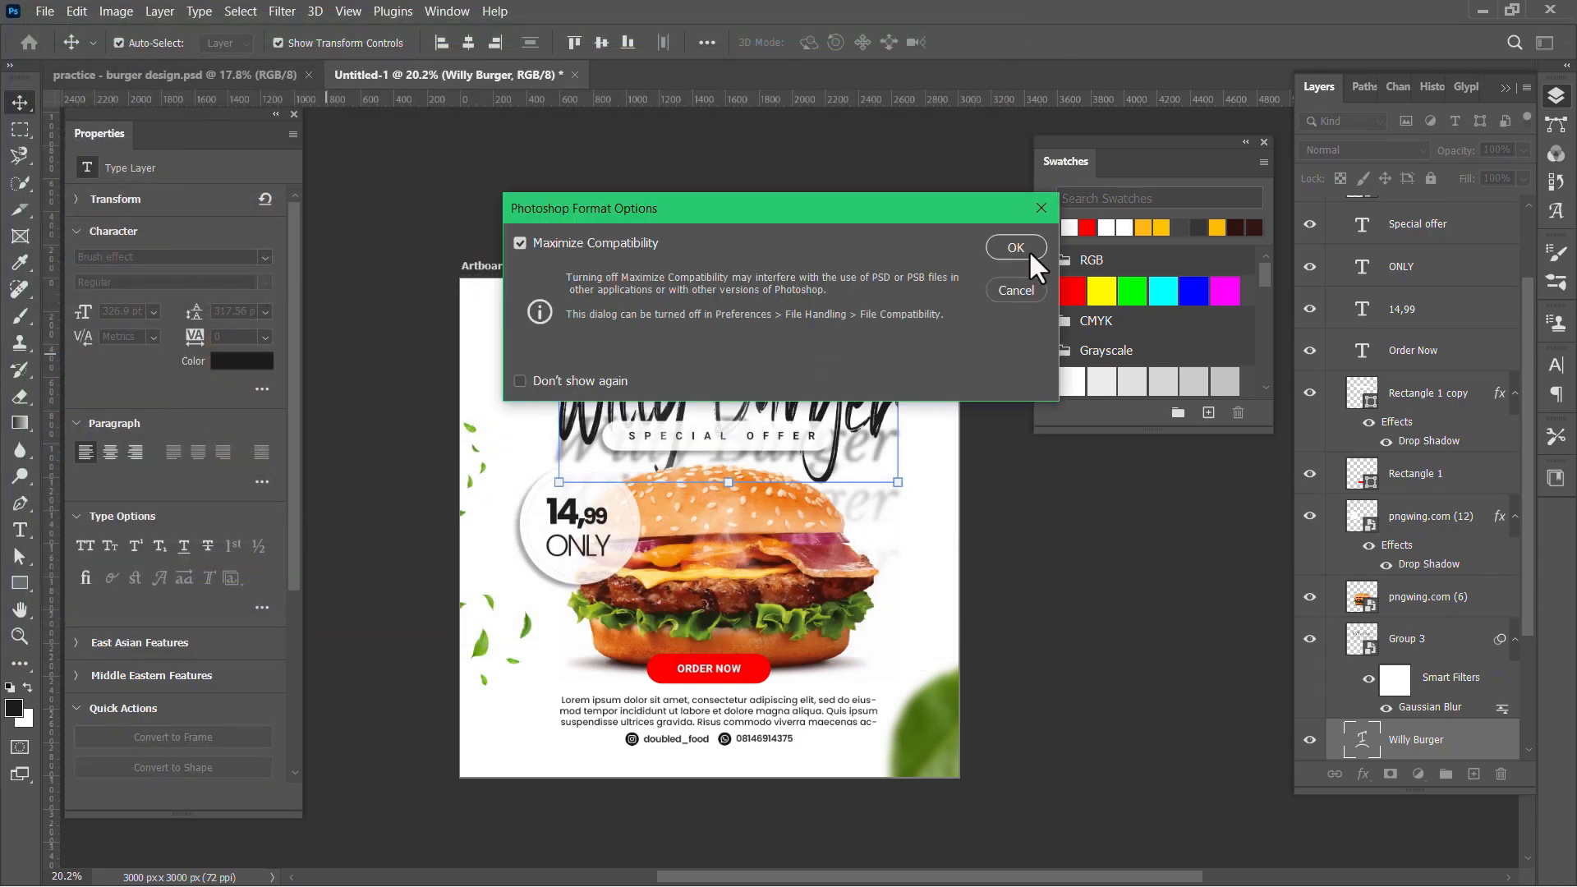
key(Return)
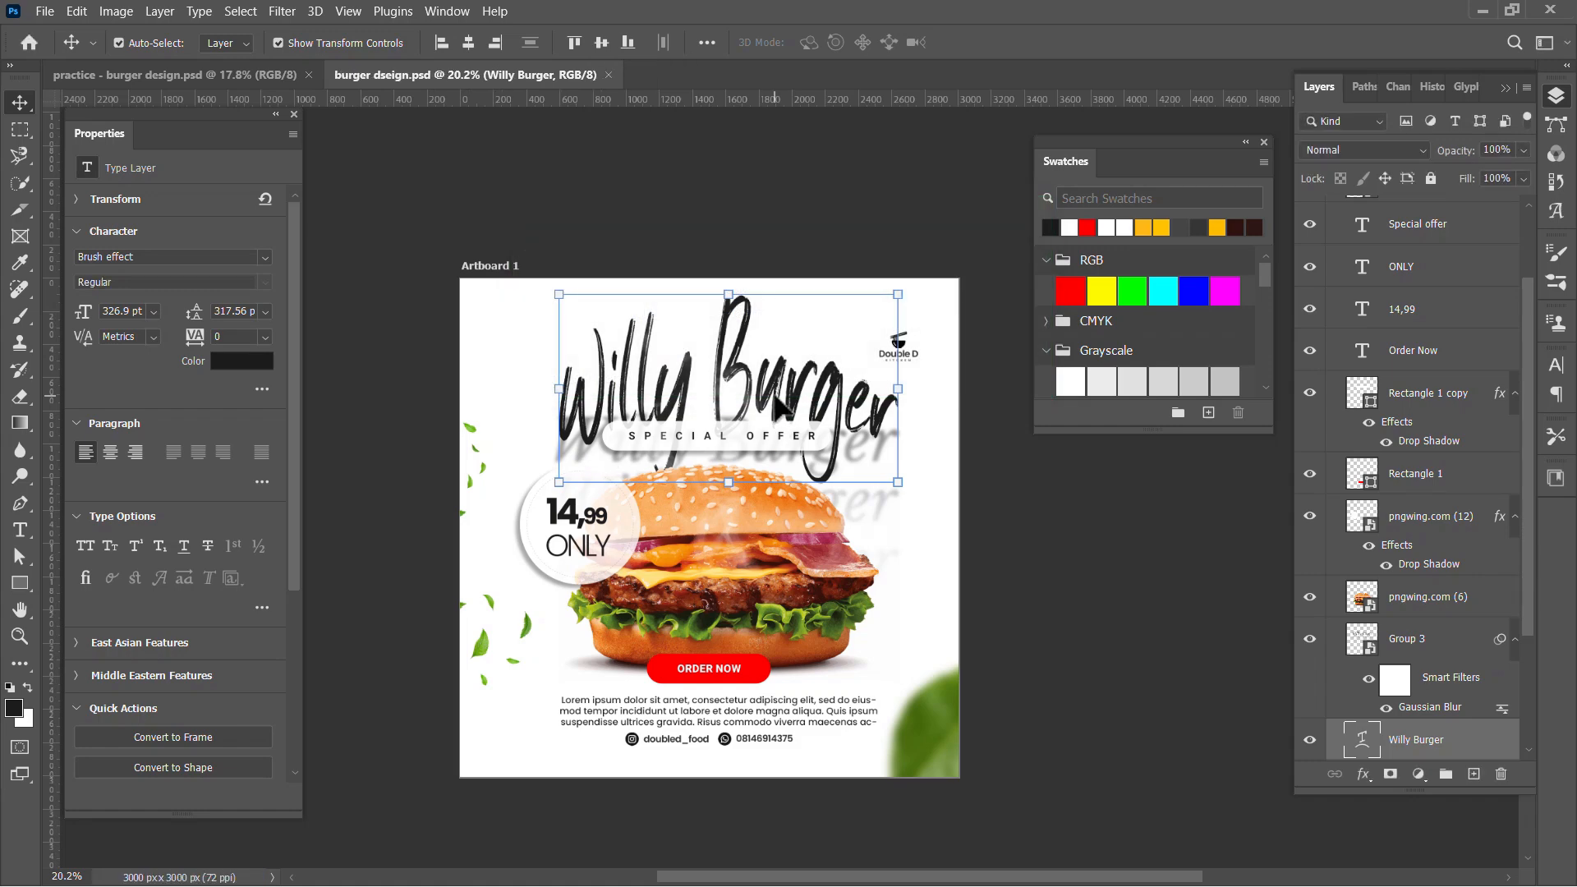
Move the brush-style Willy Burger title slightly down, closer to the burger.
scroll(807, 627, down, 2)
scroll(805, 628, down, 3)
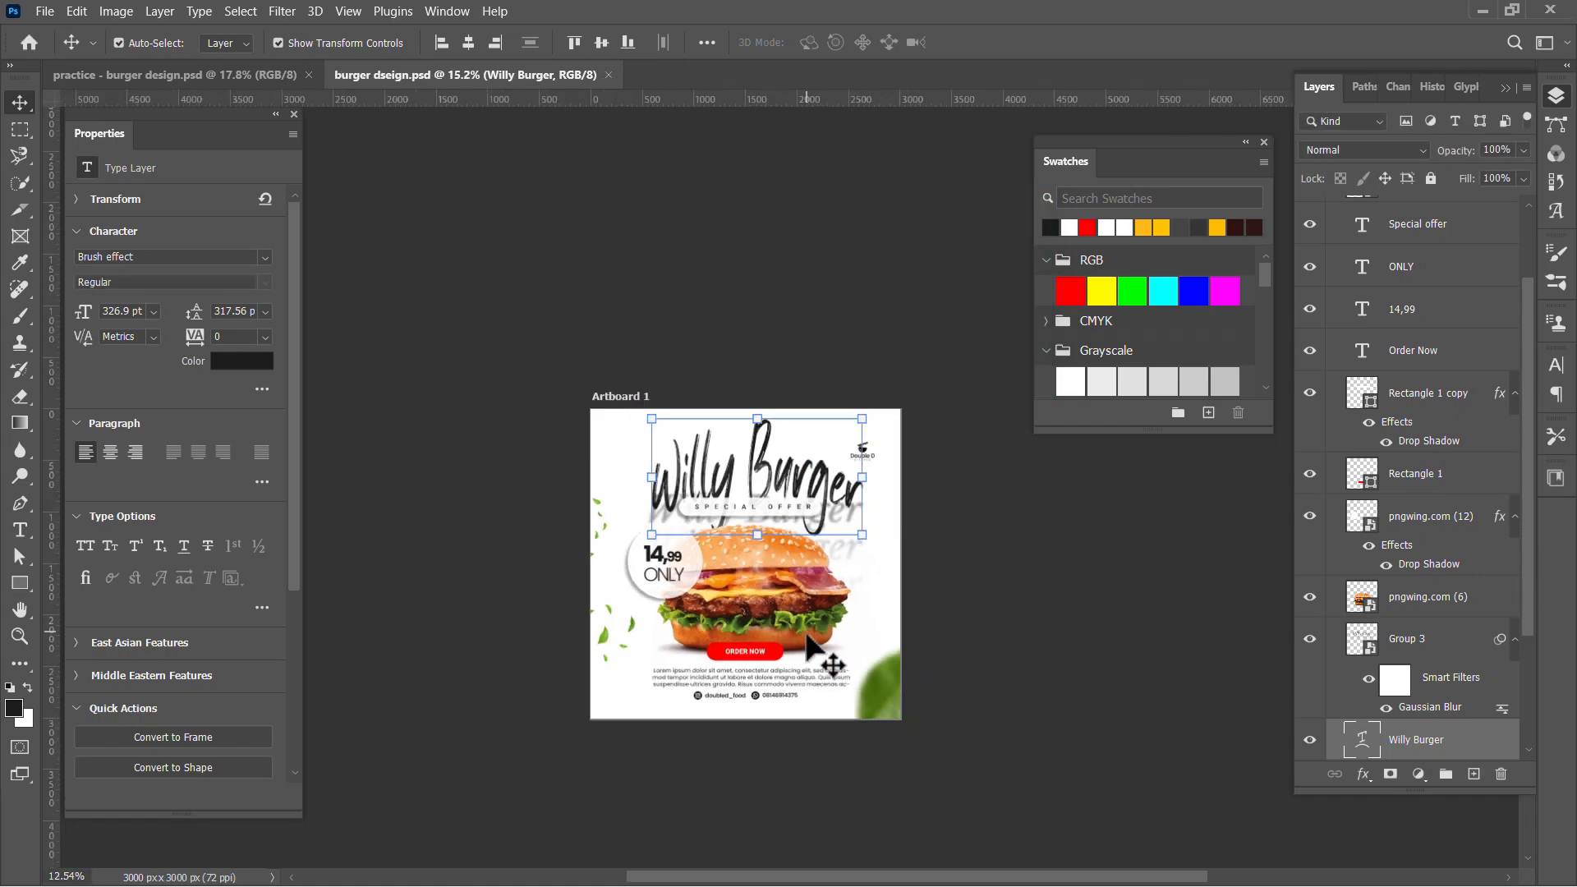
scroll(799, 647, up, 4)
drag(790, 659, 778, 542)
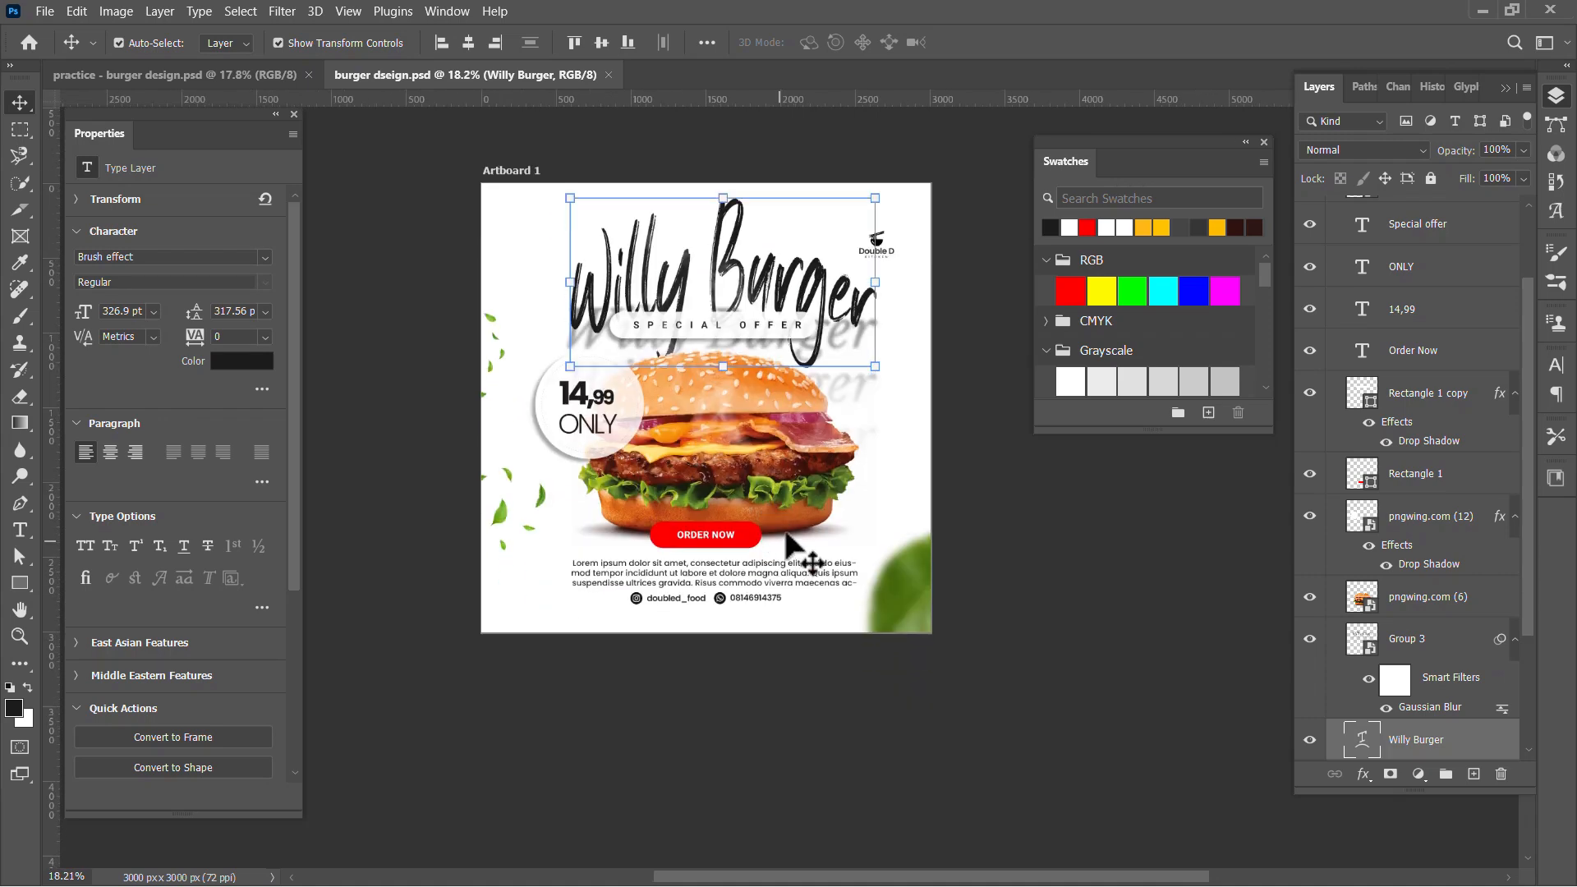
click(1020, 550)
scroll(760, 454, down, 3)
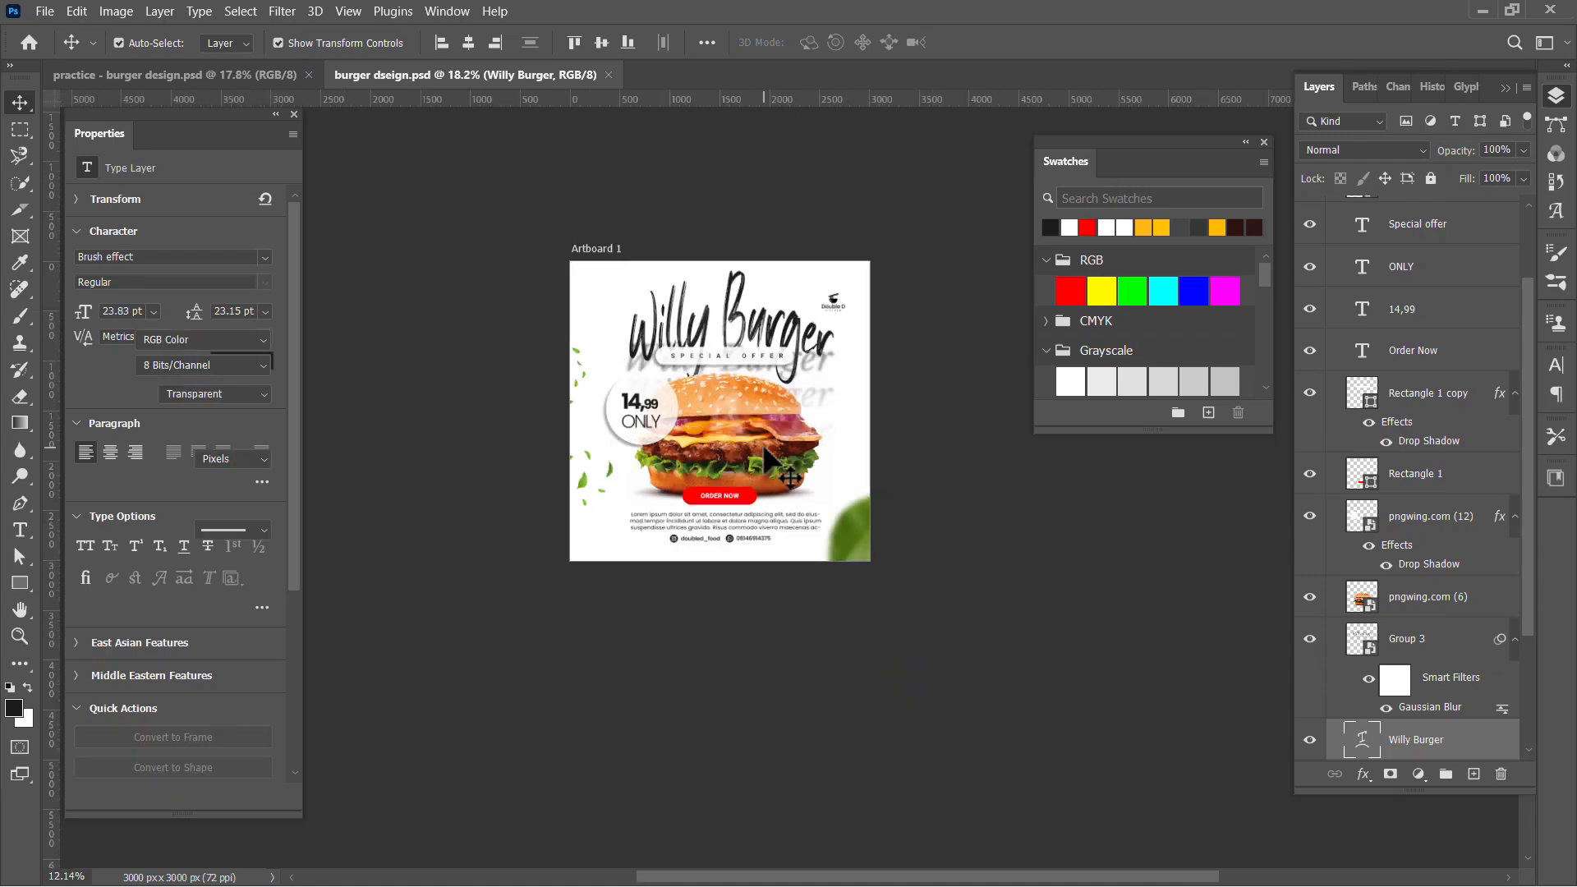
scroll(752, 427, up, 3)
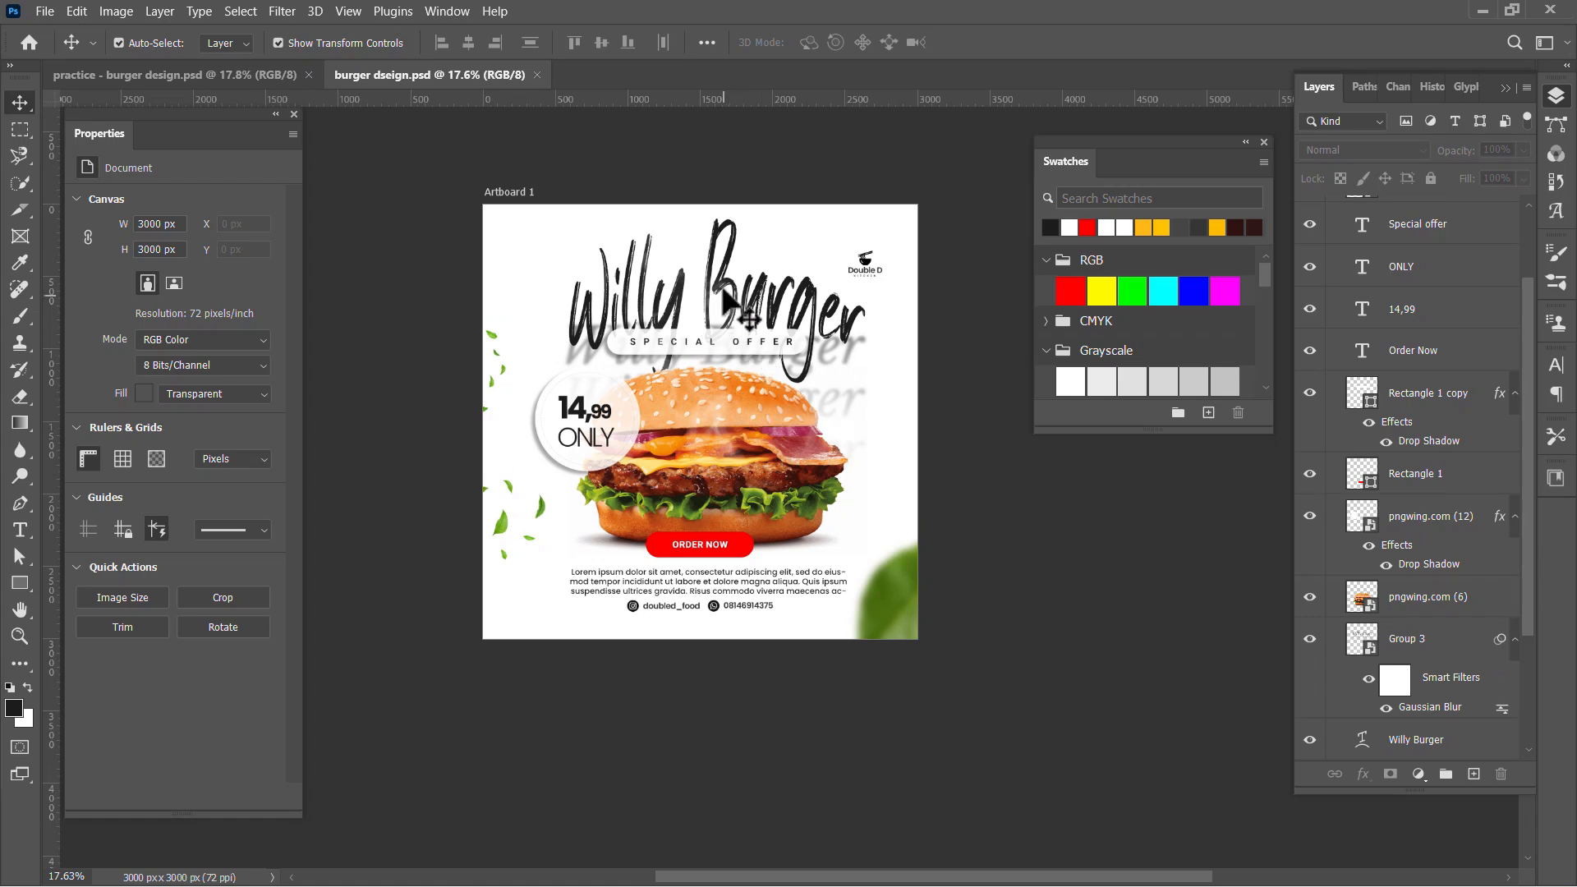
drag(726, 297, 723, 308)
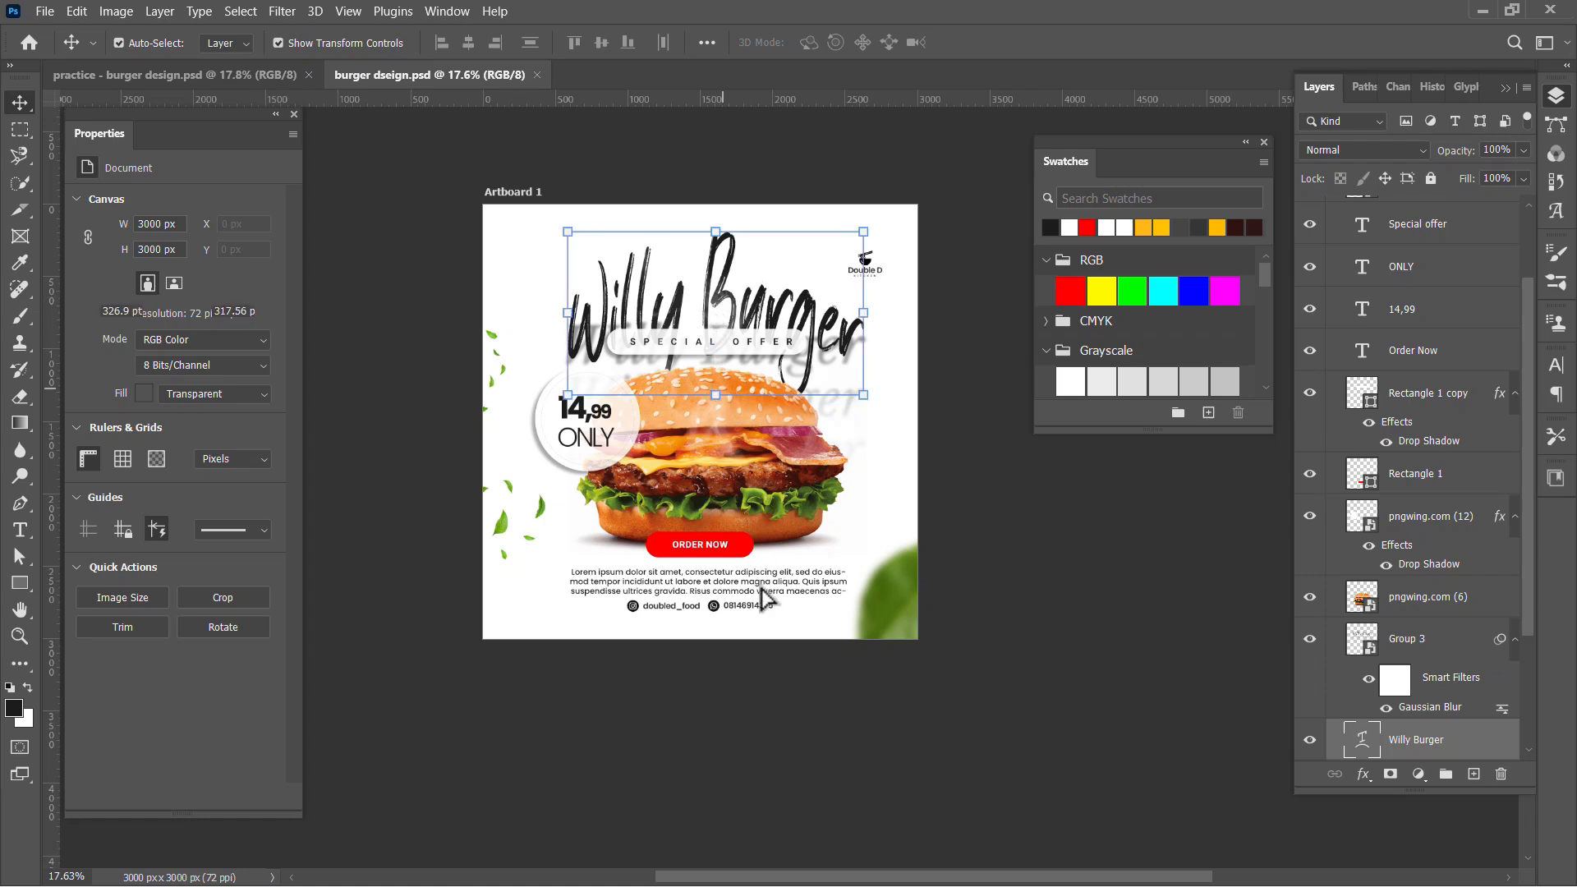
Centre the Lorem ipsum description horizontally on the artboard and lower the contact row beneath it to Y 2753 px.
click(766, 599)
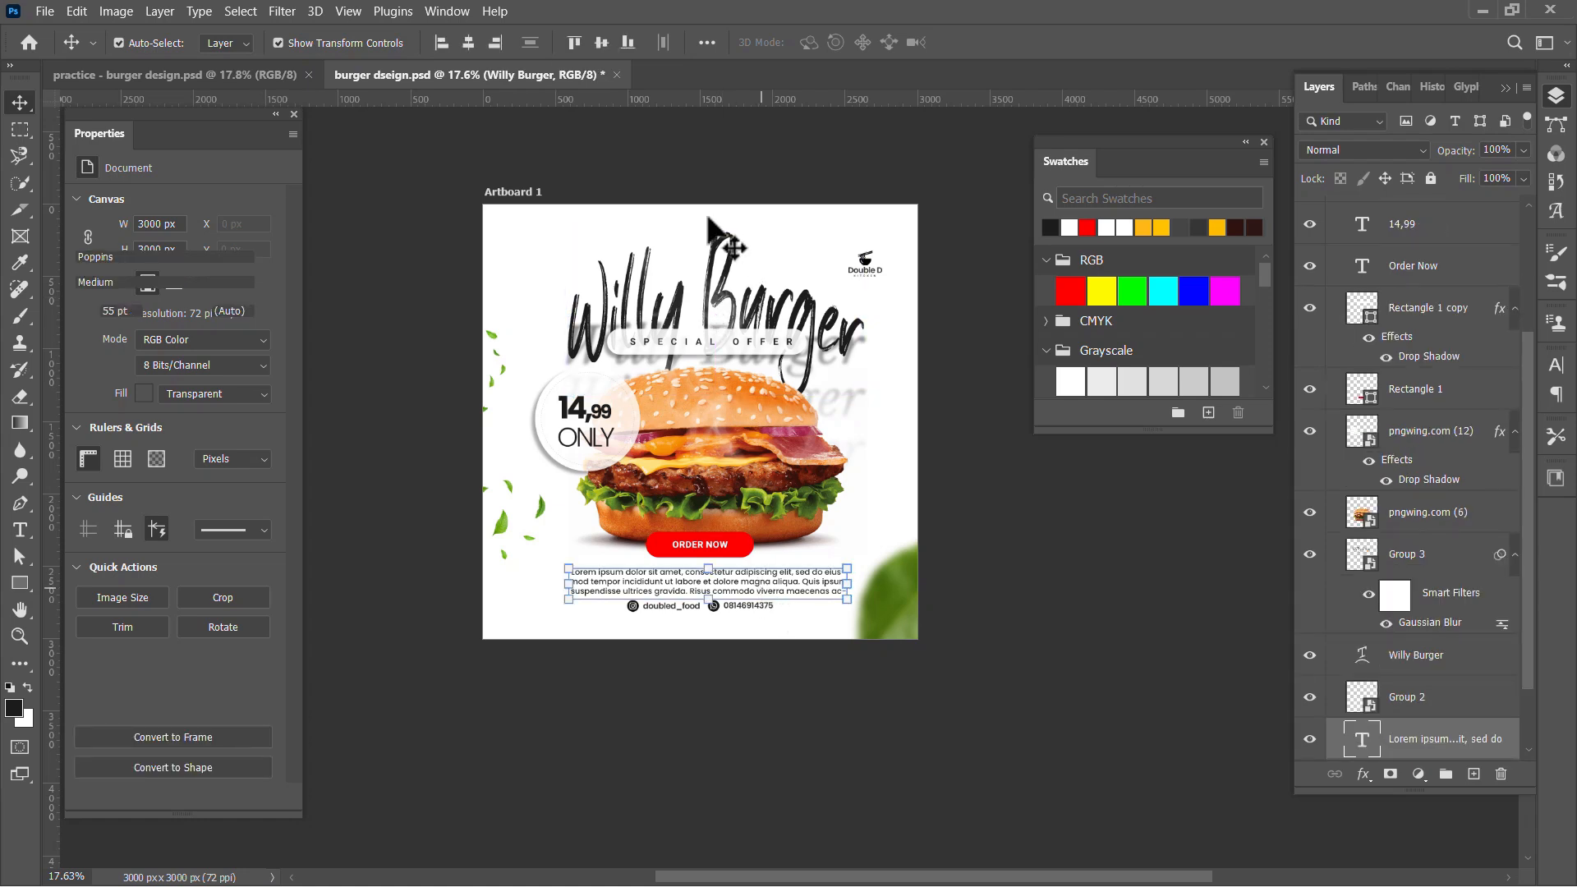
click(468, 42)
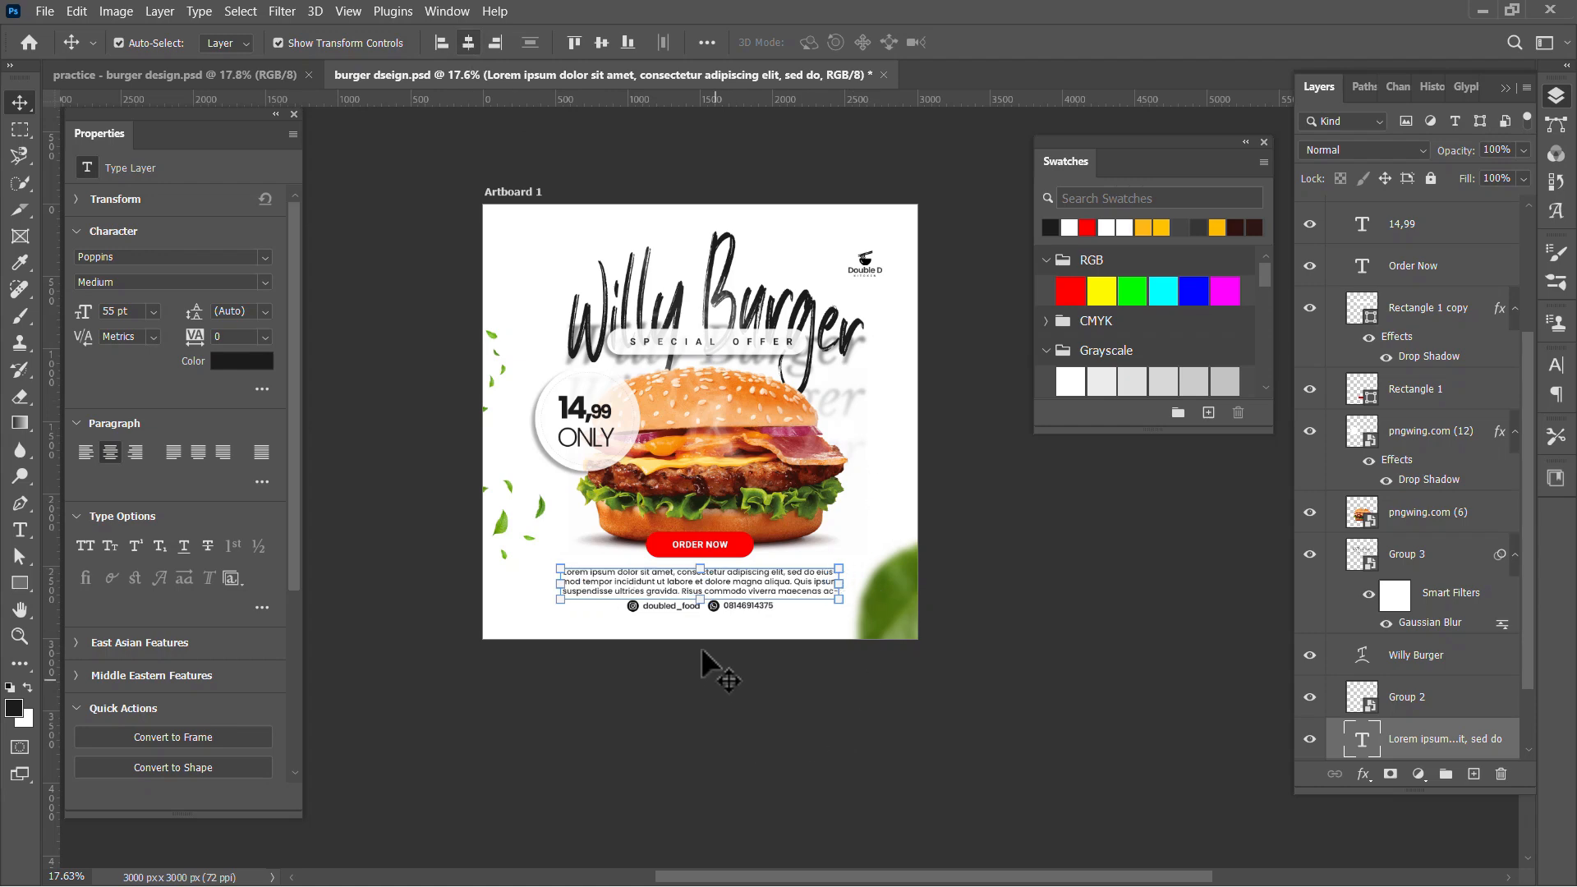
scroll(730, 636, up, 2)
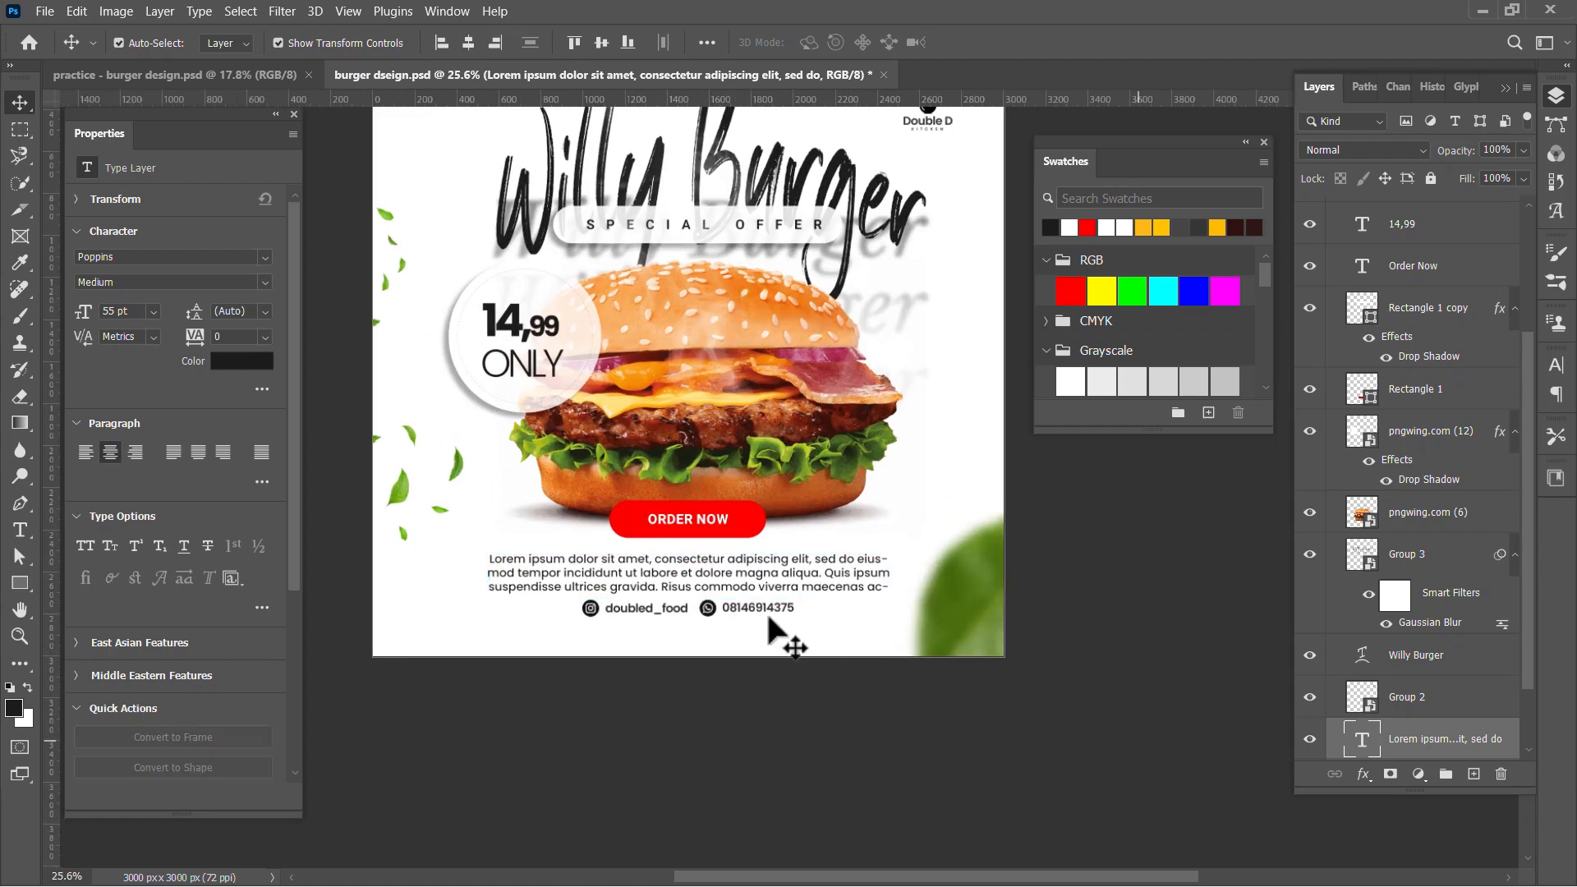
click(765, 612)
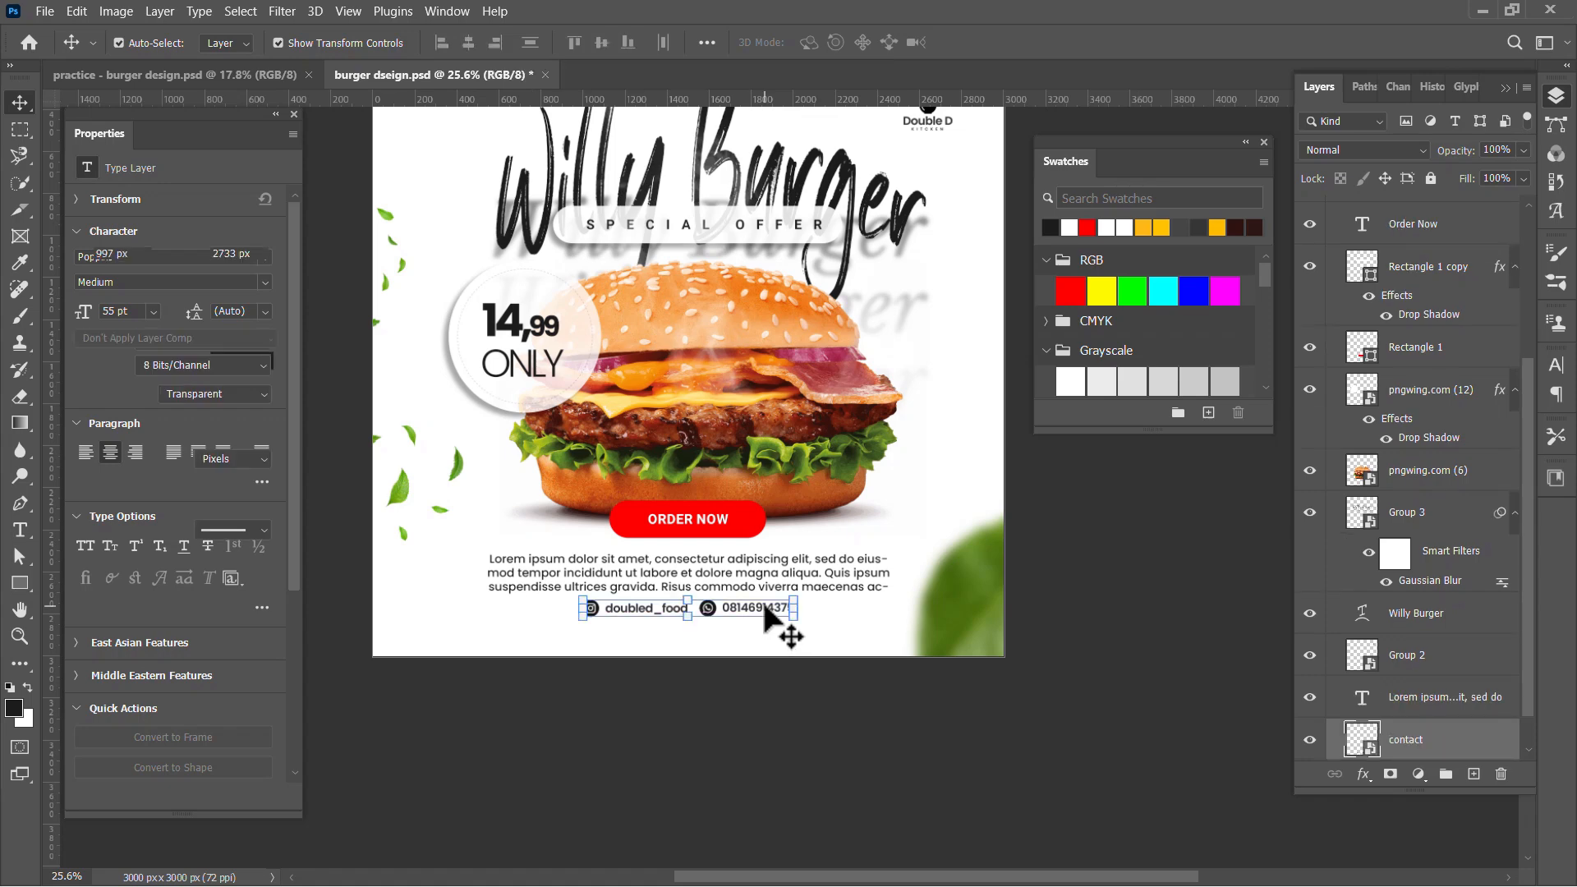
key(shift+Down)
key(shift+Down)
key(shift+Down)
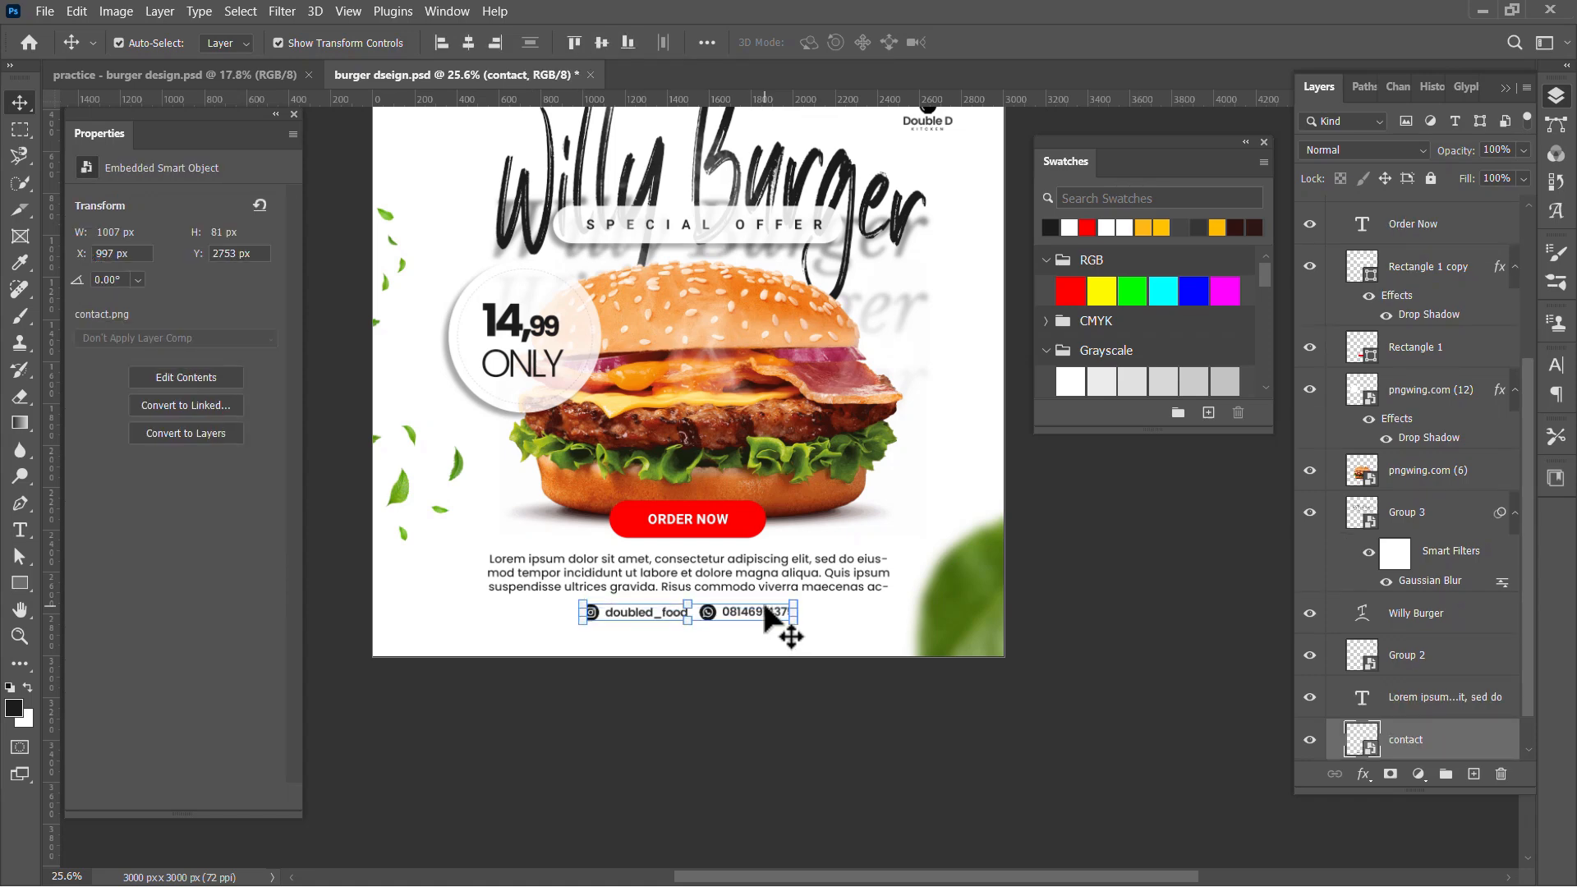
click(776, 525)
scroll(780, 483, down, 6)
scroll(776, 445, up, 1)
drag(766, 421, 731, 421)
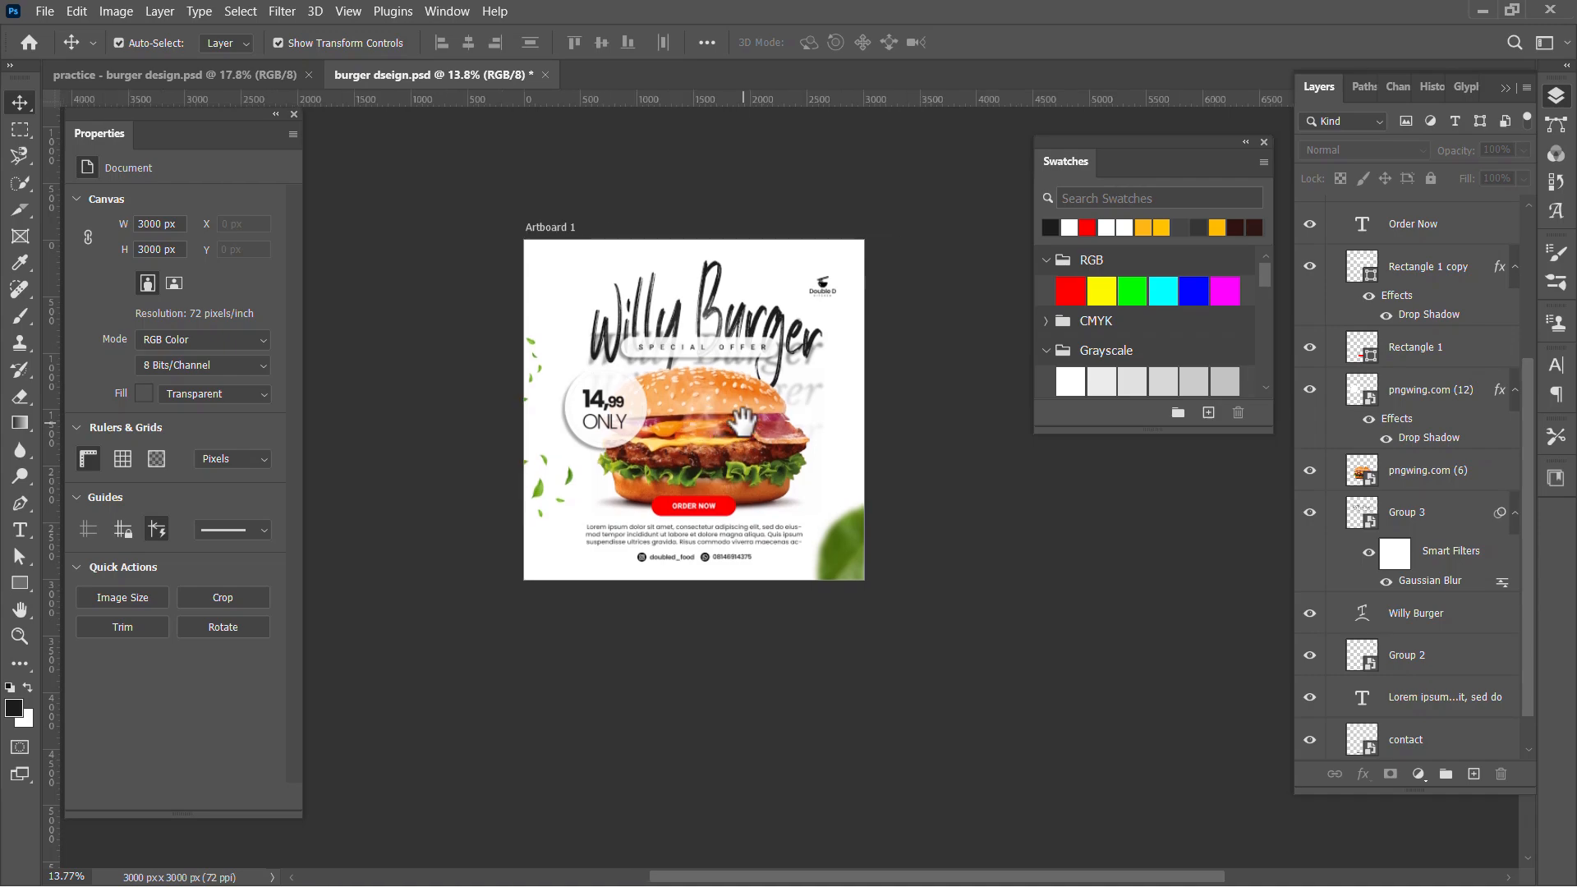
scroll(743, 420, up, 2)
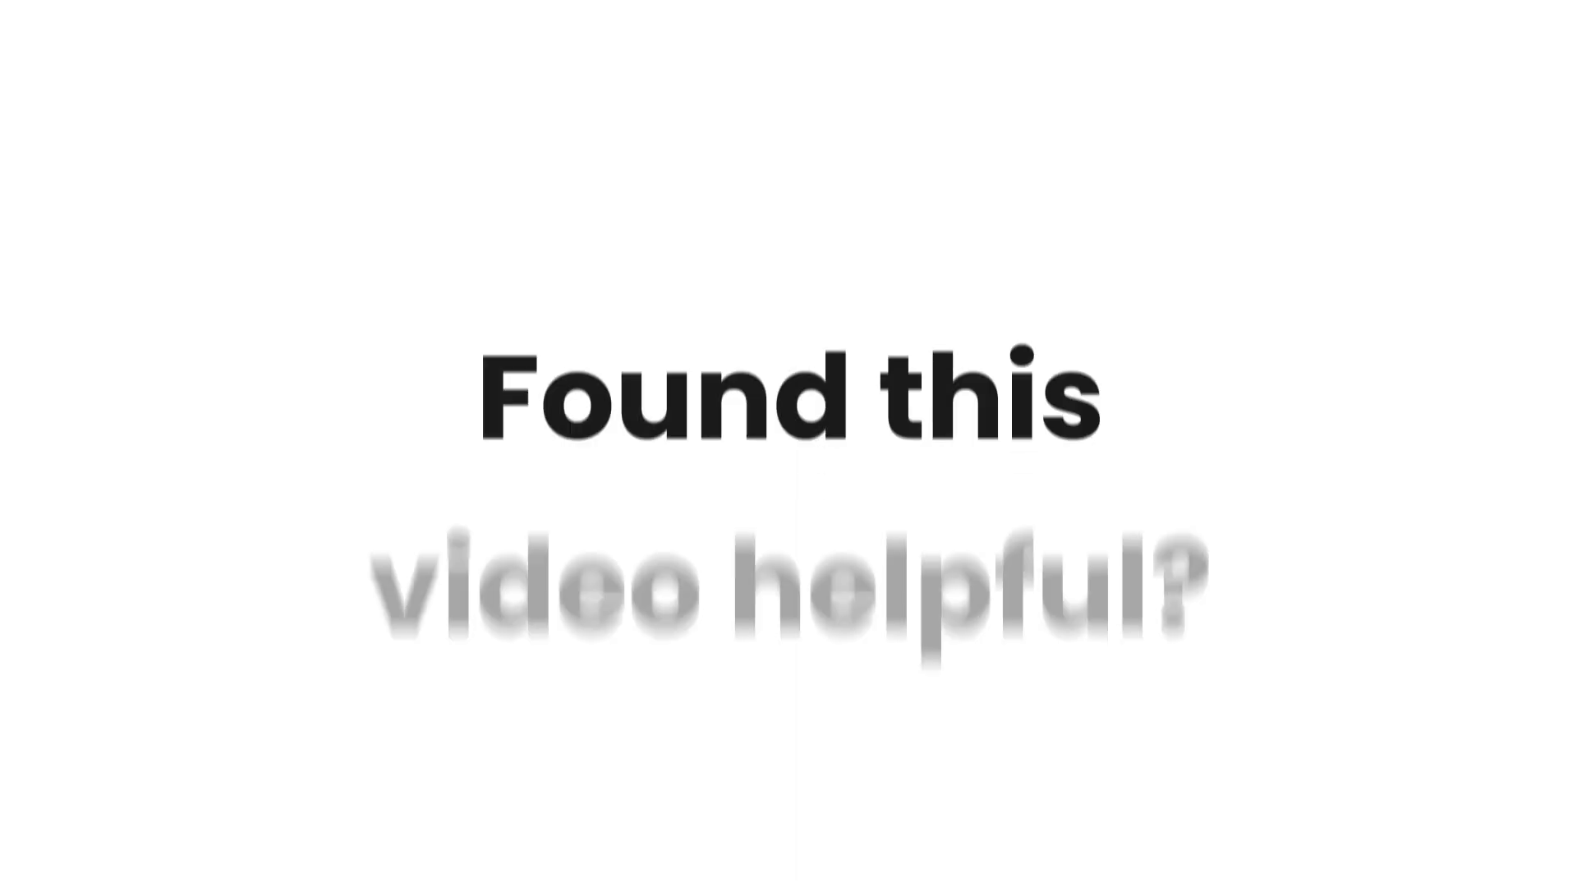